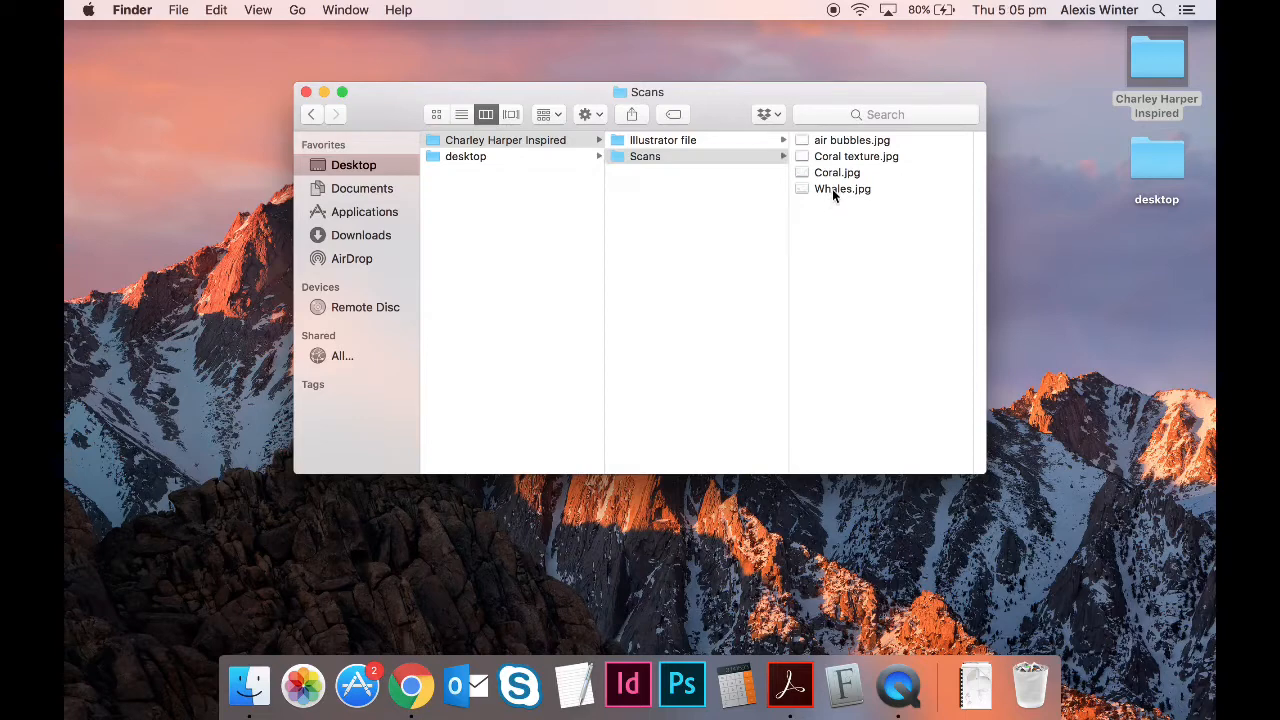
- Preview the Whales, Coral, Coral texture and air bubbles scans in Quick Look
key("space")
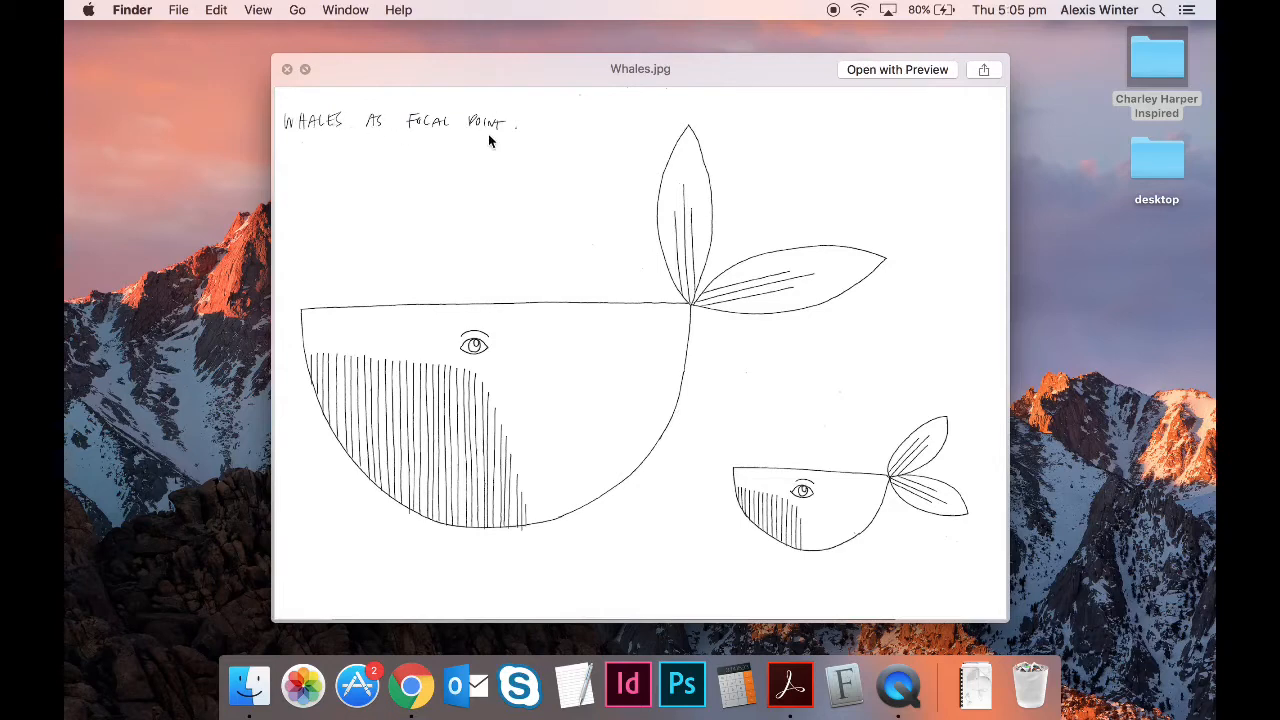
key("Up")
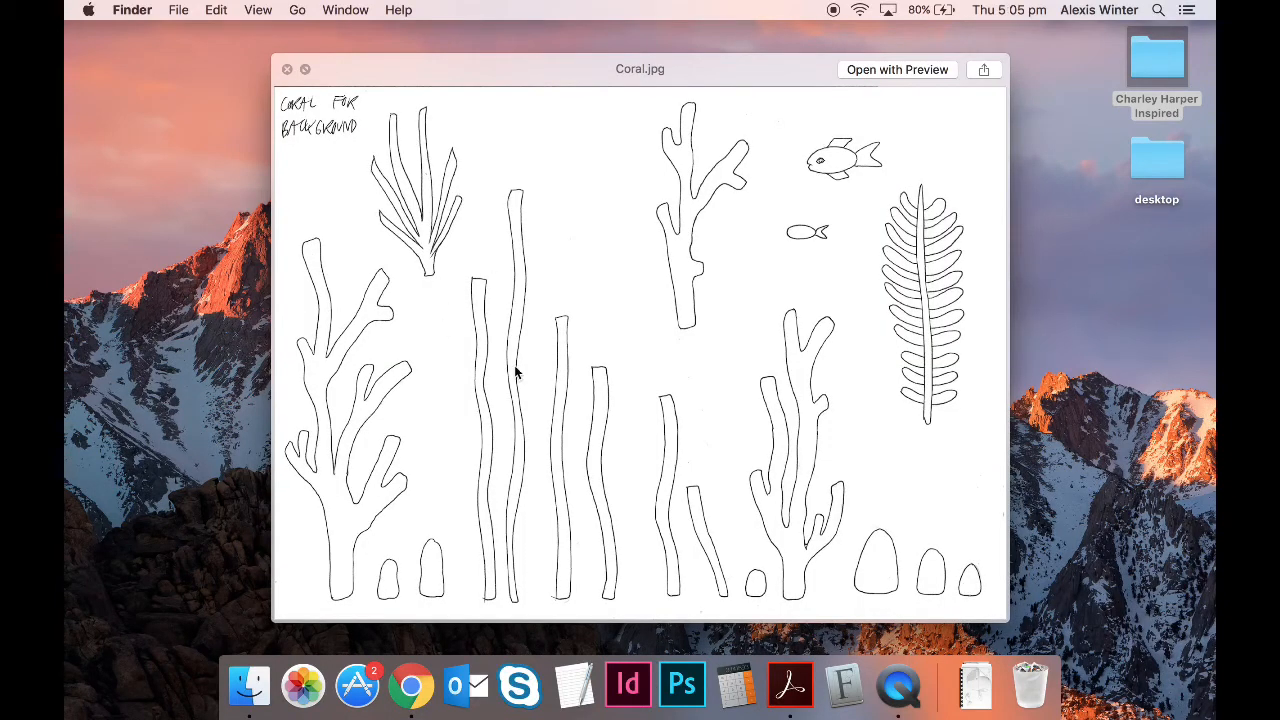
key("Up")
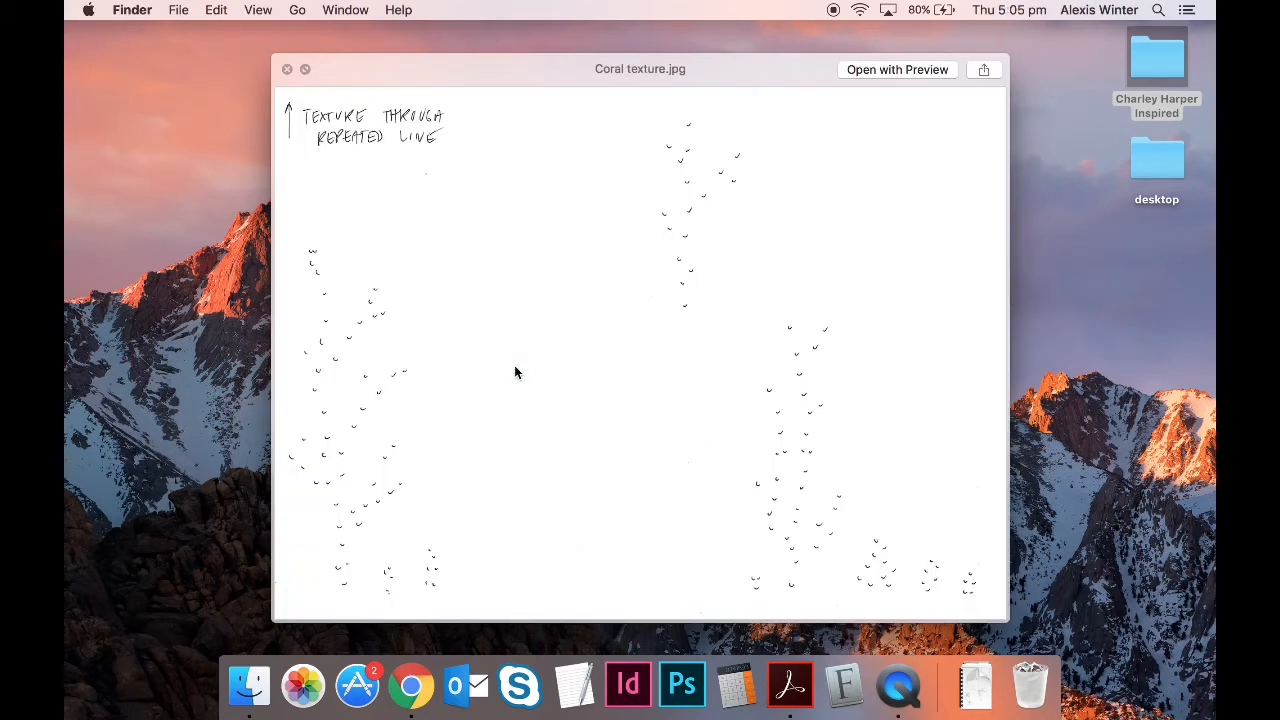
key("Up")
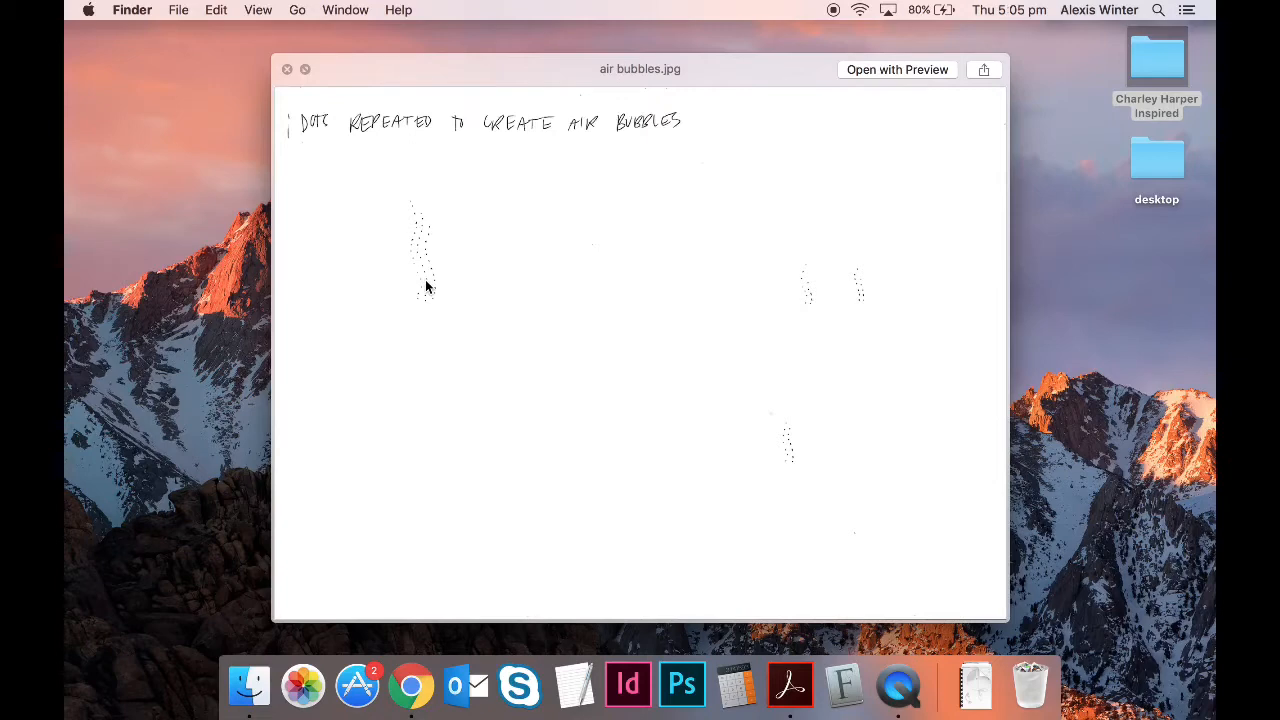
key("space")
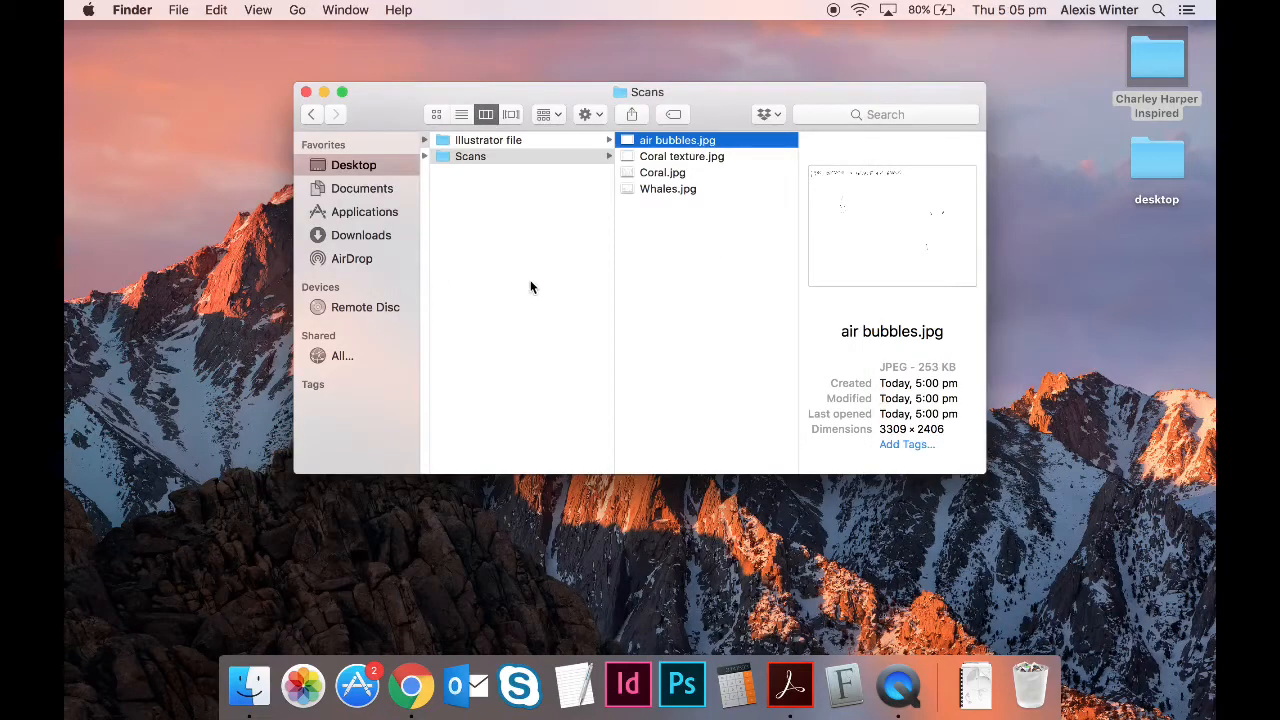
- Launch Adobe Illustrator CC 2017 from its folder in Applications
left_click(355, 212)
scroll(505, 262, "down", 2)
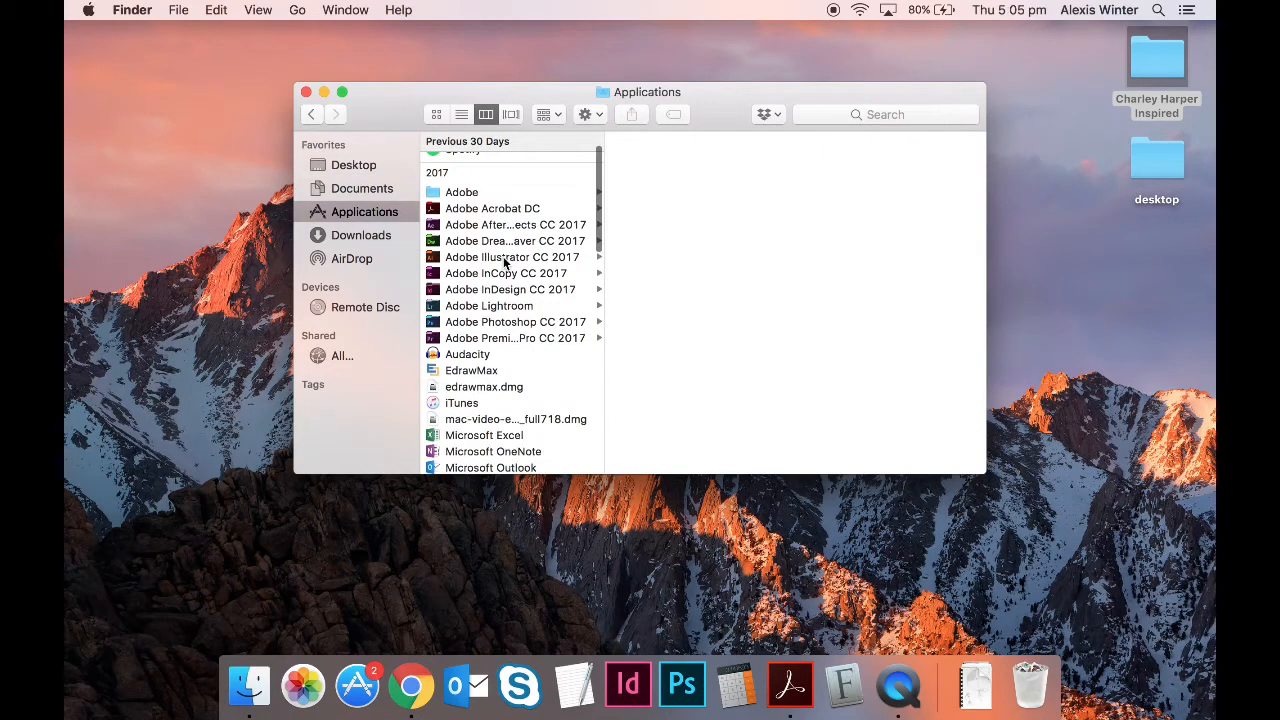
left_click(508, 258)
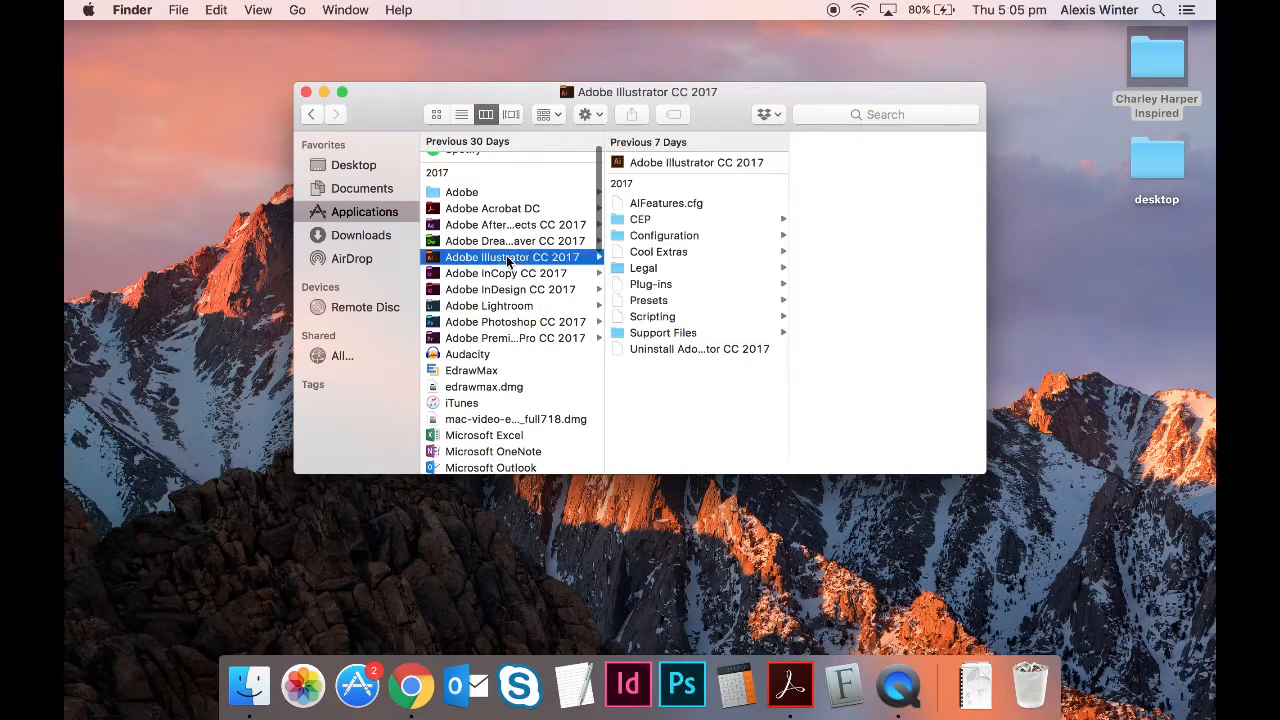
double_click(647, 166)
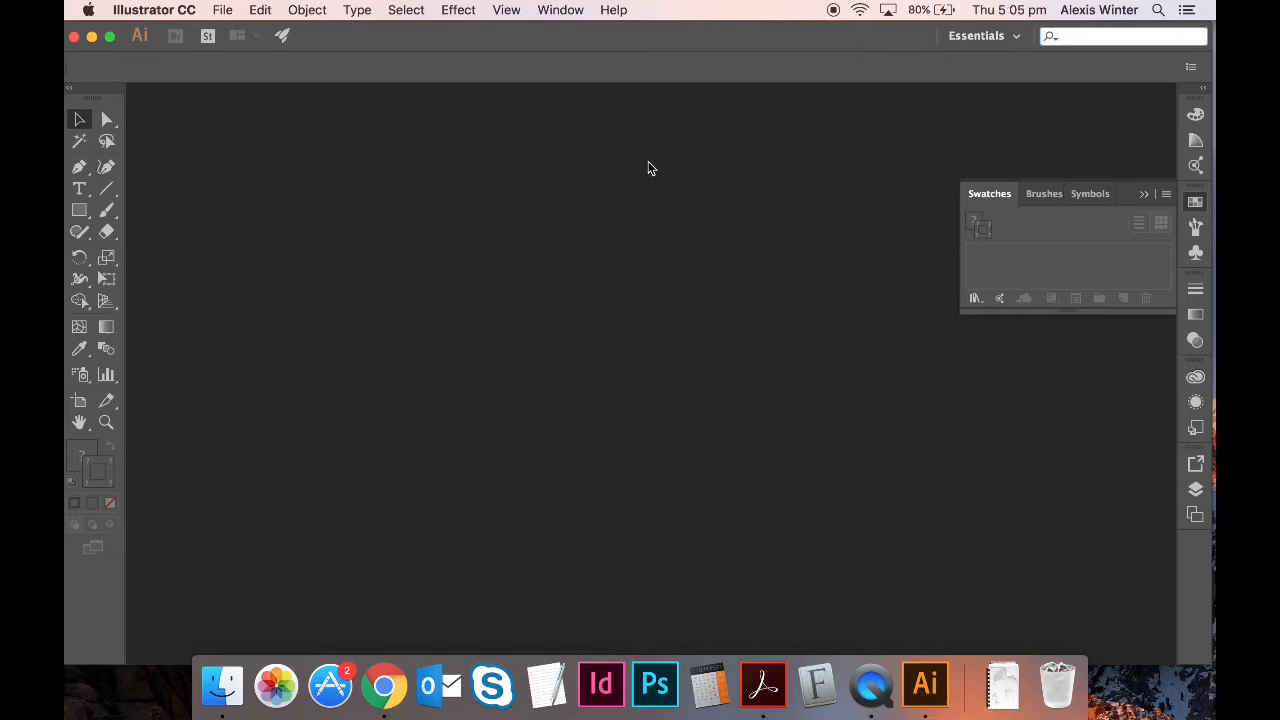
- Start a new document from the A3 preset in landscape orientation
left_click(223, 12)
left_click(249, 39)
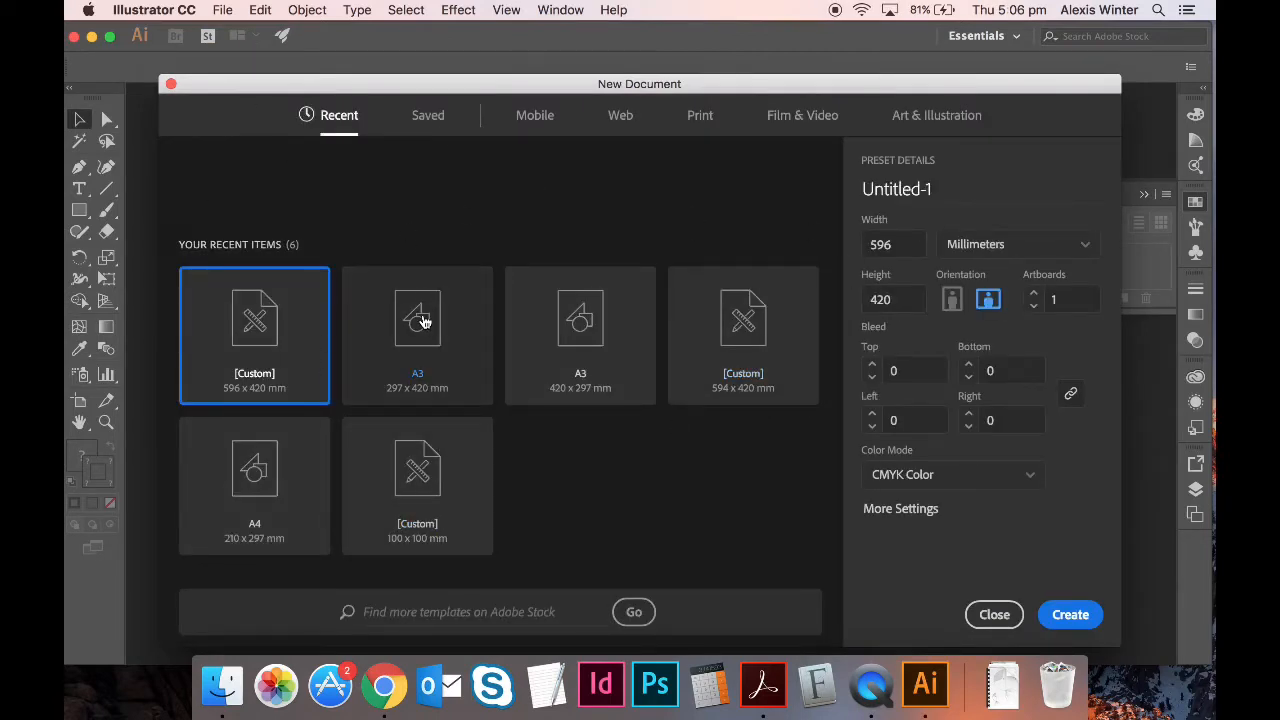
left_click(421, 324)
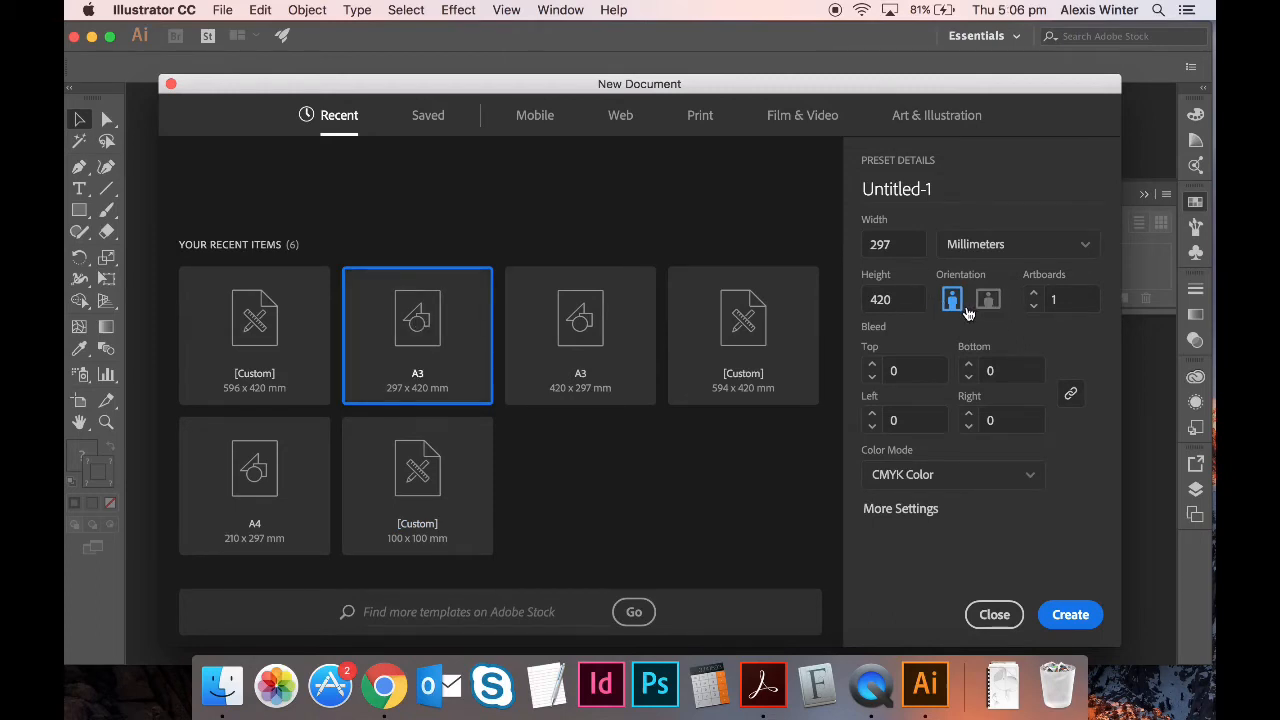
left_click(988, 299)
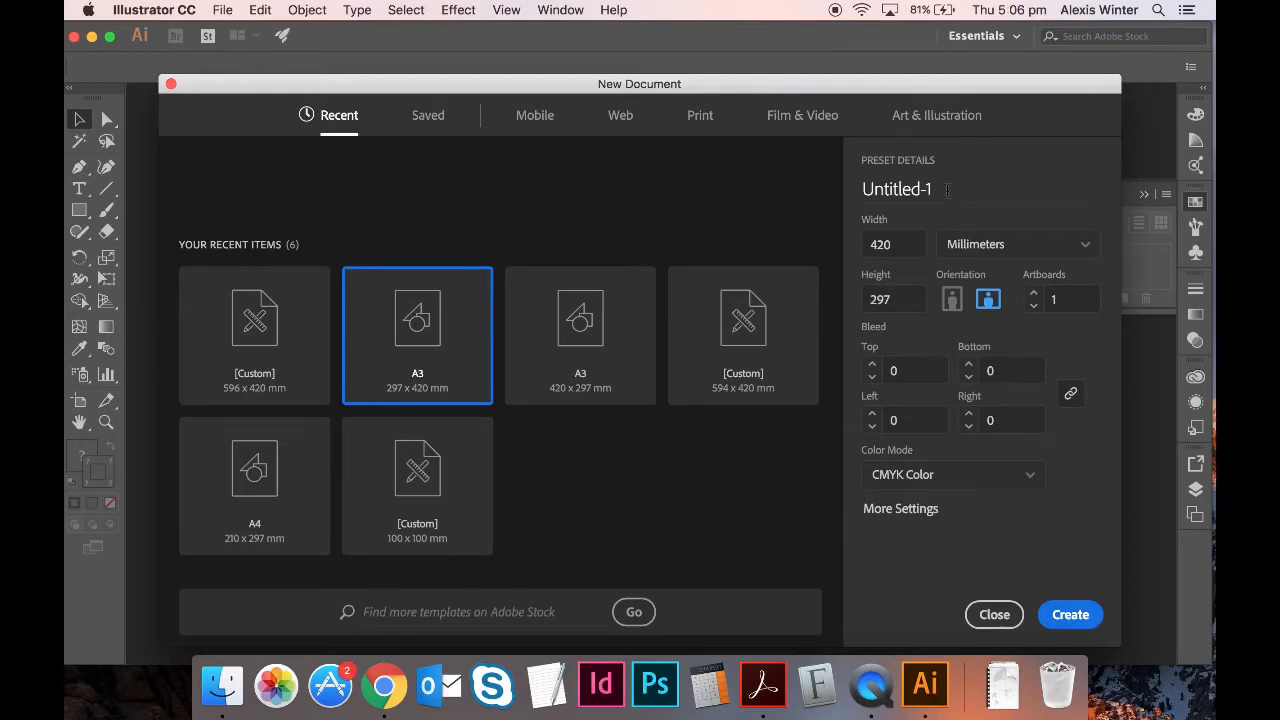
- Name the document 'A3 Landscape' and create it
left_click(947, 190)
type("A3")
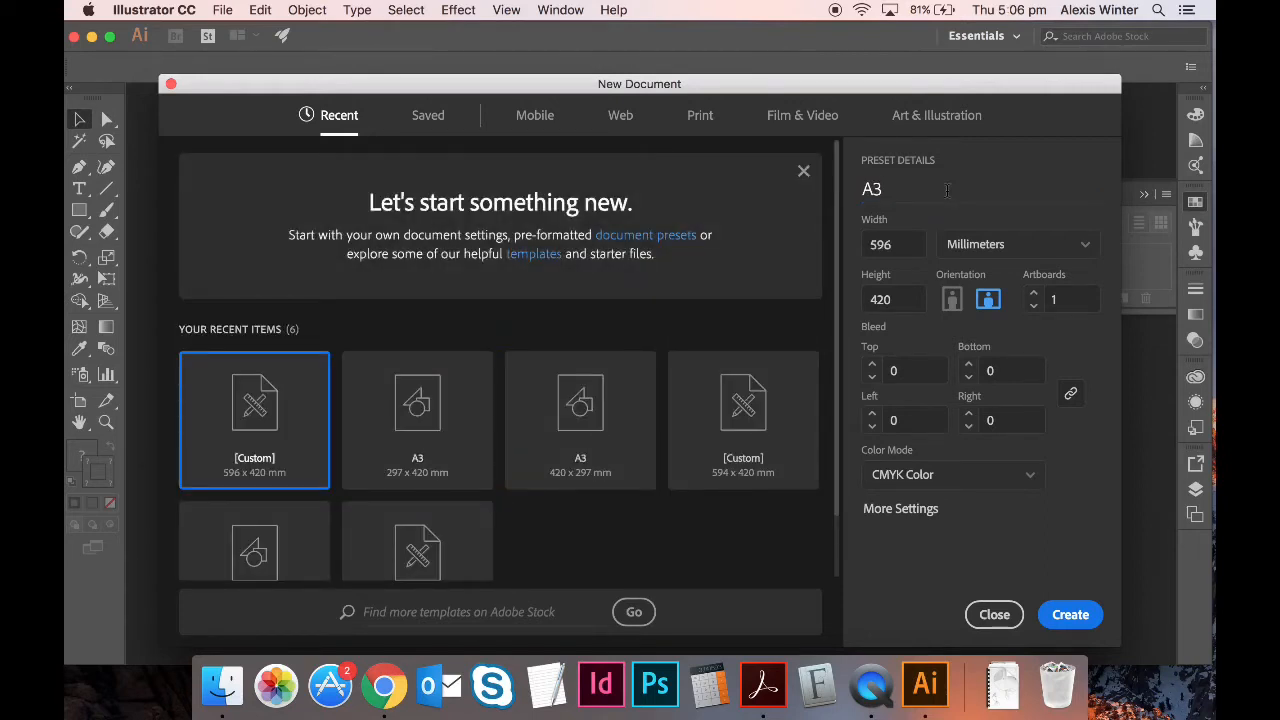
left_click(947, 190)
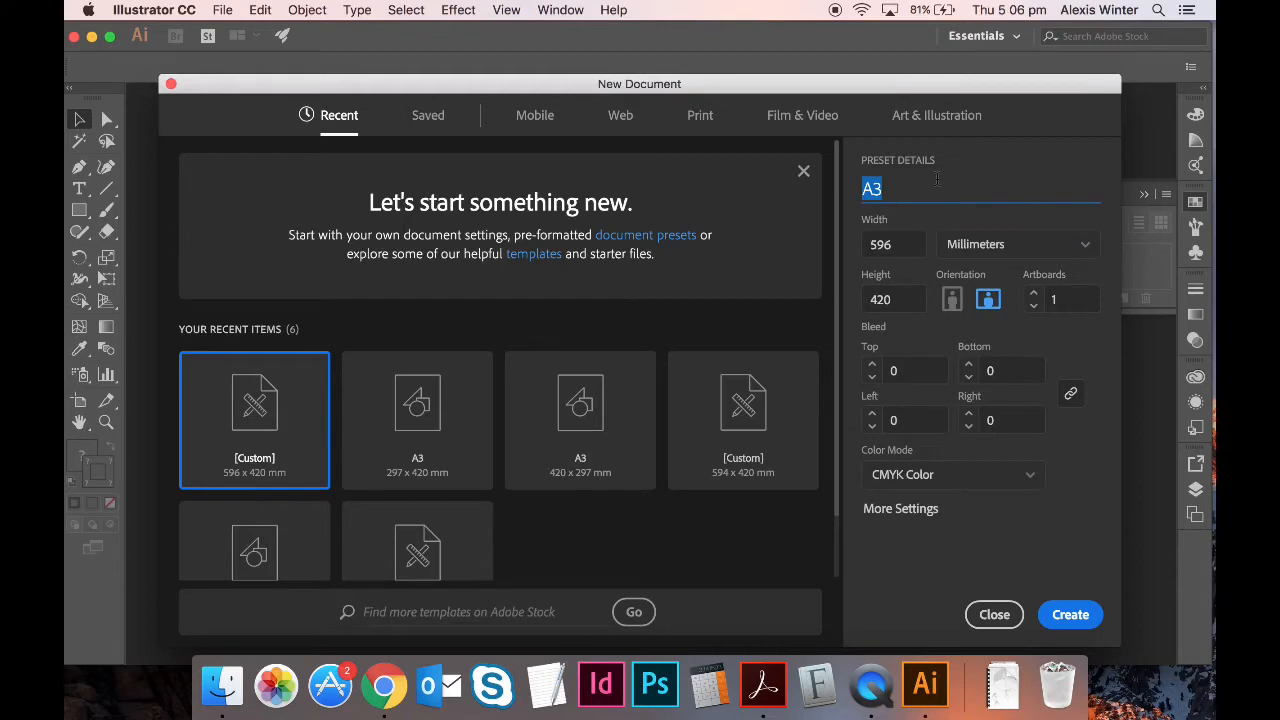
key("BackSpace")
type("A3 Lang")
type("sc")
key("BackSpace")
key("BackSpace")
key("BackSpace")
type("dscape")
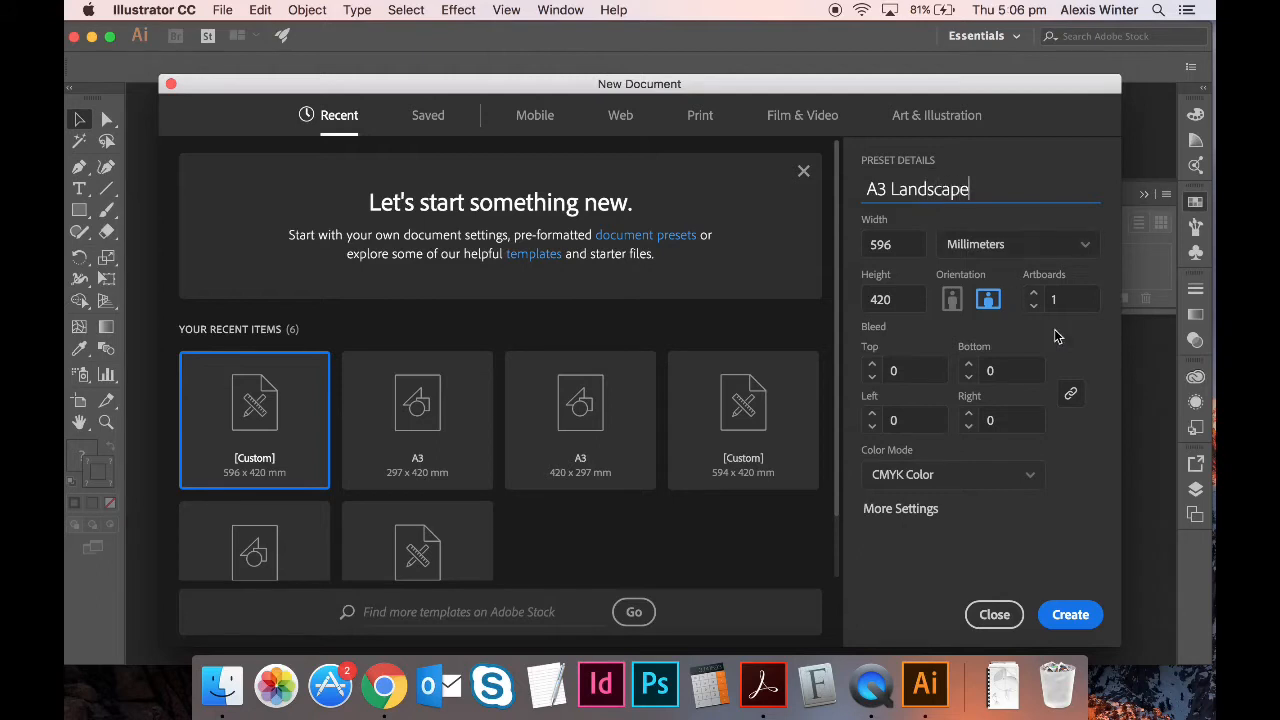
left_click(1071, 615)
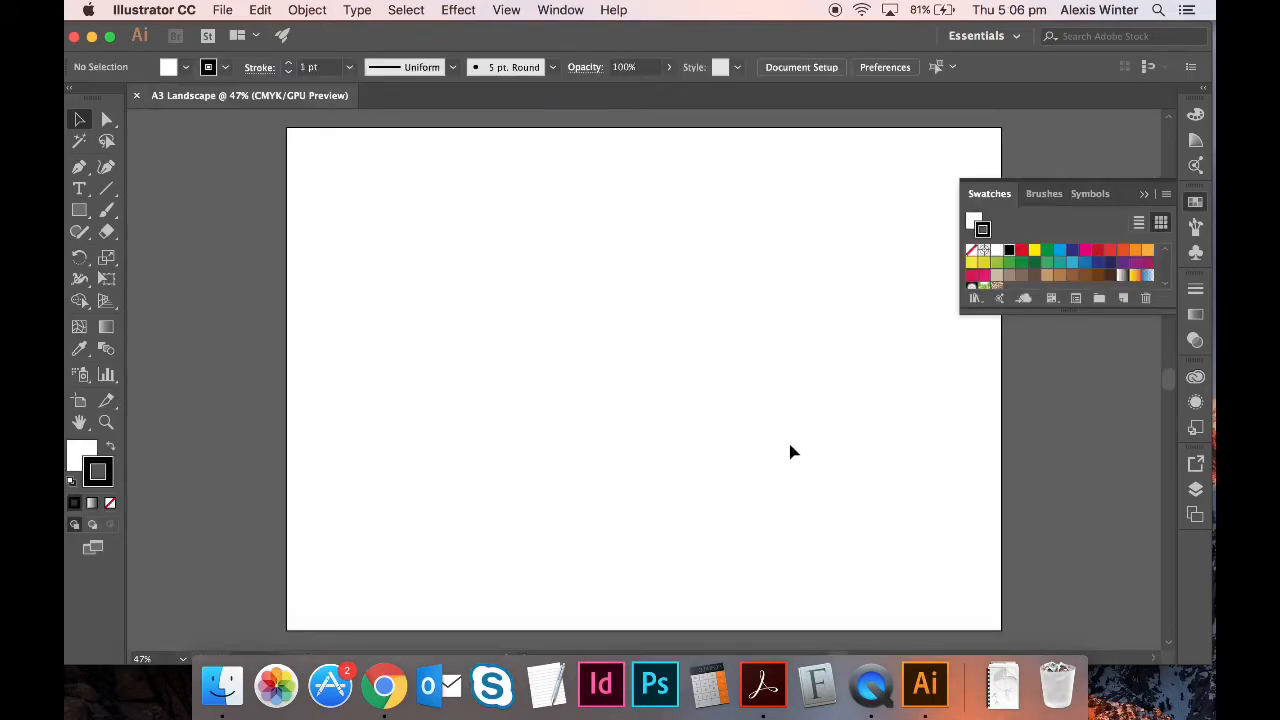
- Create a second 594 × 420 mm landscape document, then bring Finder forward
left_click(216, 6)
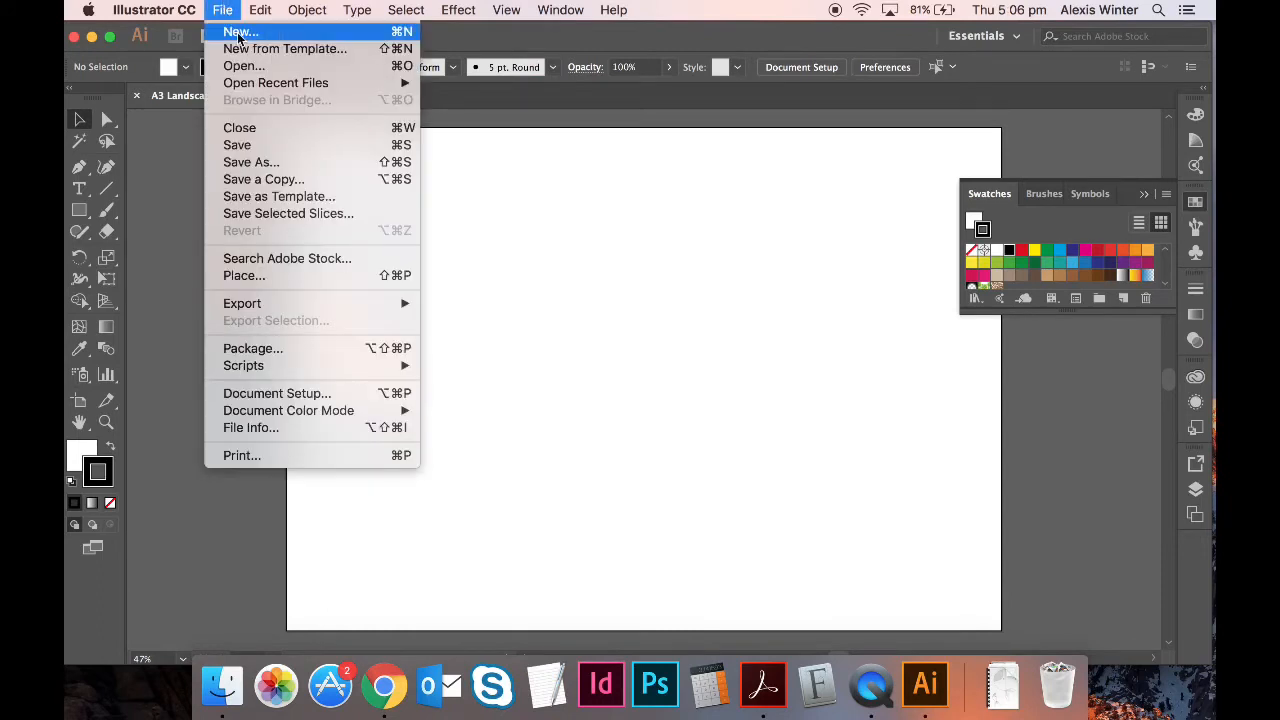
left_click(240, 38)
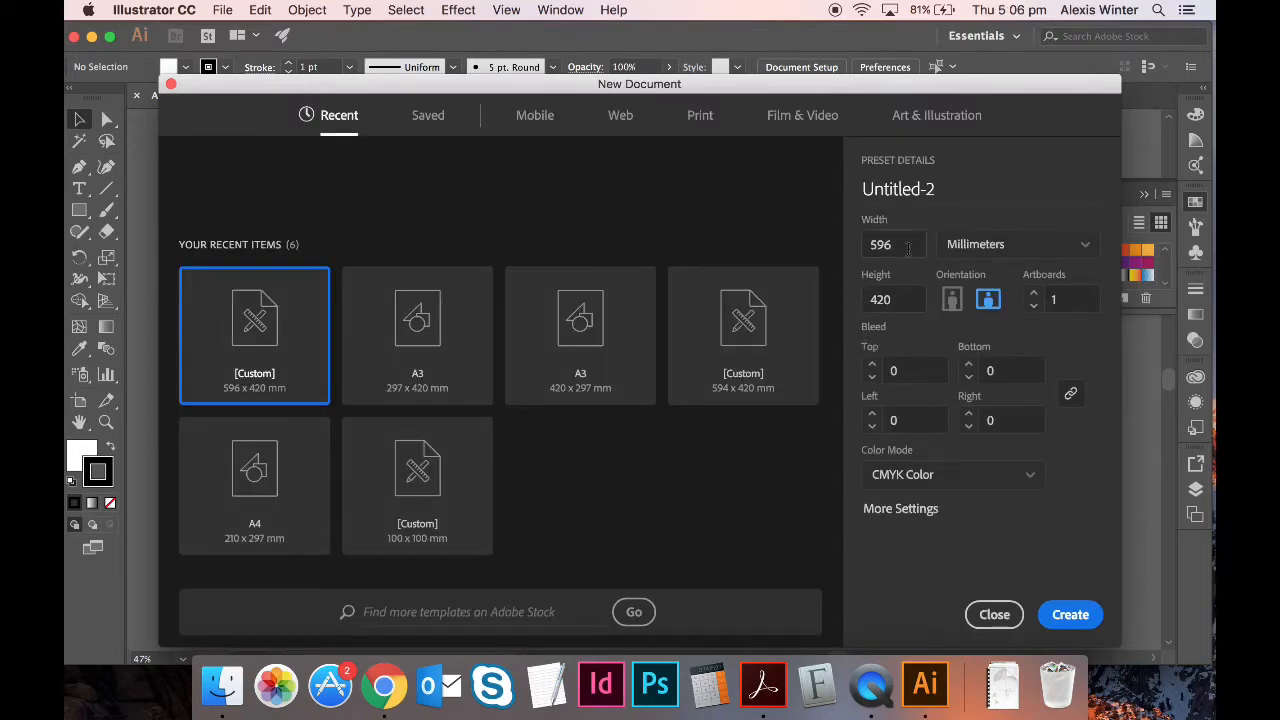
left_click(908, 248)
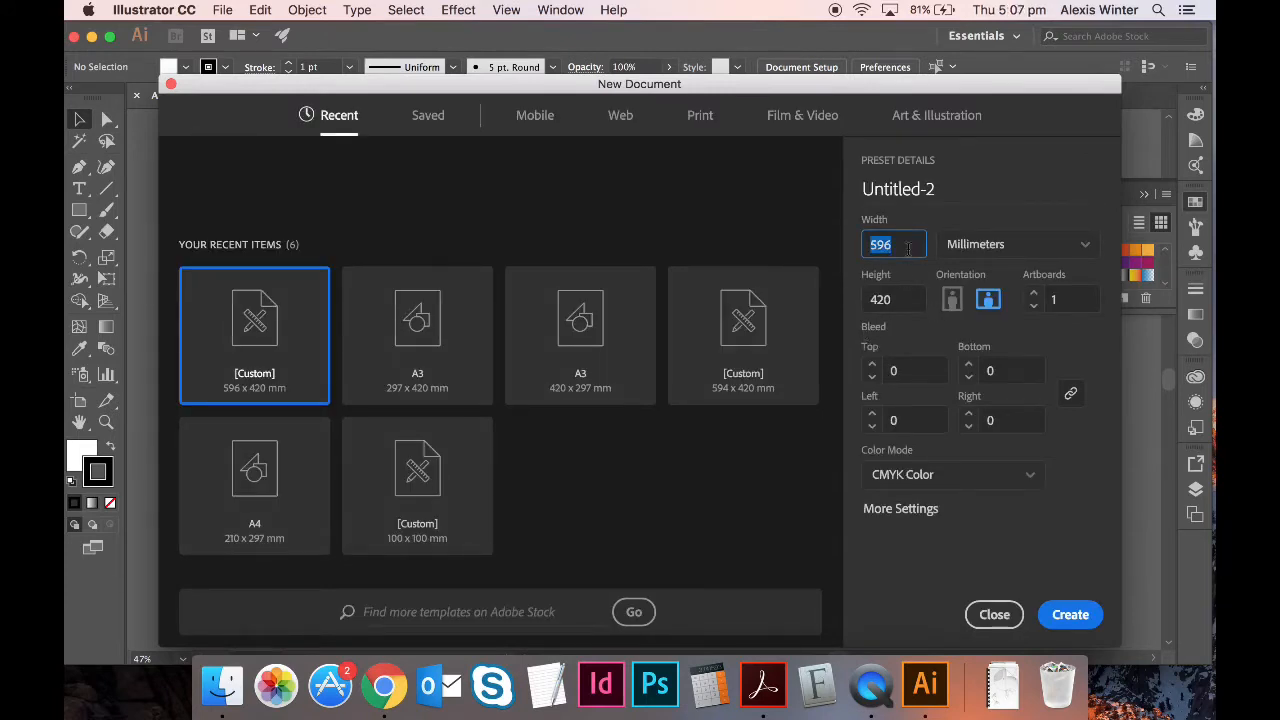
type("594")
left_click(905, 297)
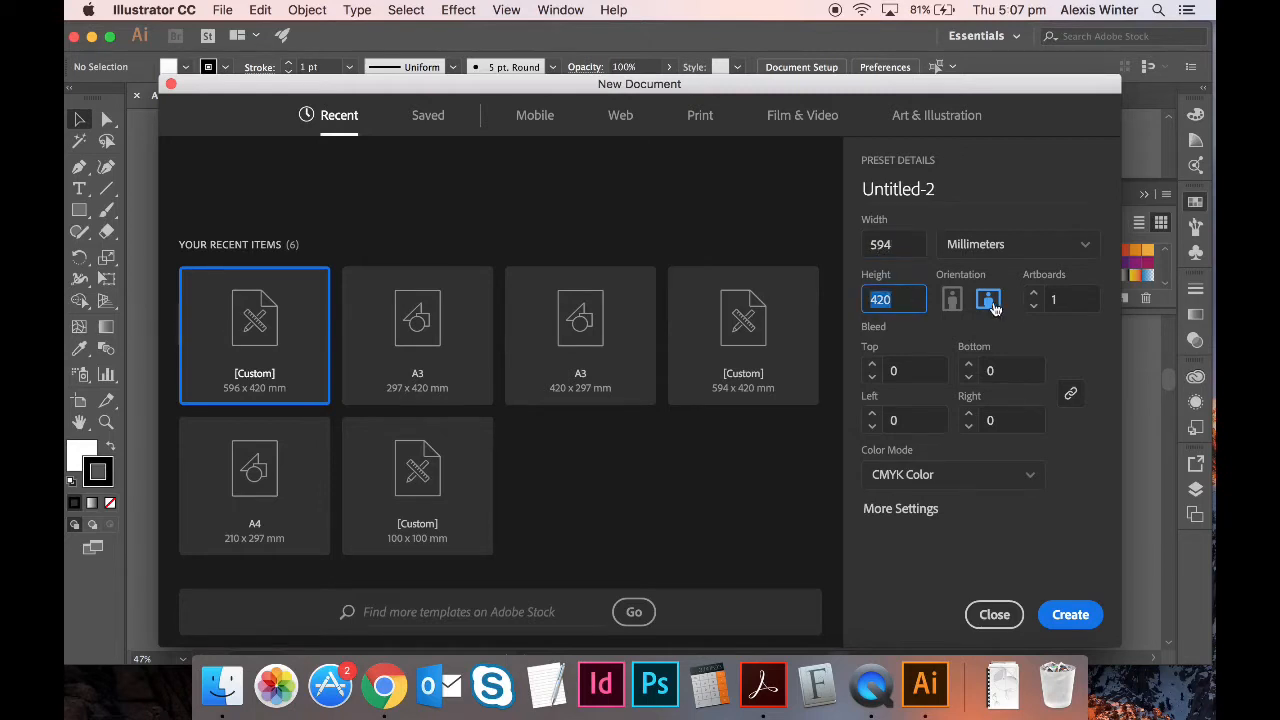
left_click(1066, 616)
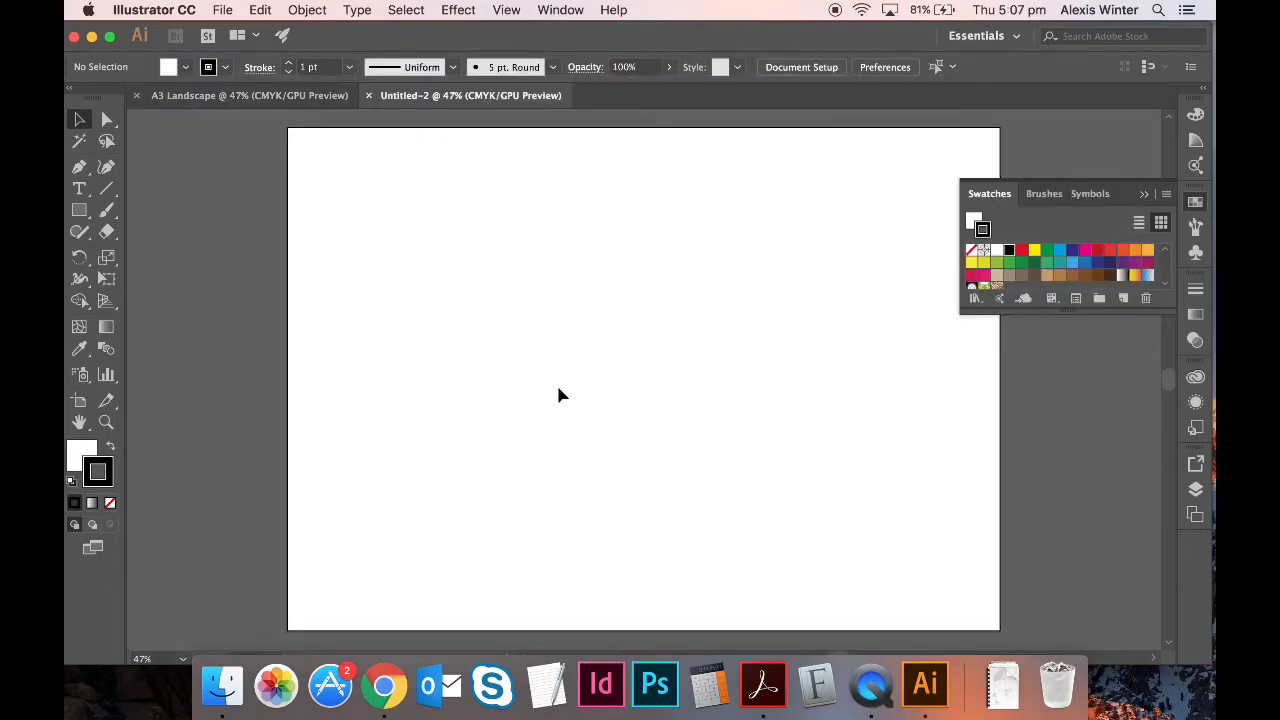
left_click(222, 686)
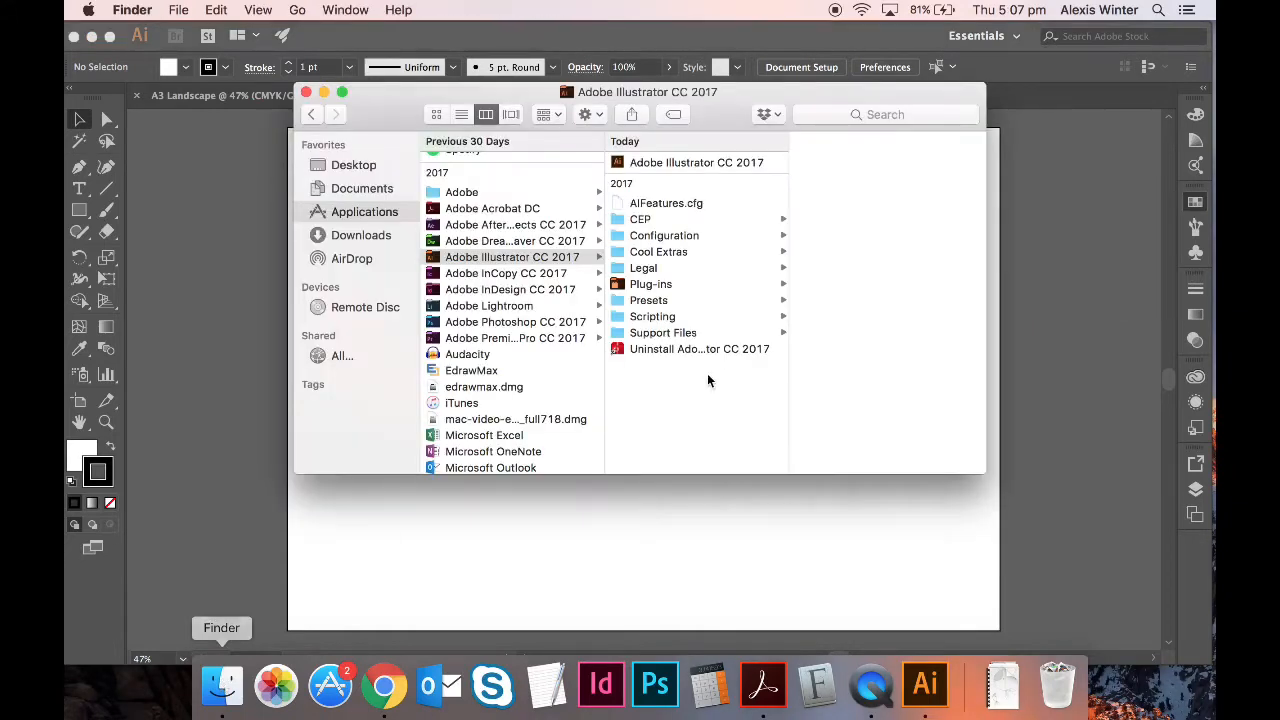
- Find Whales.jpg in Desktop > Charley Harper Inspired > Scans, then return to Illustrator
left_click(370, 166)
left_click(466, 140)
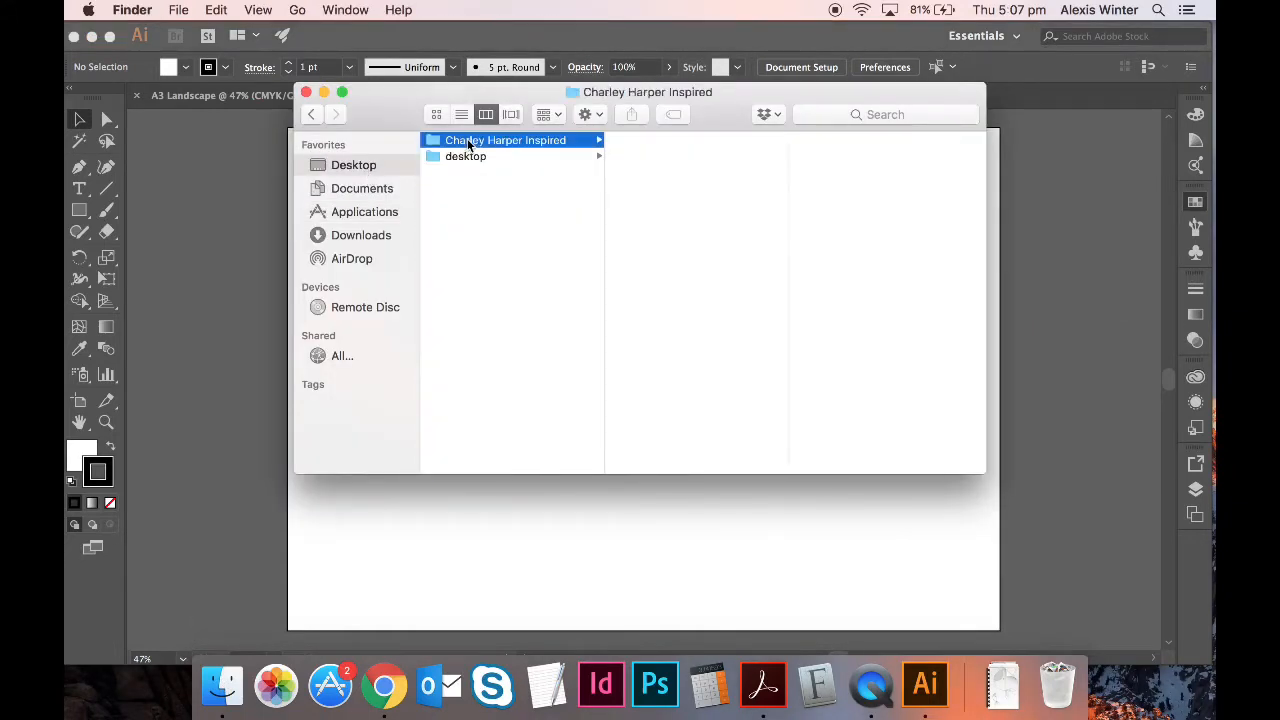
key("Right")
key("Down")
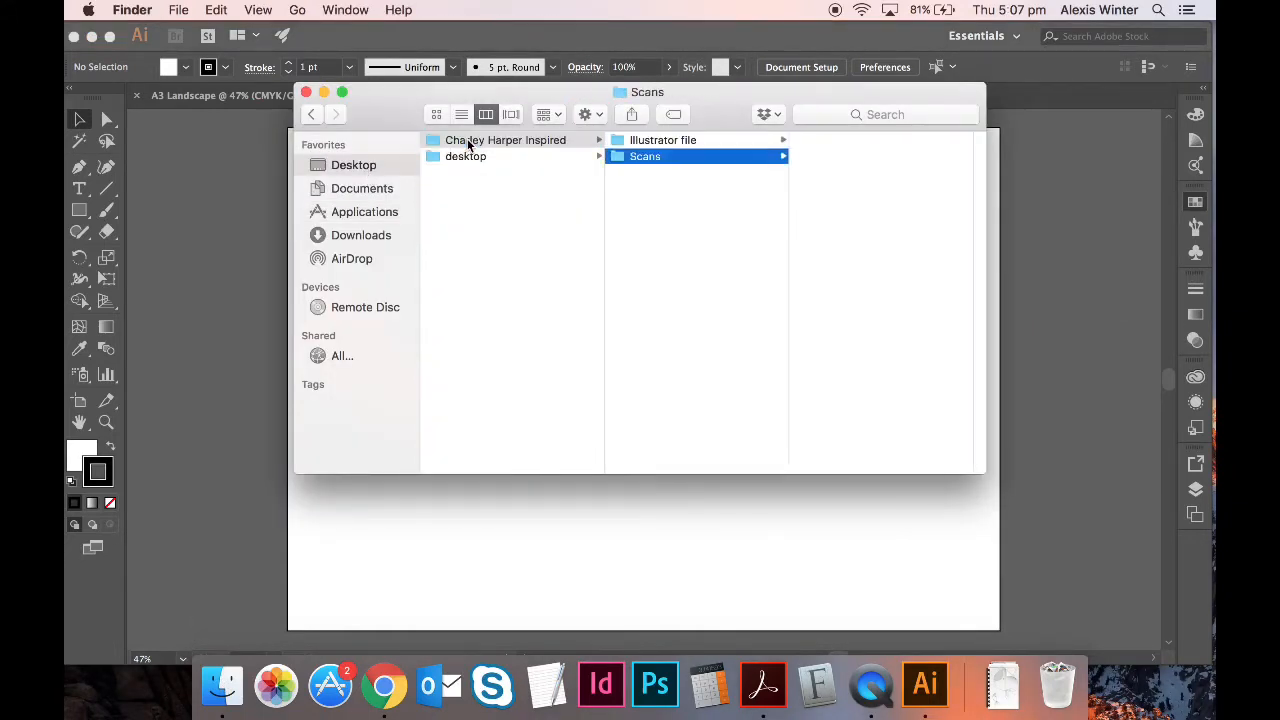
key("Right")
key("Down")
key("Down")
key("Down")
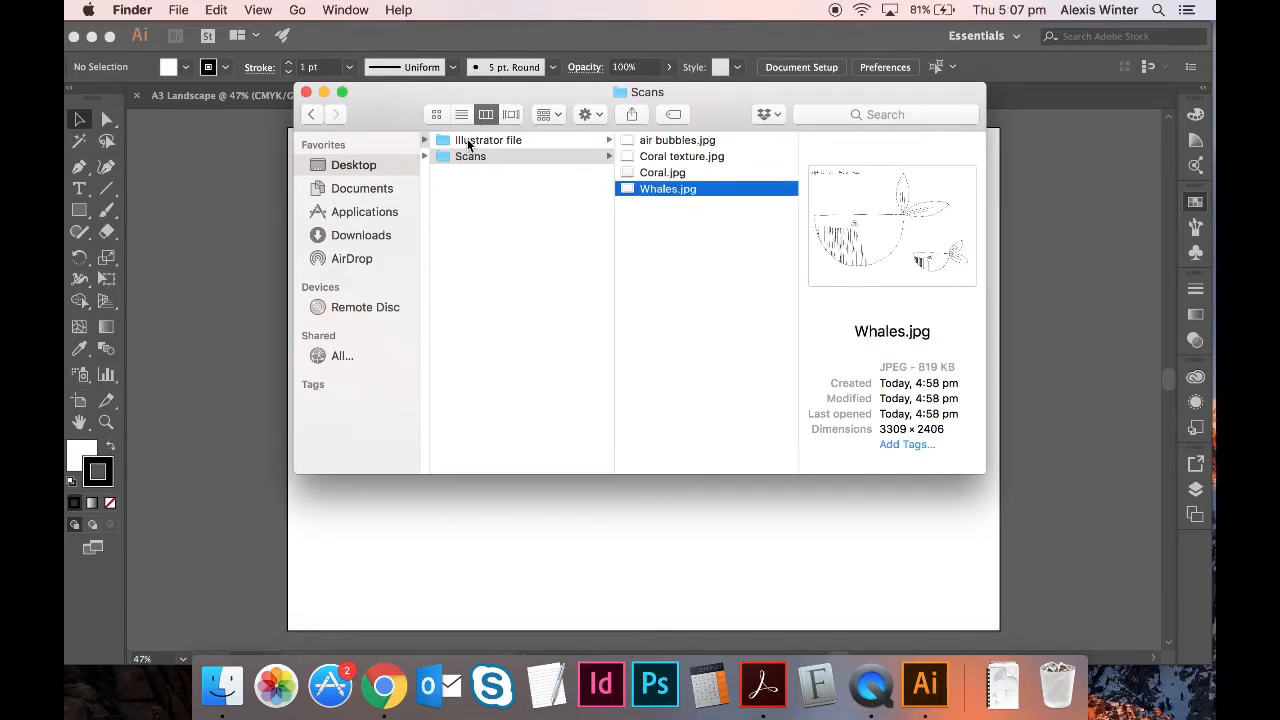
left_click(157, 257)
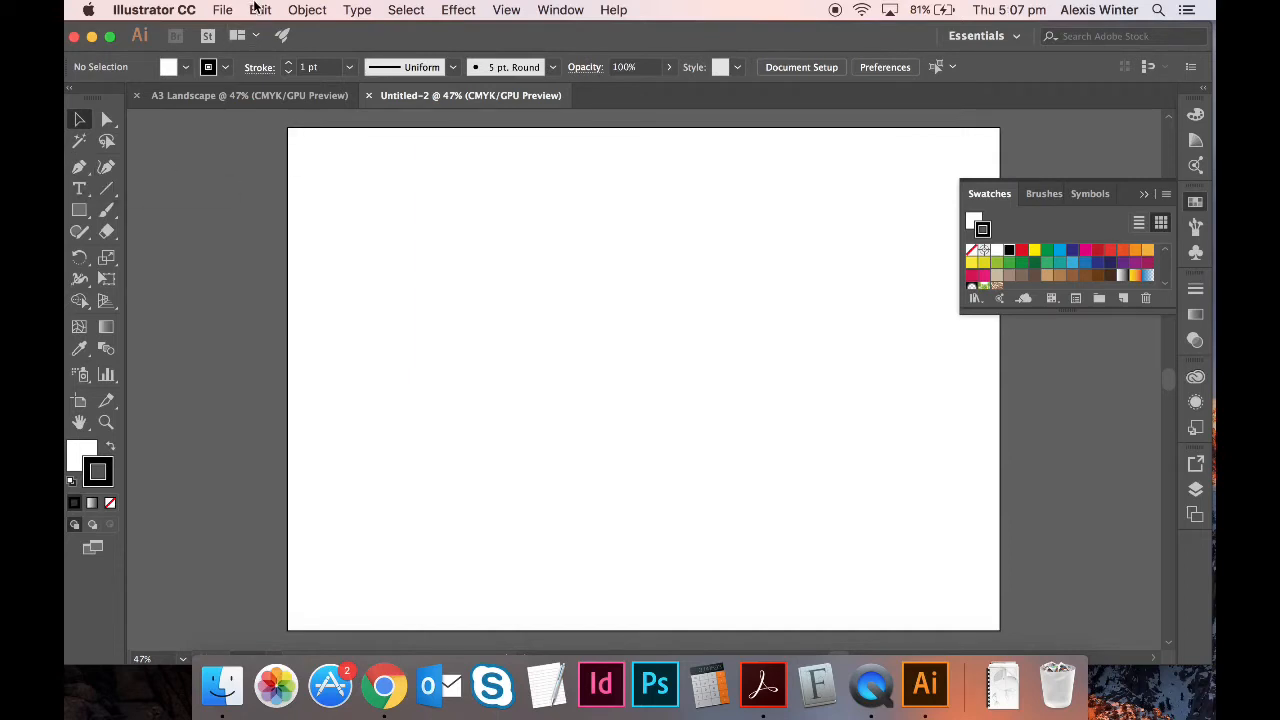
- Place Whales.jpg from the Scans folder across the artboard's upper left and deselect it
left_click(222, 9)
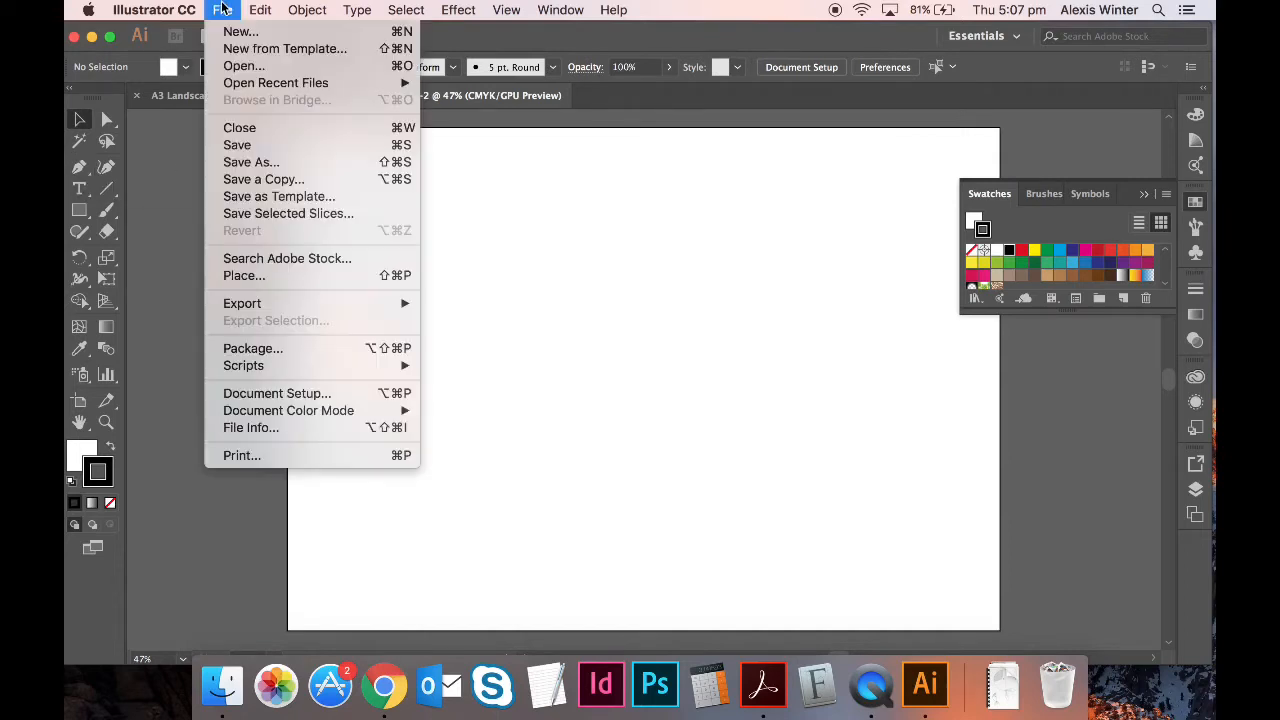
left_click(287, 276)
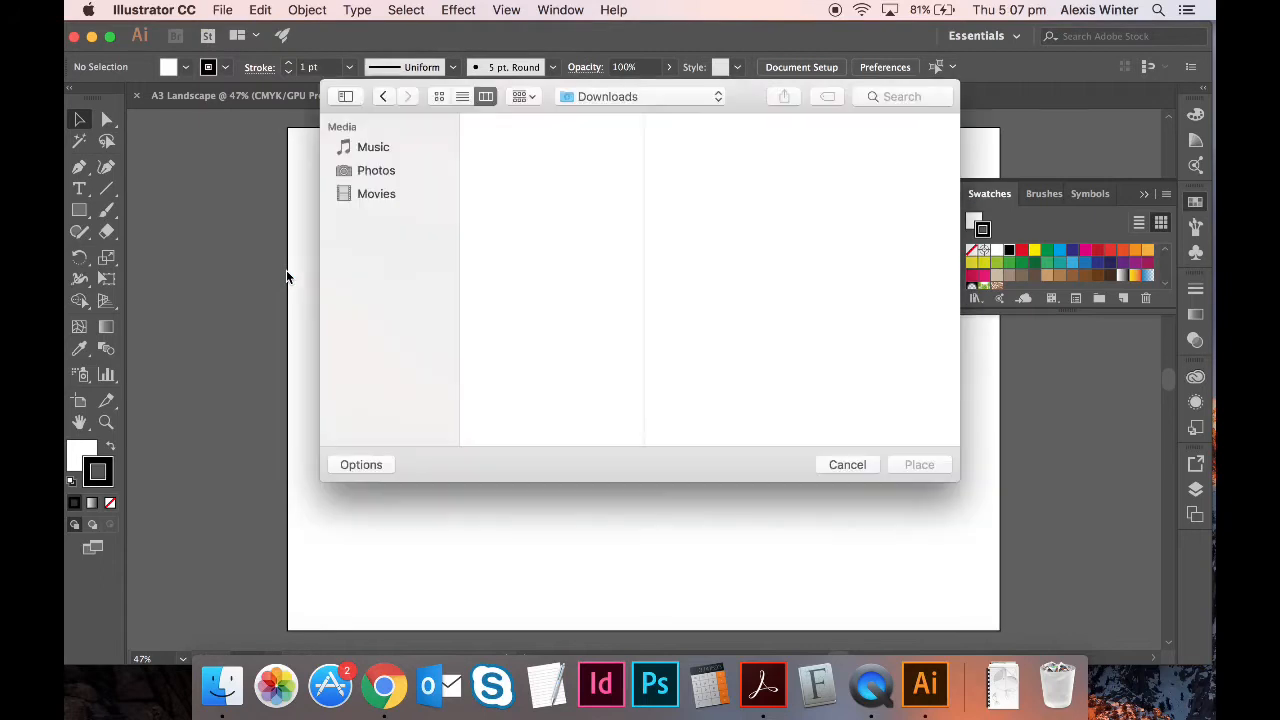
left_click(398, 147)
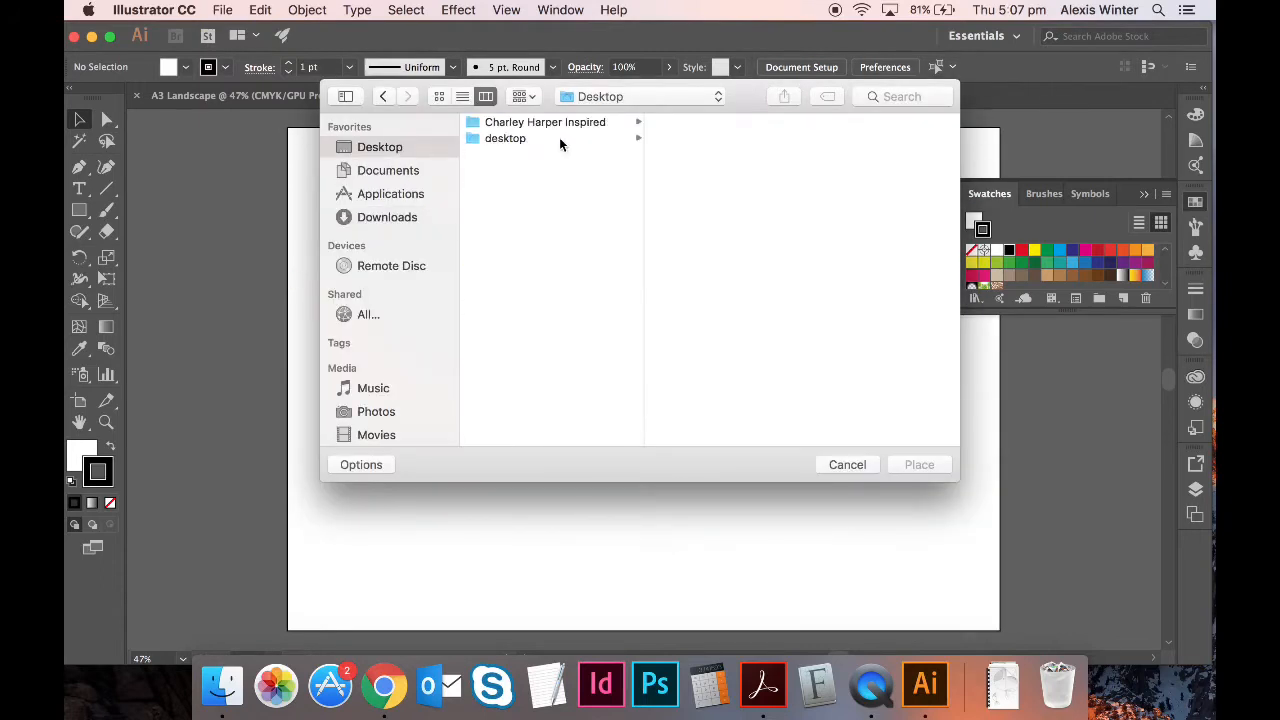
left_click(563, 125)
key("Right")
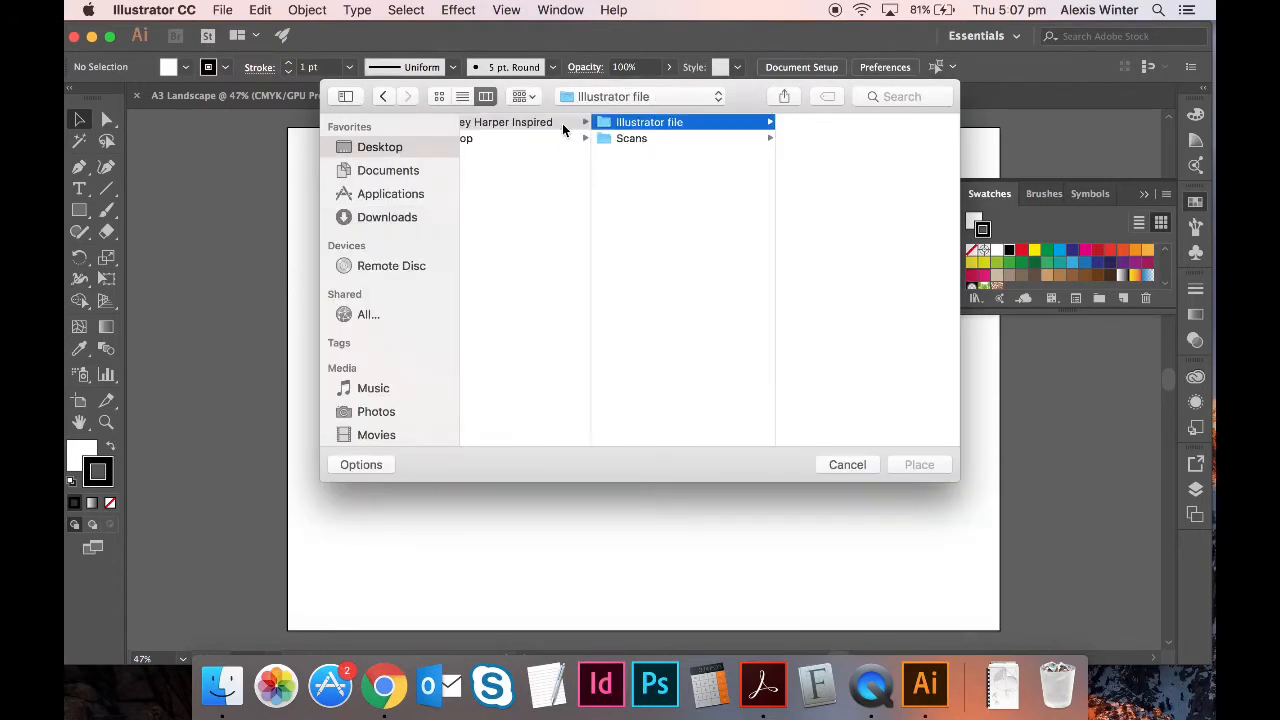
key("Down")
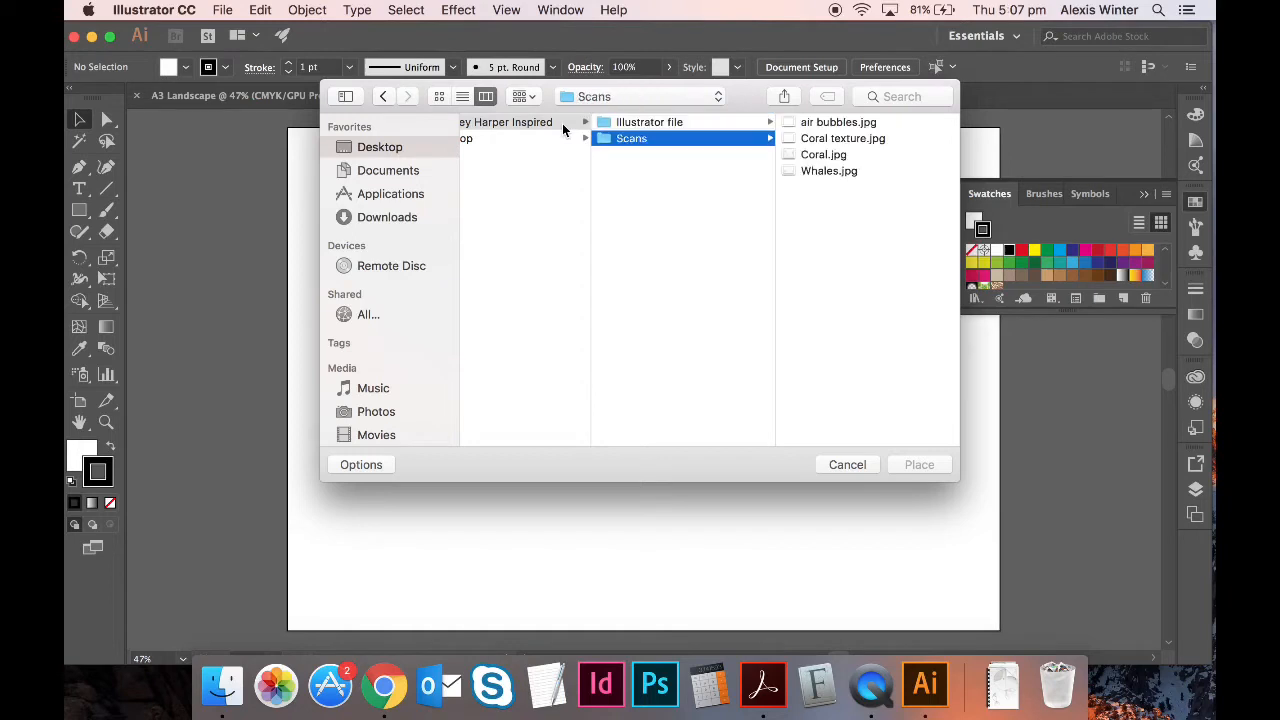
key("Right")
key("Down")
key("Down")
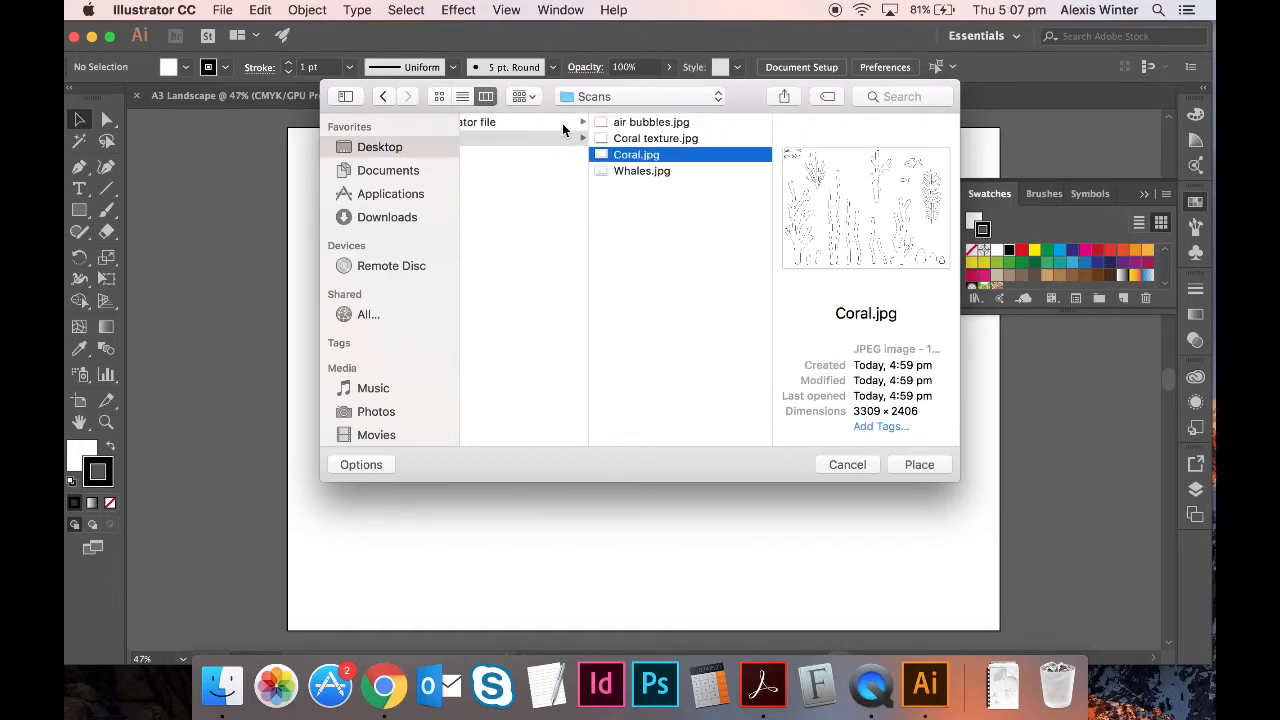
key("Down")
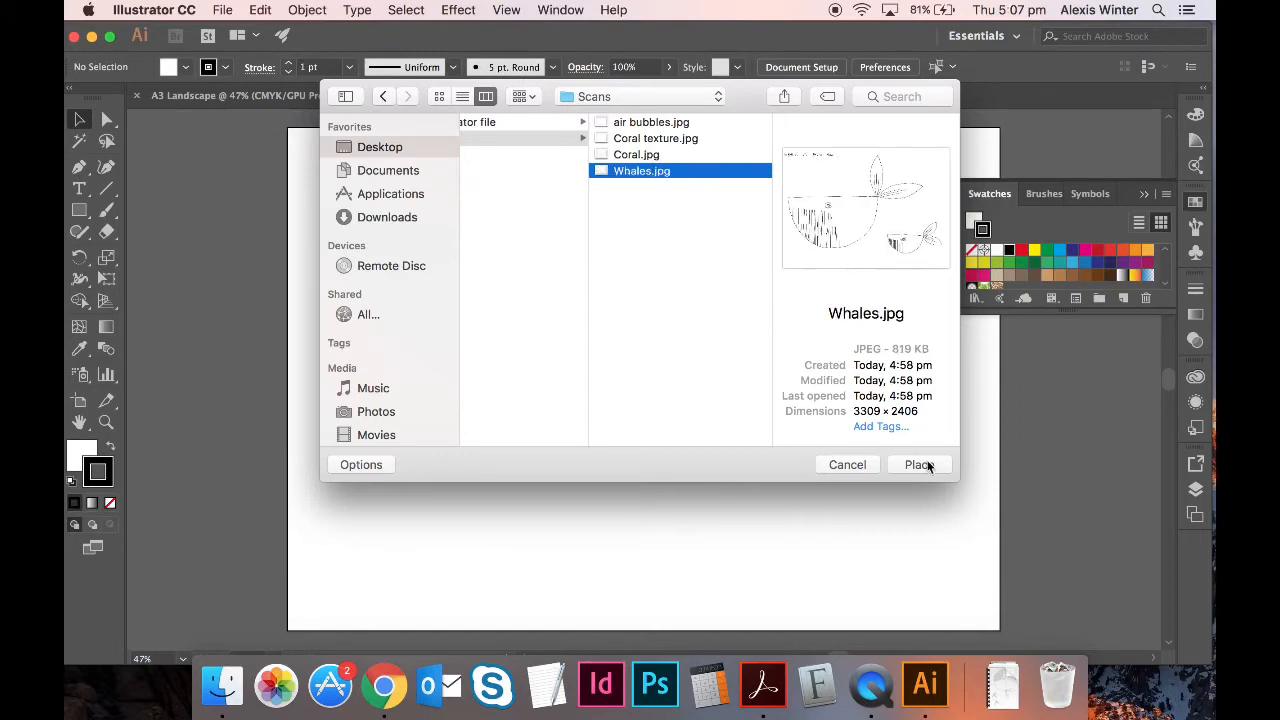
left_click(919, 464)
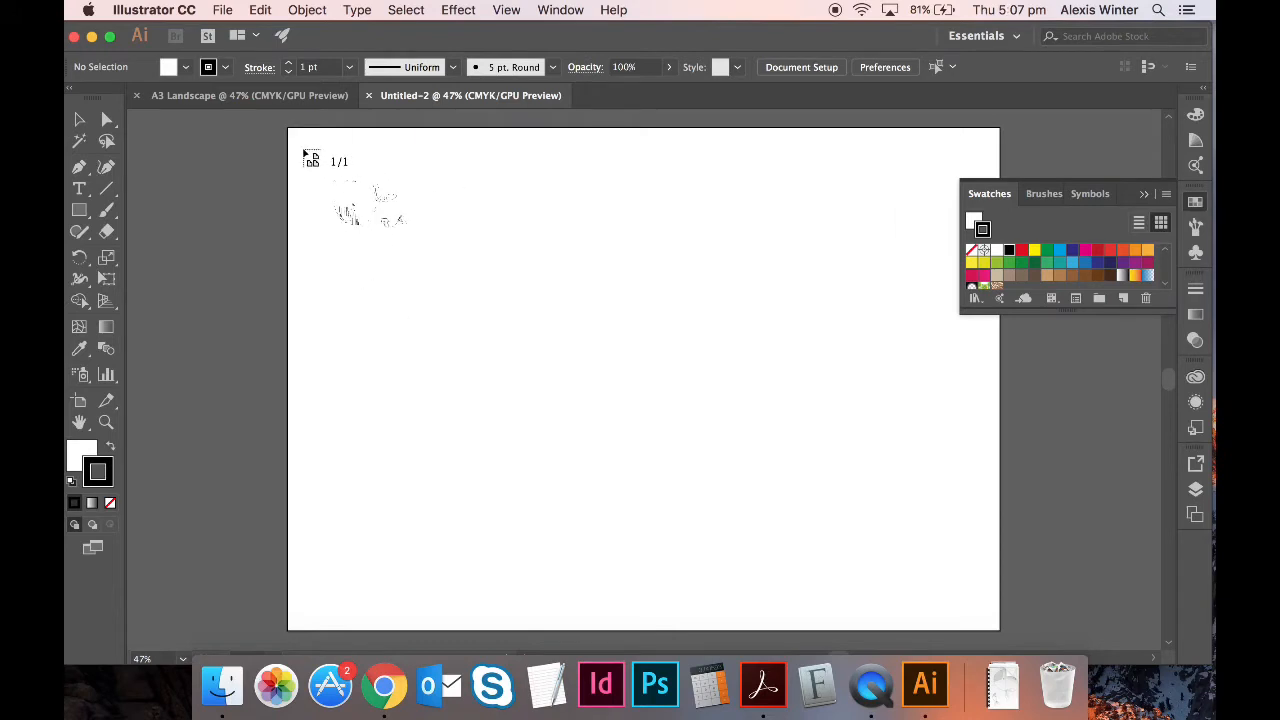
mouse_move(301, 147)
left_mouse_down()
mouse_move(571, 423)
mouse_move(804, 596)
mouse_move(697, 517)
mouse_move(641, 455)
mouse_move(701, 506)
left_mouse_up()
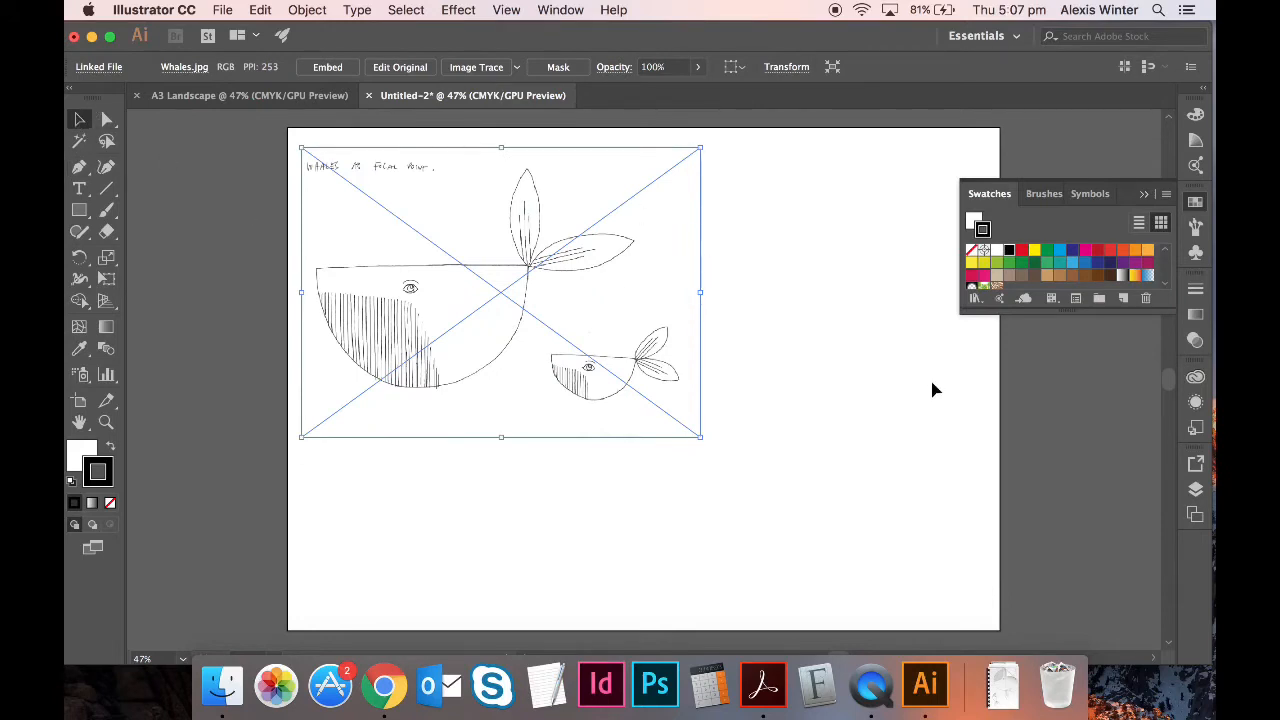
left_click(809, 337)
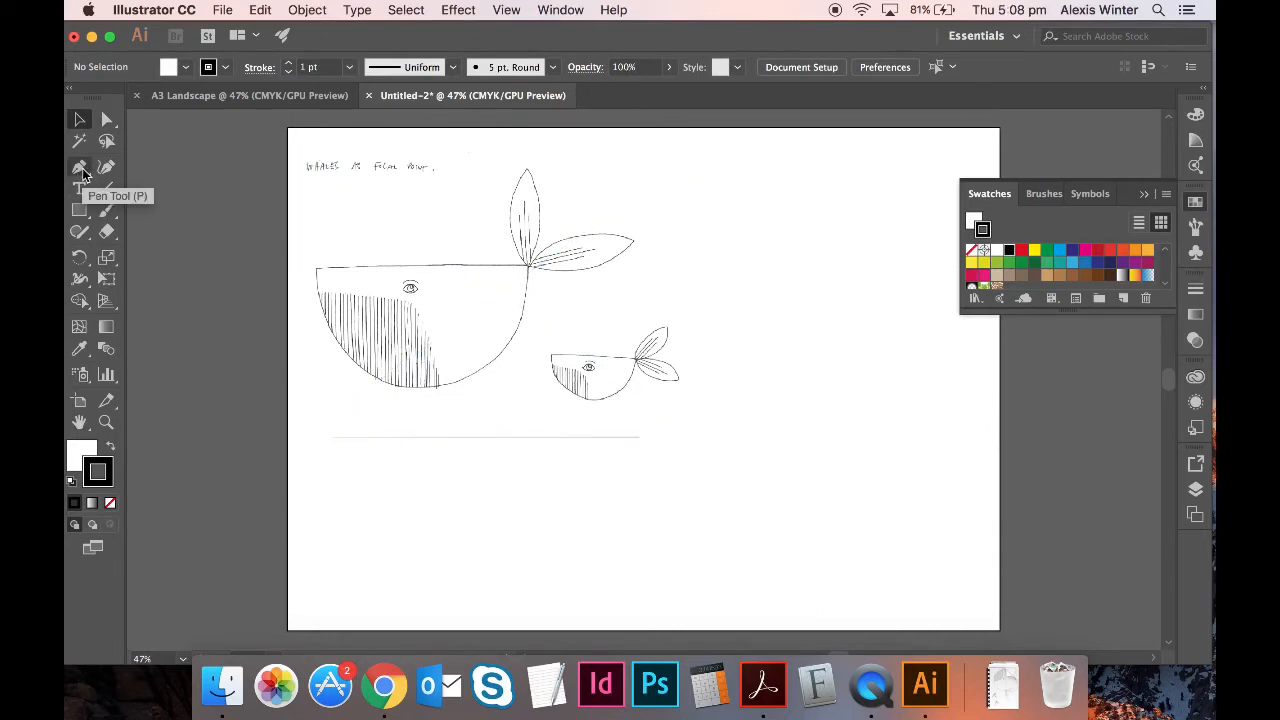
- Choose the Pen tool, set the fill to None with stroke active, and zoom in
left_click(83, 170)
left_click_drag(83, 170, 225, 167)
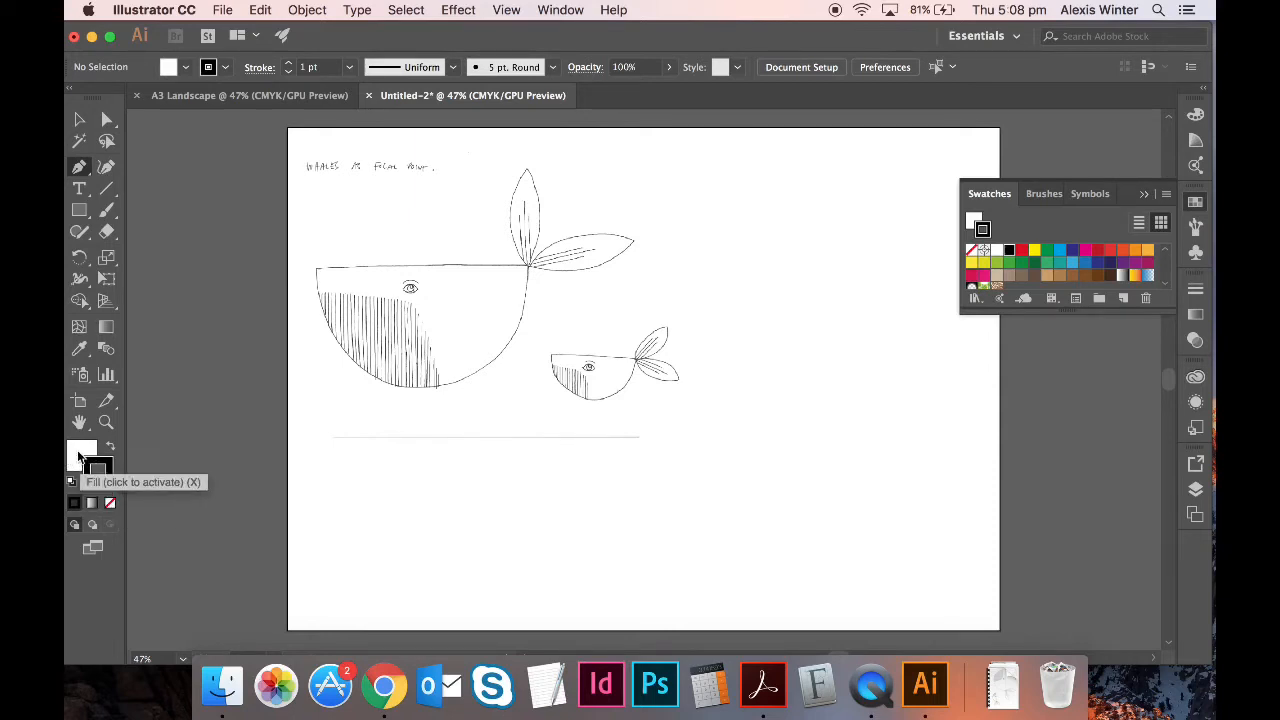
left_click(80, 455)
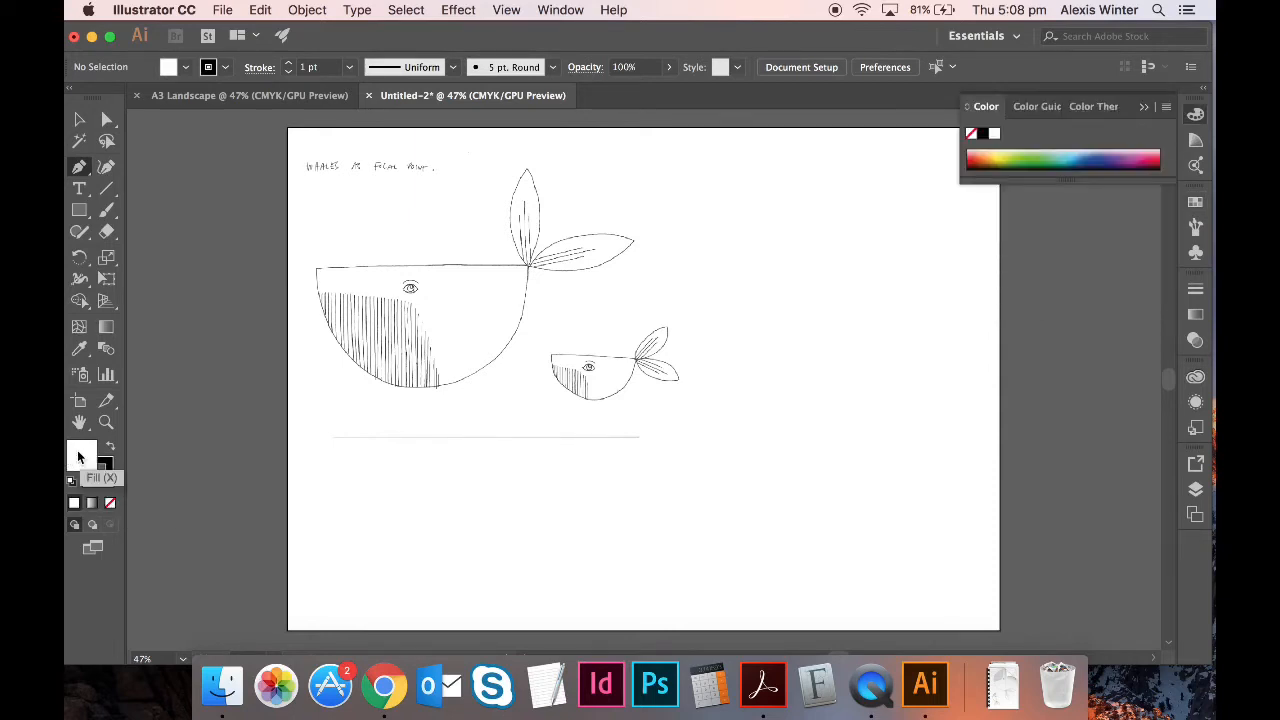
left_click(111, 503)
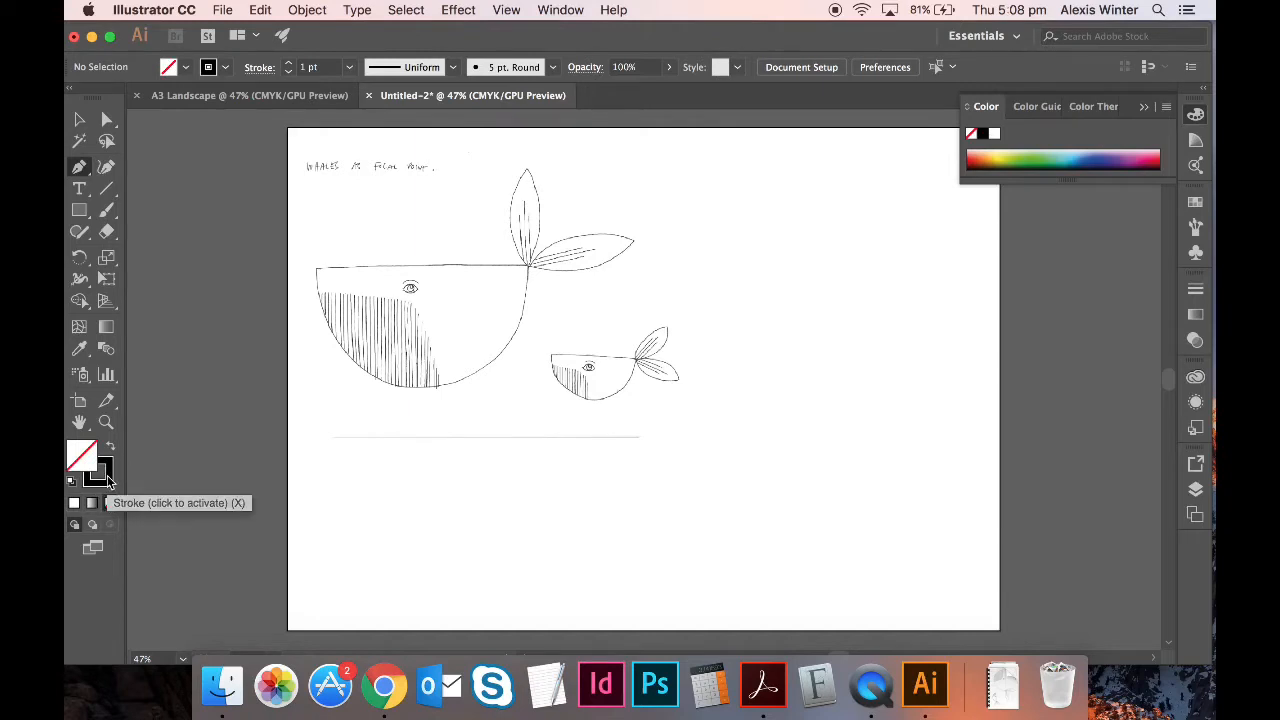
left_click(105, 475)
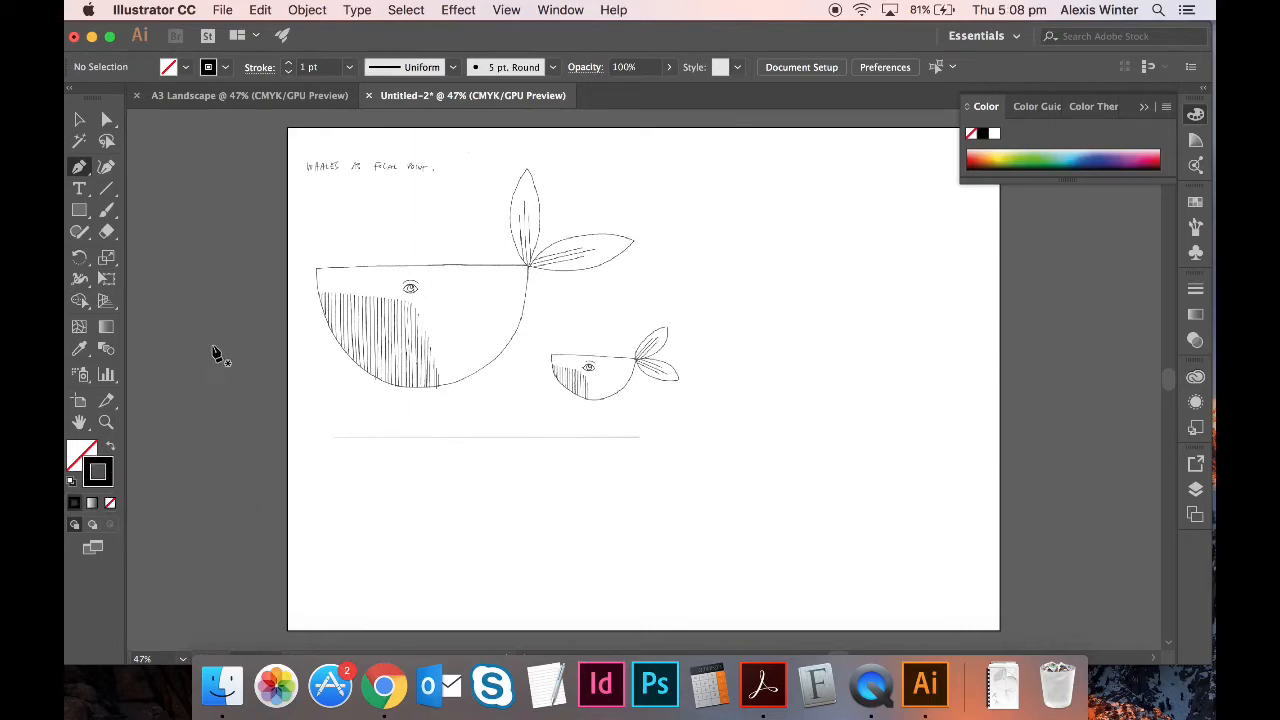
key("super+equal")
key("super+equal")
key("super+equal")
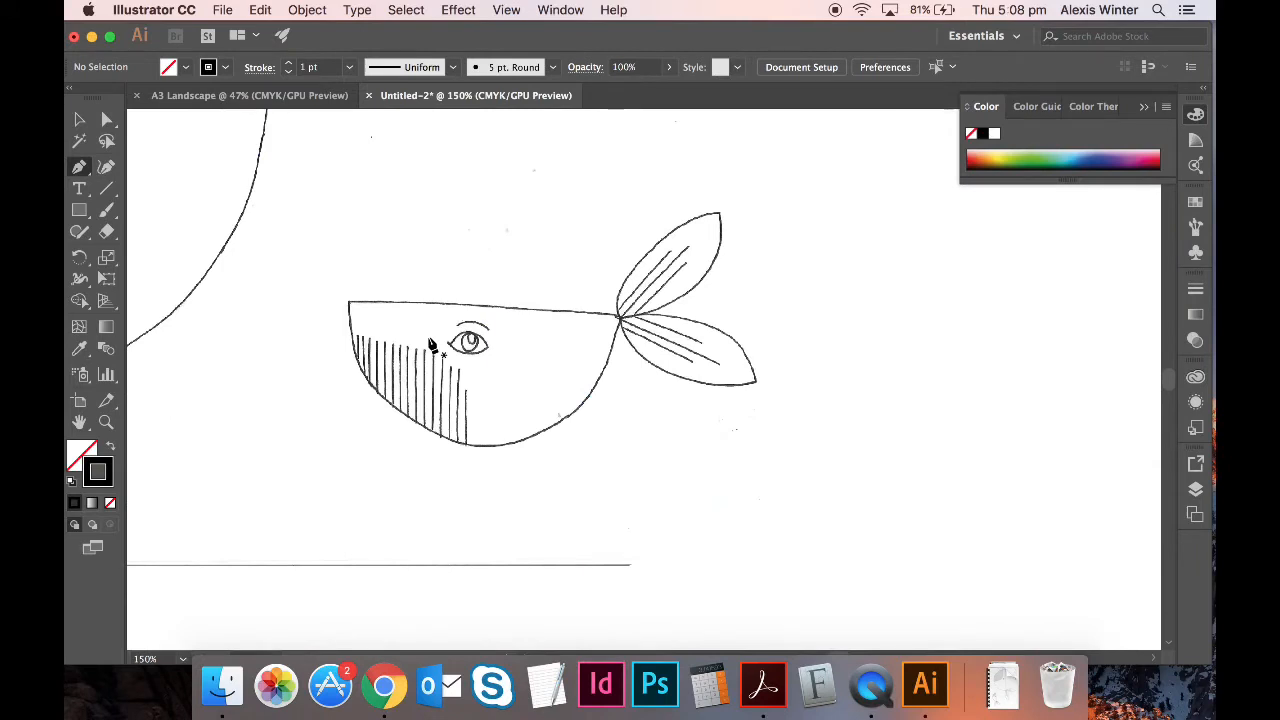
- Pan to the large whale, zoom out, and set the first pen anchor at its tail junction
key("space")
left_click_drag(280, 249, 677, 451)
left_click_drag(337, 303, 607, 320)
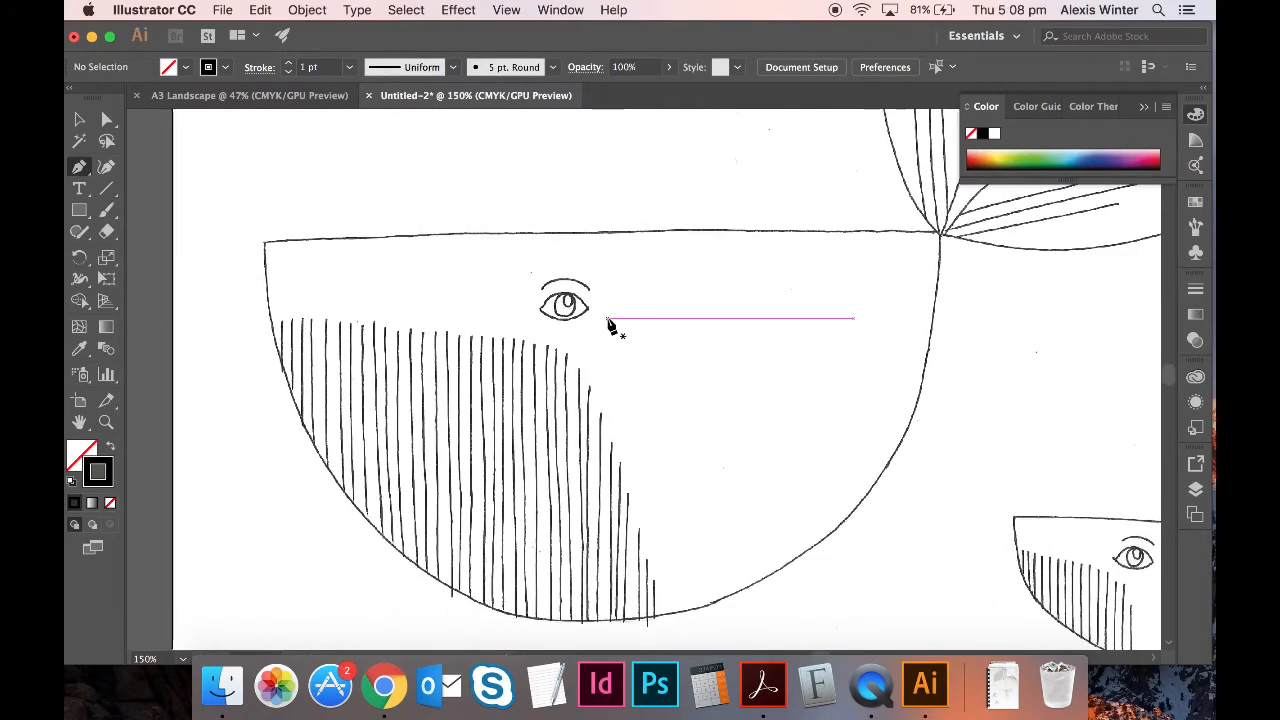
key("super+minus")
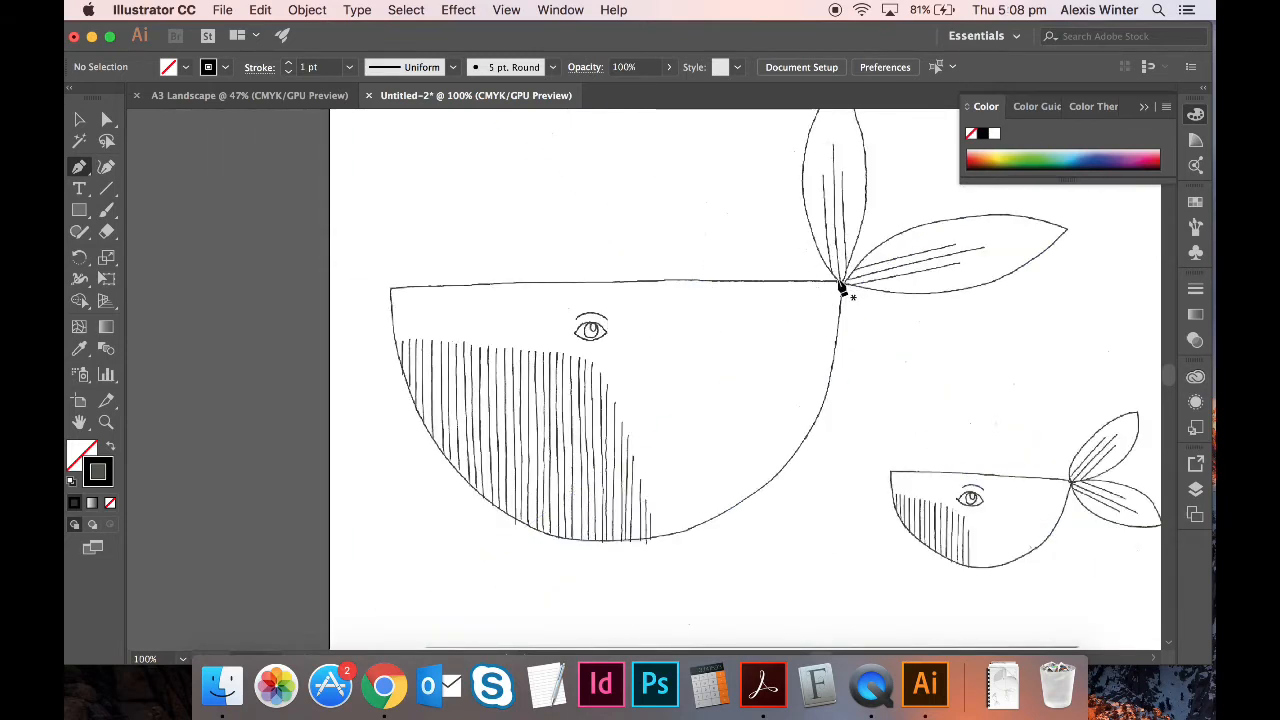
left_click_drag(842, 283, 398, 262)
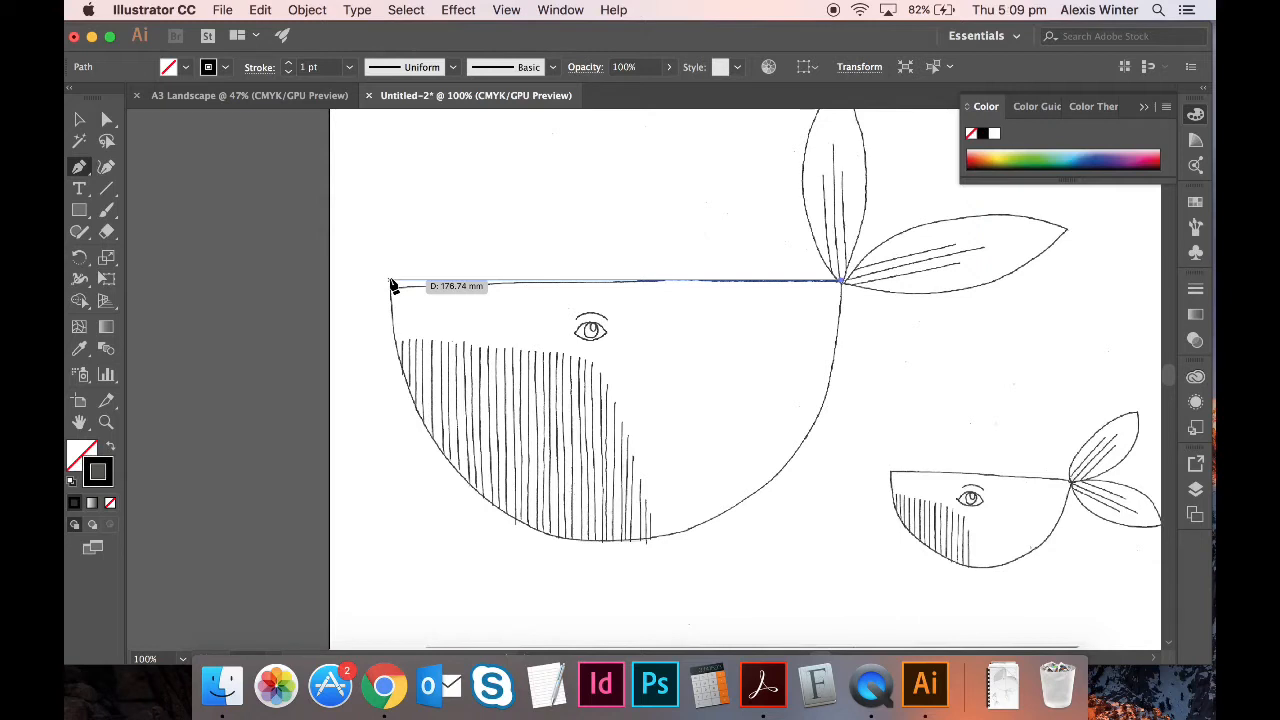
- Trace the belly with curved anchors, close at the tail junction, and fill it solid black
left_click(392, 284)
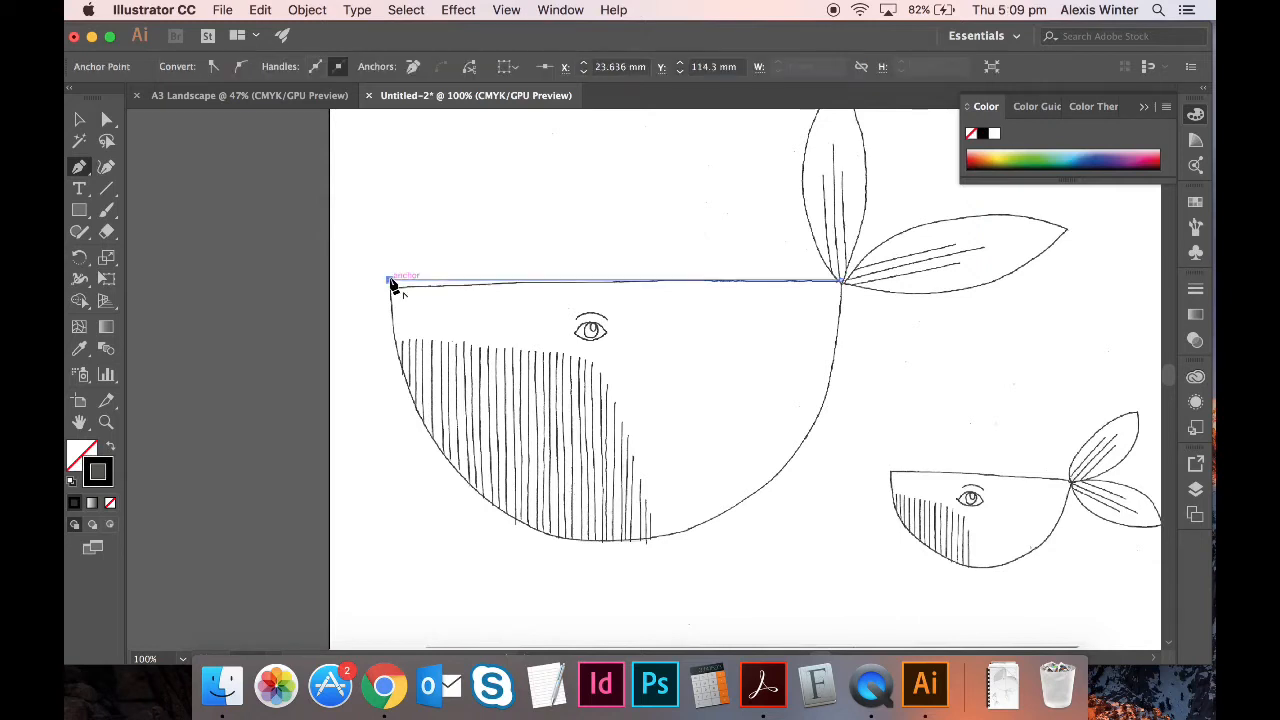
left_click(597, 546)
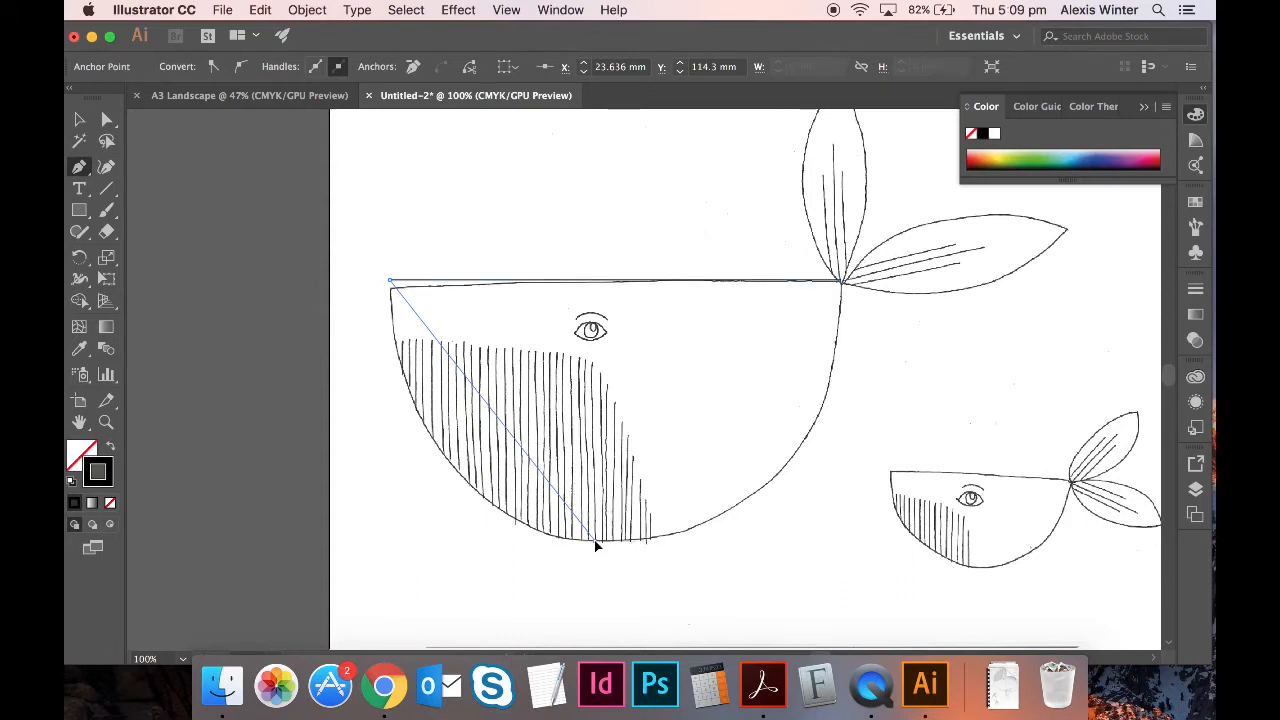
left_click_drag(597, 546, 795, 544)
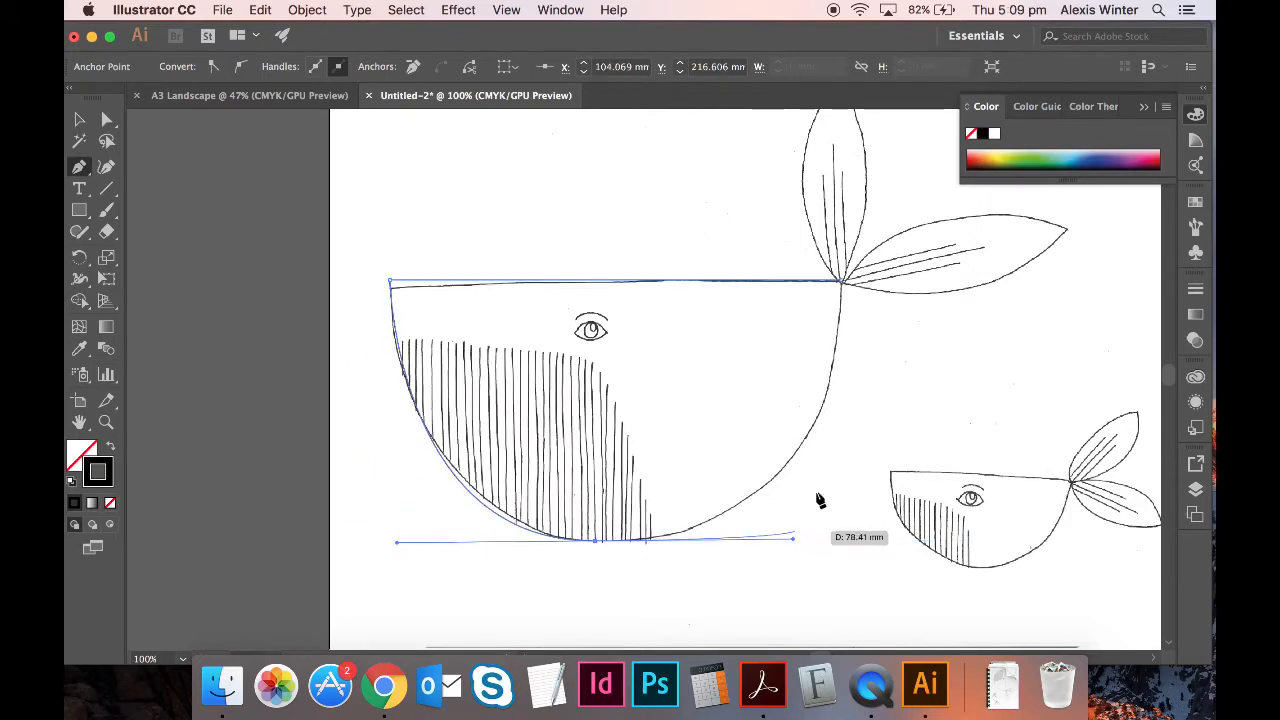
left_click(842, 285)
left_click_drag(843, 288, 840, 169)
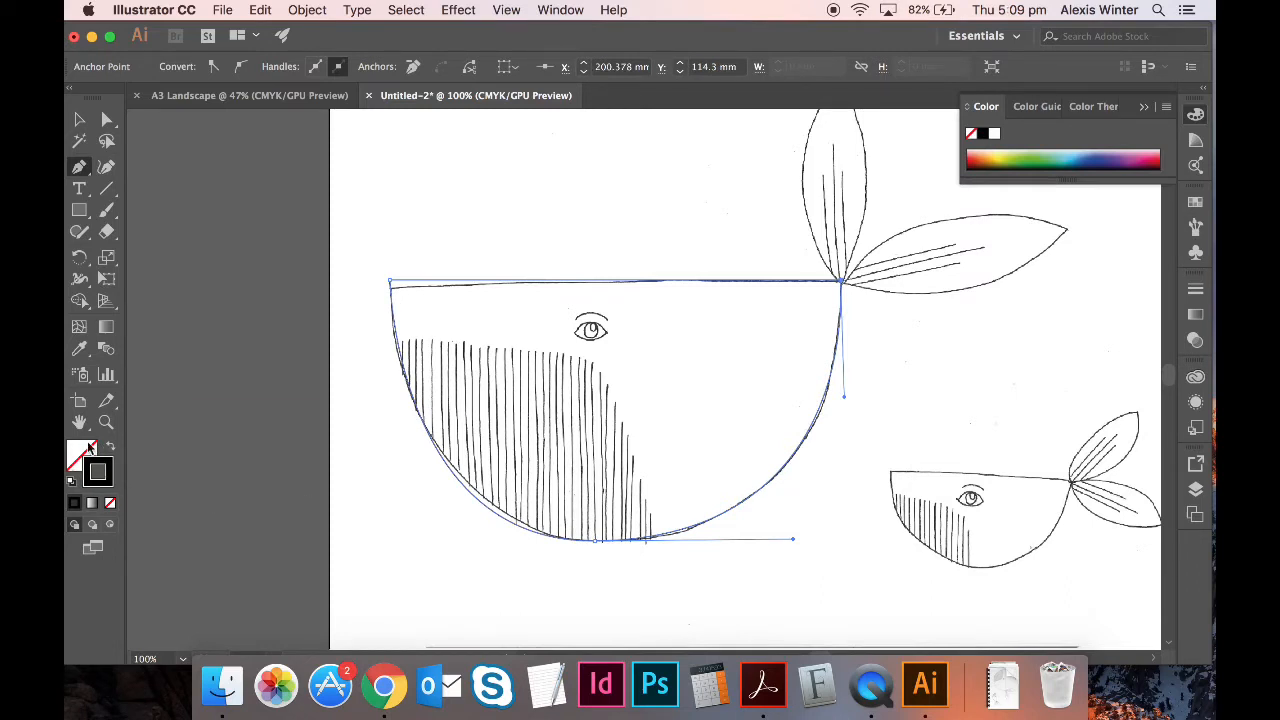
left_click(107, 450)
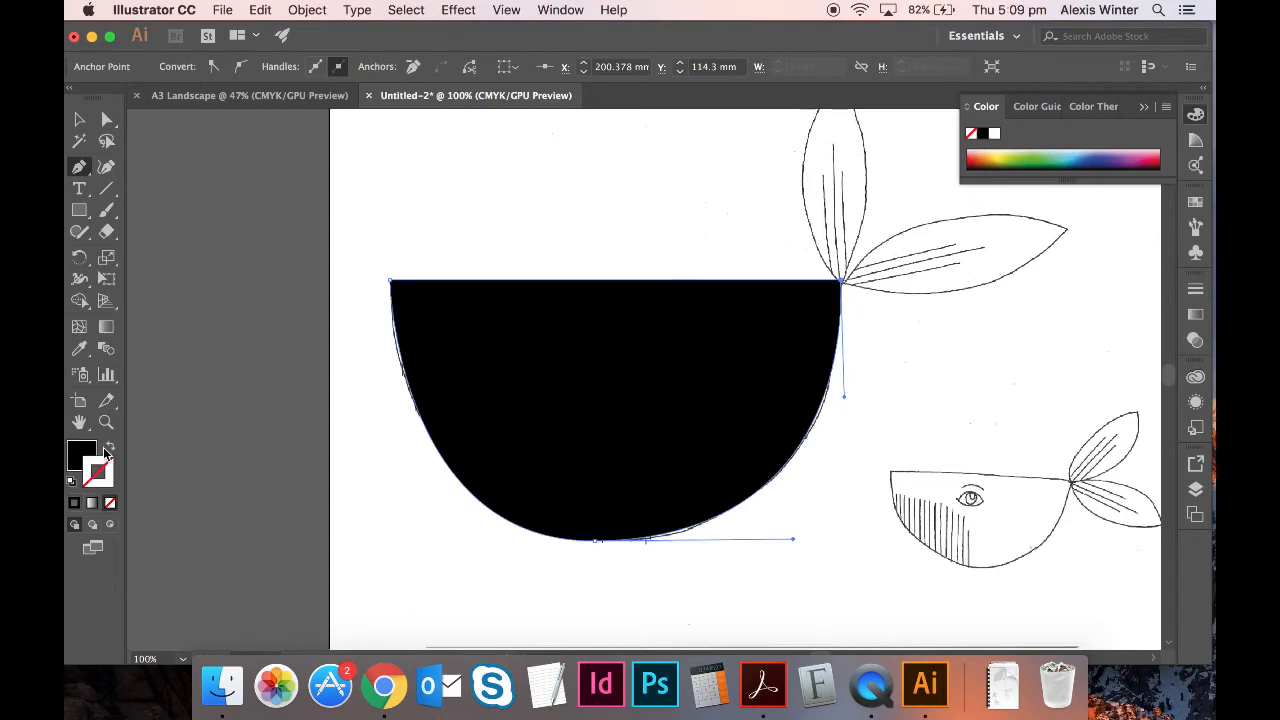
scroll(443, 480, "right", 5)
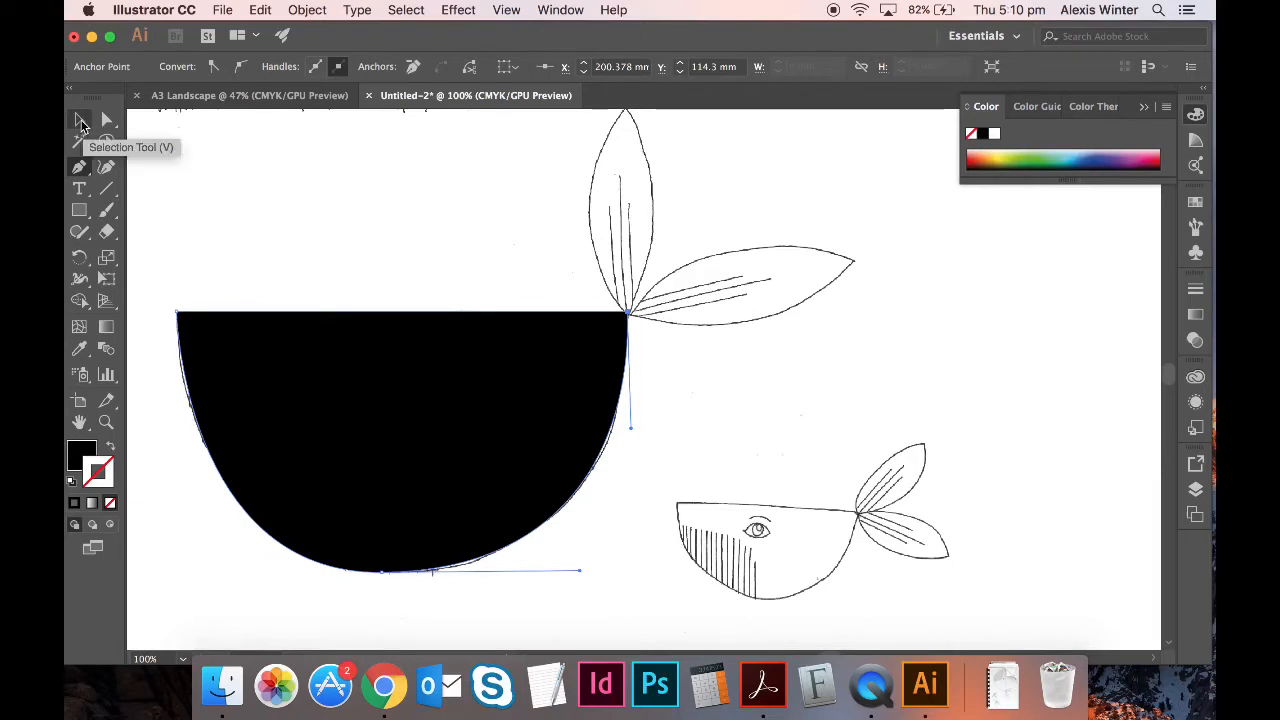
- Deselect the black body and return to the Pen tool, zoomed in on the tail
left_click(81, 121)
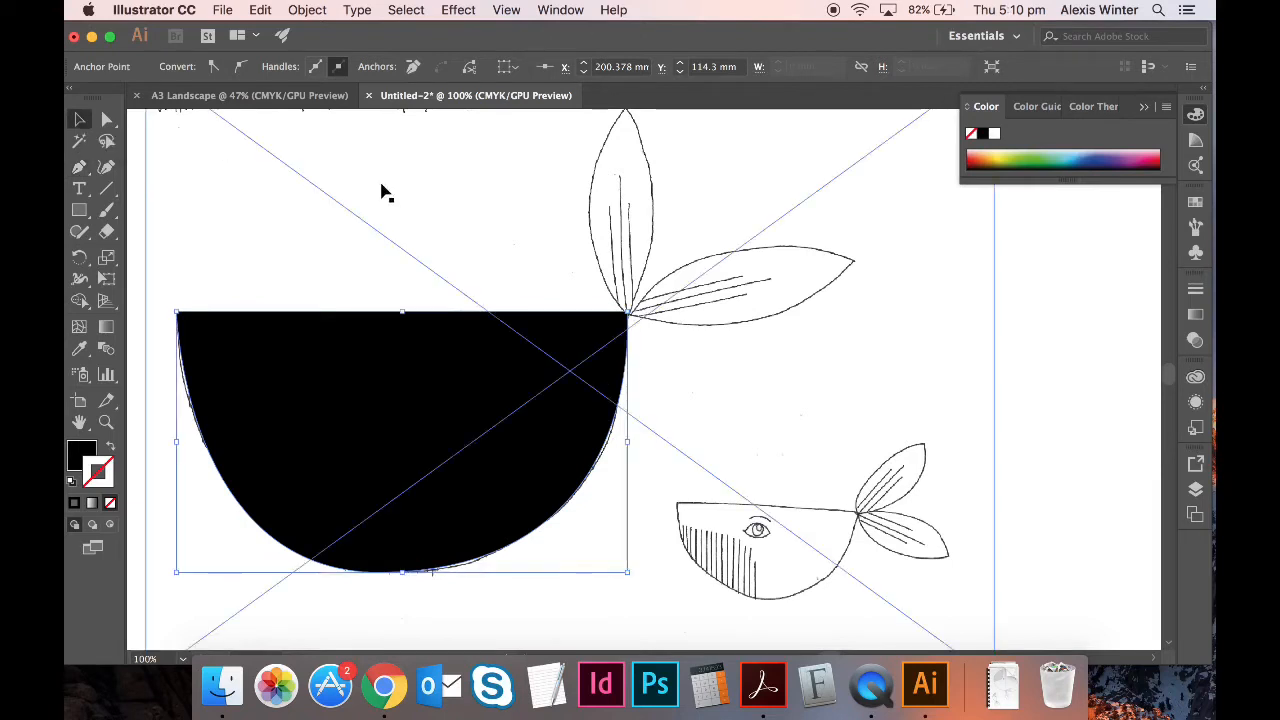
left_click(1050, 374)
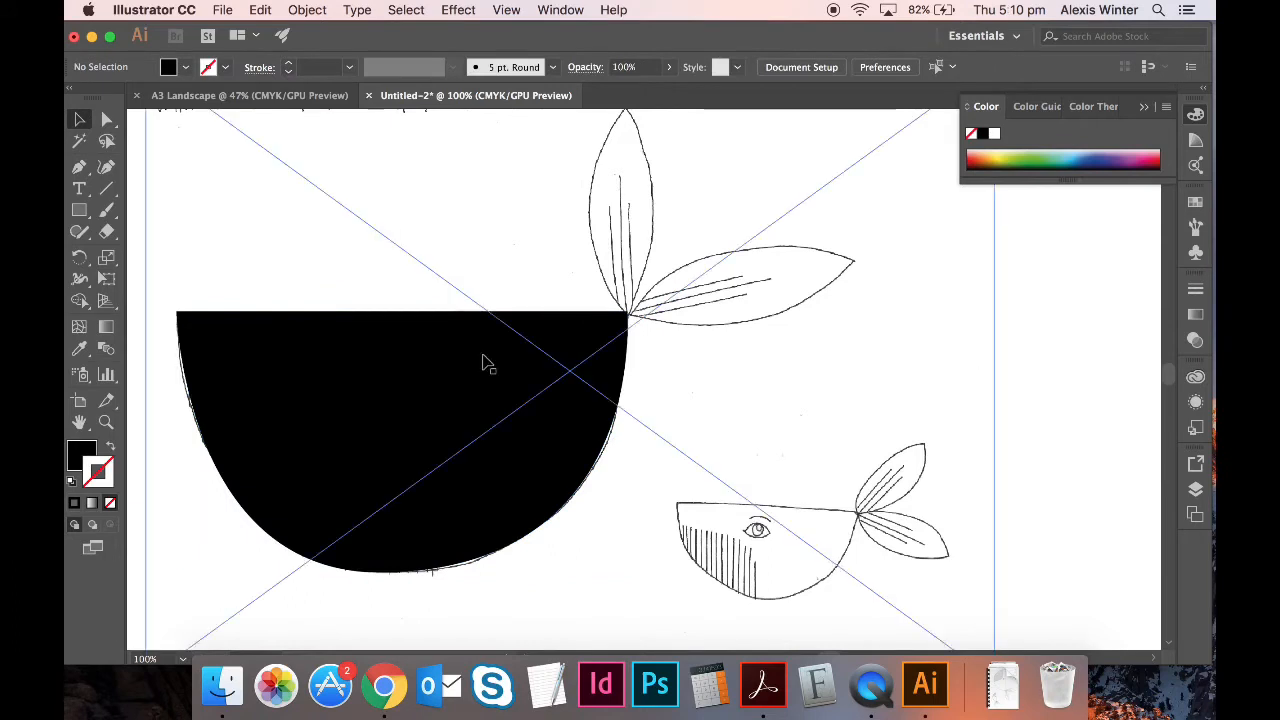
left_click(79, 167)
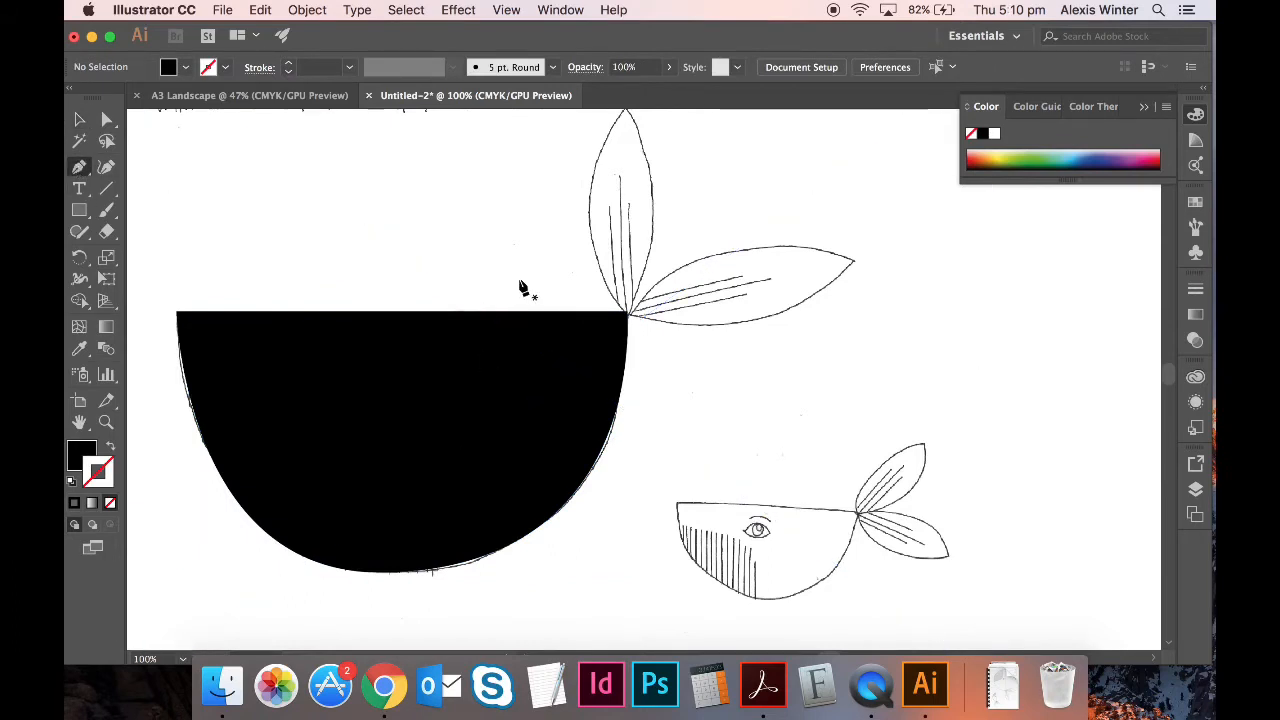
key("super+equal")
- Trace the upright fluke as a curved leaf closed at its tip, then deselect and zoom out
scroll(666, 351, "up", 5)
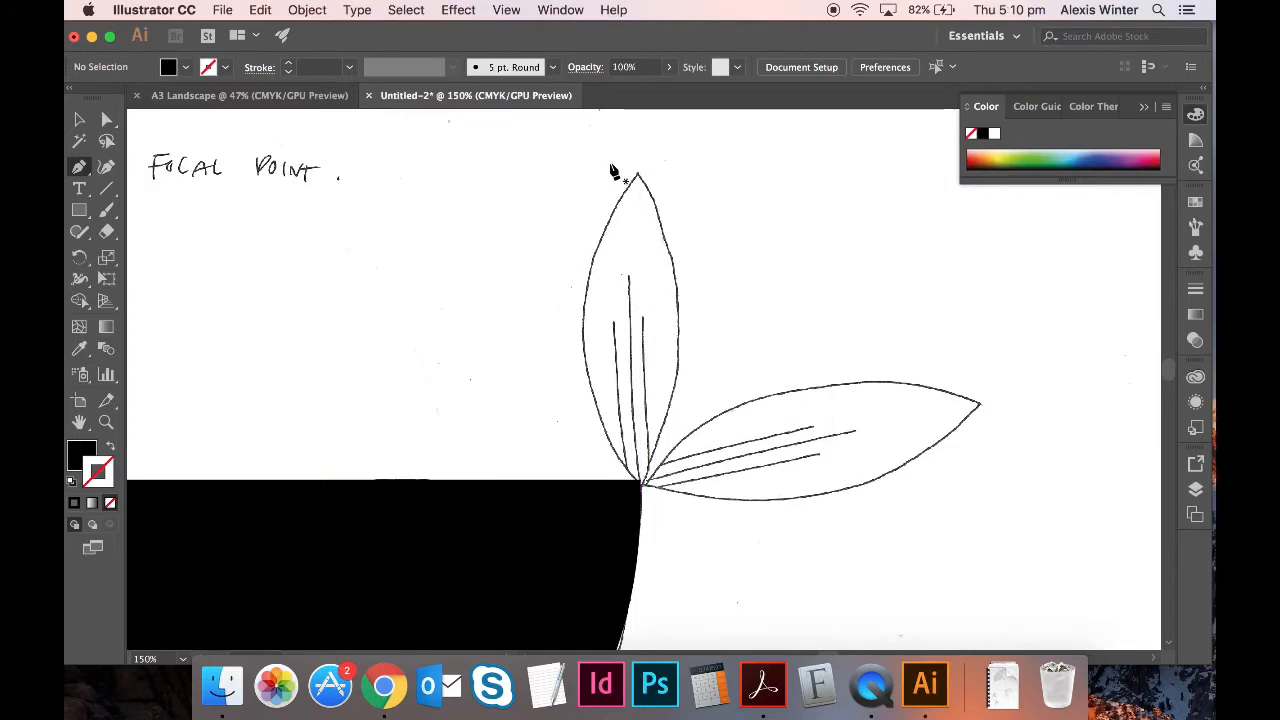
left_click_drag(637, 180, 768, 630)
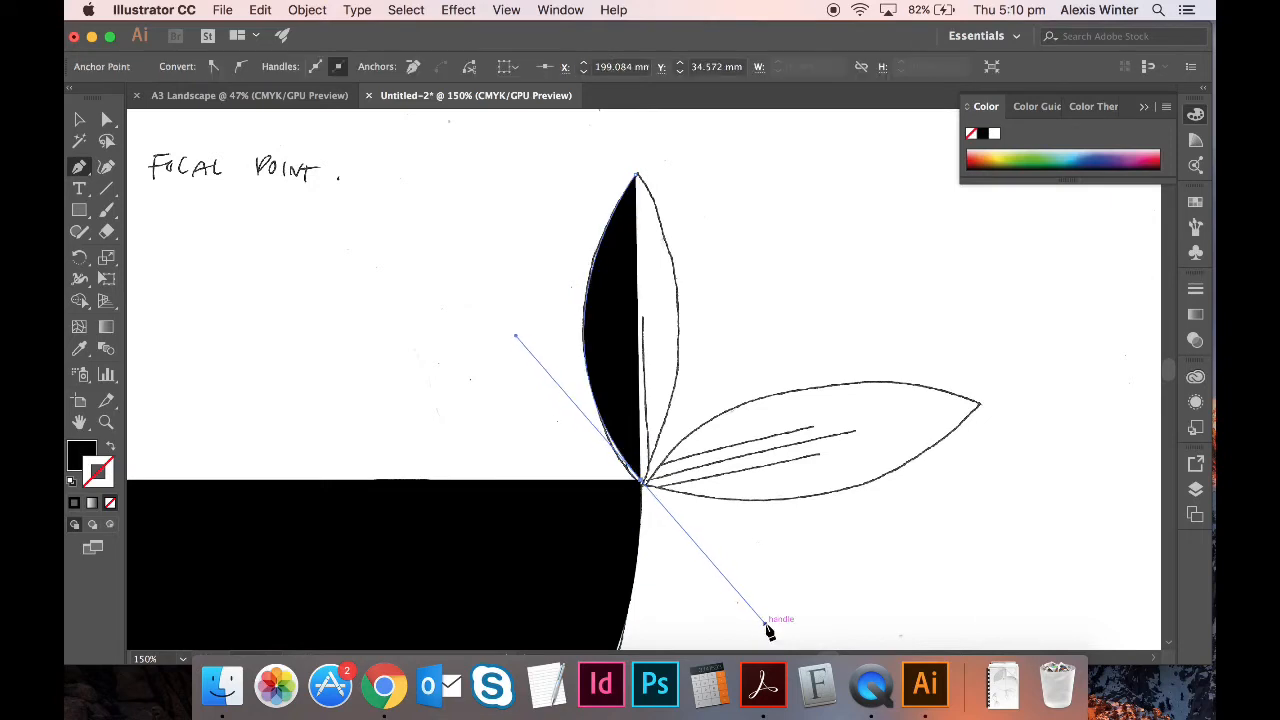
left_click(638, 175)
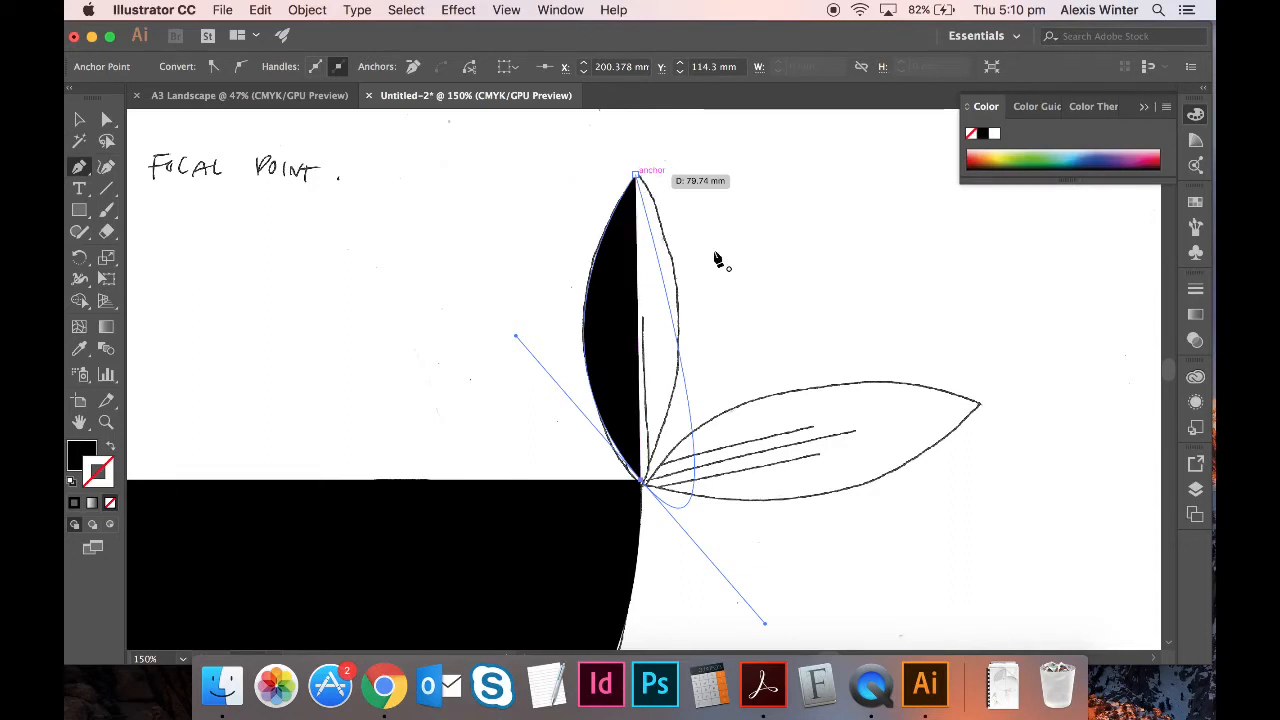
left_click(643, 484)
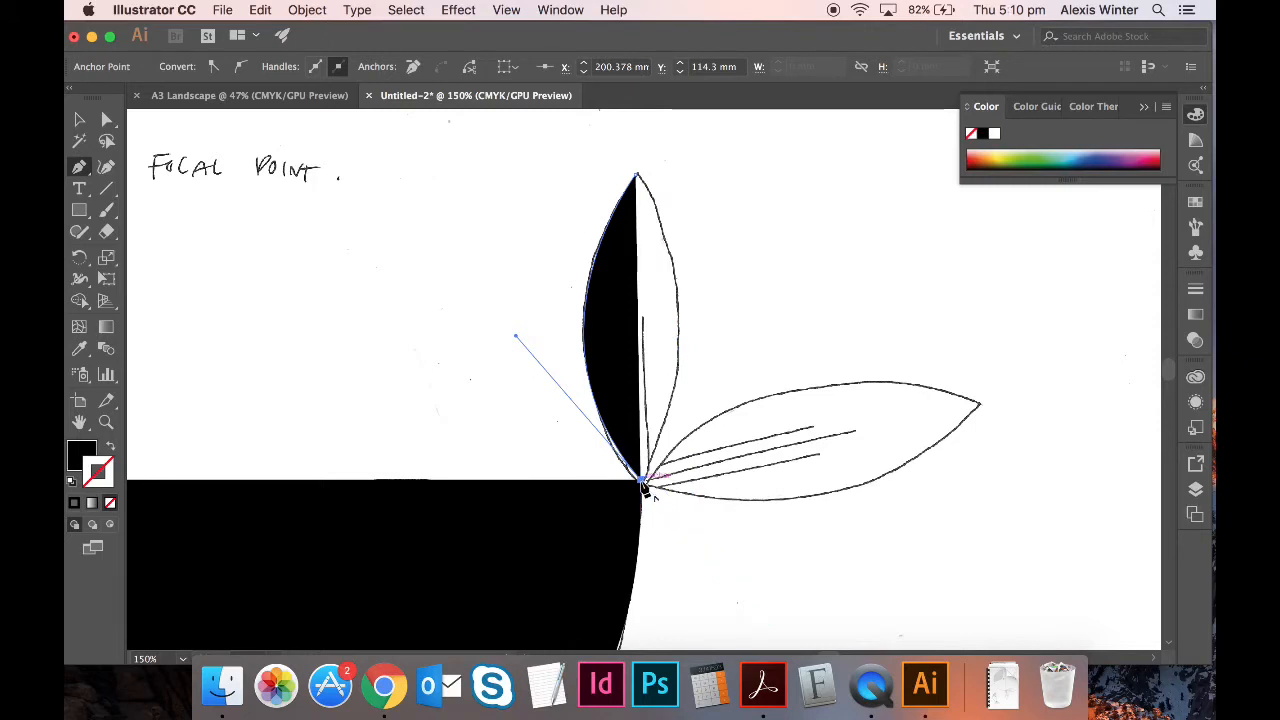
left_click_drag(643, 484, 660, 291)
left_click(636, 175)
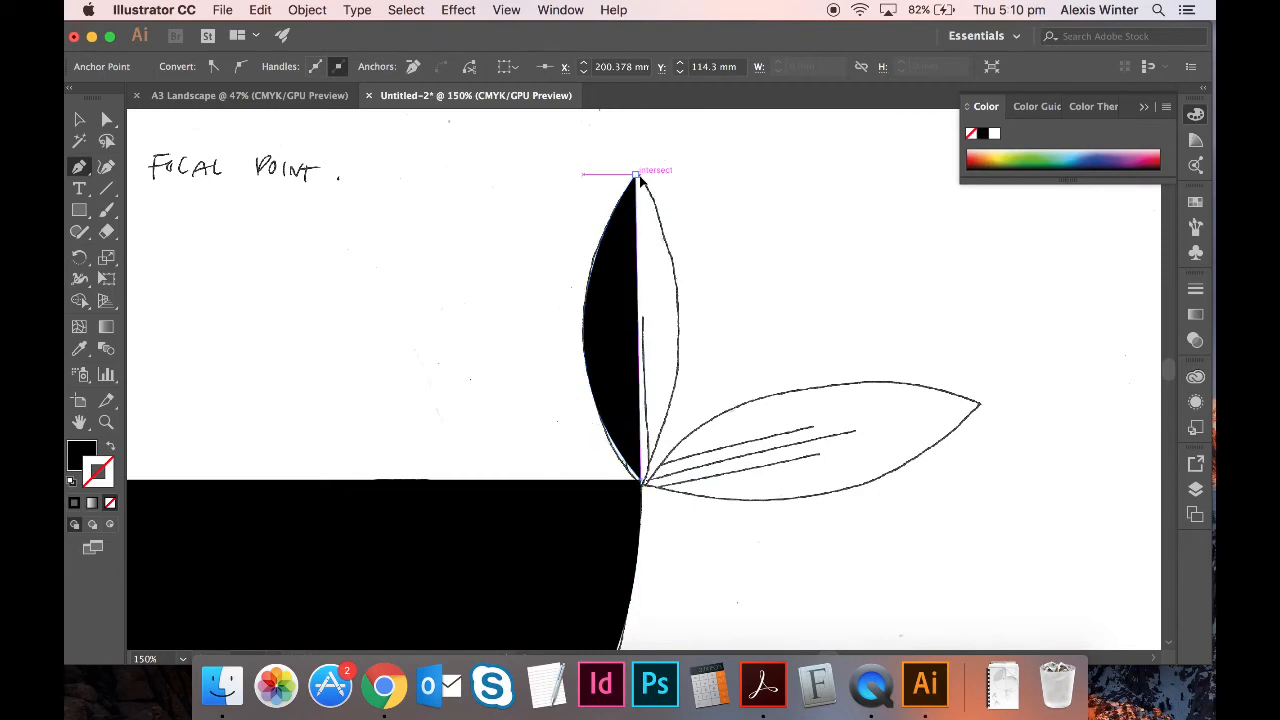
left_click_drag(633, 176, 540, 240)
scroll(900, 491, "down", 5)
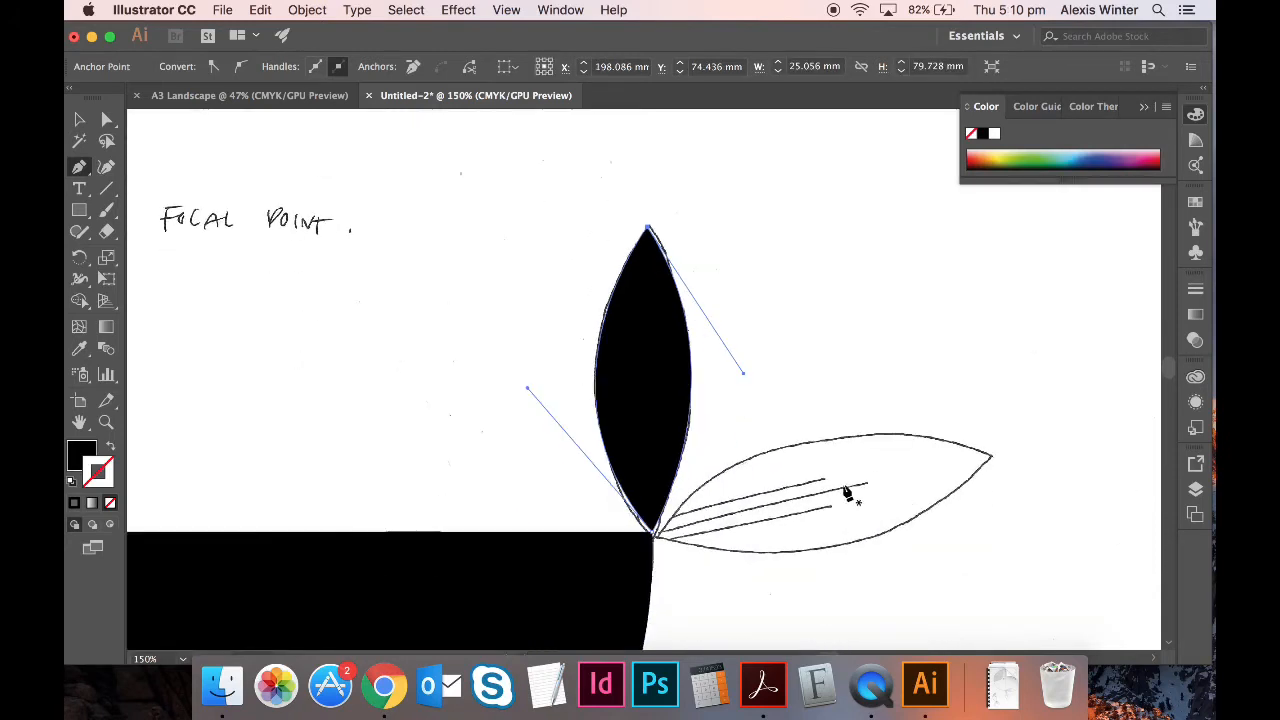
left_click(82, 121)
left_click(829, 156)
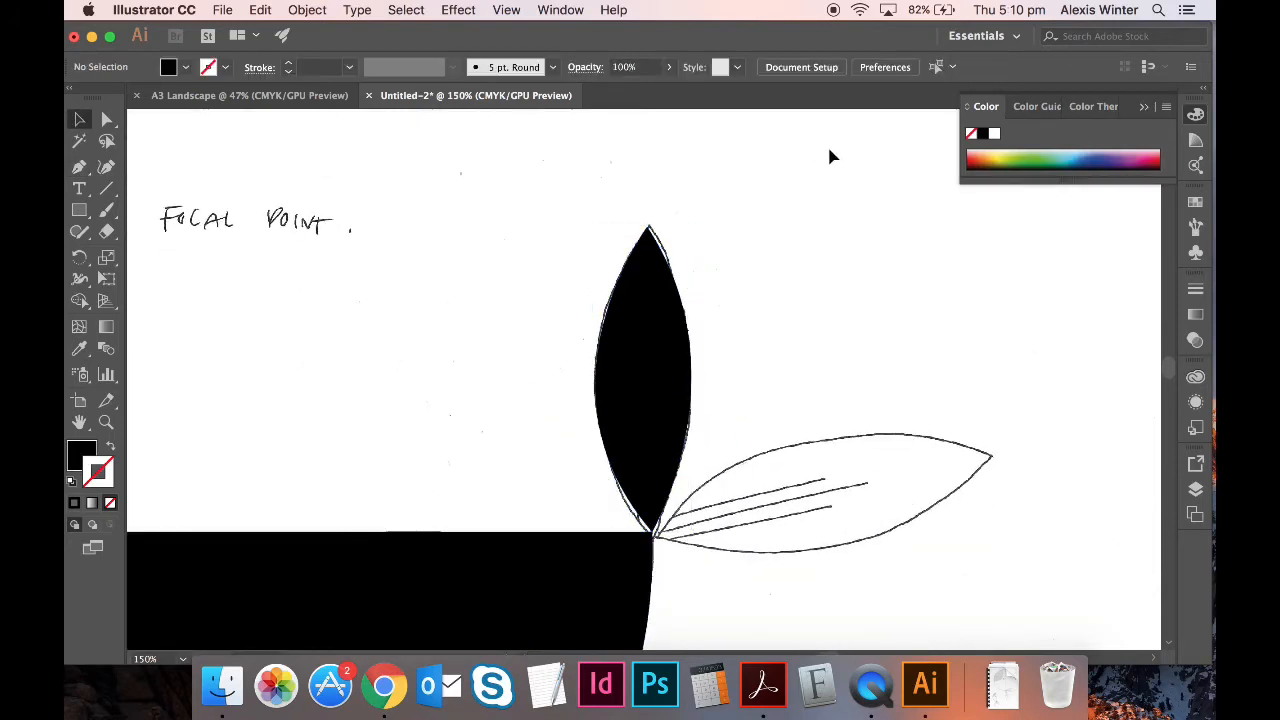
key("super+minus")
key("super+minus")
- Temporarily delete the sketch scan to check the traced shapes, then restore it
scroll(1046, 371, "down", 5)
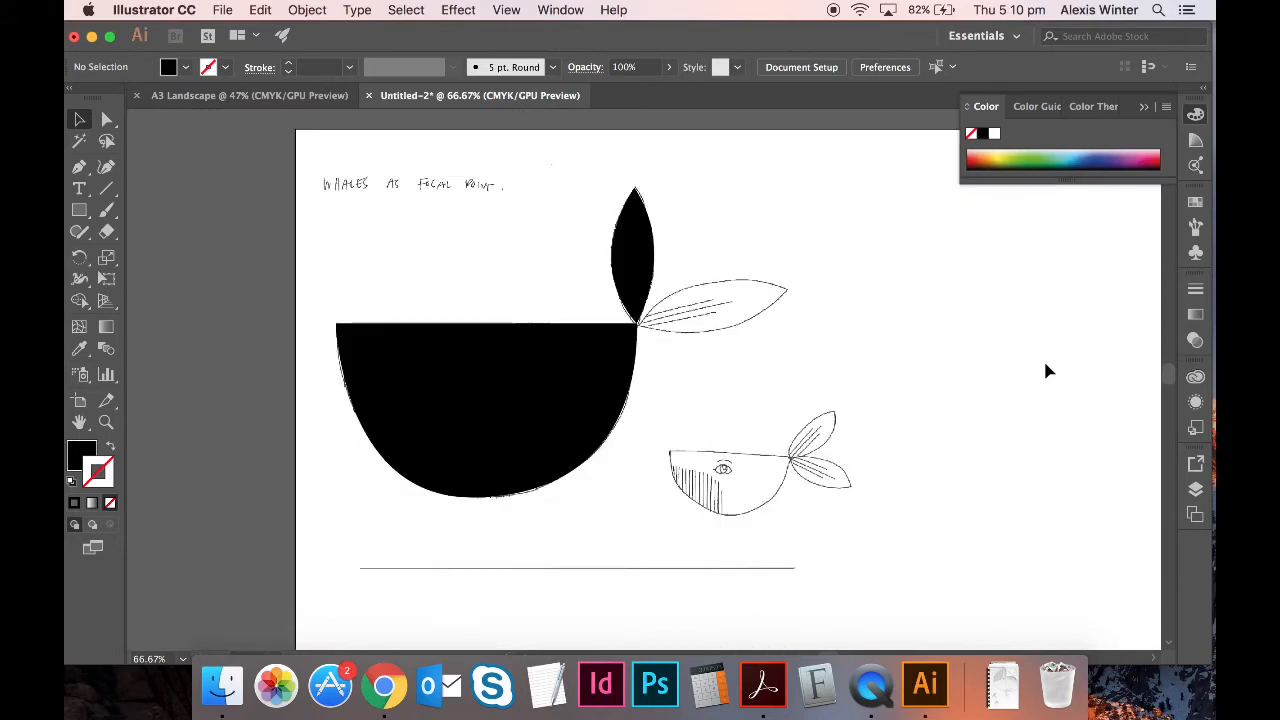
left_click(855, 345)
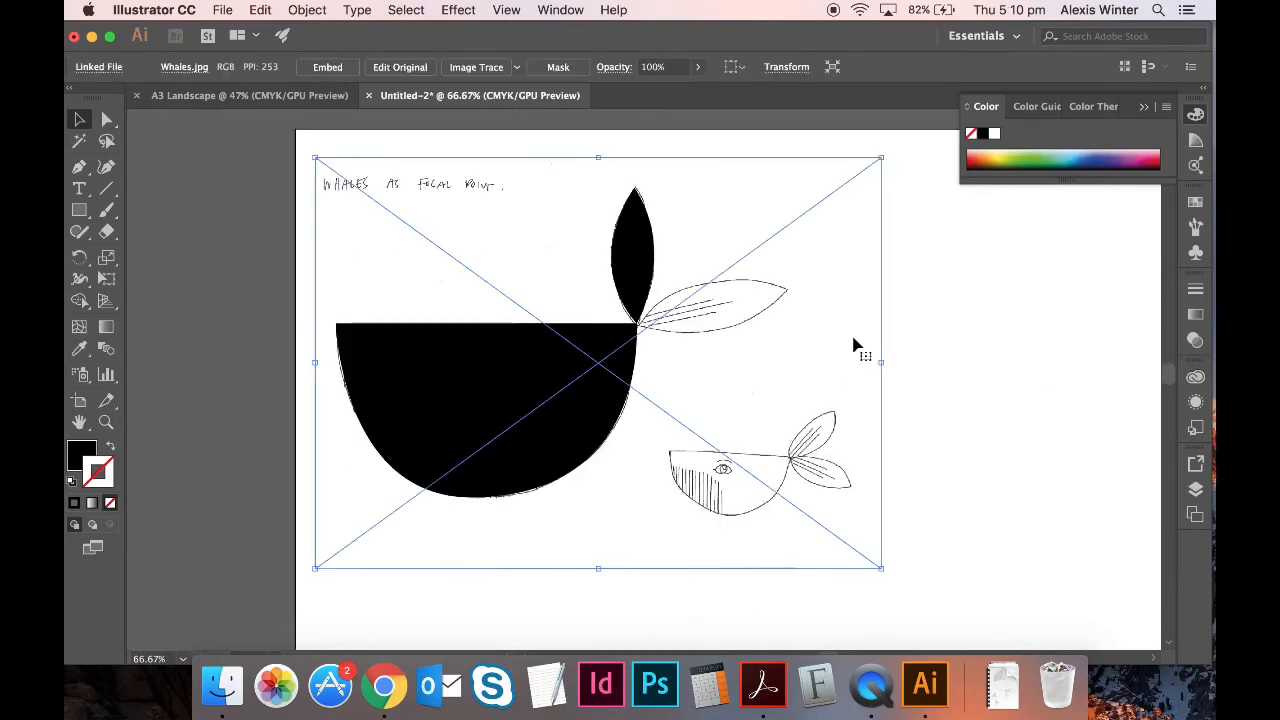
key("Delete")
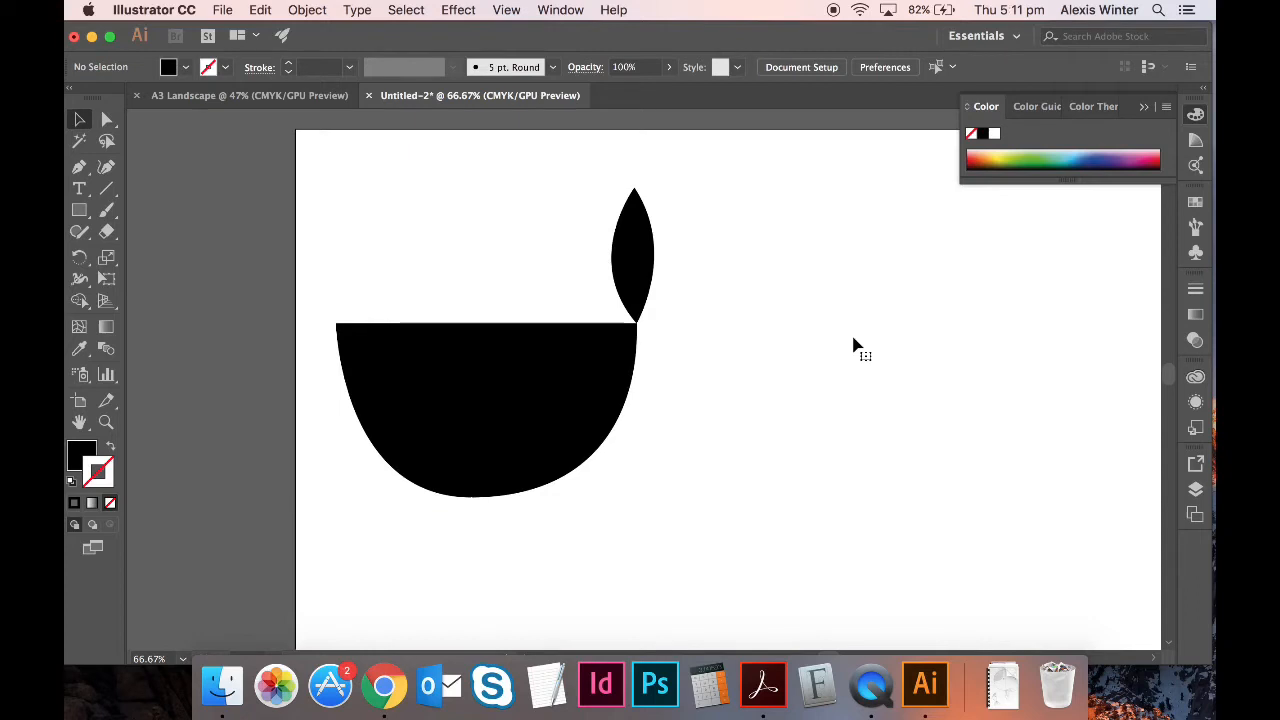
key("super+z")
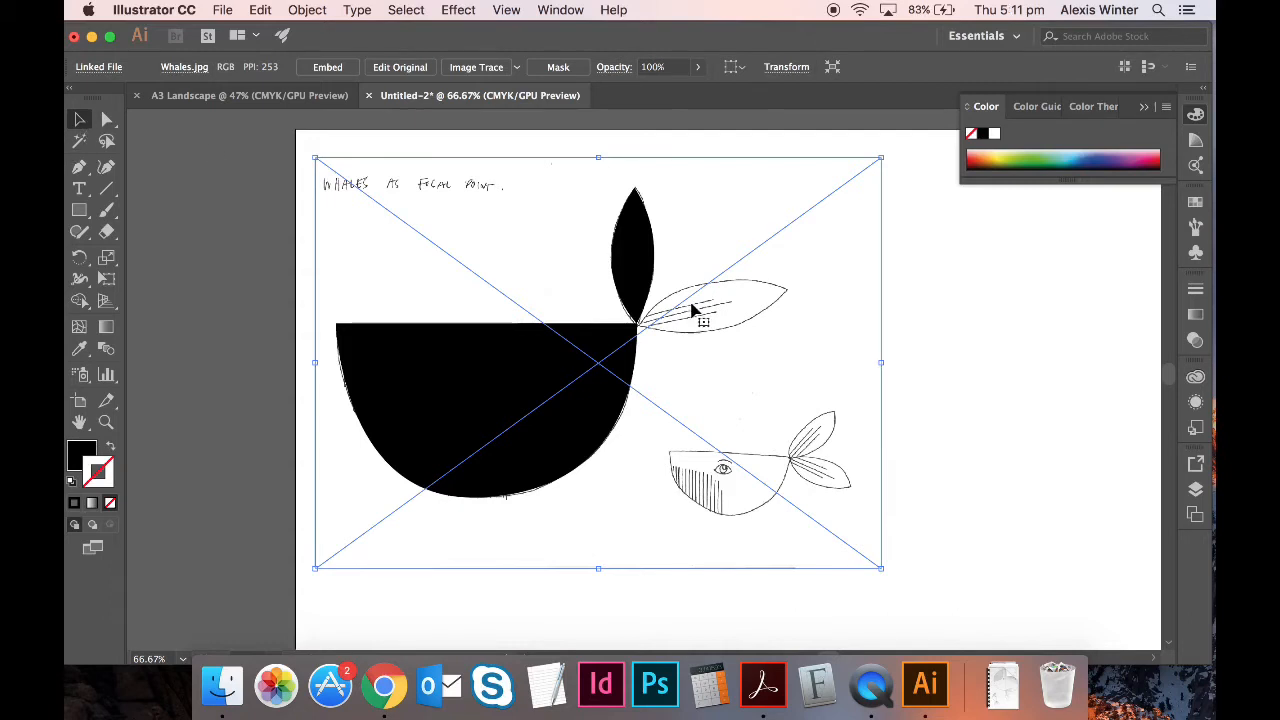
left_click(279, 256)
- Duplicate the black fluke and rotate it onto the lower fluke sketch, pointing right
left_click(642, 249)
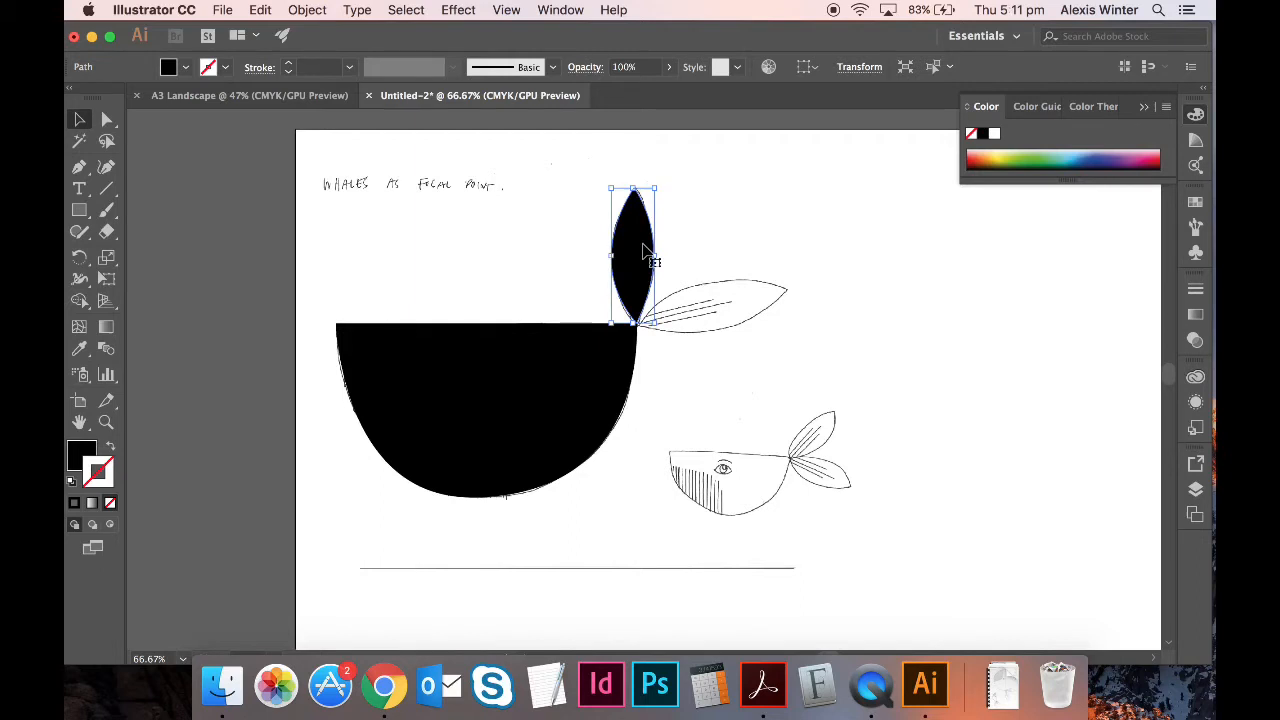
left_click_drag(643, 250, 657, 373)
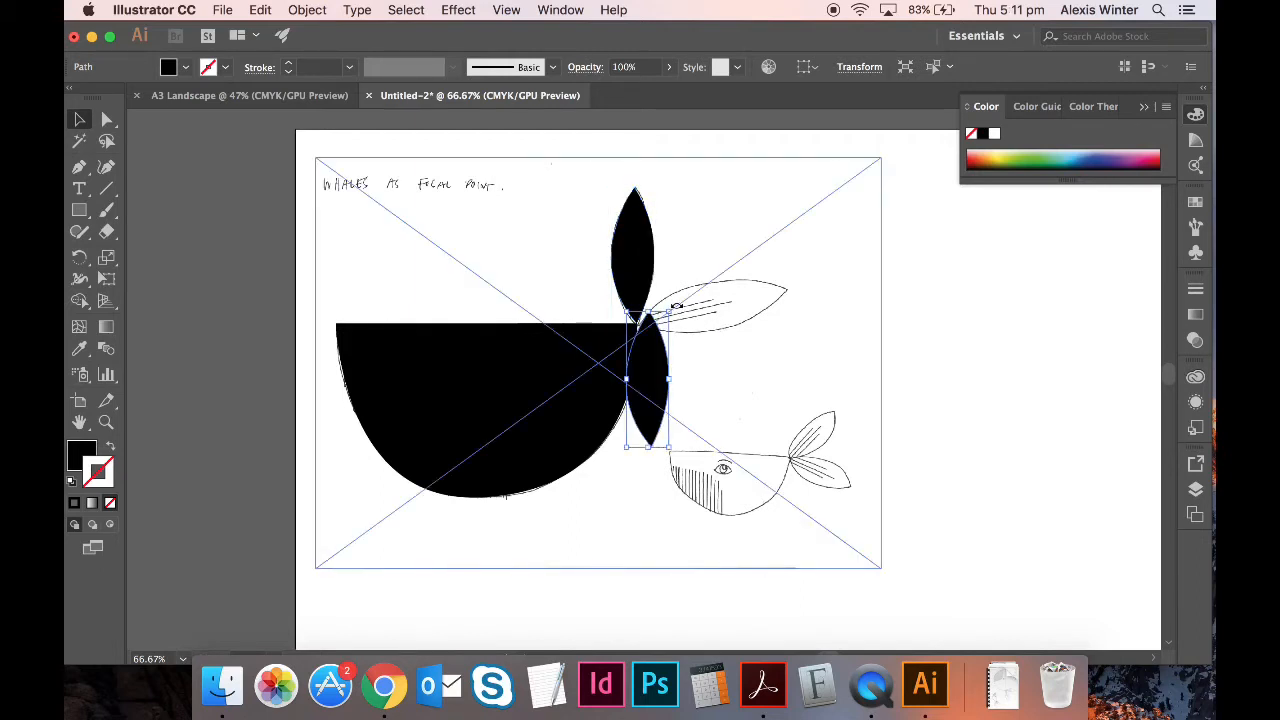
left_click_drag(674, 305, 757, 366)
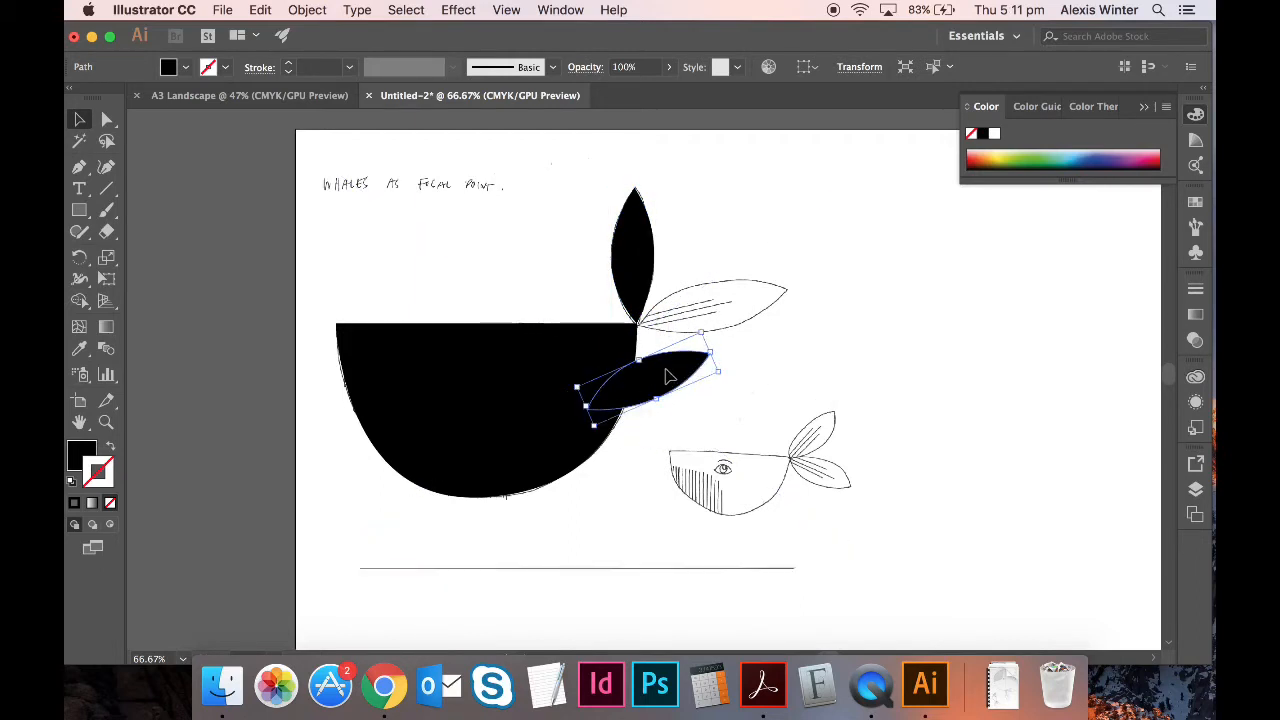
left_click_drag(666, 373, 732, 287)
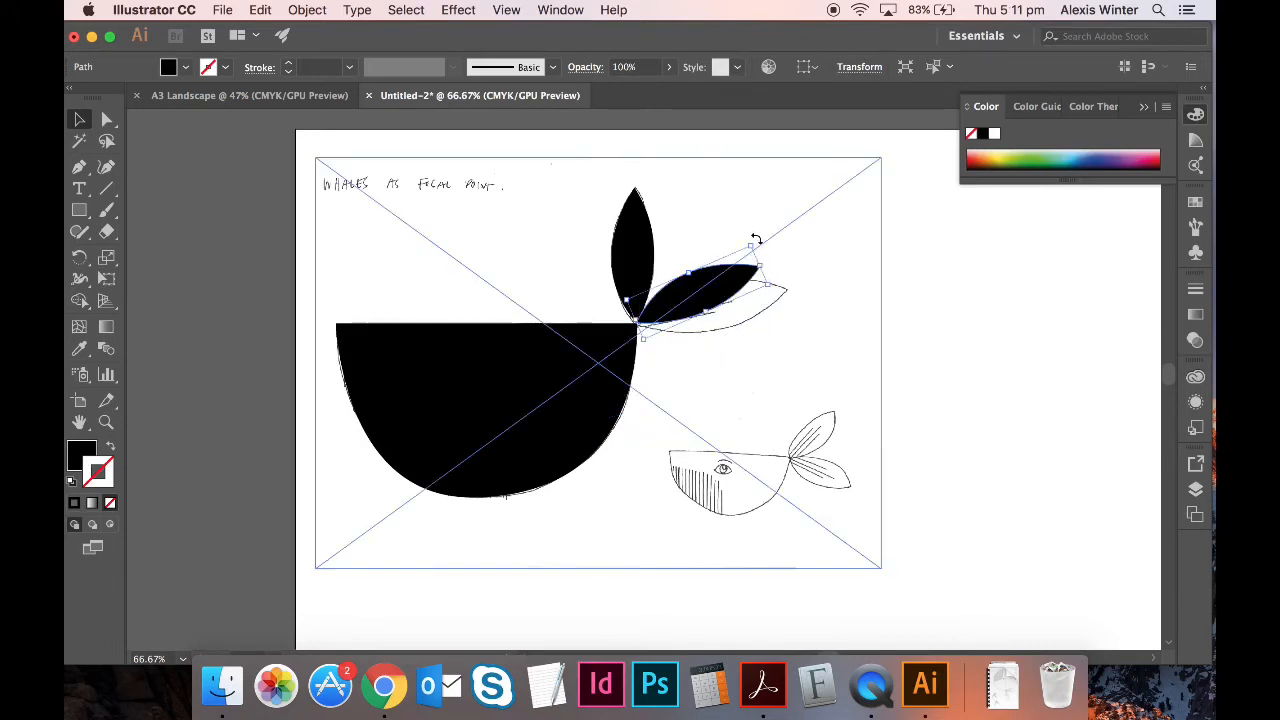
left_click_drag(754, 236, 780, 243)
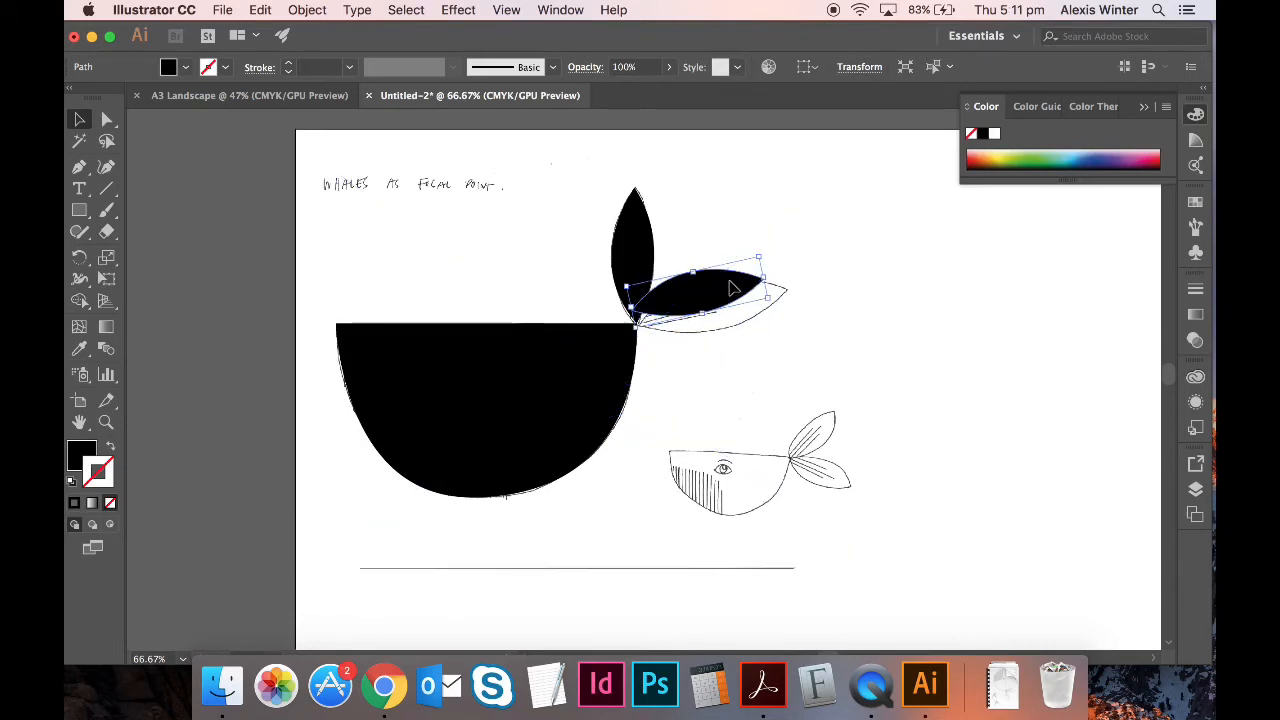
left_click_drag(733, 285, 740, 303)
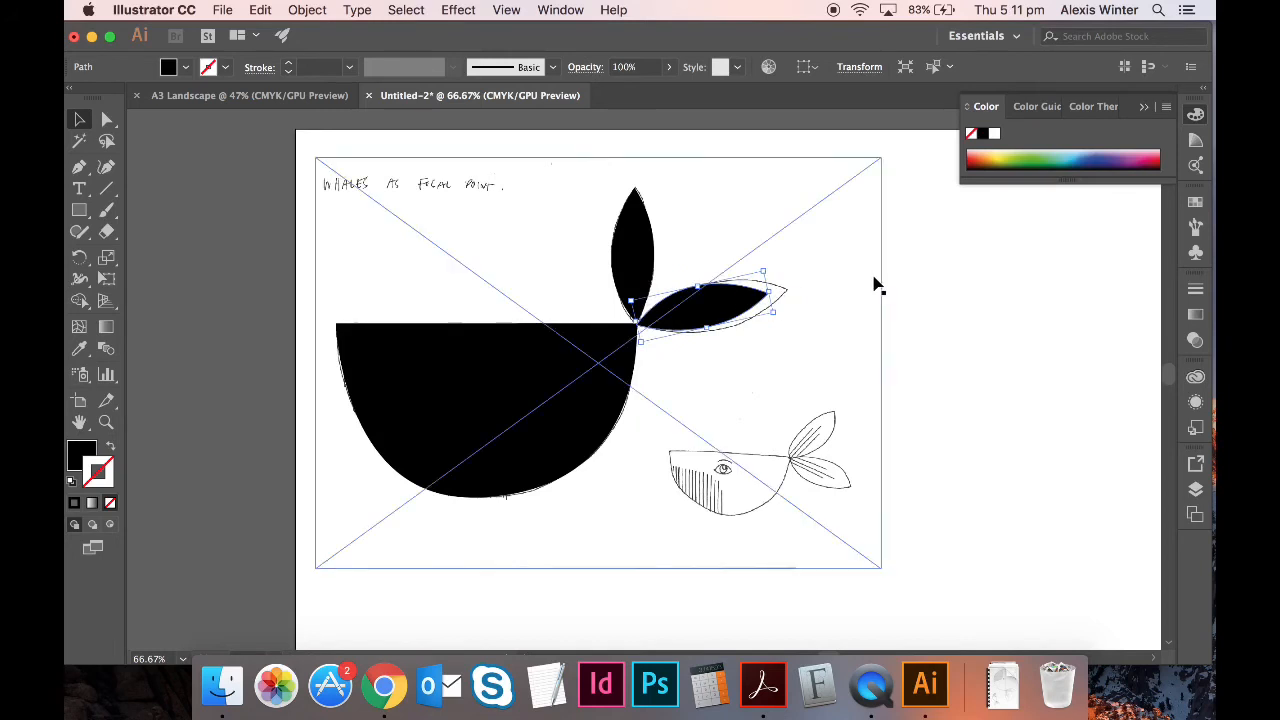
left_click(1000, 330)
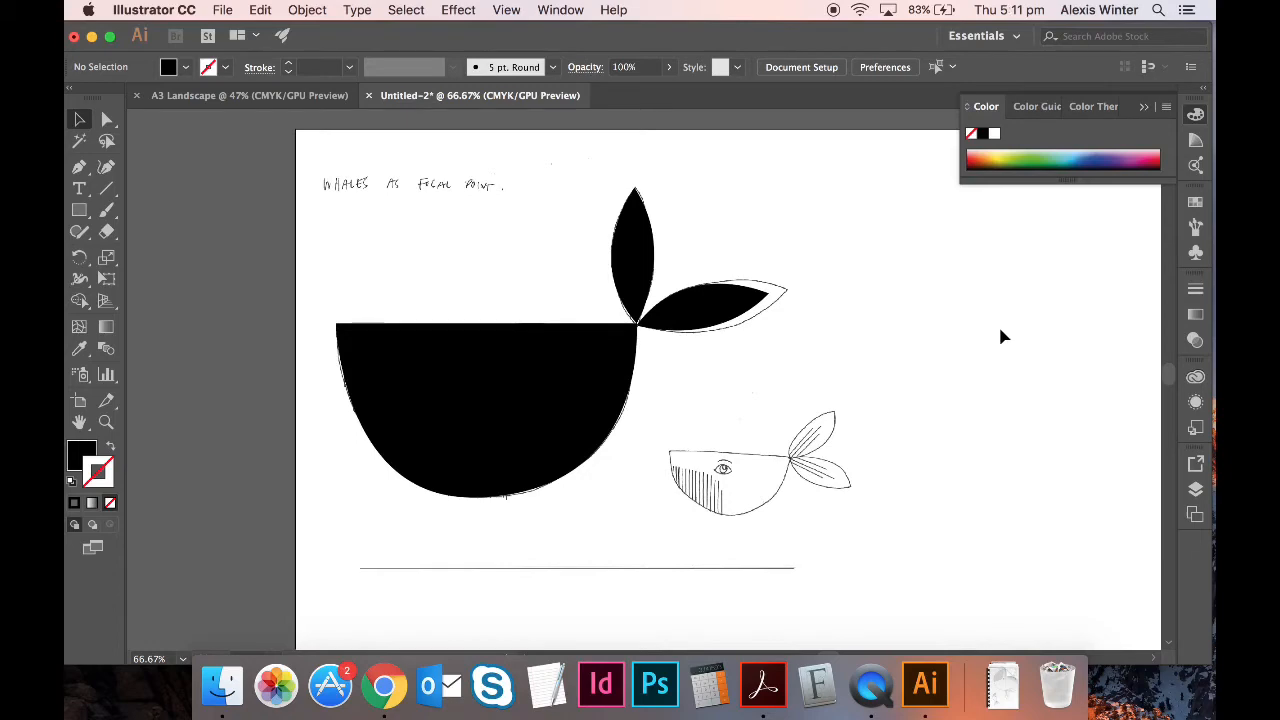
key("super+equal")
key("super+equal")
key("super+equal")
scroll(803, 345, "down", 3)
scroll(803, 345, "right", 3)
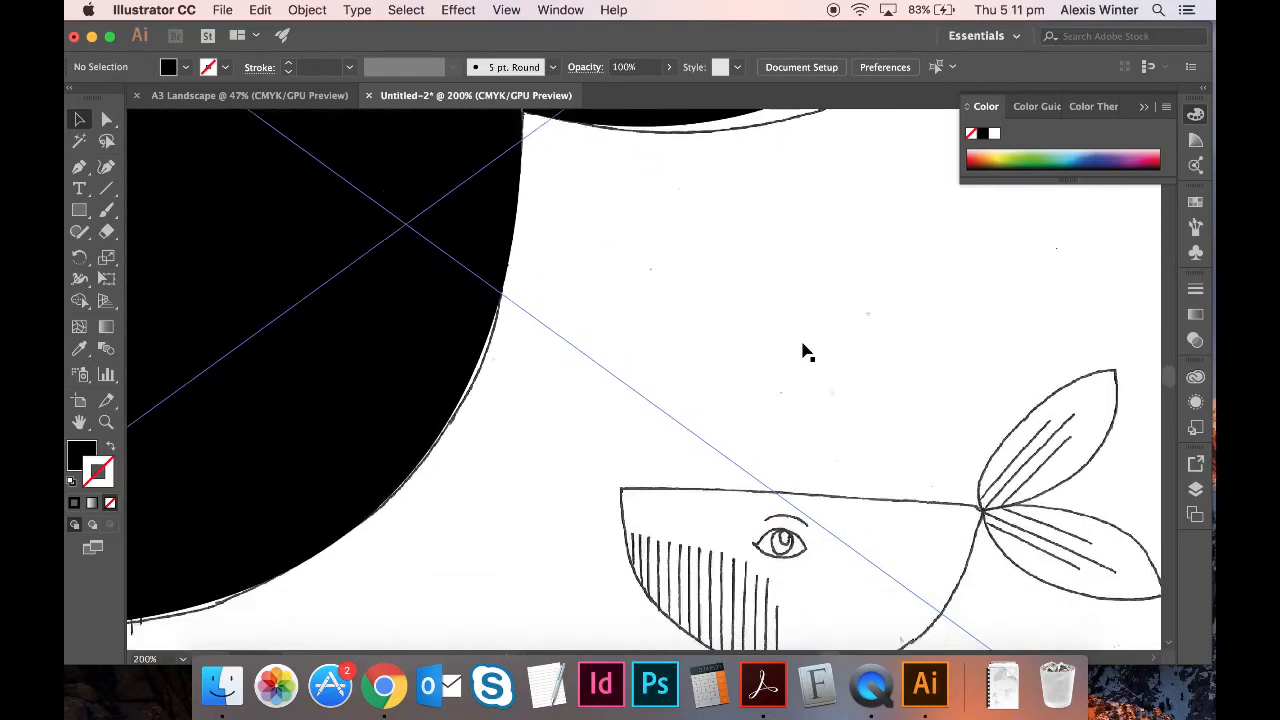
- Trace the small whale's body with the Pen tool as a closed black shape from tail junction, head and belly
scroll(808, 352, "down", 3)
scroll(808, 352, "right", 5)
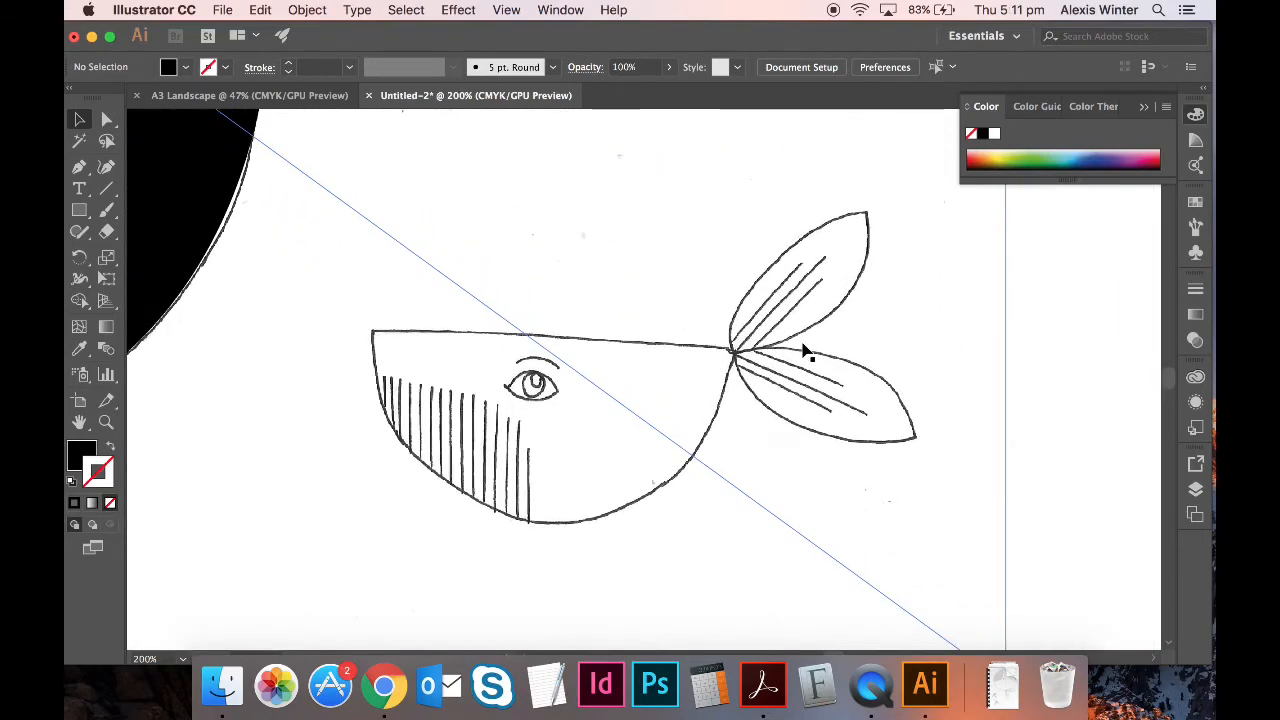
left_click(79, 166)
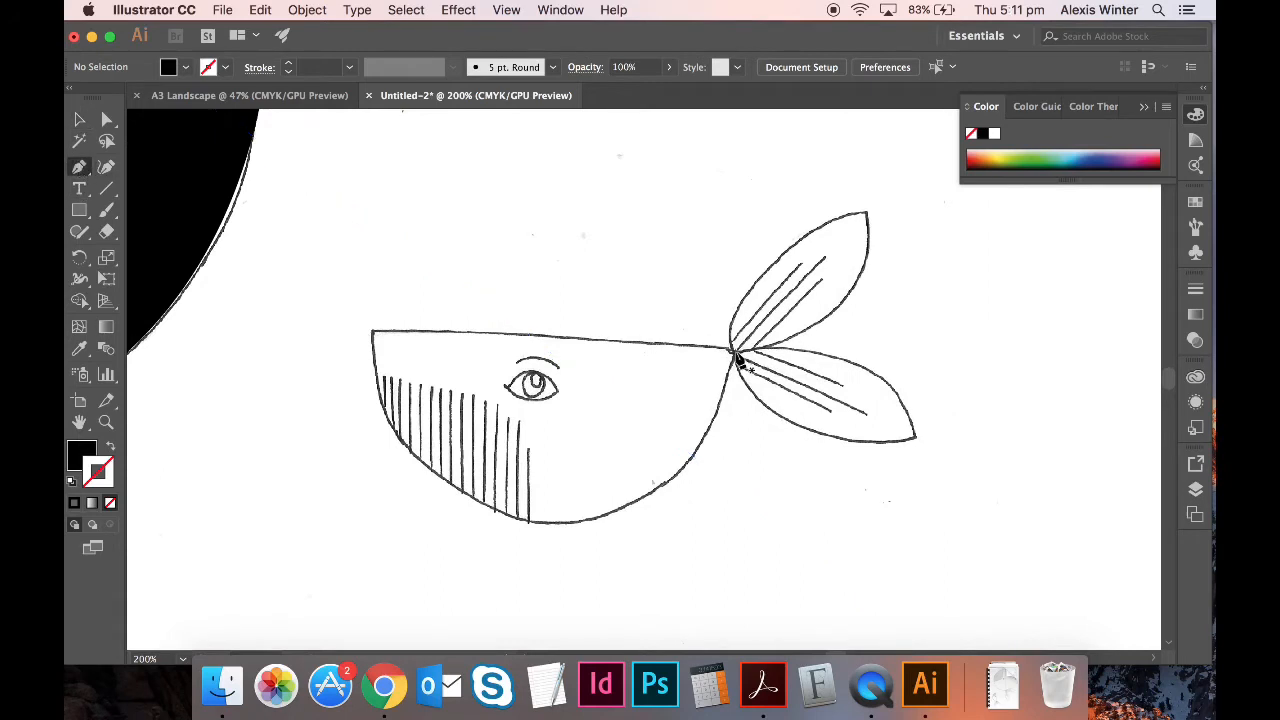
left_click_drag(733, 353, 650, 360)
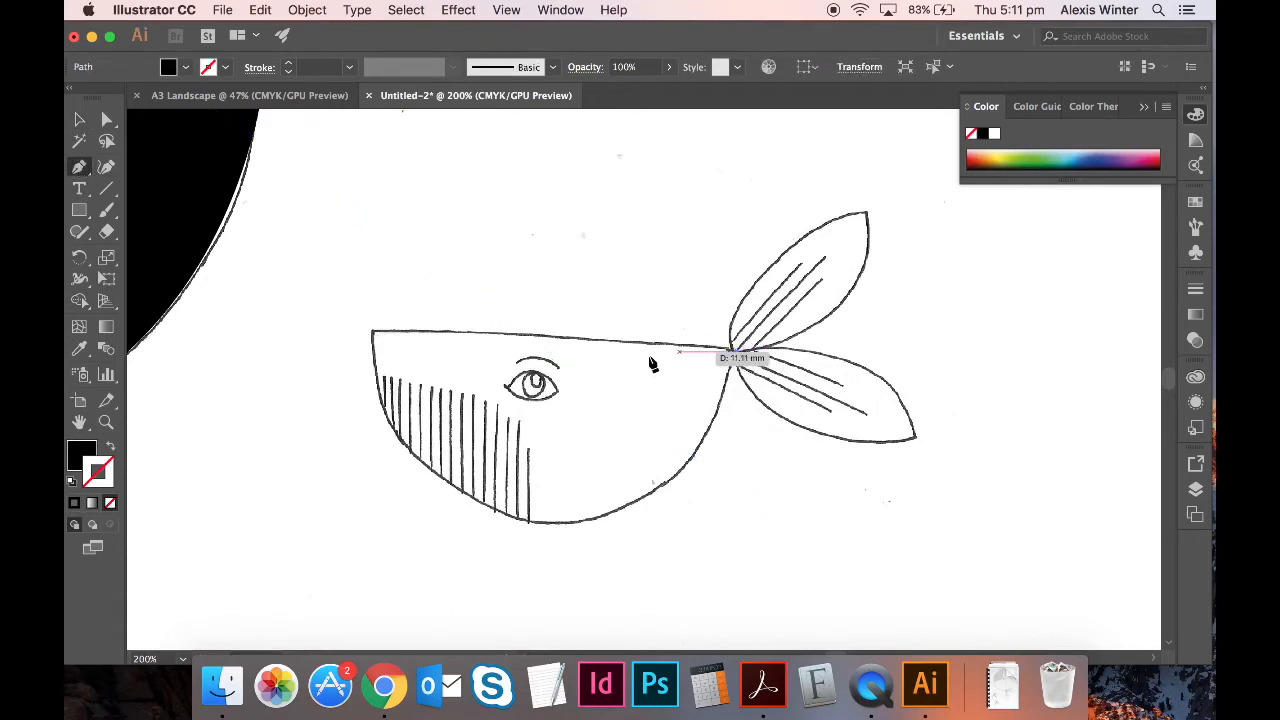
left_click(372, 349)
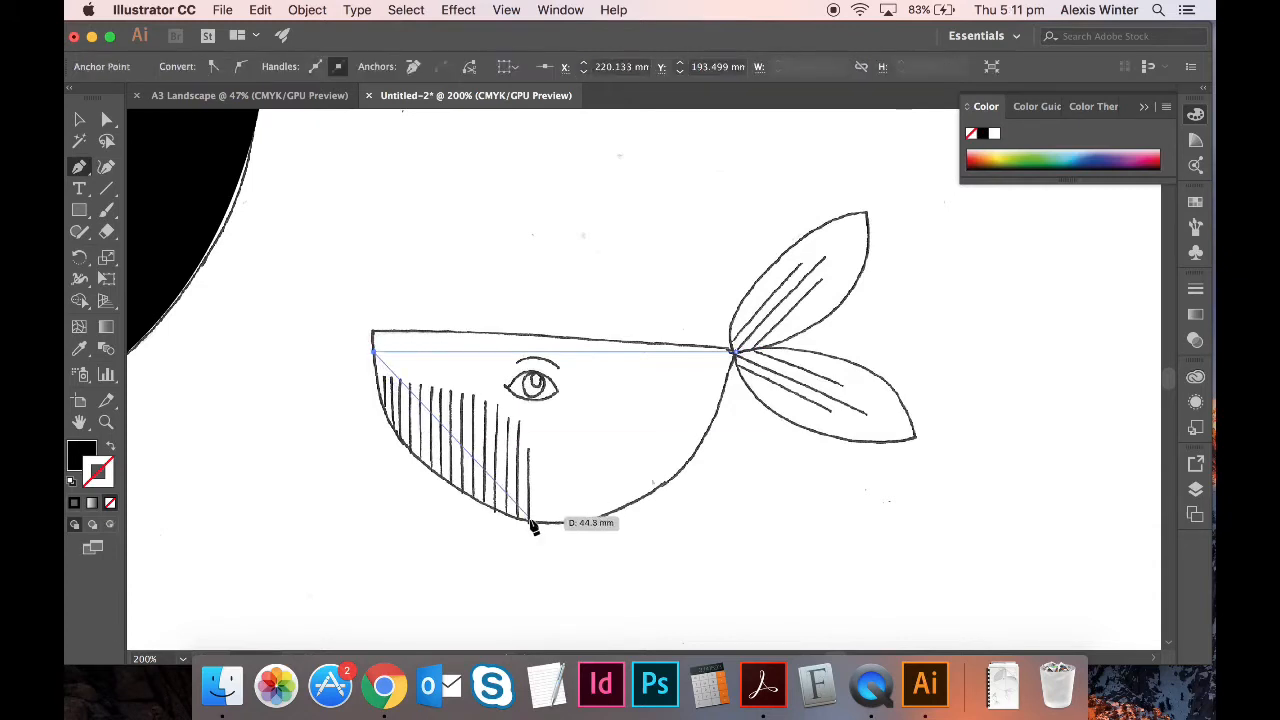
left_click_drag(535, 521, 700, 529)
mouse_move(734, 351)
left_mouse_down()
mouse_move(745, 420)
mouse_move(742, 368)
left_mouse_up()
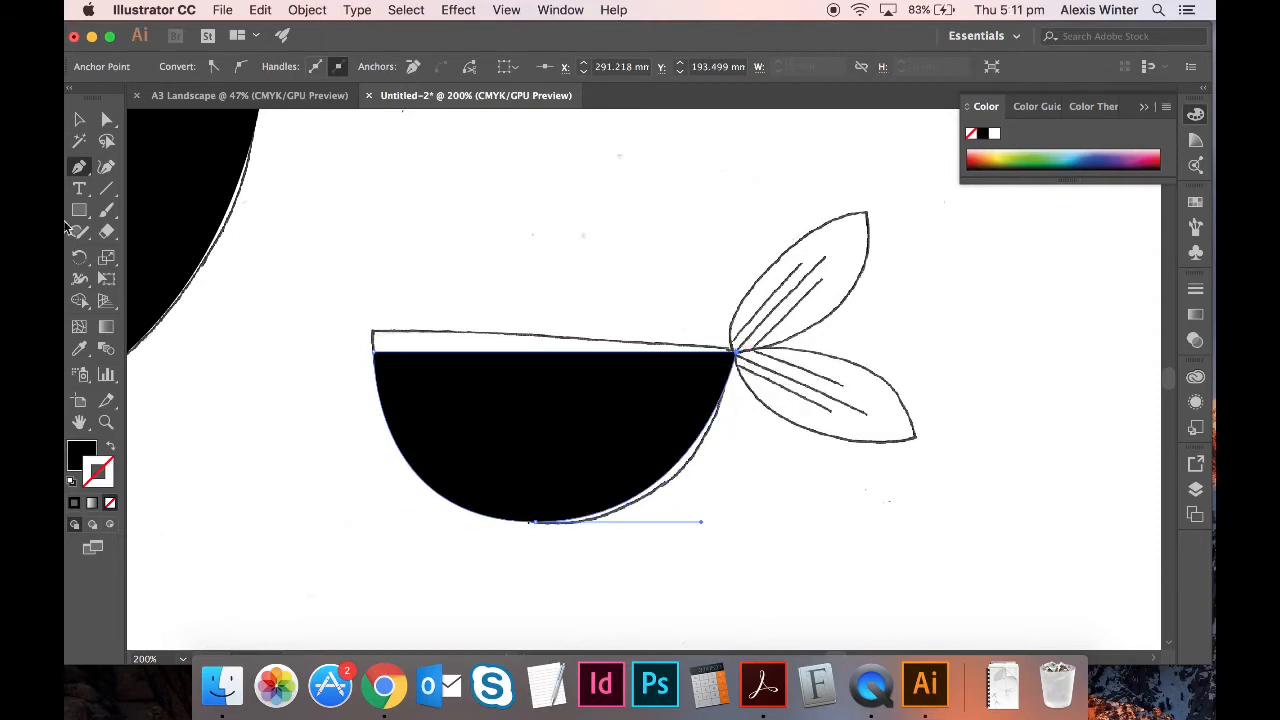
- Delete the sketch image to preview the black shapes, then restore it
left_click(79, 125)
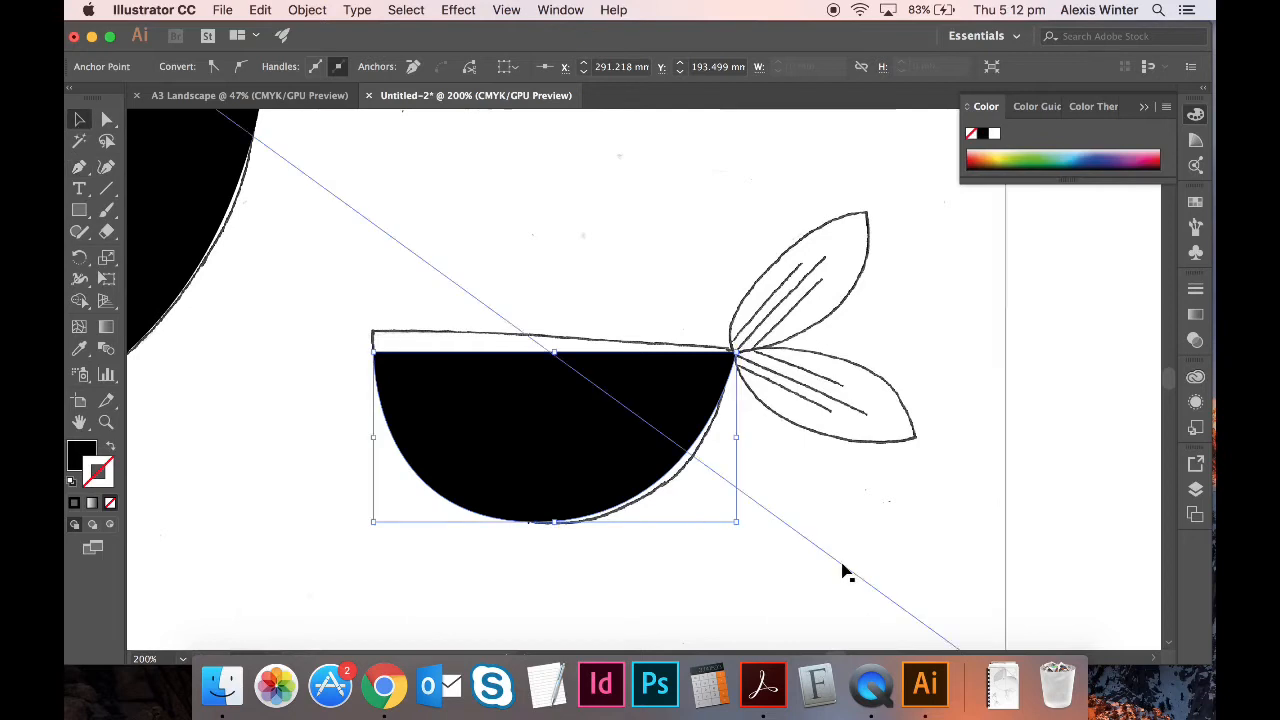
left_click(1018, 428)
left_click(914, 468)
key("Delete")
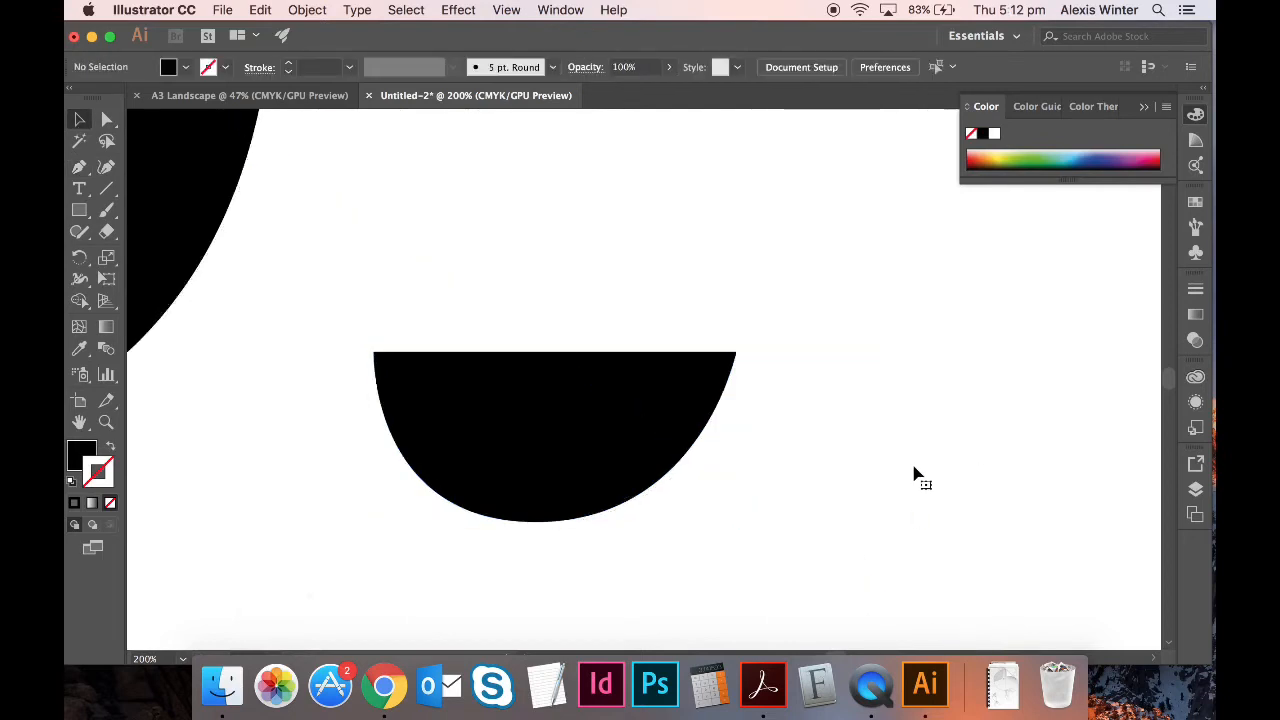
key("super+z")
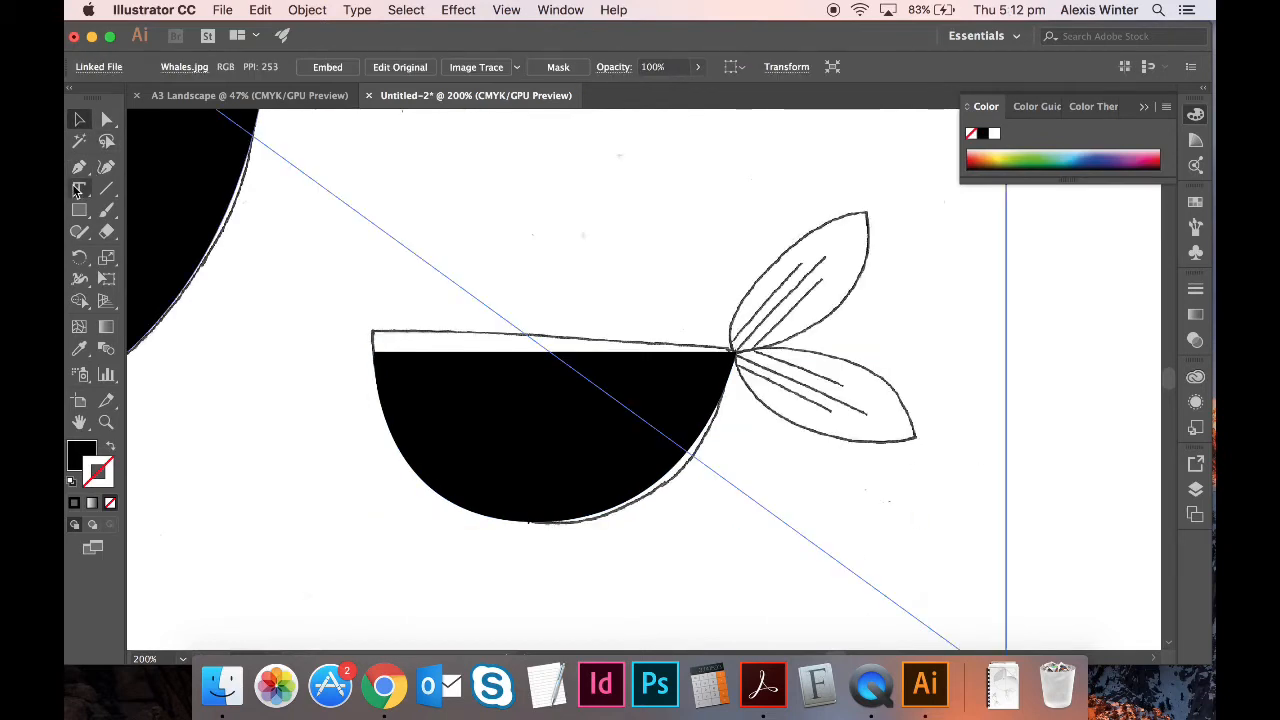
- Draw a closed curved leaf over the small whale's upper fluke, discarding the stray extra anchor
left_click(80, 168)
left_click(865, 212)
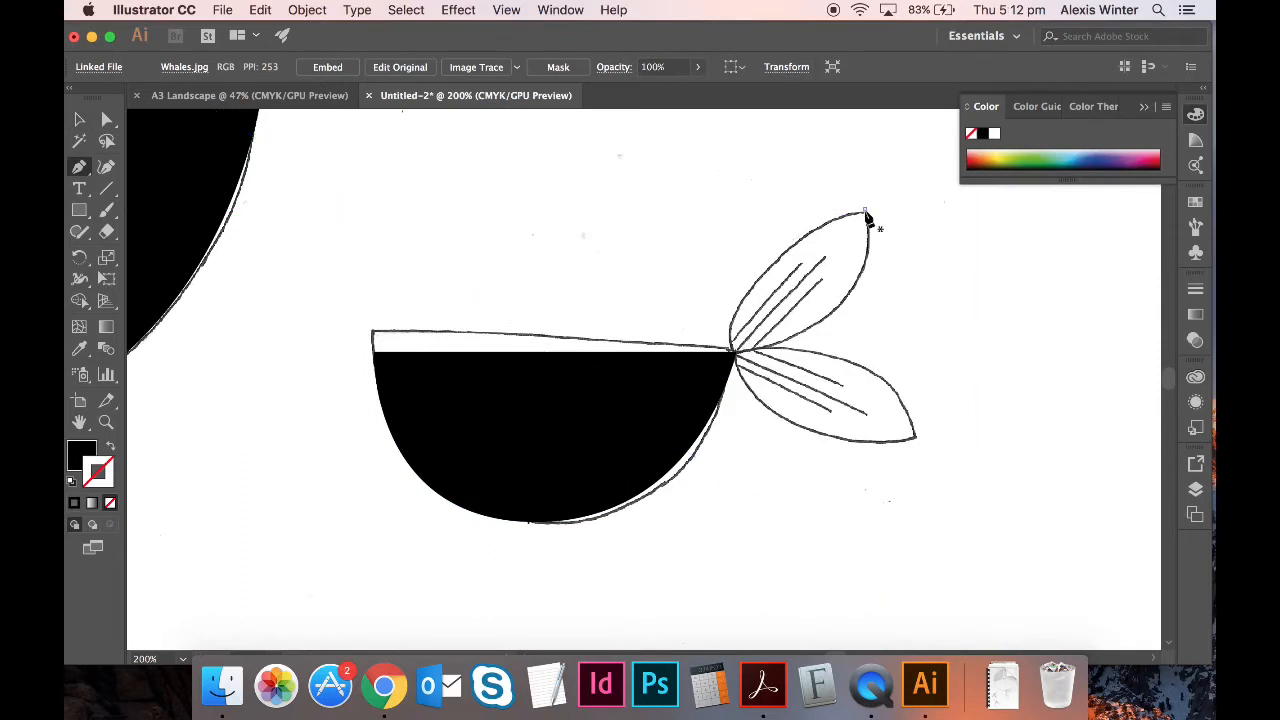
left_click_drag(731, 349, 715, 462)
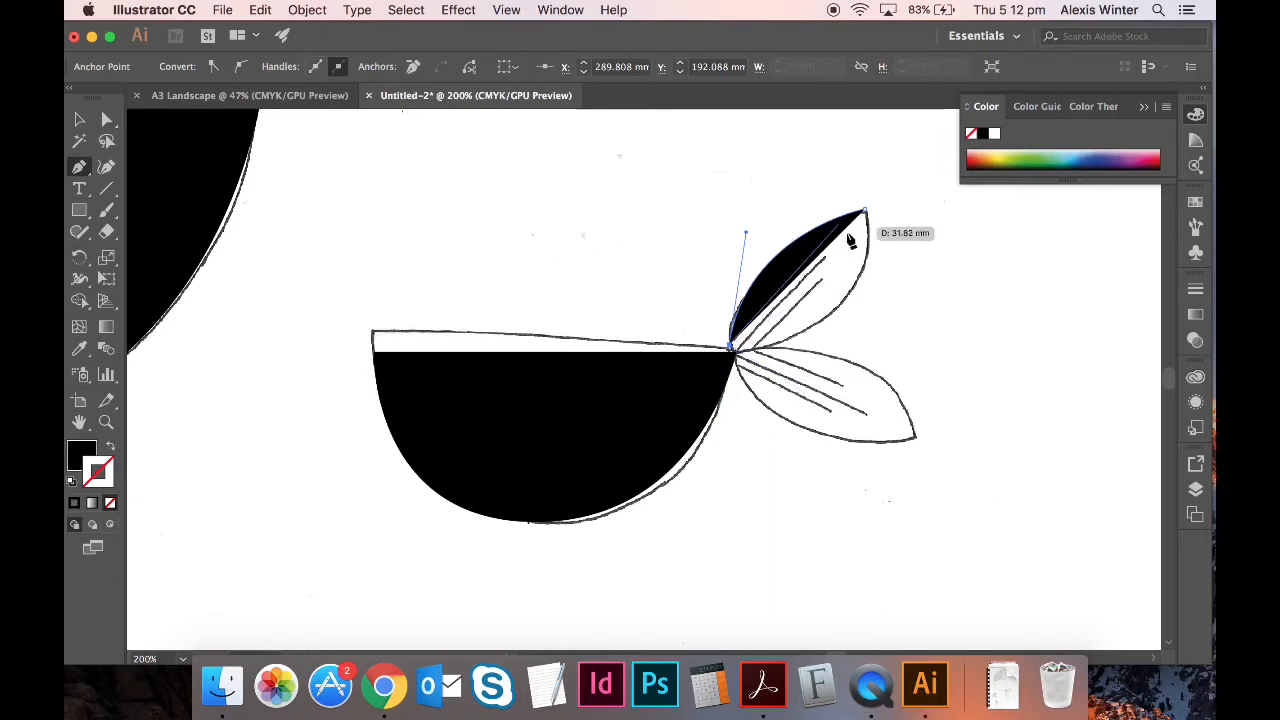
left_click_drag(866, 213, 862, 280)
left_click(1077, 485)
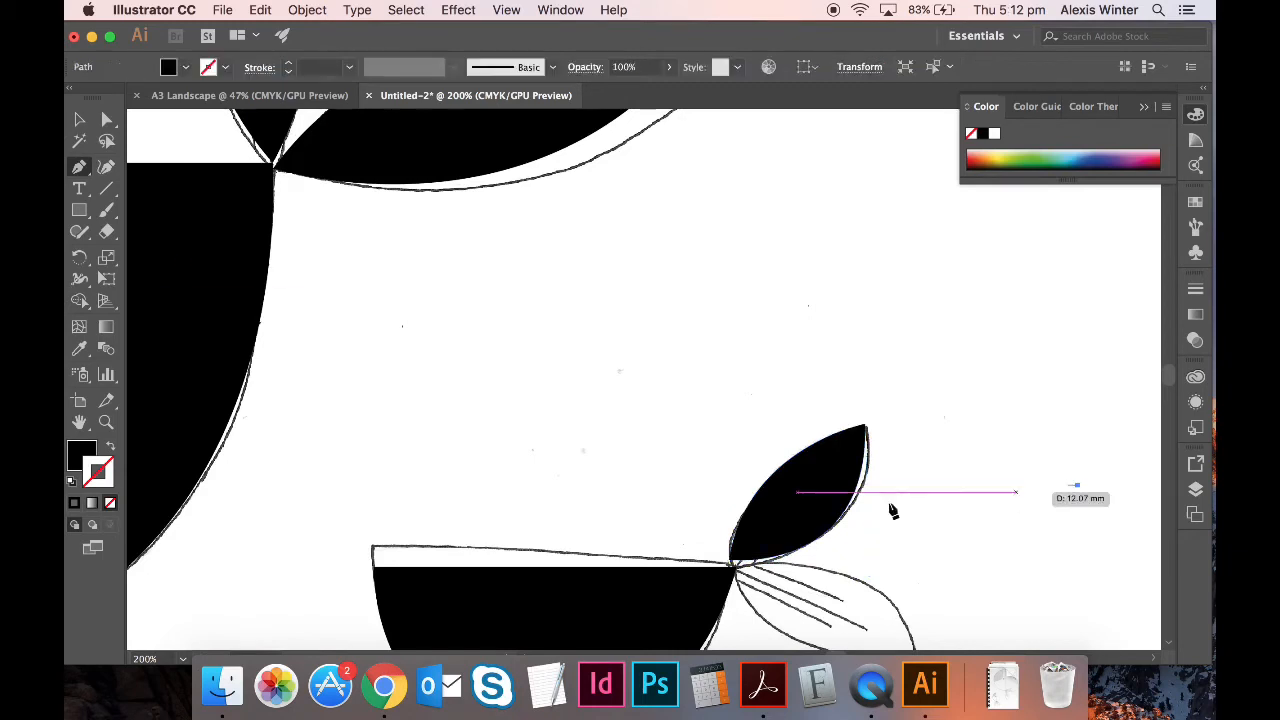
key("super+z")
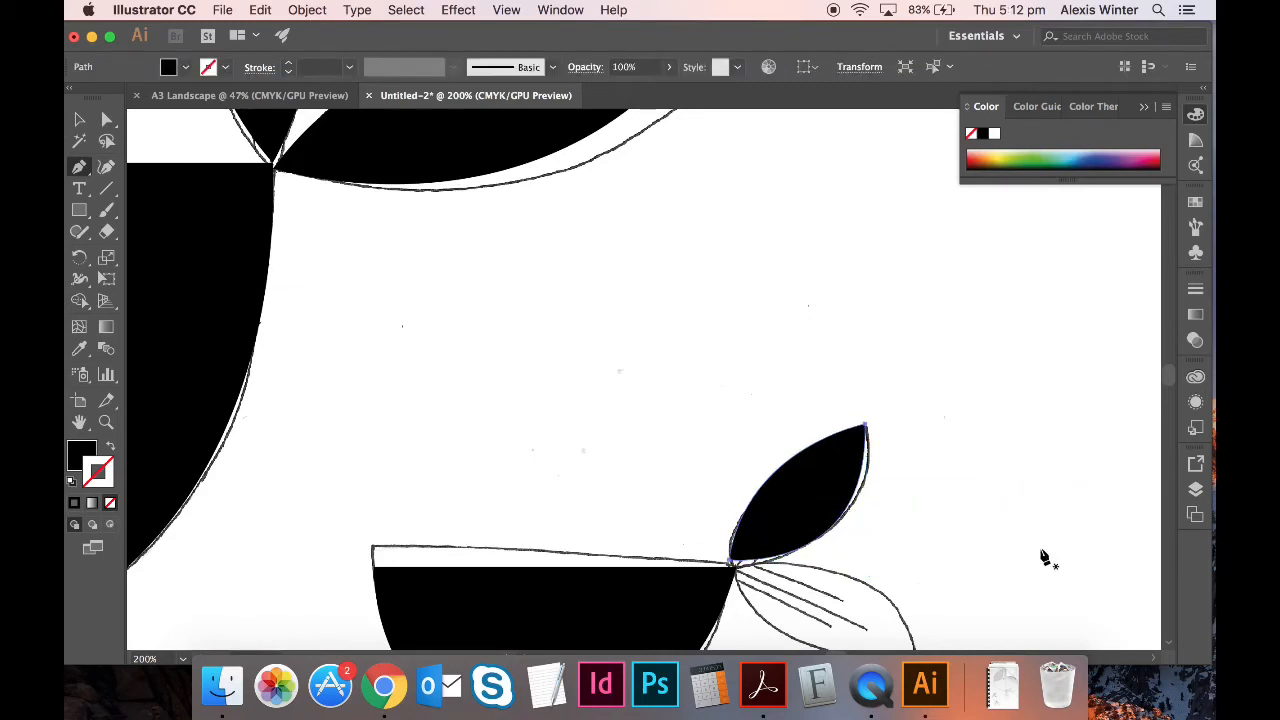
- Delete the sketch to preview the fluke, restore it, and zoom in on the tail
left_click(79, 120)
left_click(918, 444)
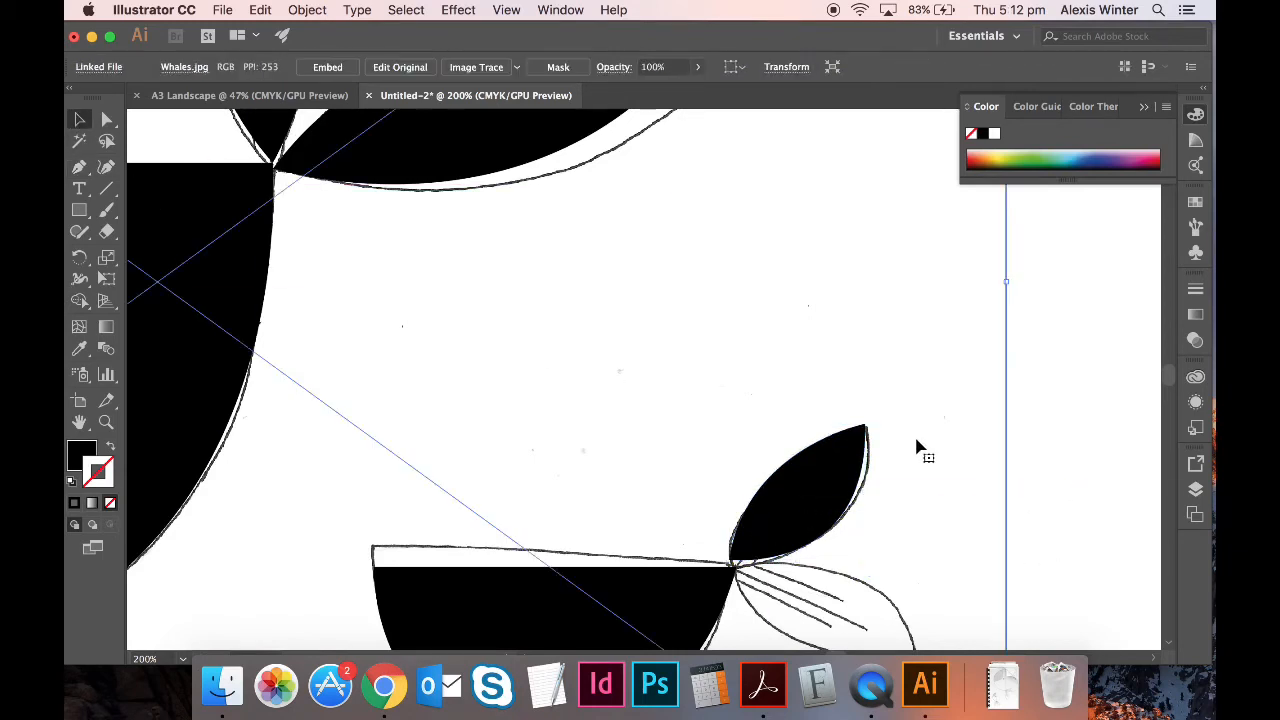
key("Delete")
key("super+minus")
key("super+minus")
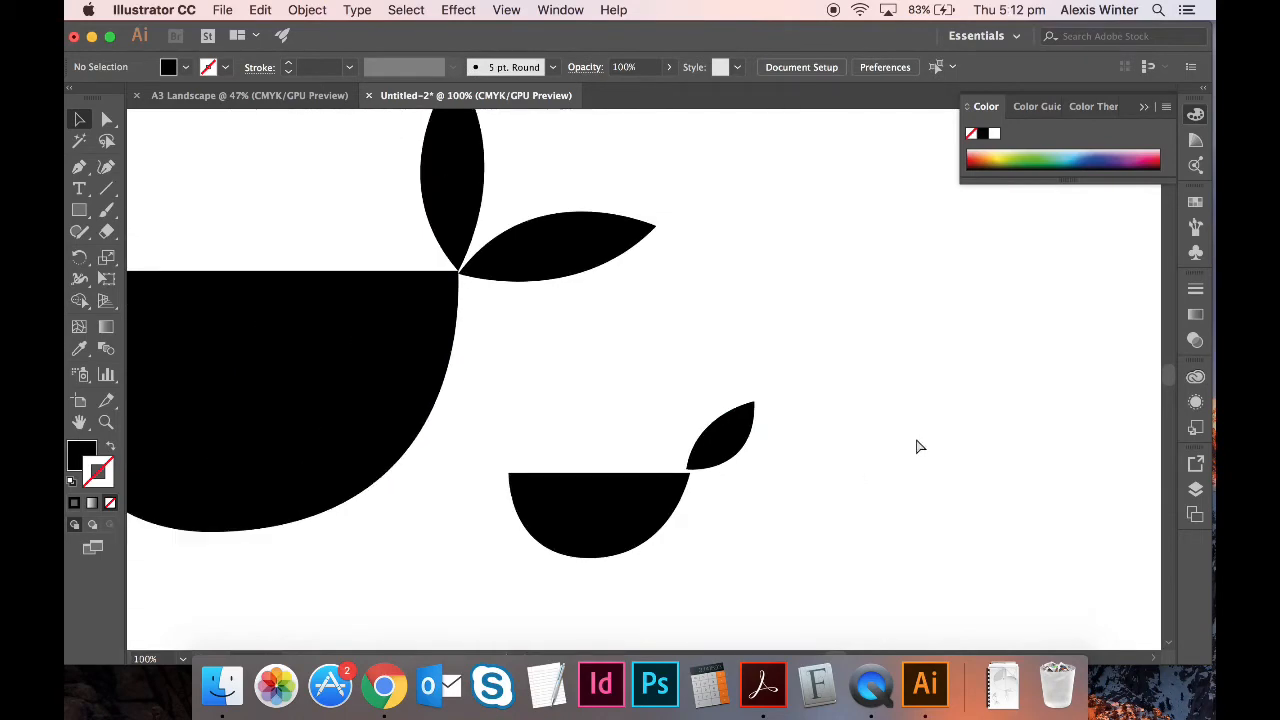
key("super+z")
key("super+plus")
key("super+plus")
key("super+plus")
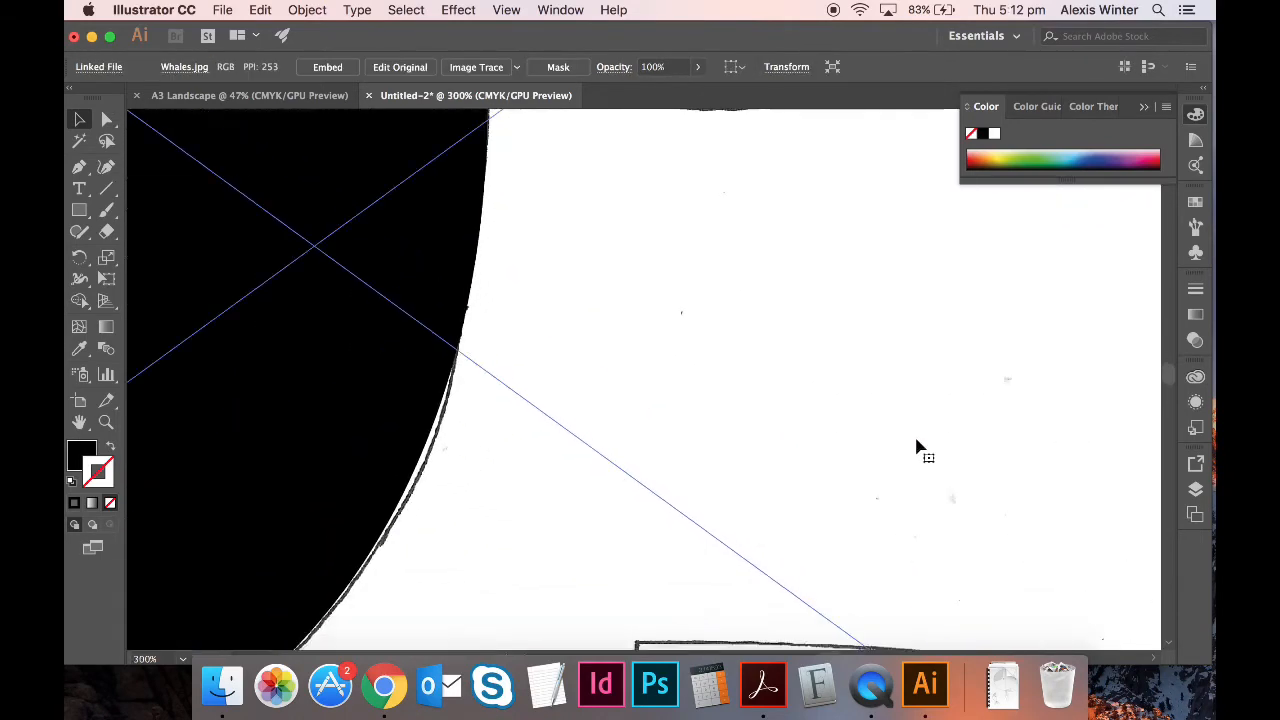
- Select the black upper fluke and nudge it to fit the sketch
scroll(918, 450, "right", 8)
scroll(918, 450, "down", 5)
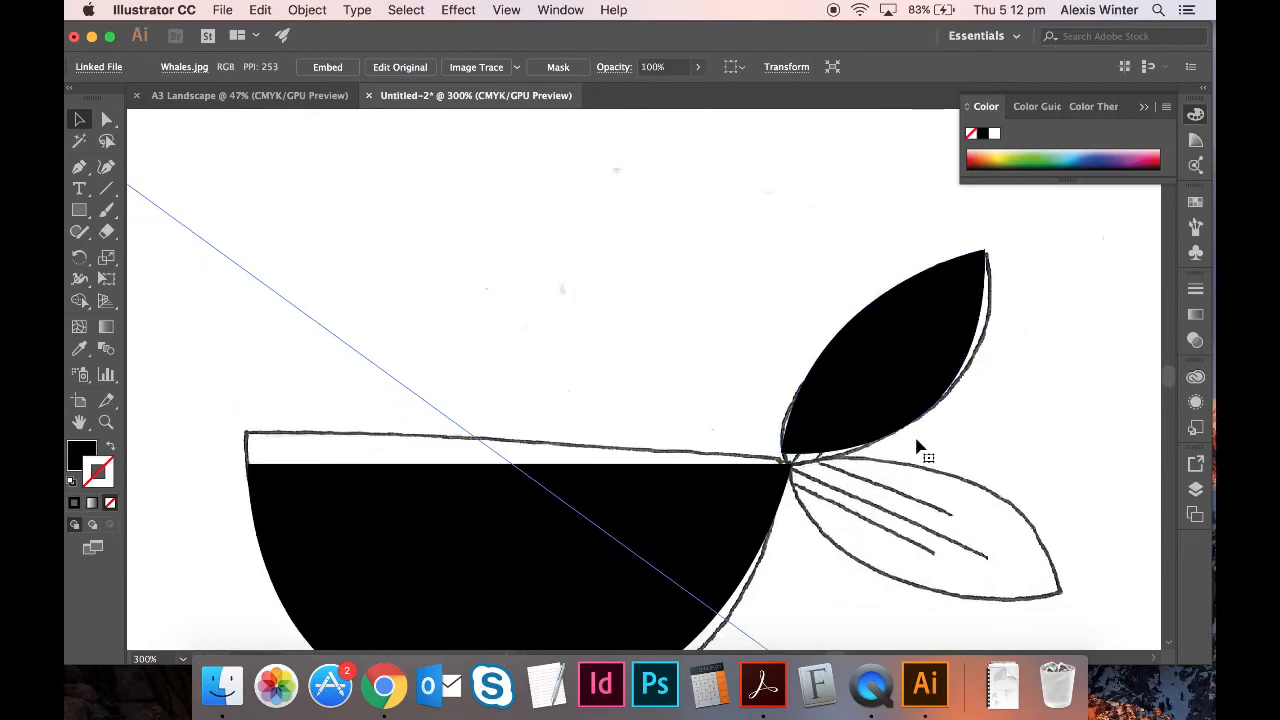
scroll(918, 450, "right", 4)
scroll(918, 450, "down", 3)
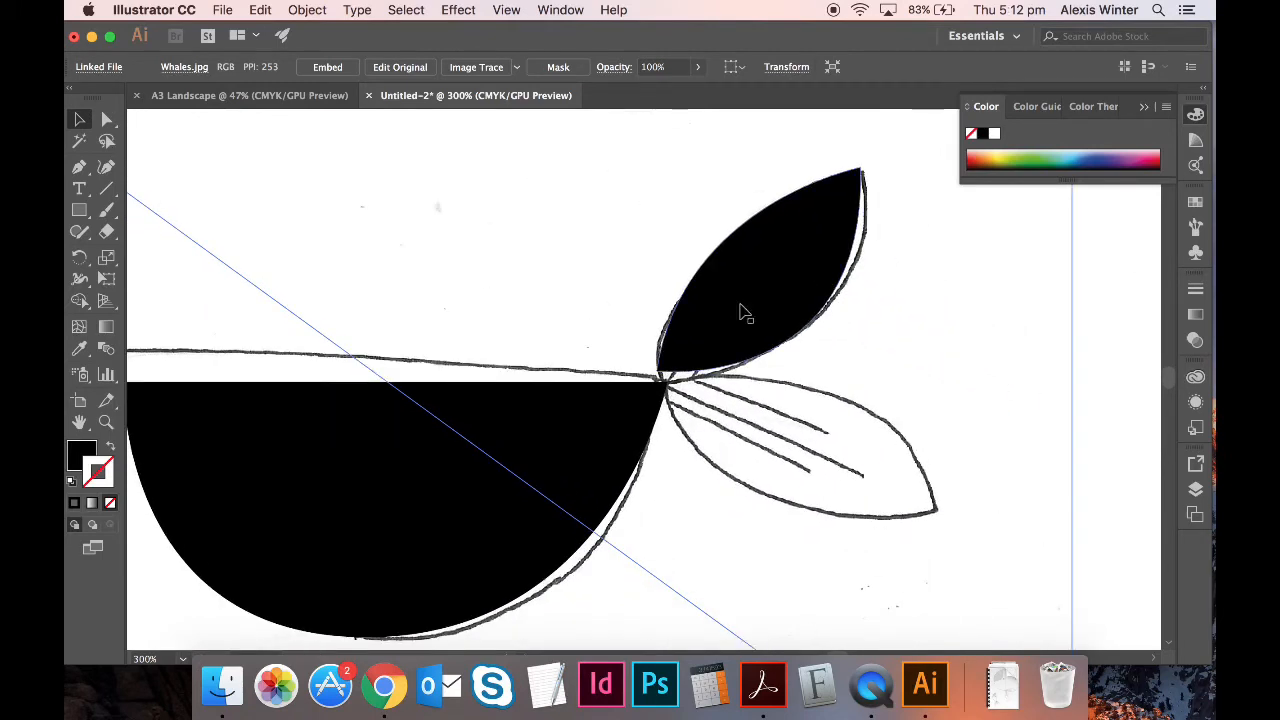
left_click(740, 324)
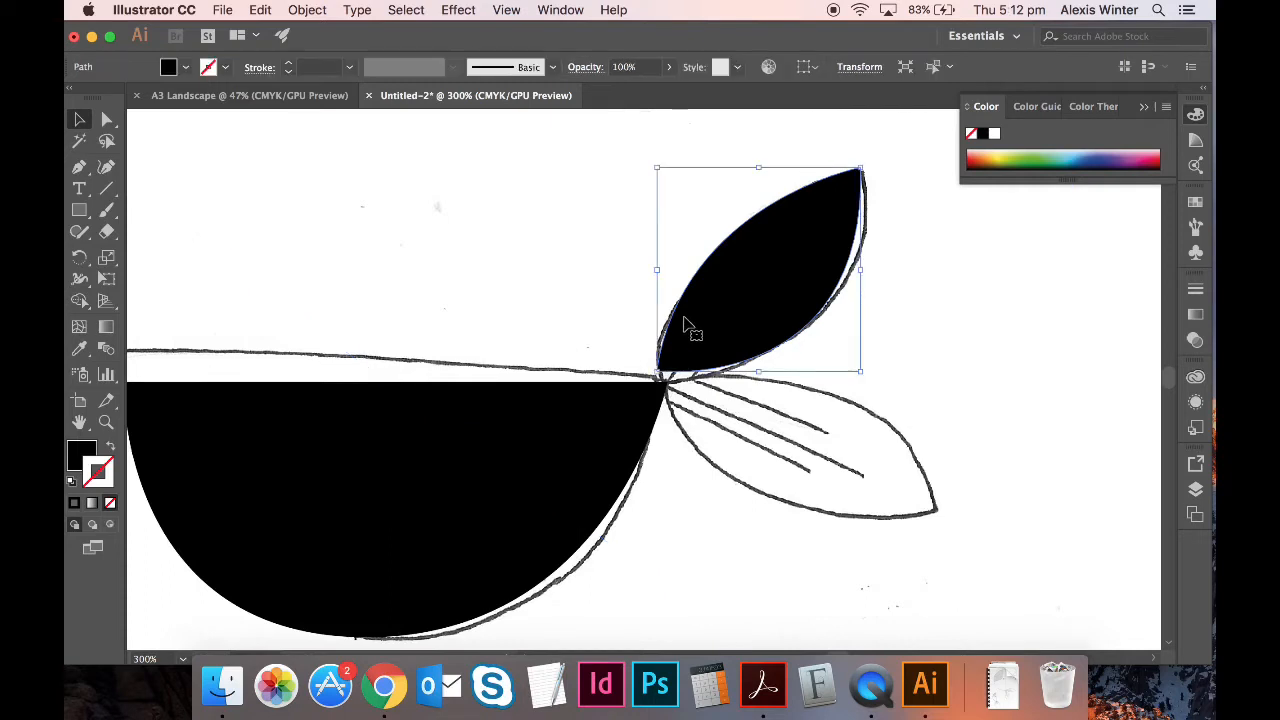
left_click_drag(691, 331, 706, 338)
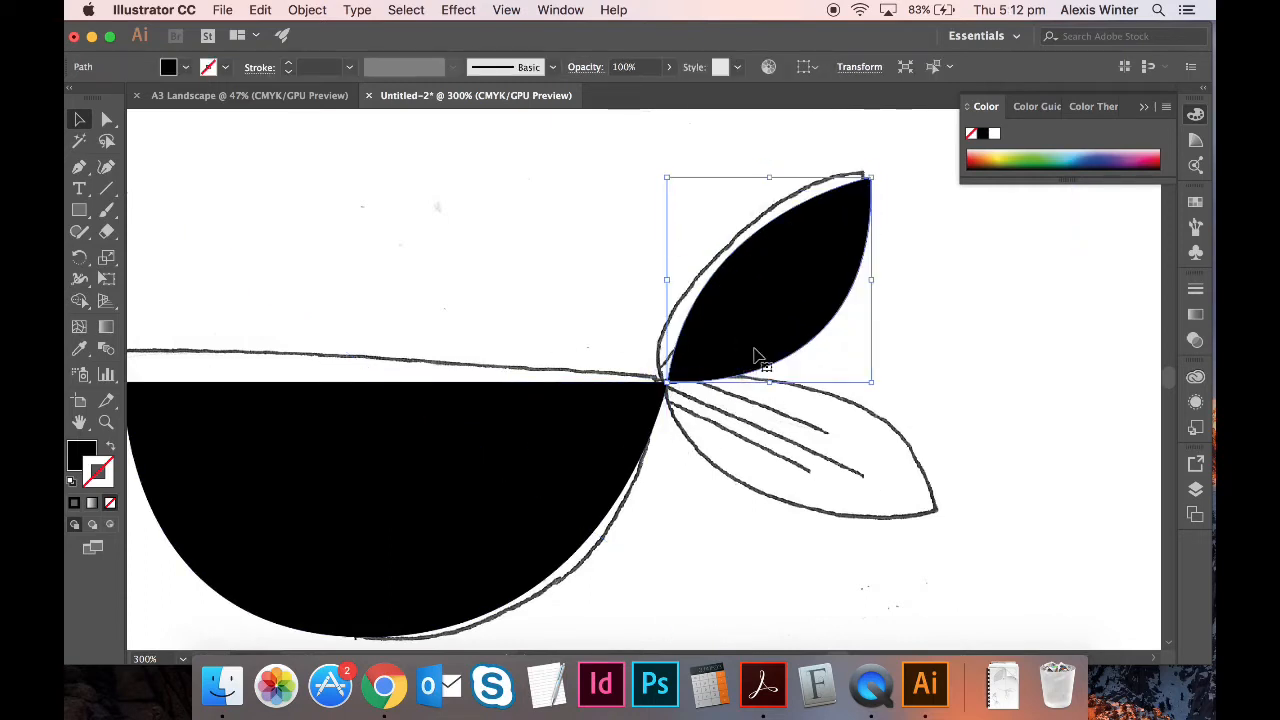
- Copy and paste the upper fluke, then rotate and tilt the copy onto the lower fluke
key("super+c")
key("super+v")
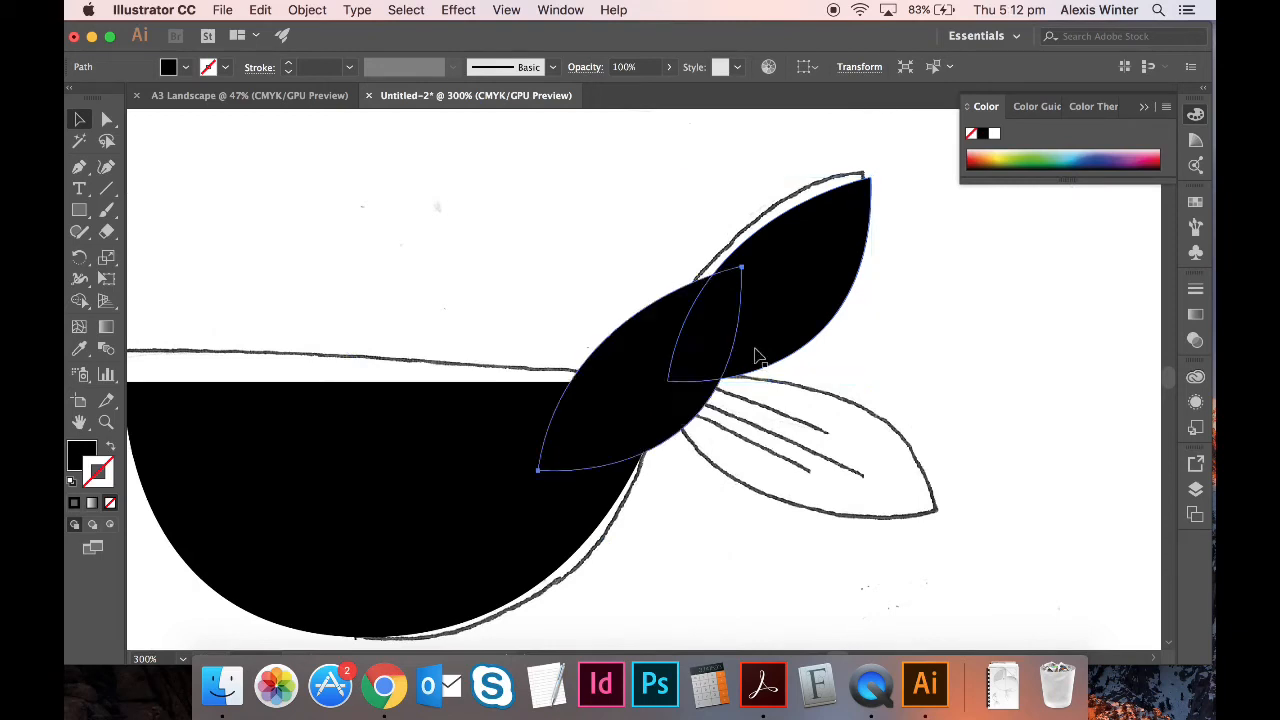
left_click_drag(752, 270, 789, 376)
left_click_drag(677, 383, 848, 443)
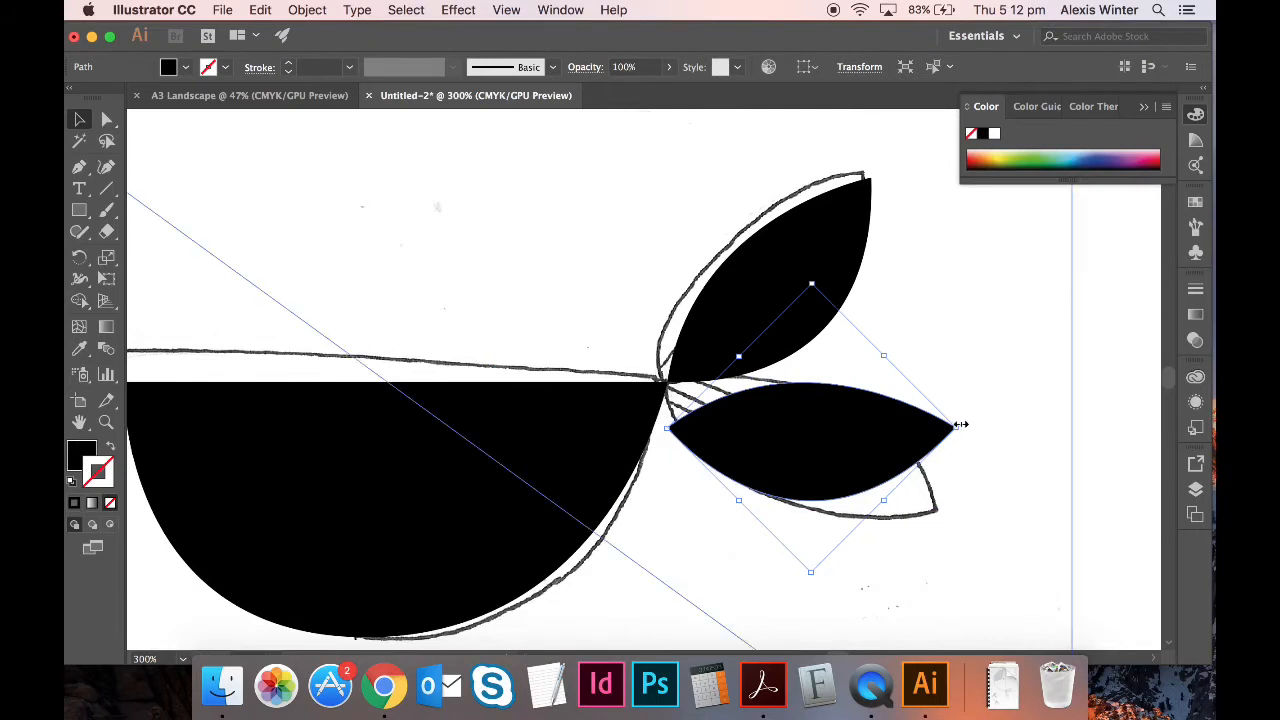
left_click_drag(965, 422, 888, 470)
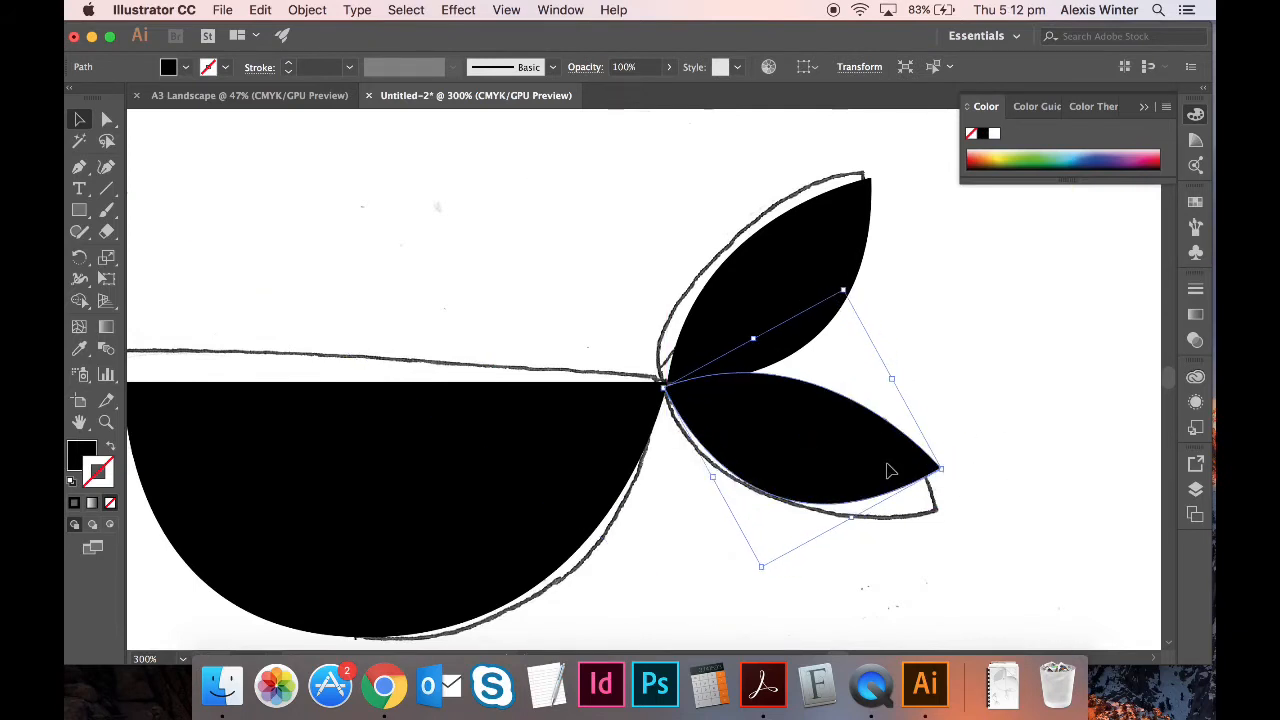
left_click(1097, 472)
- Zoom out, delete the sketch to preview both whales, restore it and zoom back in
key("super+minus")
key("super+minus")
key("super+minus")
key("super+minus")
key("super+minus")
left_click(556, 458)
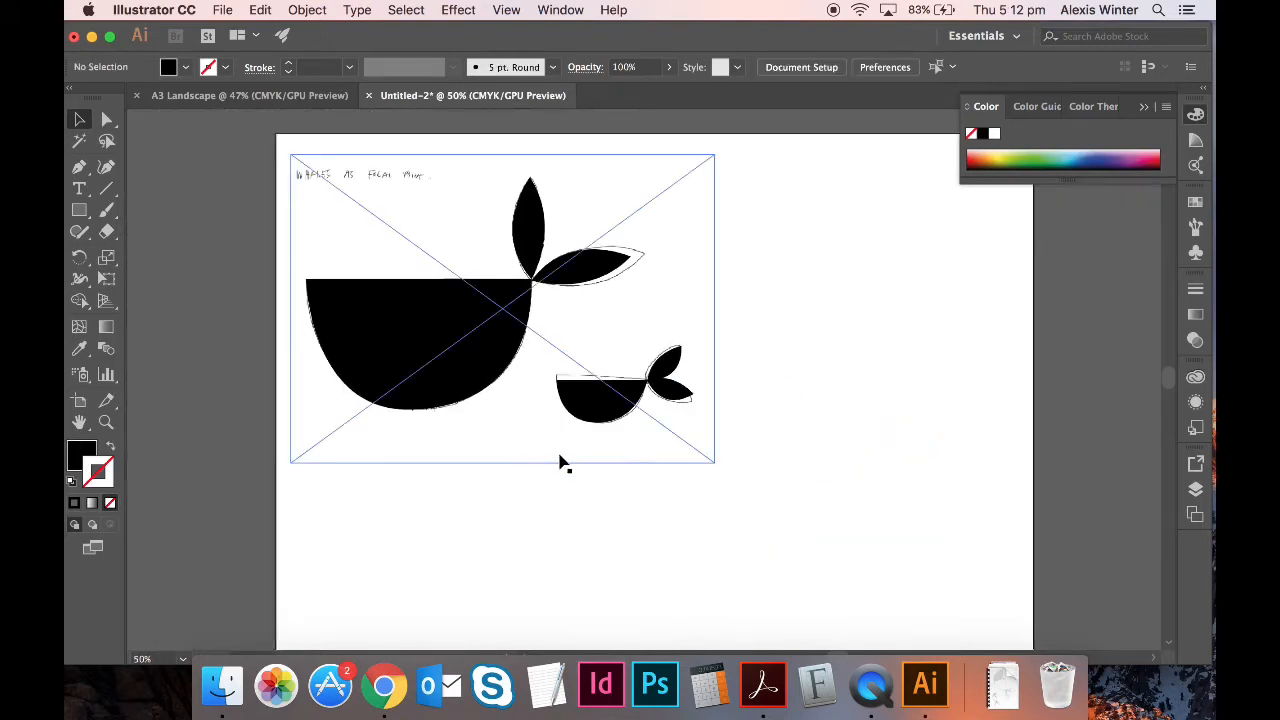
key("BackSpace")
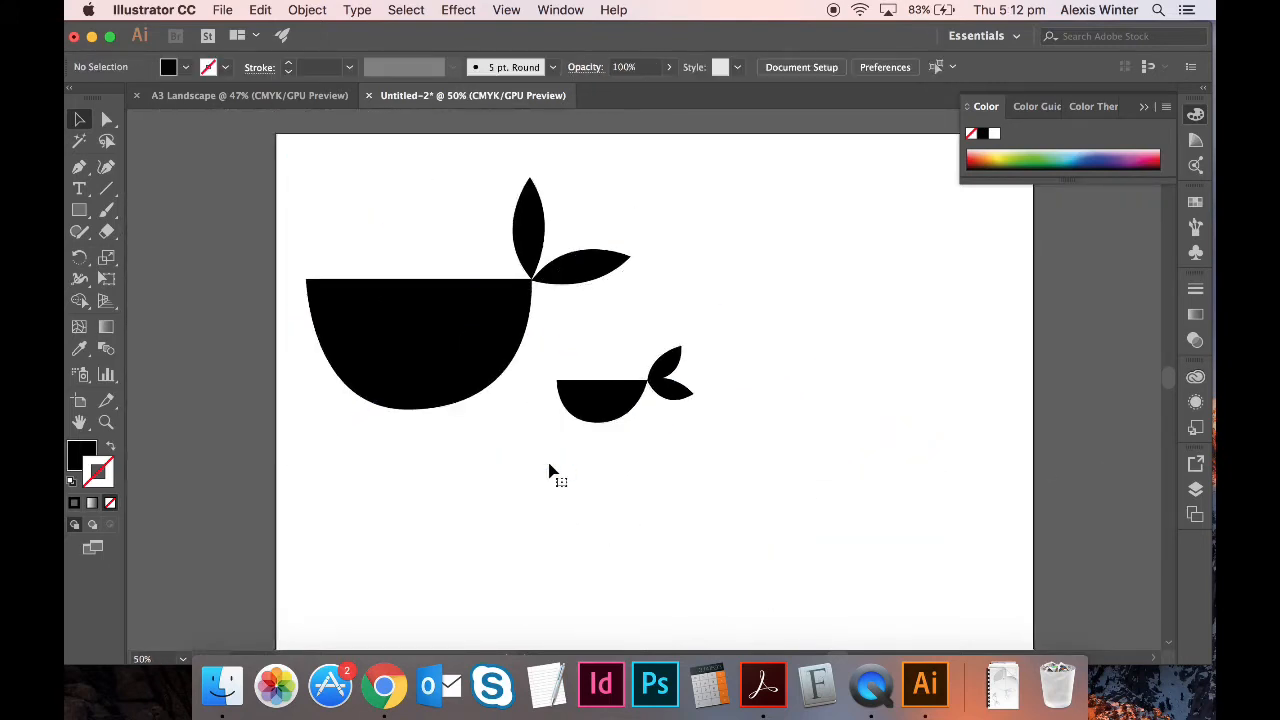
key("super+z")
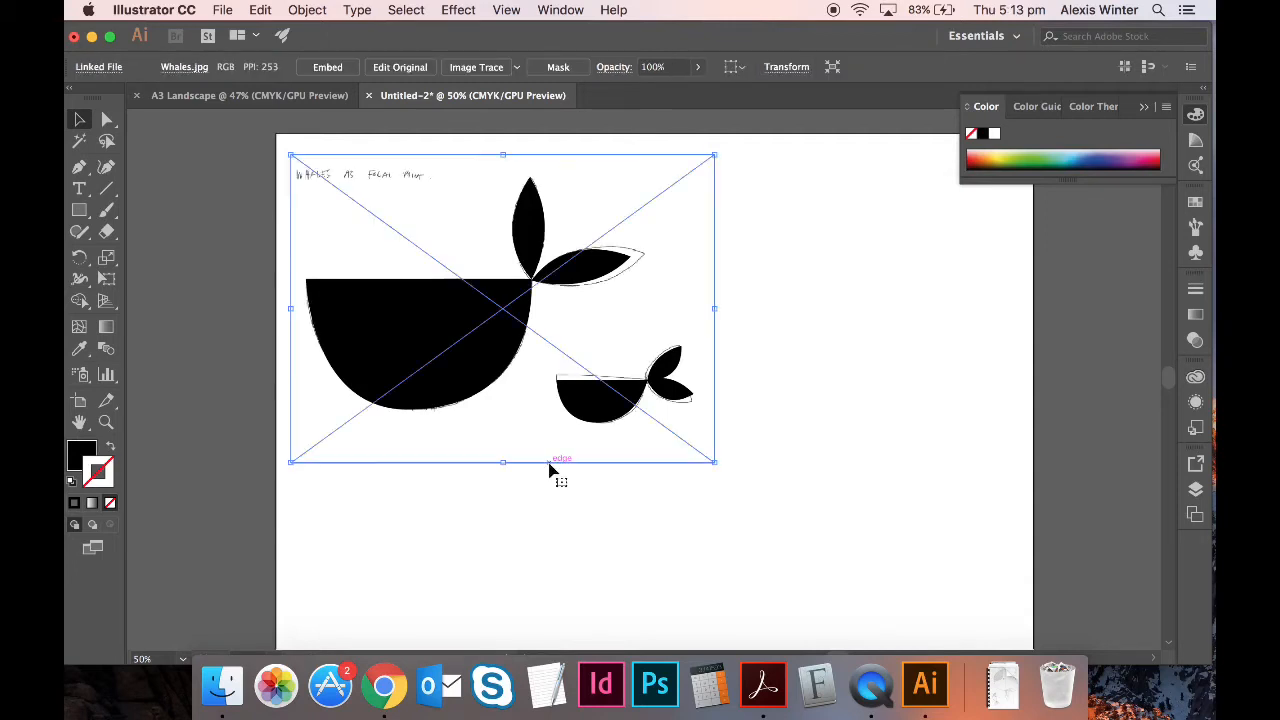
key("super+plus")
key("super+plus")
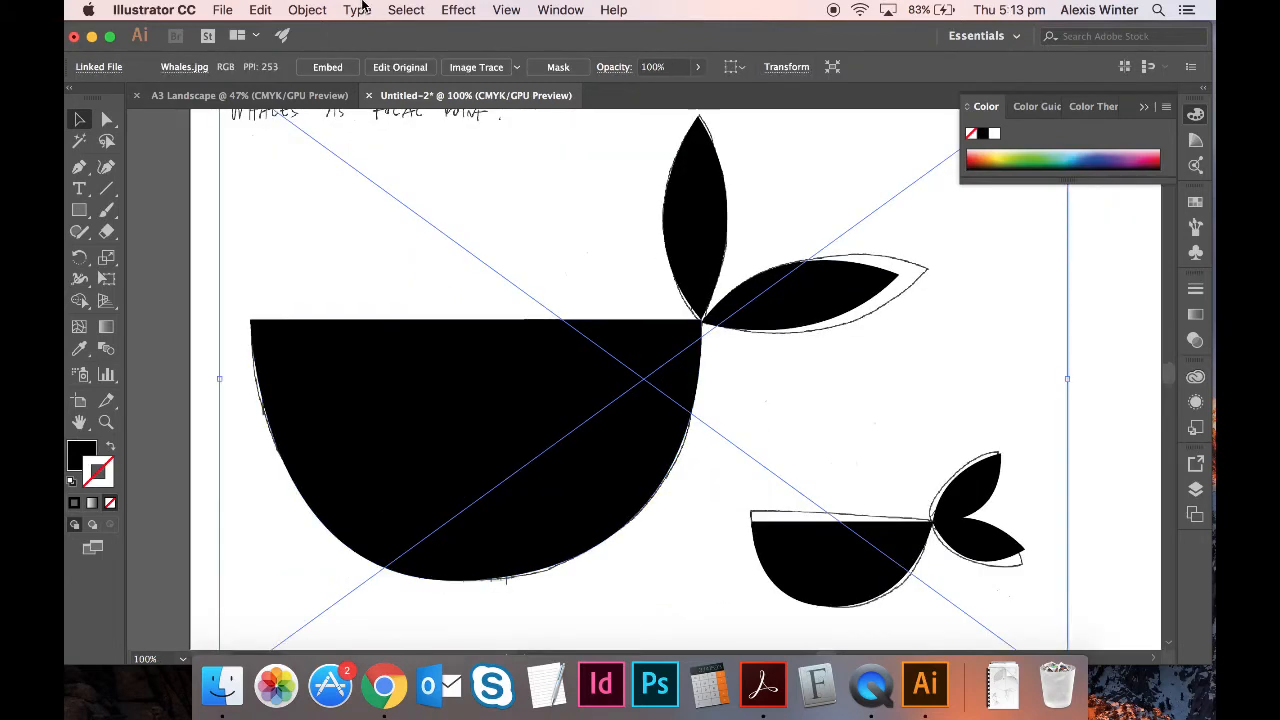
- Save As 'A2 Shapes and Line' in Desktop > Charley Harper Inspired > Illustrator file, accepting default options
left_click(224, 10)
left_click(288, 163)
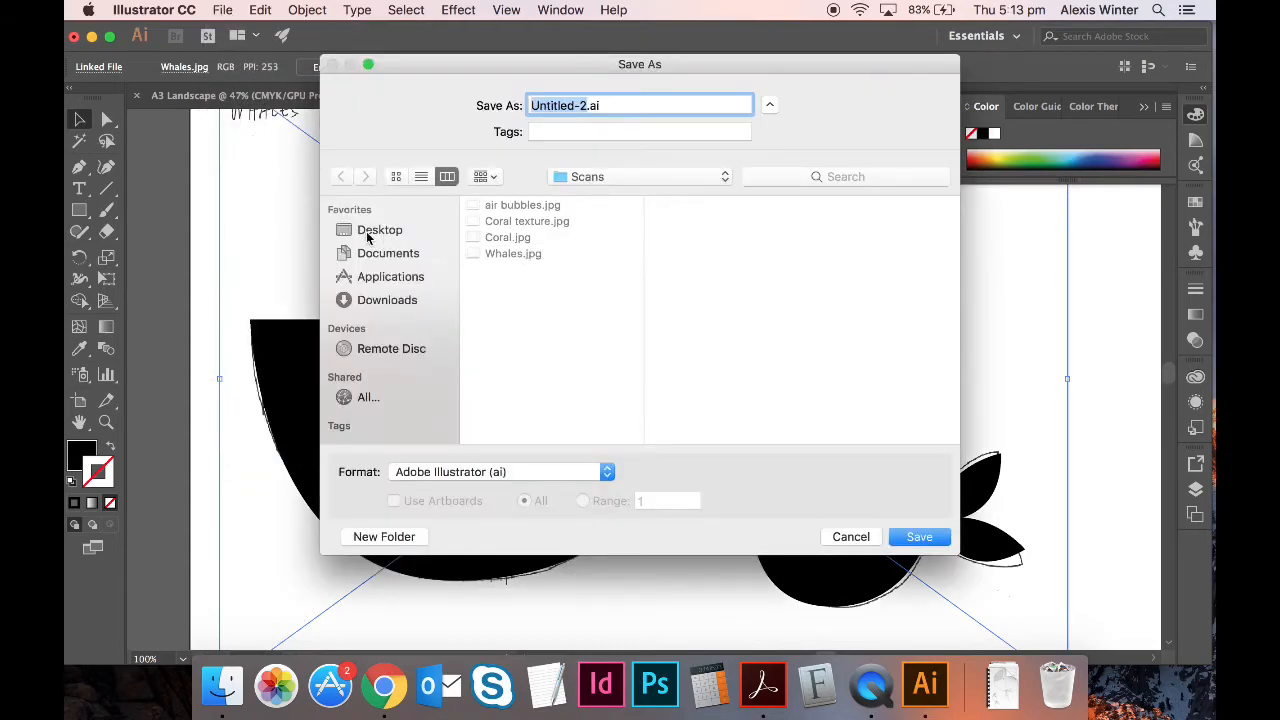
left_click(368, 232)
left_click(553, 208)
left_click(690, 202)
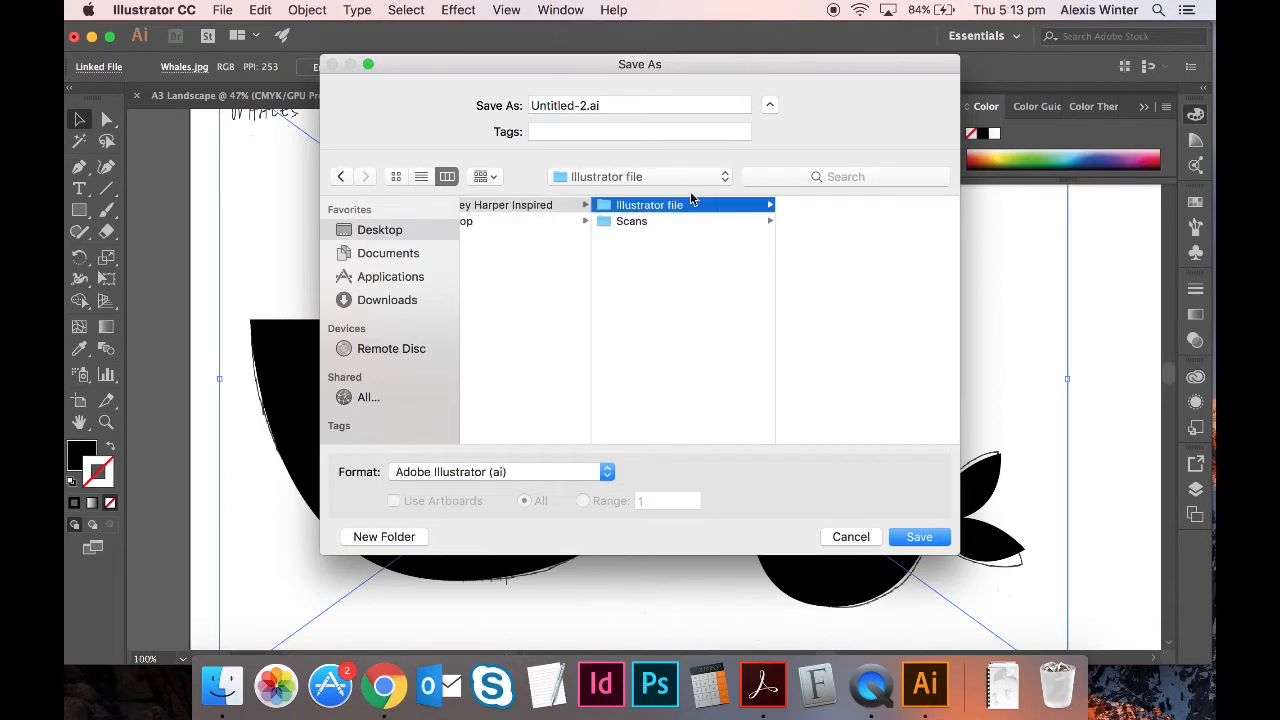
triple_click(562, 102)
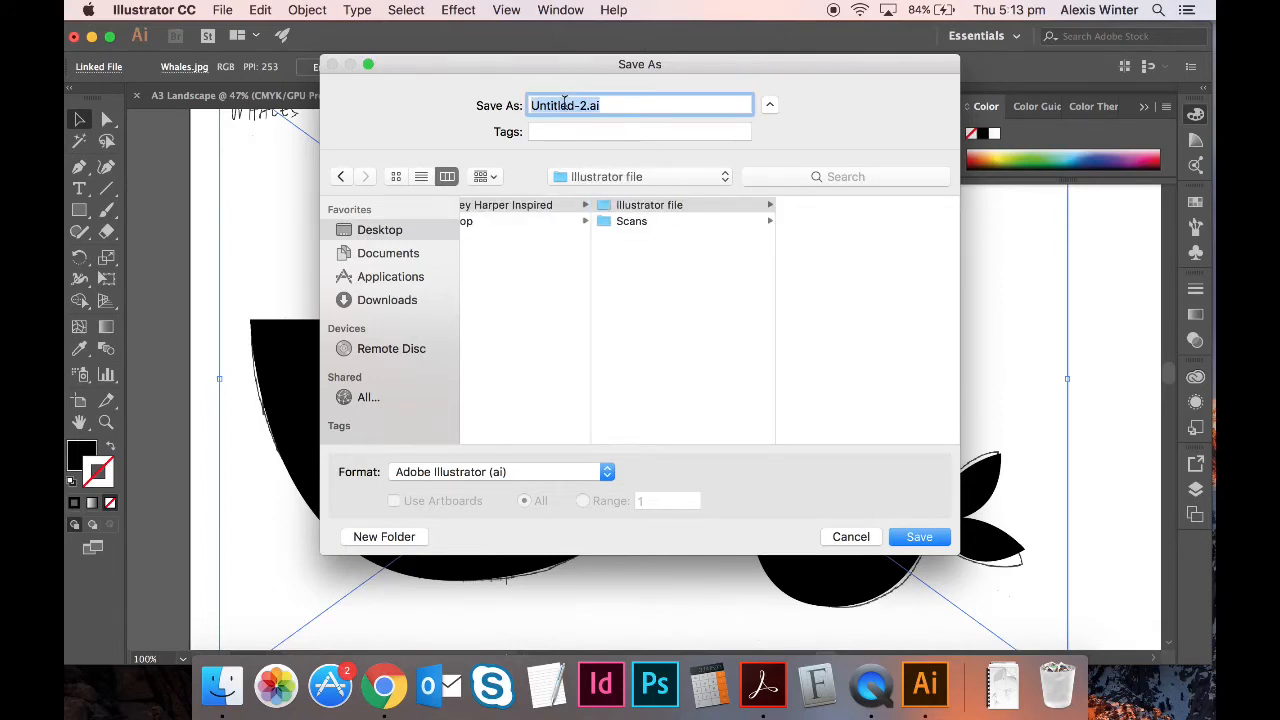
type("A2")
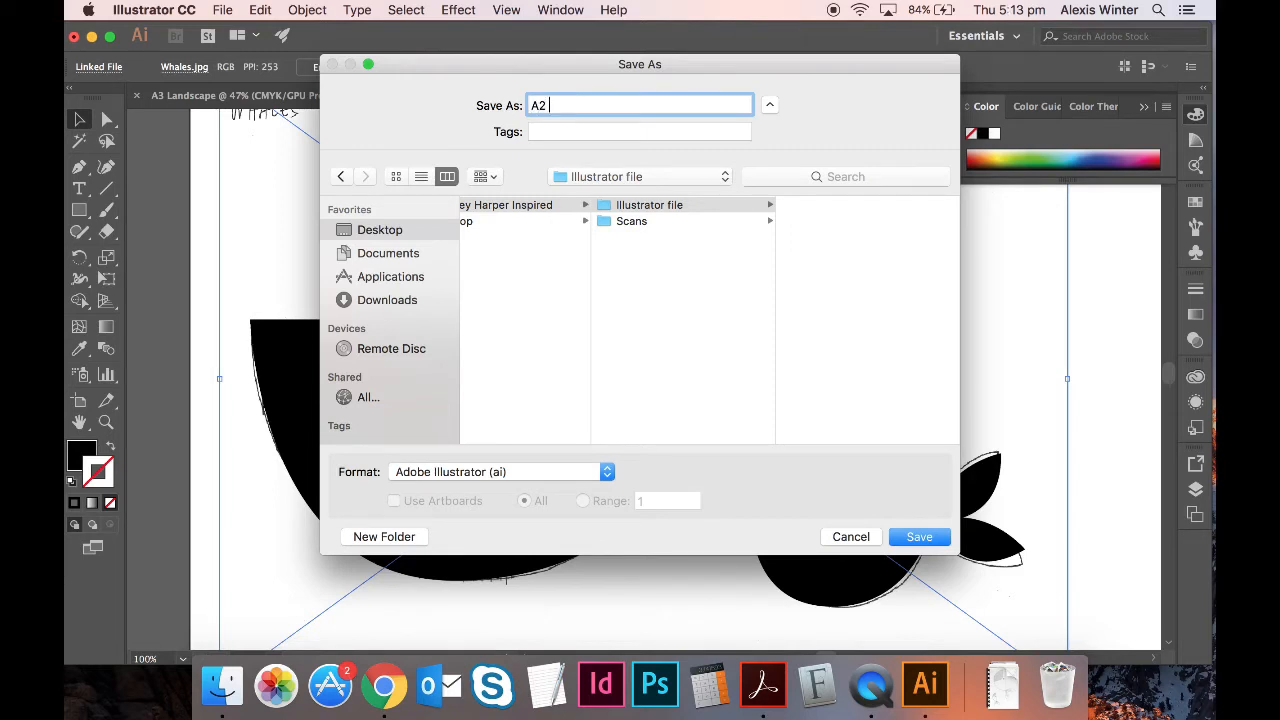
type(" Shapes and Line")
key("Return")
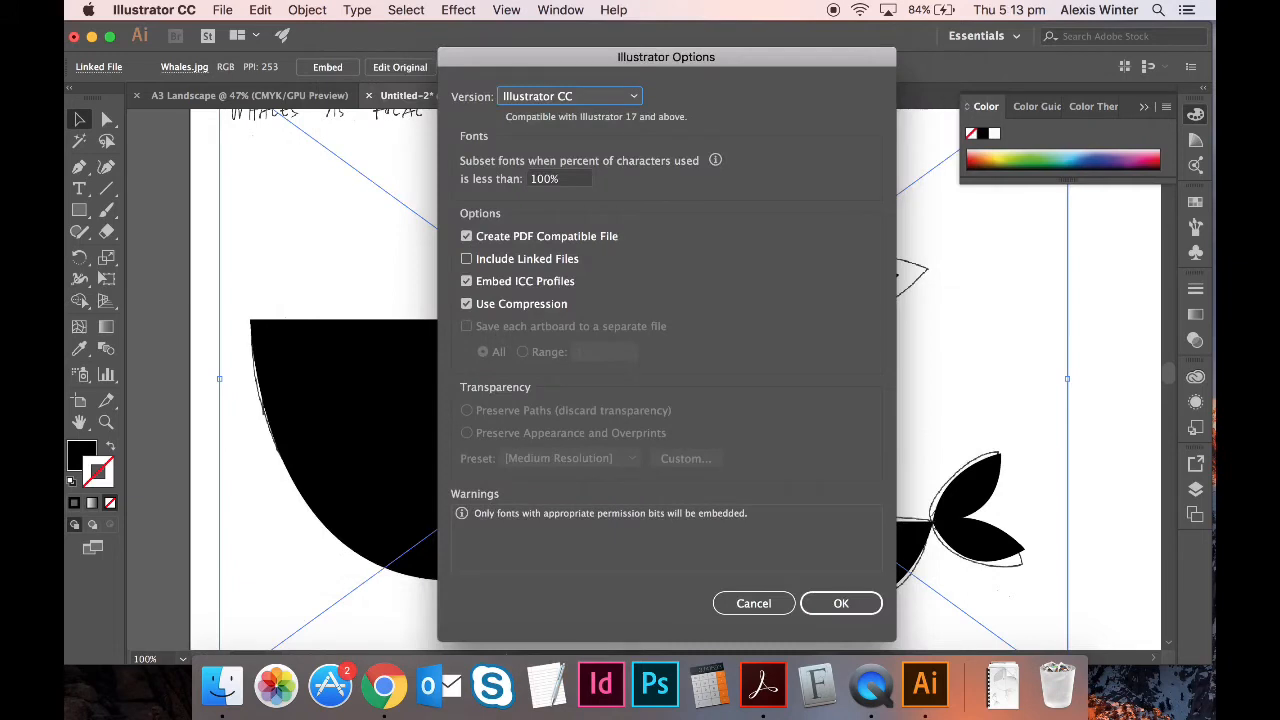
key("Return")
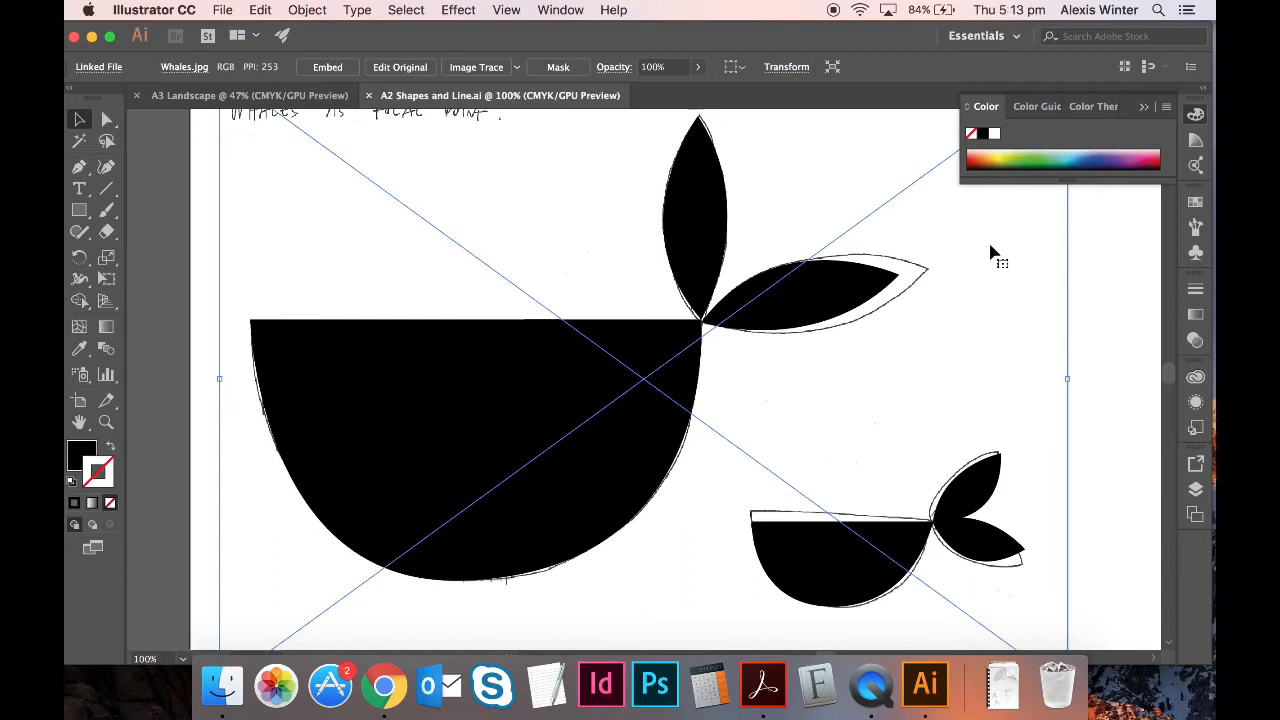
- Fit the artboard in view and check the big black body by moving it aside and back
key("super+0")
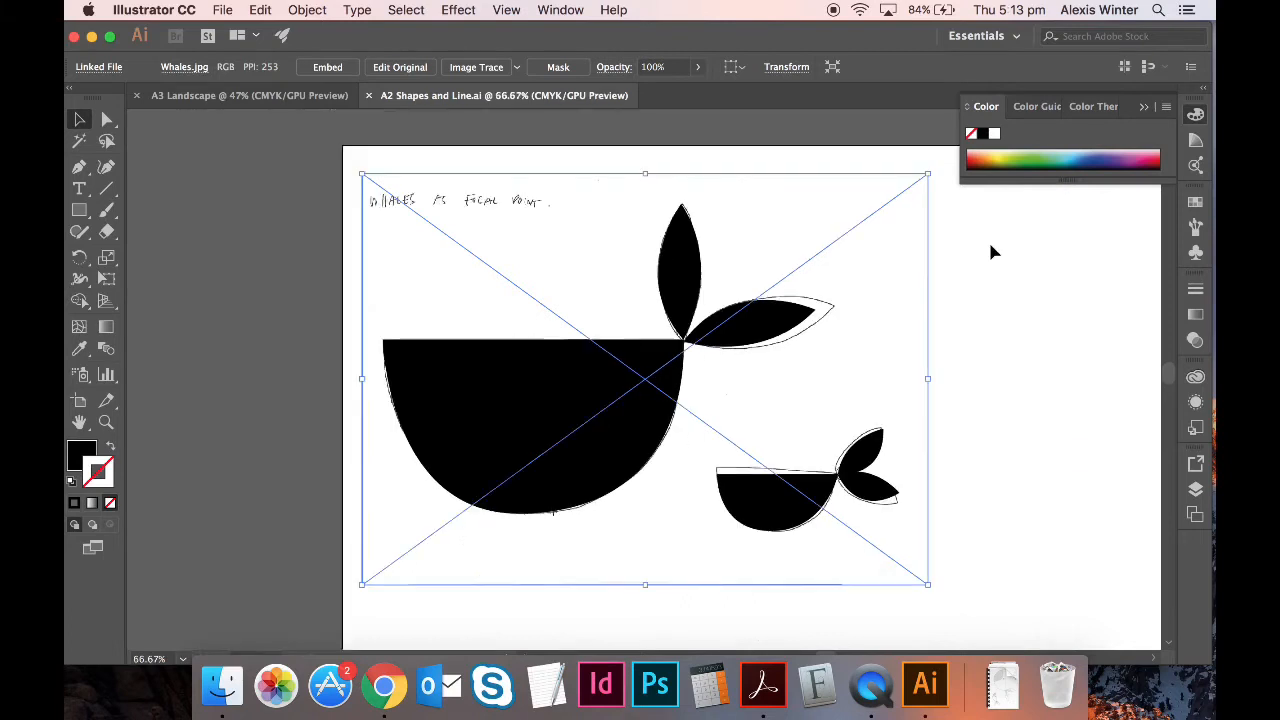
key("super+1")
key("super+equal")
key("super+minus")
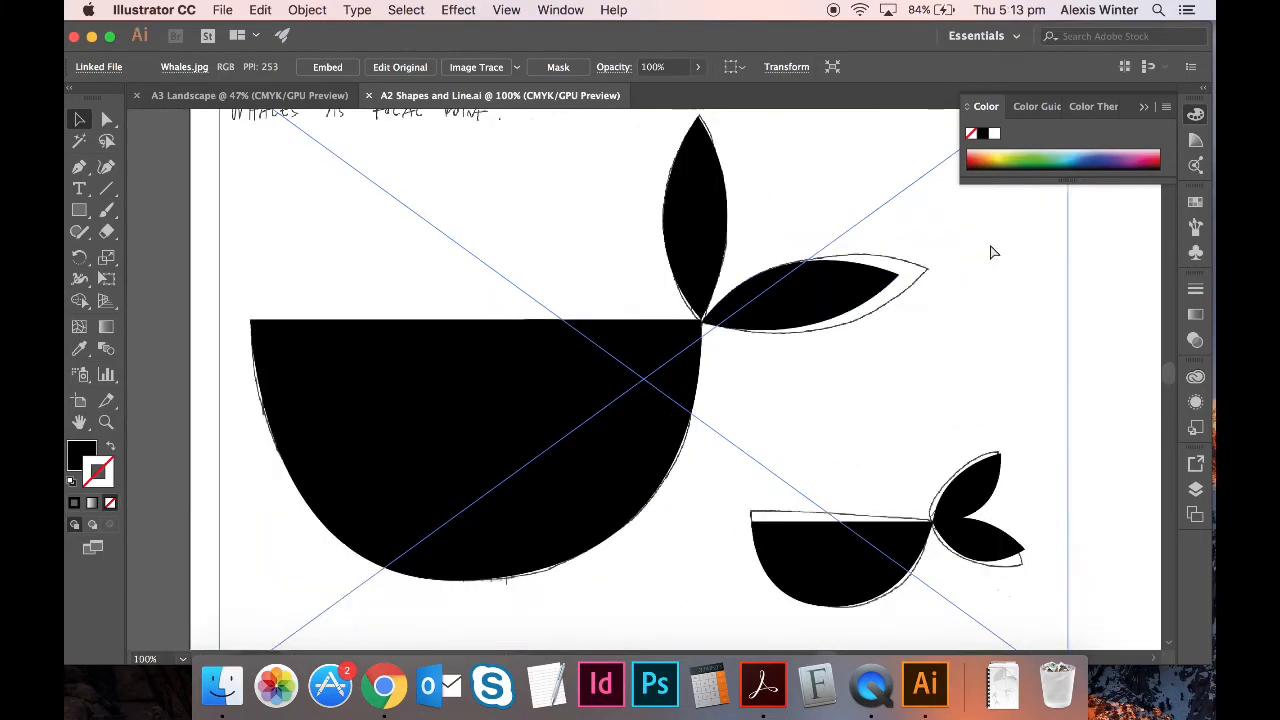
key("super+0")
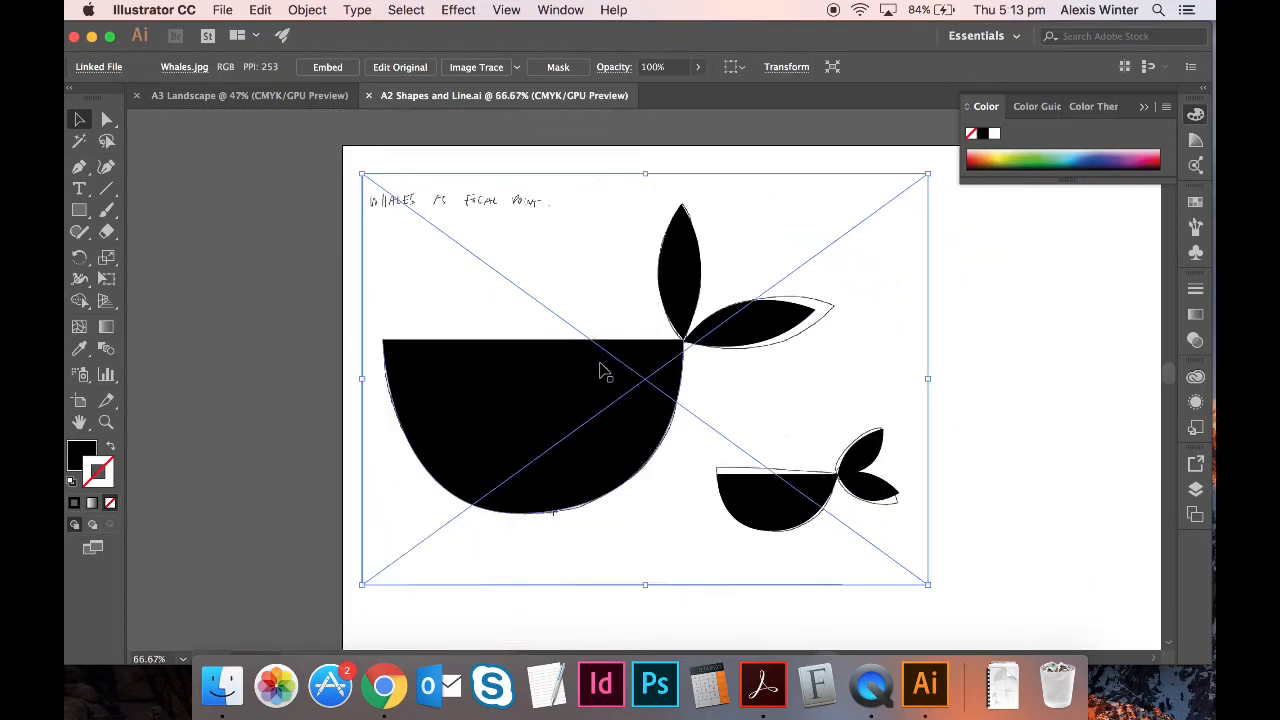
left_click(257, 209)
left_click_drag(537, 393, 594, 529)
key("super+z")
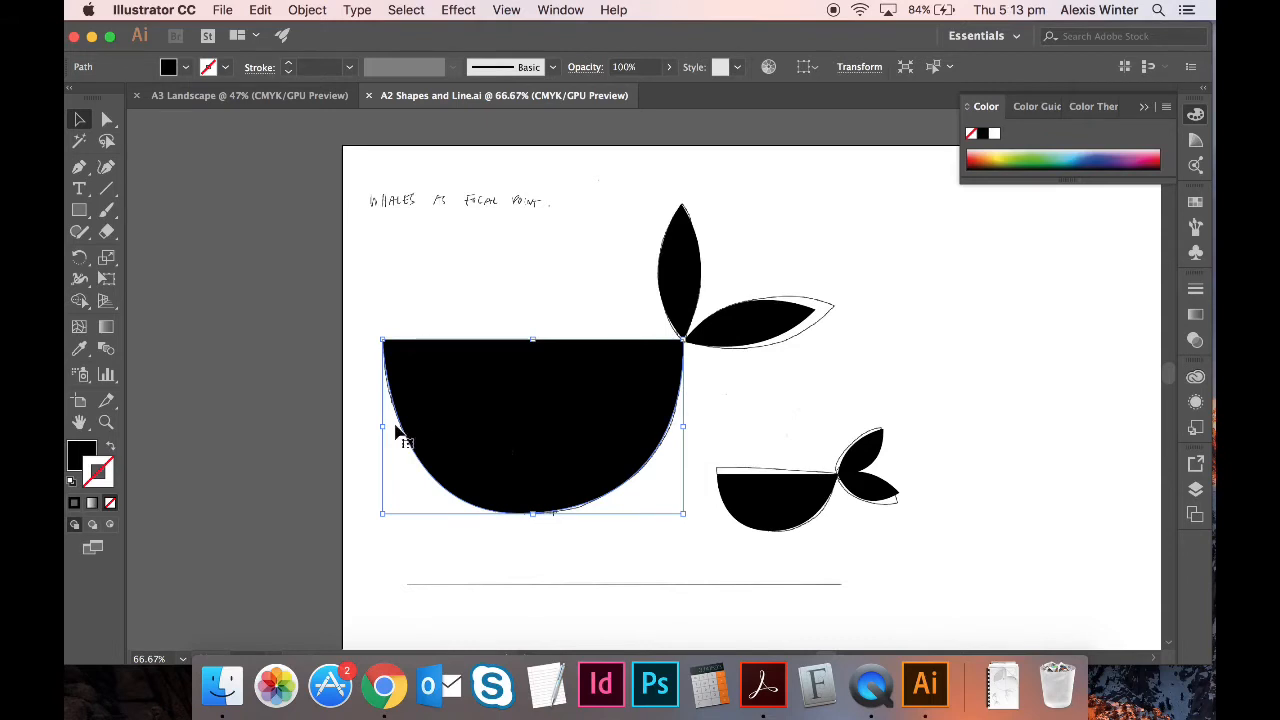
- Group the big whale's black body with its two tail leaves and test-move the group
left_click(191, 420)
left_click(688, 420)
left_click(620, 408)
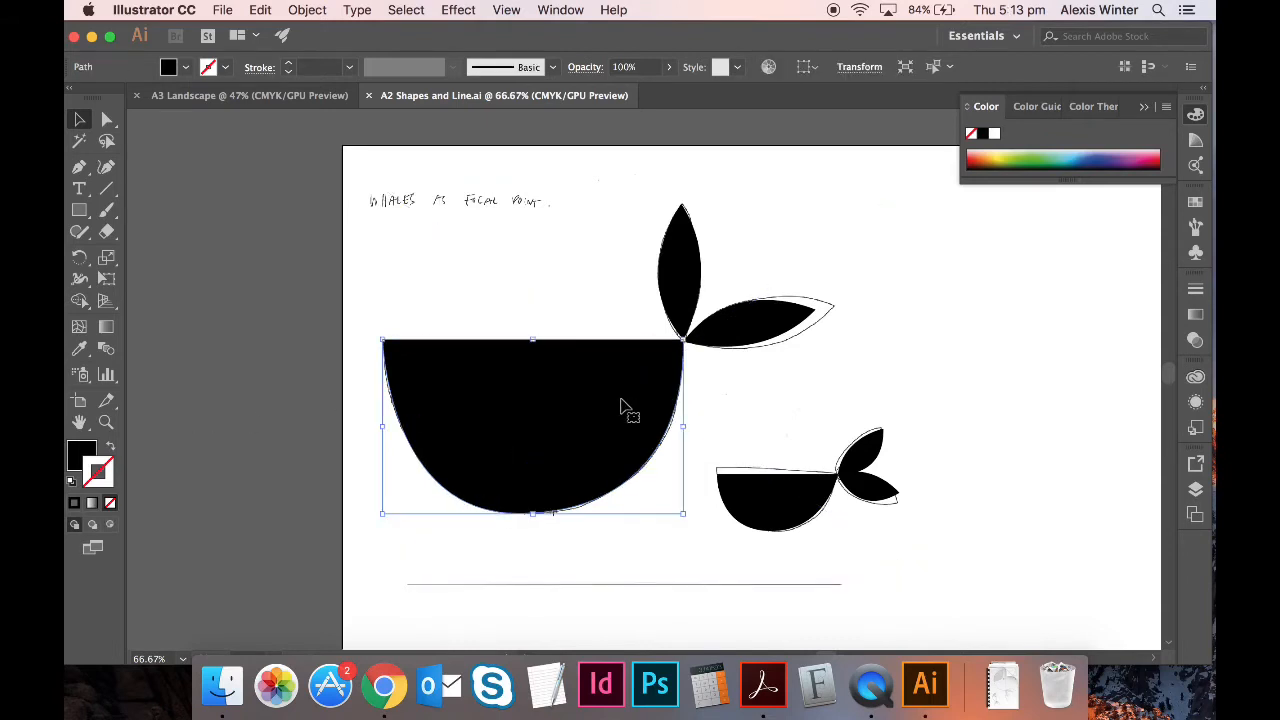
left_click(688, 308, "shift")
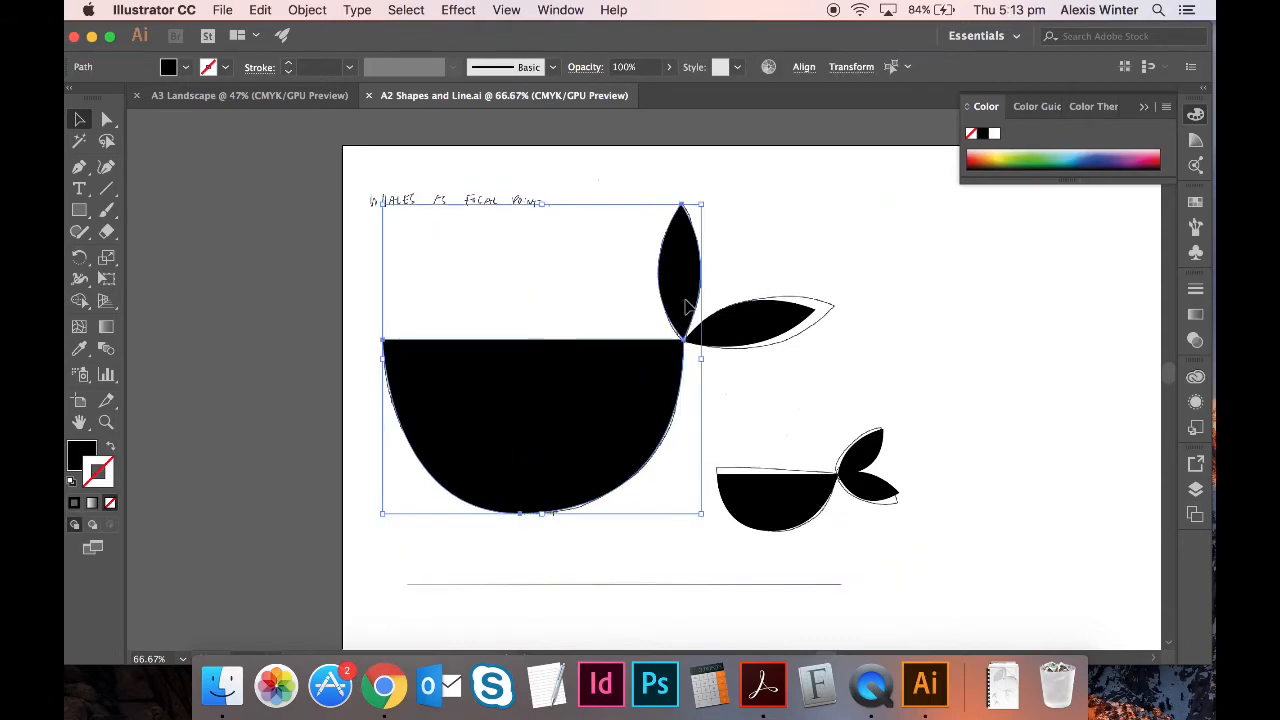
left_click(776, 328, "shift")
left_click(323, 9)
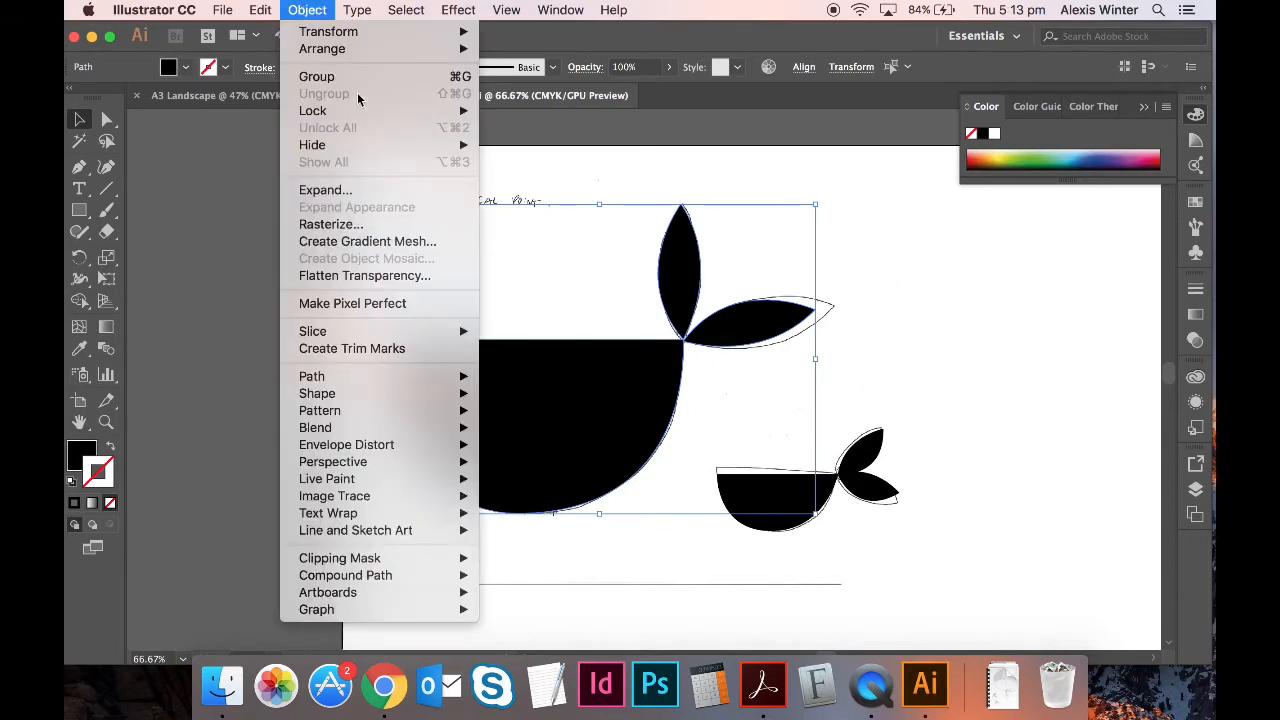
left_click(357, 80)
left_click(277, 245)
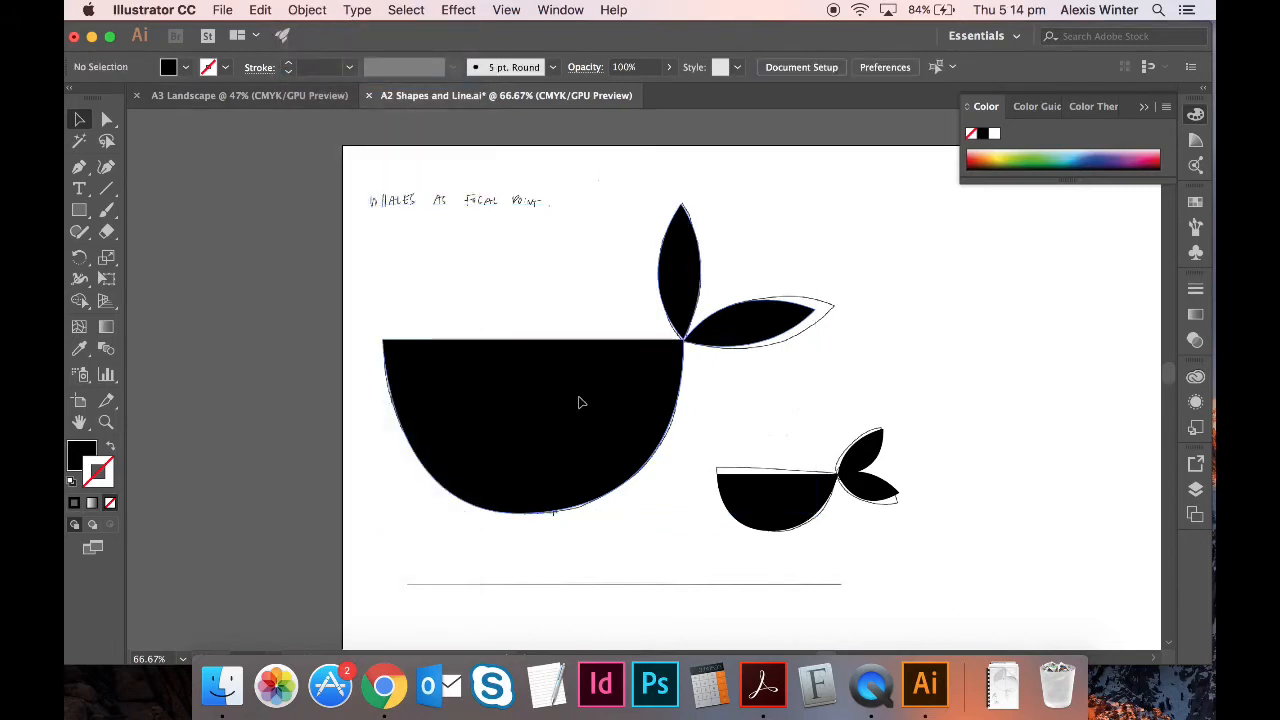
left_click_drag(582, 398, 543, 514)
key("super+z")
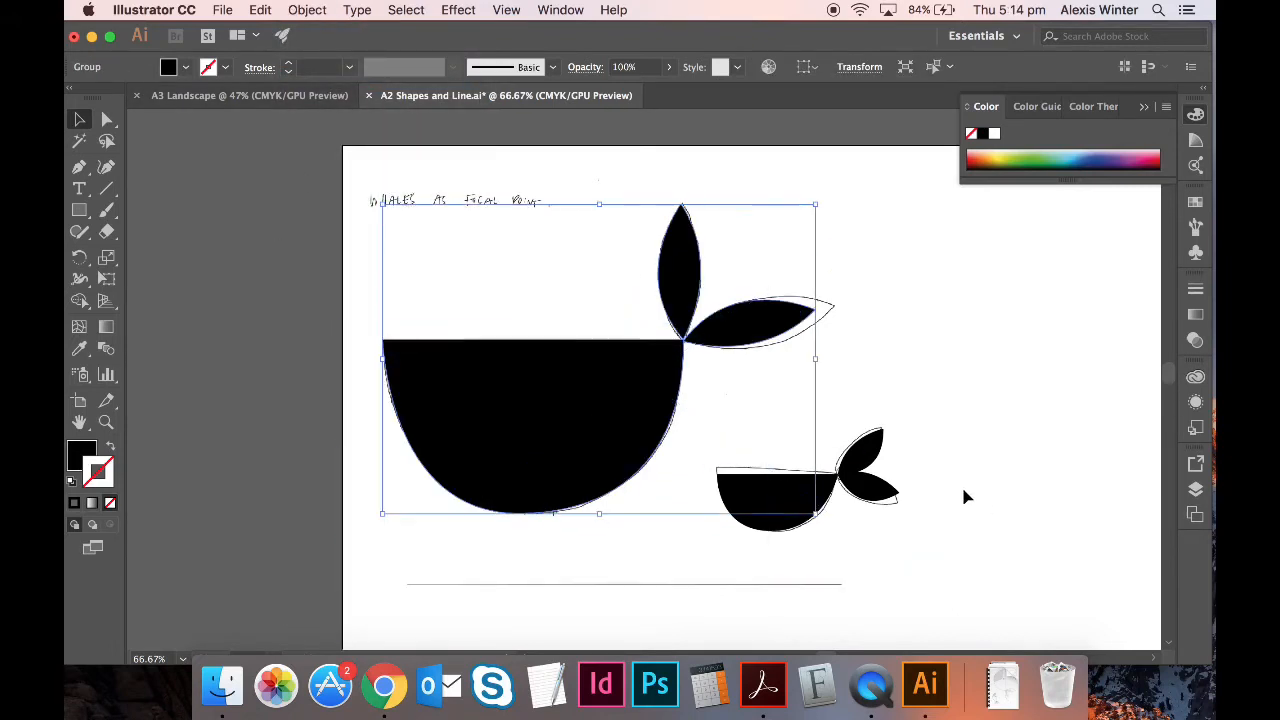
- Group the small whale's black body with its tail leaves
left_click(1066, 426)
left_click(818, 508)
left_click(868, 466, "shift")
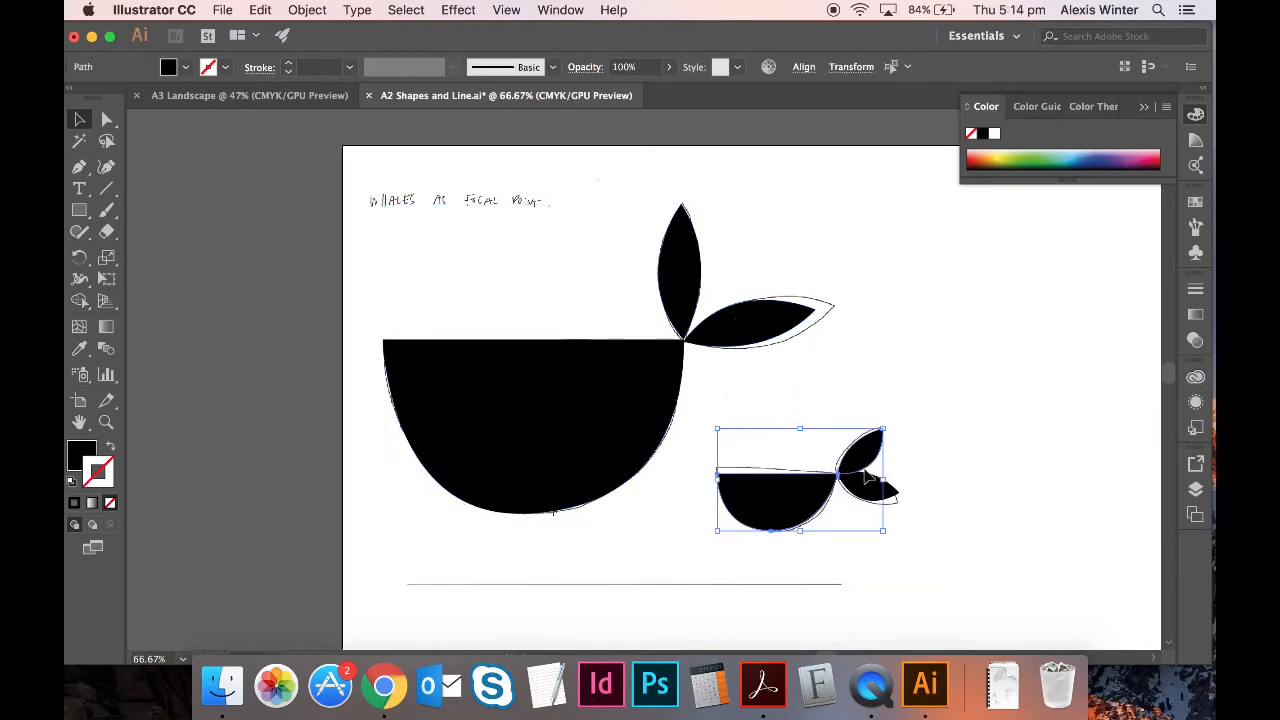
left_click(307, 10)
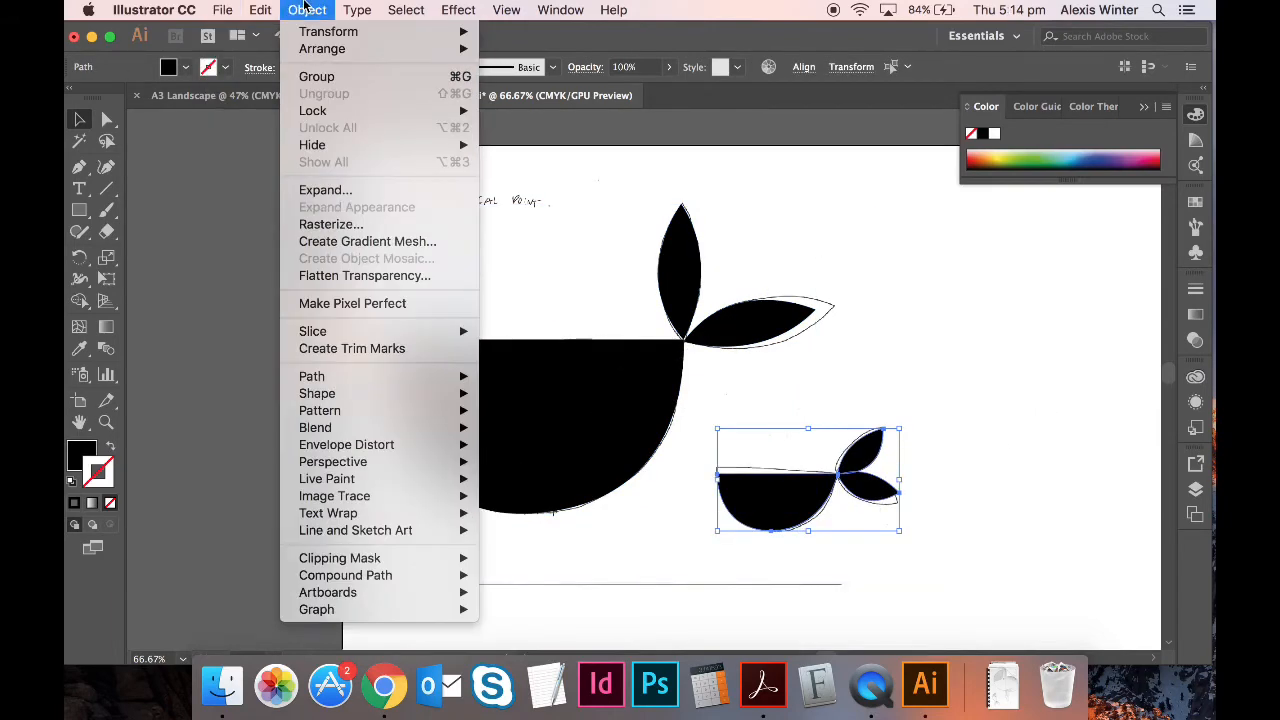
left_click(346, 78)
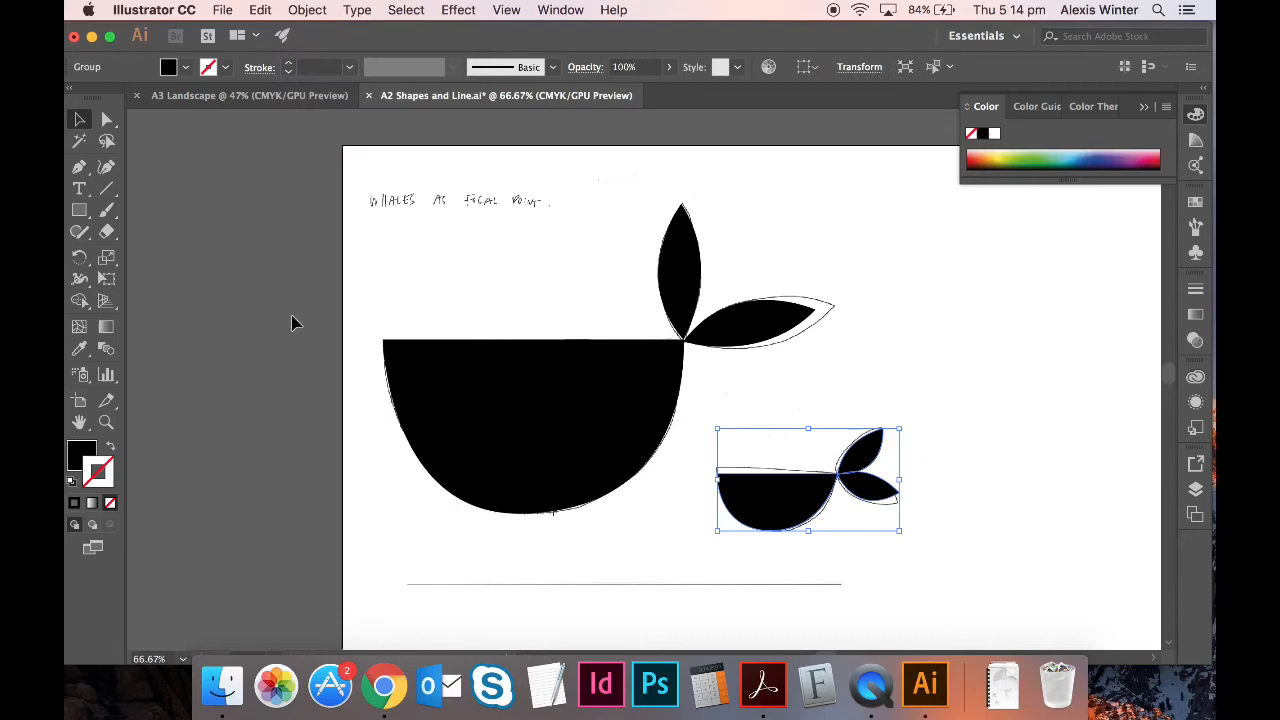
left_click(280, 368)
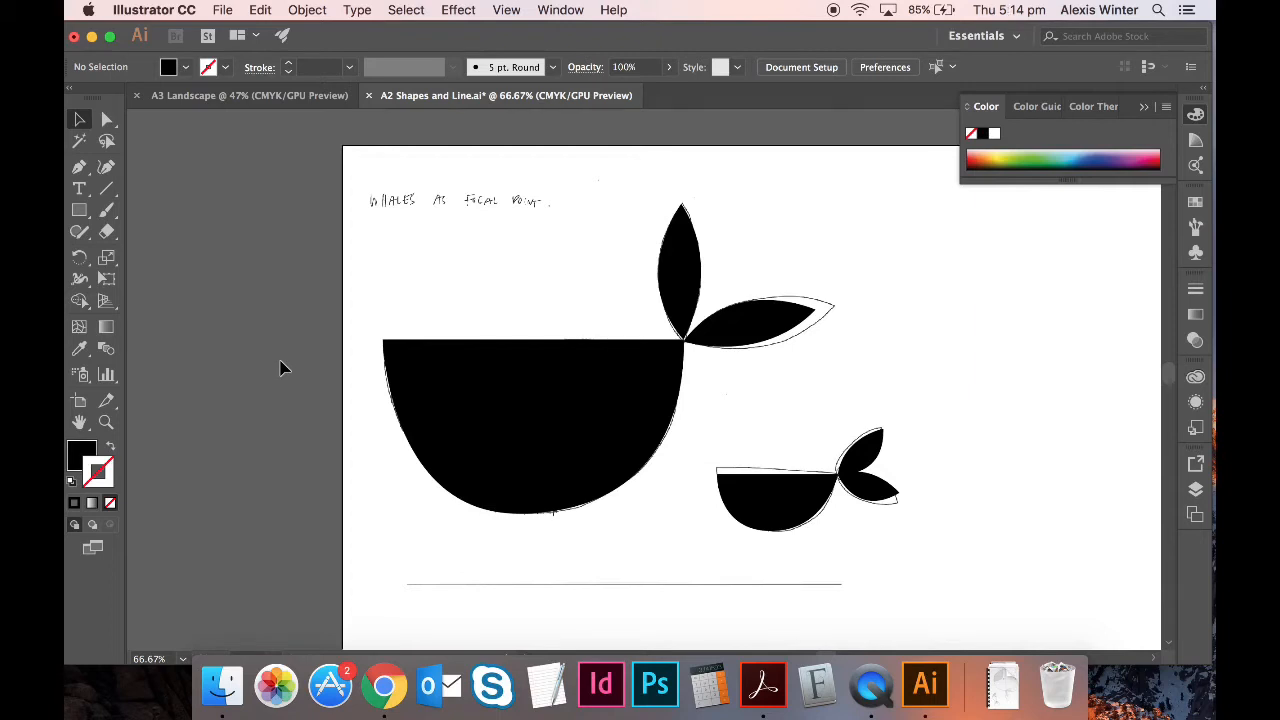
- Bring the Whales.jpg sketch to the front with Object > Arrange > Bring to Front
left_click(511, 331)
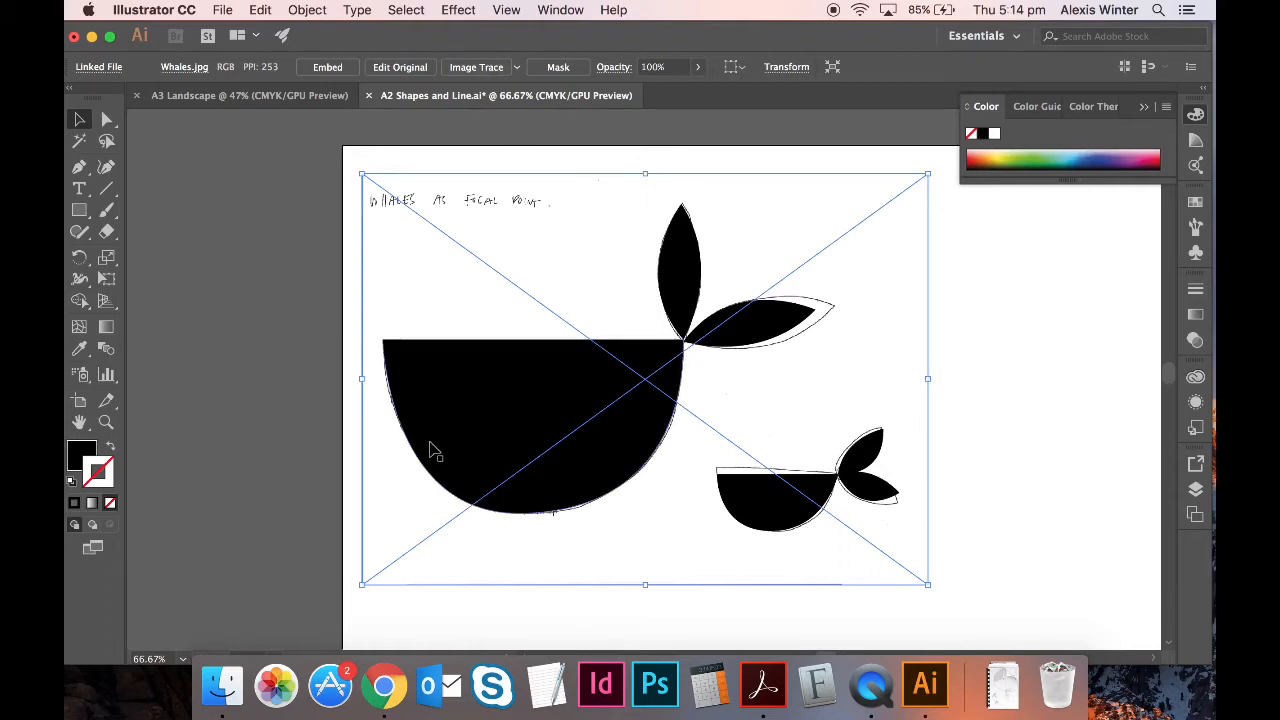
left_click(307, 10)
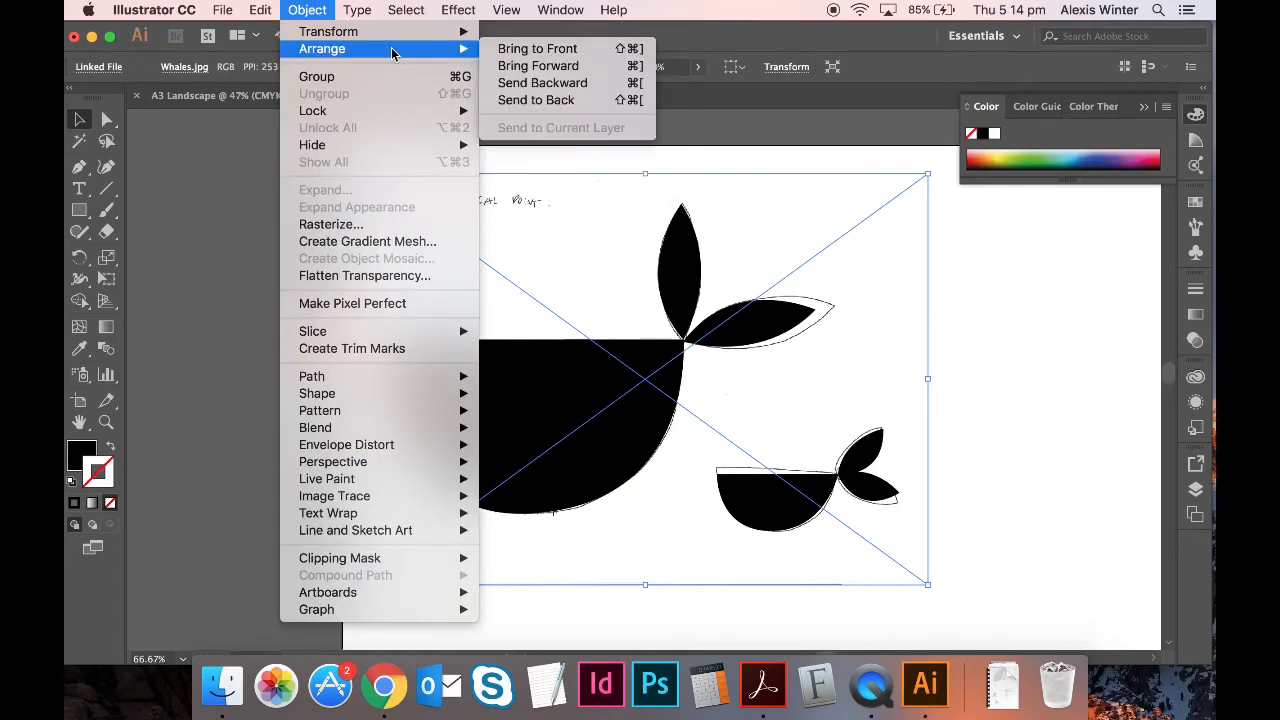
mouse_move(330, 48)
left_click(596, 50)
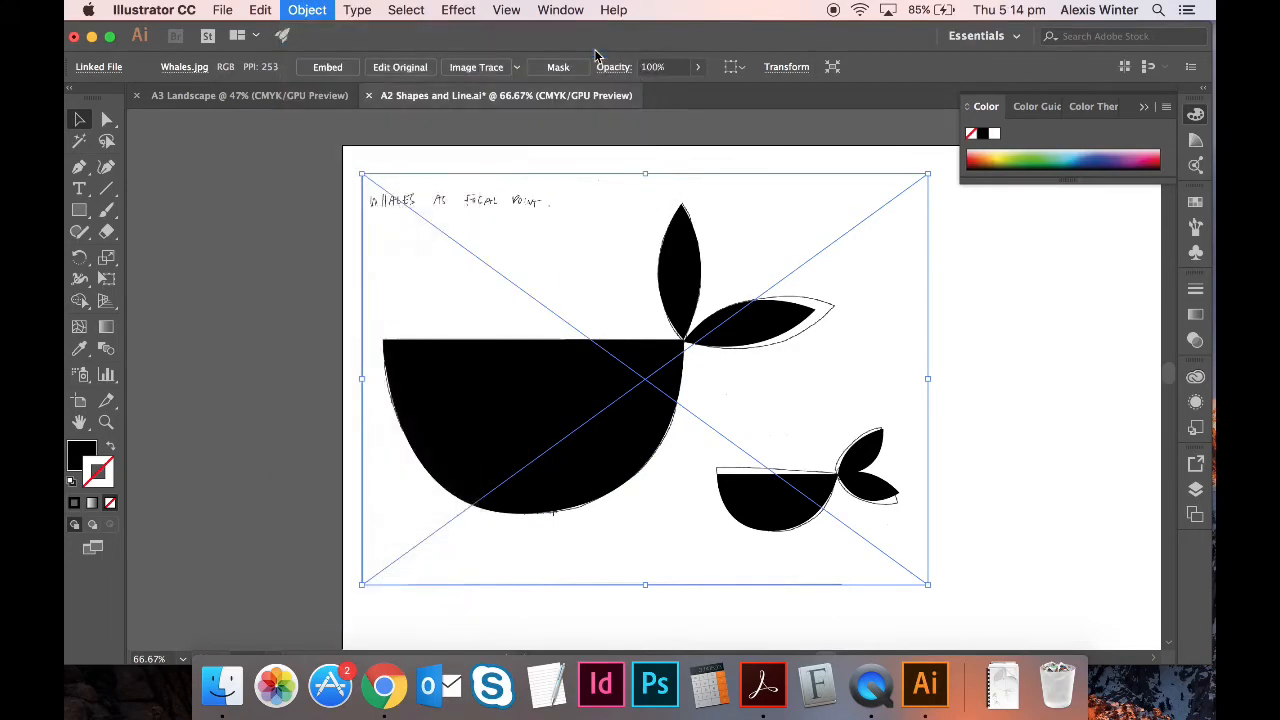
left_click(1114, 437)
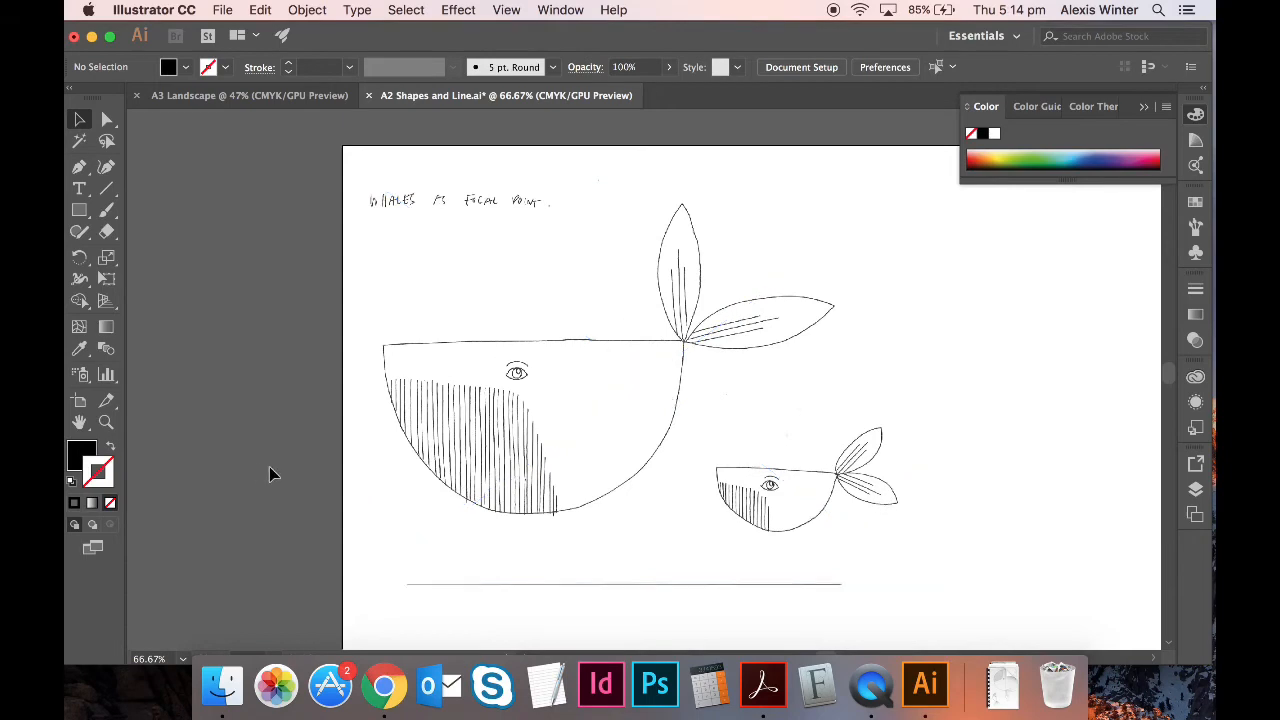
- Zoom in on the big whale's tail and draw a straight line along the upper fluke's middle stroke
key("super+equal")
key("super+equal")
key("super+equal")
key("super+equal")
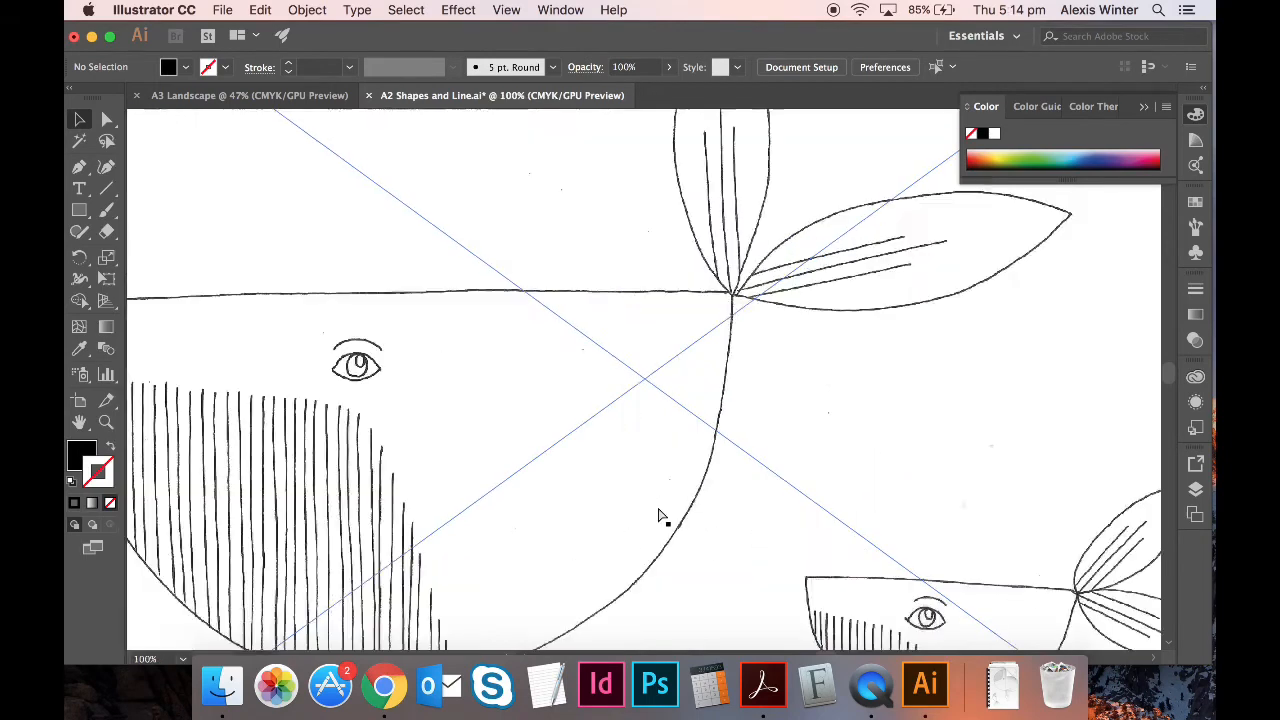
scroll(830, 498, "right", 3)
scroll(830, 498, "up", 2)
scroll(830, 498, "up", 6)
scroll(830, 498, "right", 2)
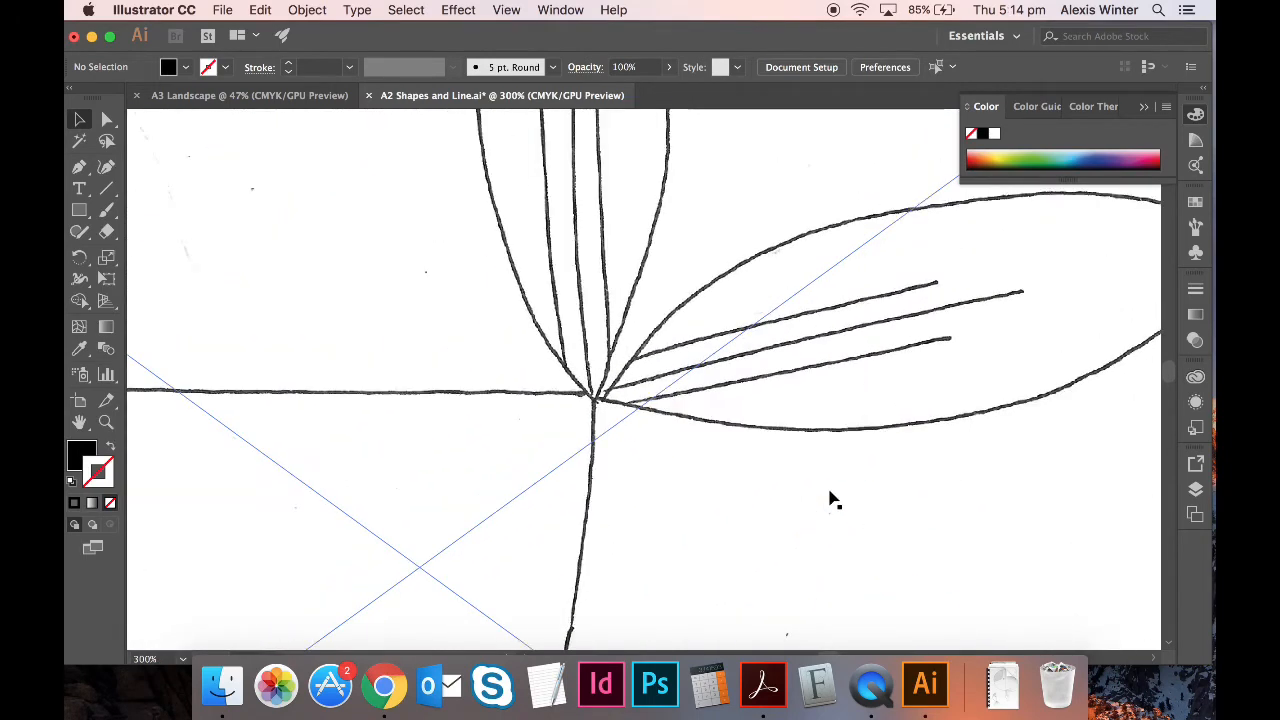
left_click(107, 189)
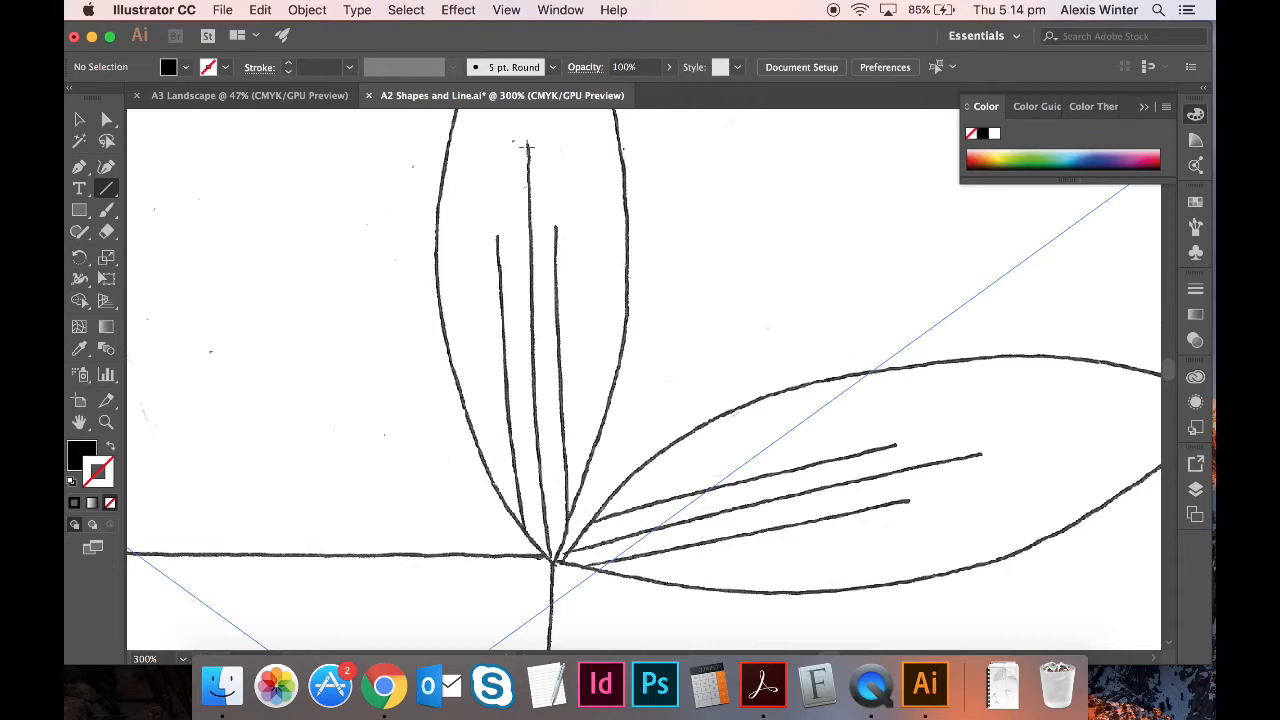
left_click_drag(528, 147, 554, 564)
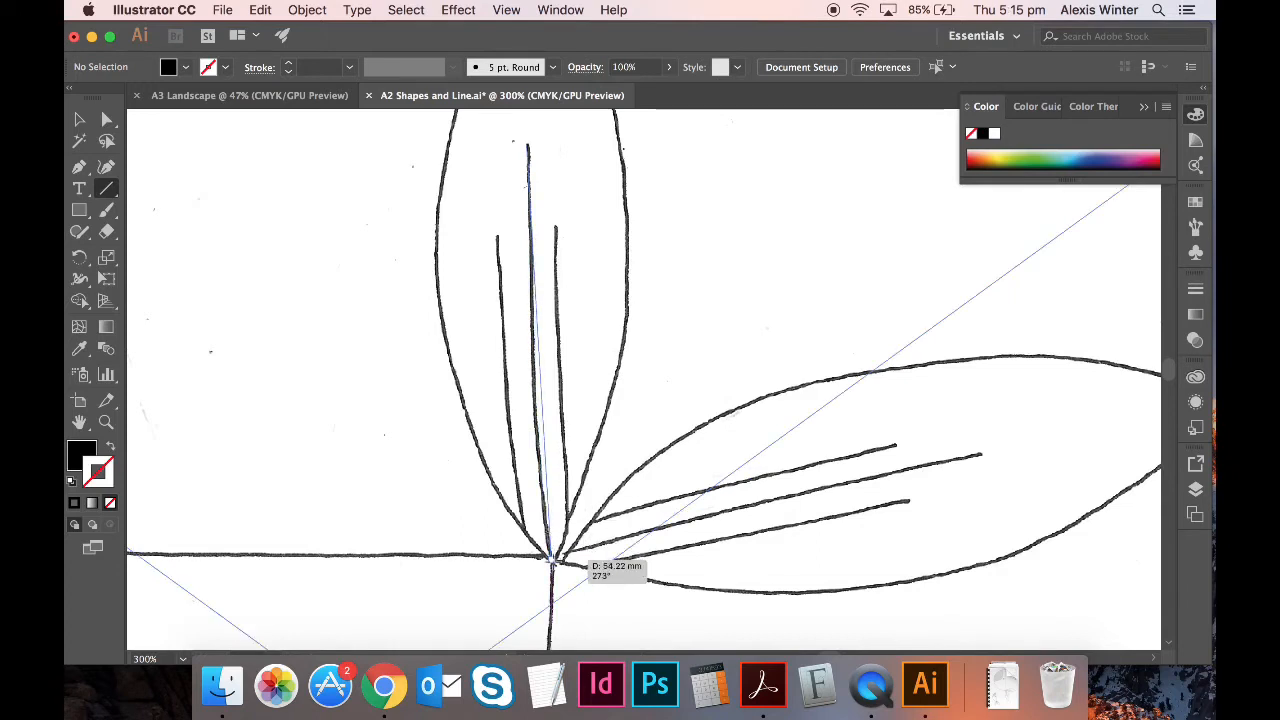
left_click_drag(552, 563, 552, 563)
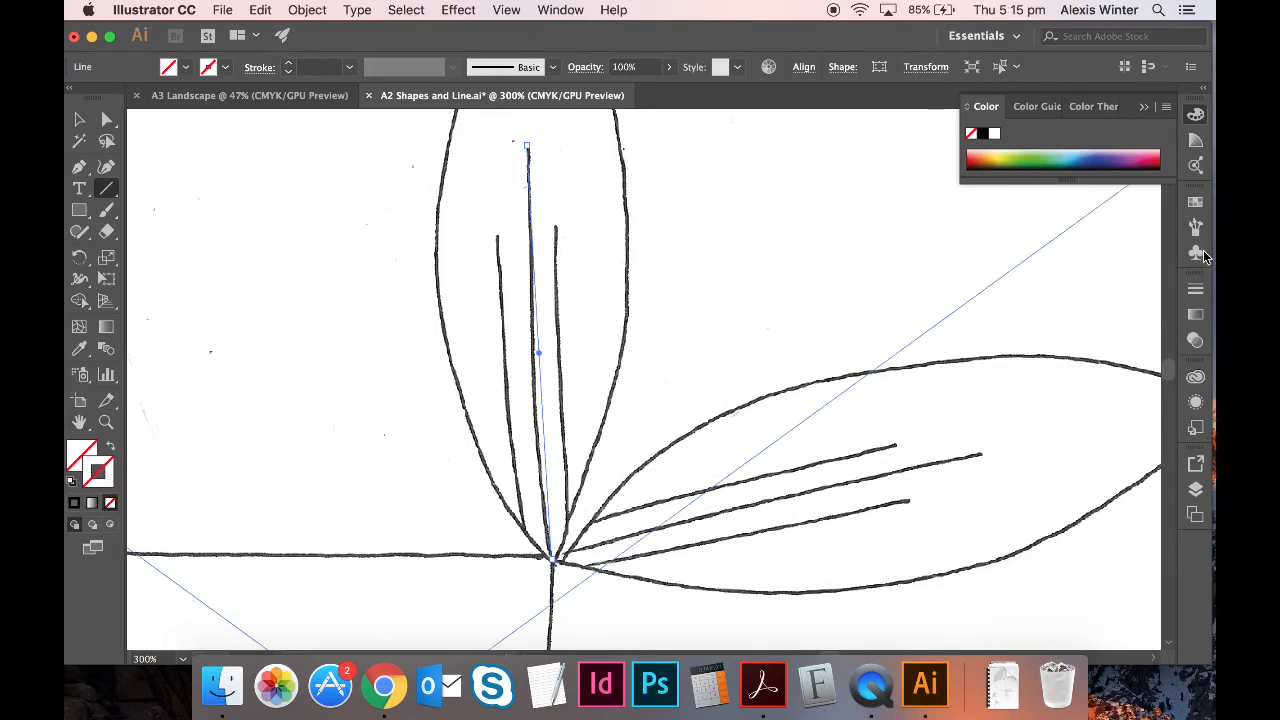
- Set the new line's stroke colour to magenta from the Swatches panel
left_click(1200, 203)
left_click(1010, 252)
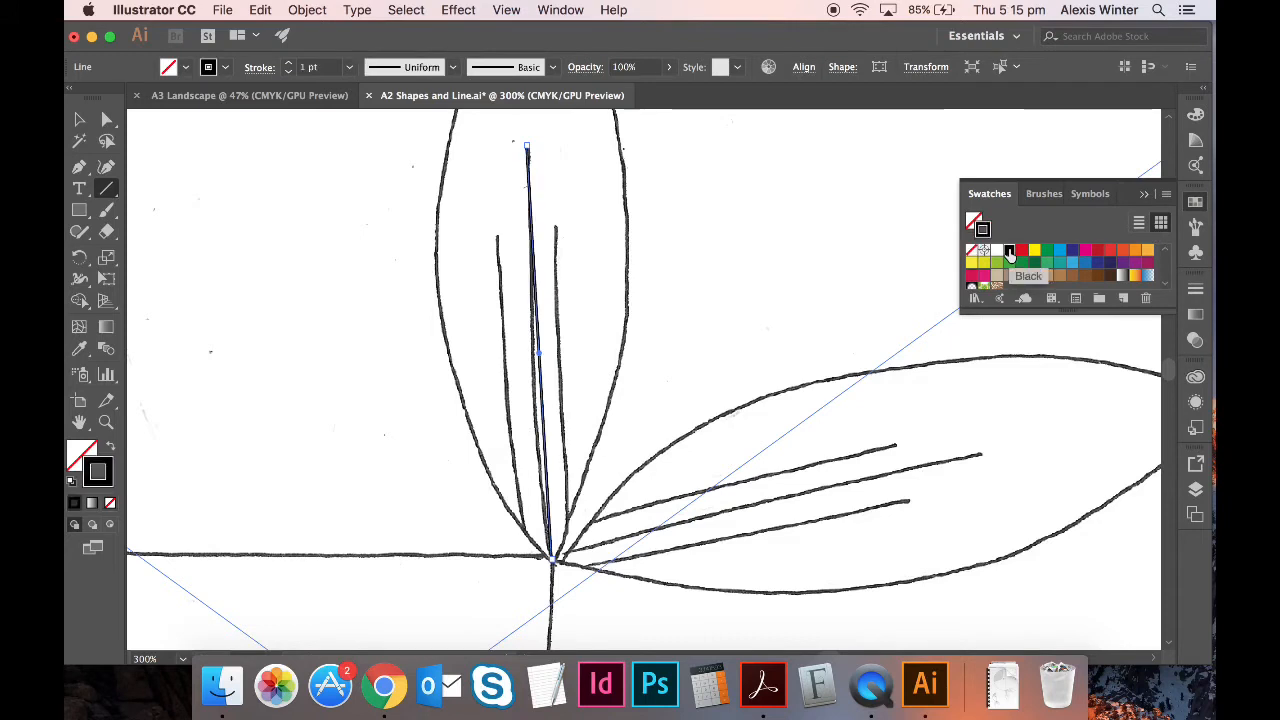
left_click(1058, 251)
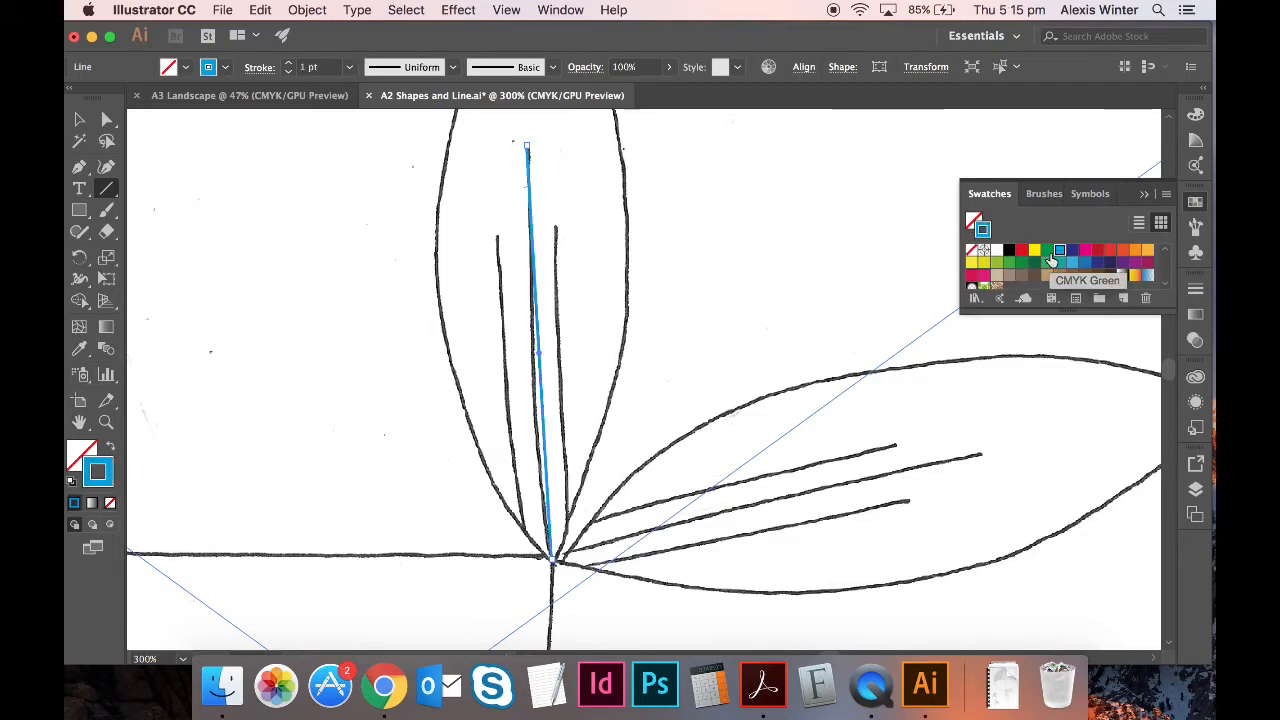
left_click(1085, 251)
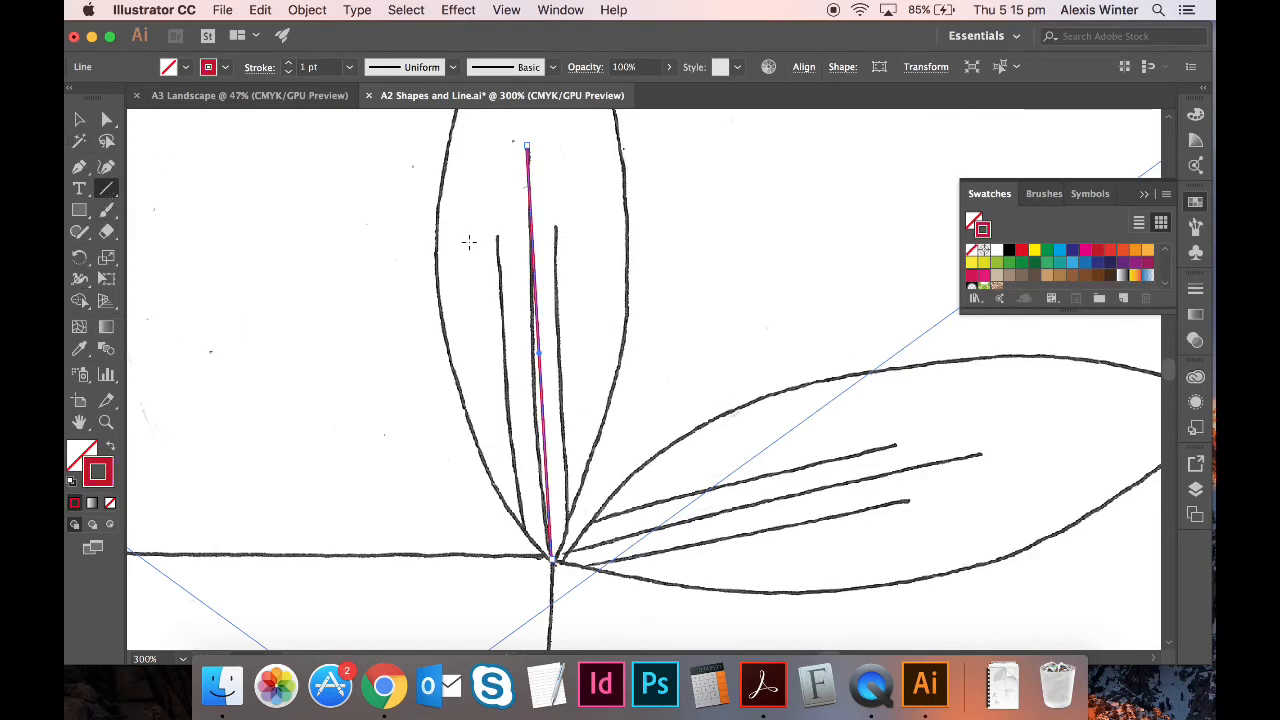
- Add straight lines along the left and right strokes of the upper fluke
mouse_move(497, 238)
left_mouse_down()
mouse_move(543, 478)
mouse_move(525, 525)
left_mouse_up()
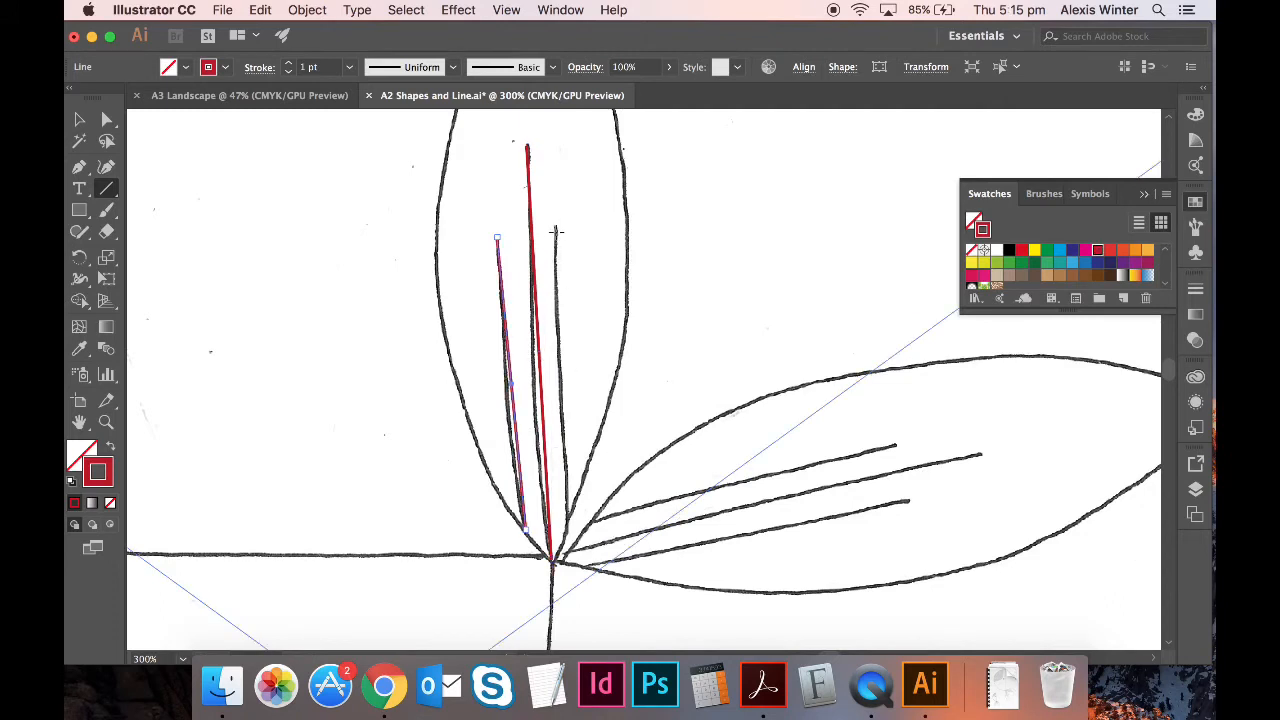
mouse_move(556, 229)
left_mouse_down()
mouse_move(580, 458)
mouse_move(560, 498)
mouse_move(568, 518)
left_mouse_up()
scroll(568, 518, "right", 5)
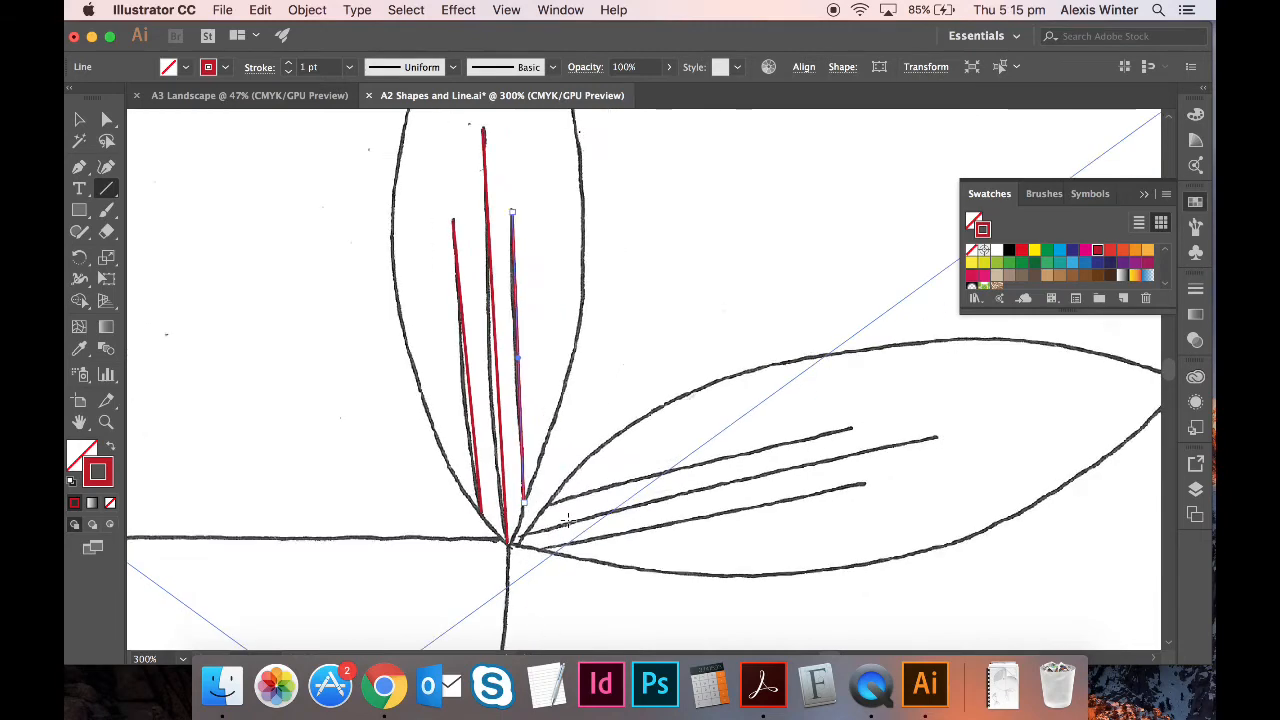
- Trace the lower fluke's three lines from their tips to the tail junction
left_click_drag(790, 424, 381, 519)
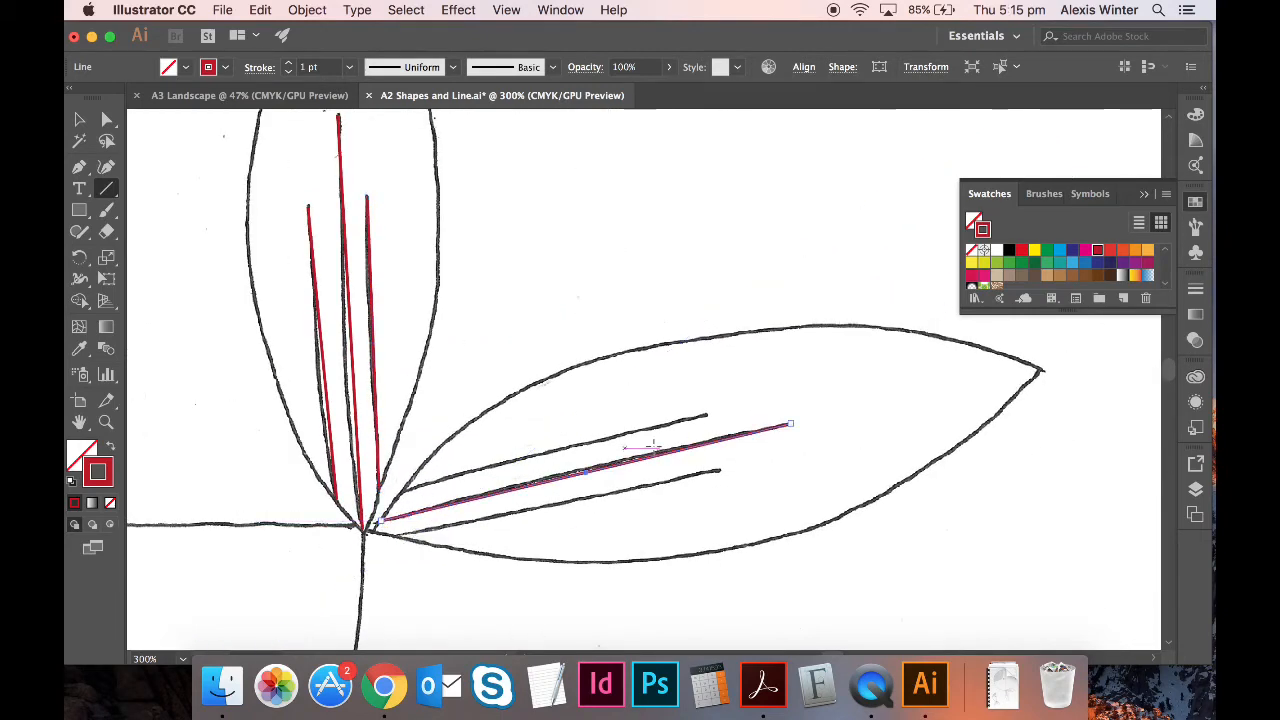
left_click_drag(705, 416, 403, 490)
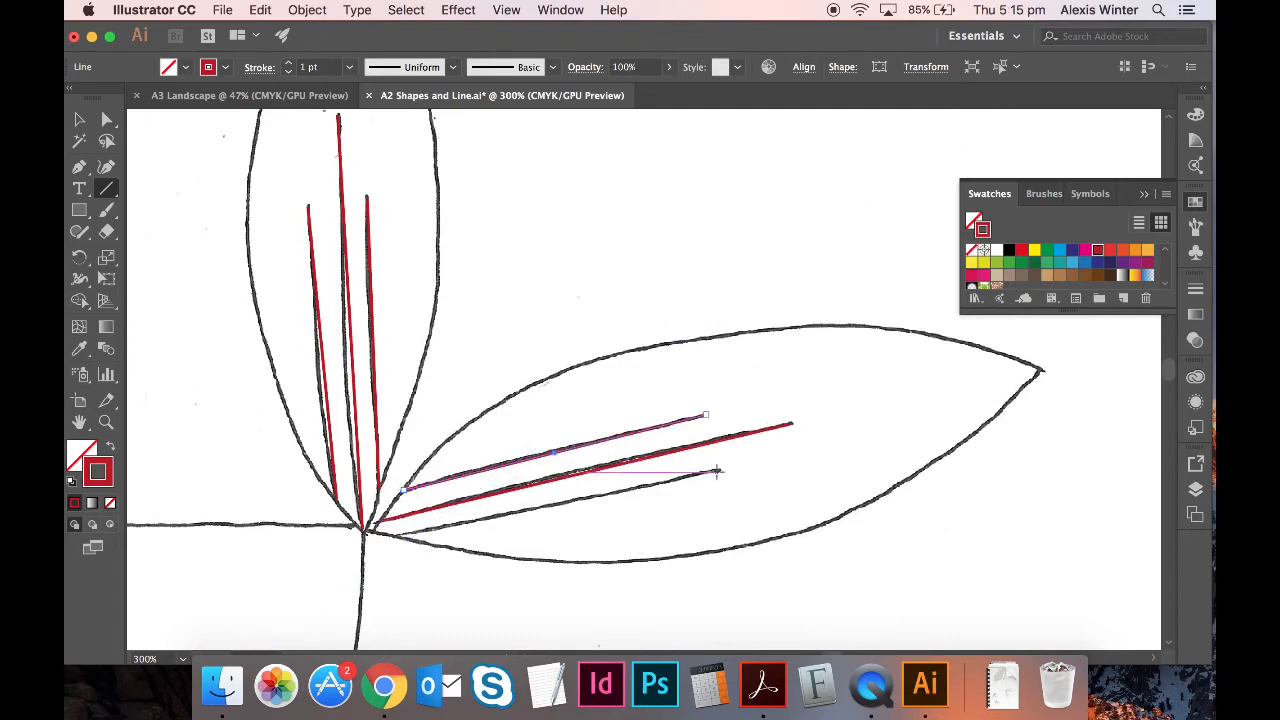
mouse_move(718, 470)
left_mouse_down()
mouse_move(405, 524)
mouse_move(397, 537)
left_mouse_up()
scroll(557, 513, "left", 5)
scroll(557, 513, "down", 2)
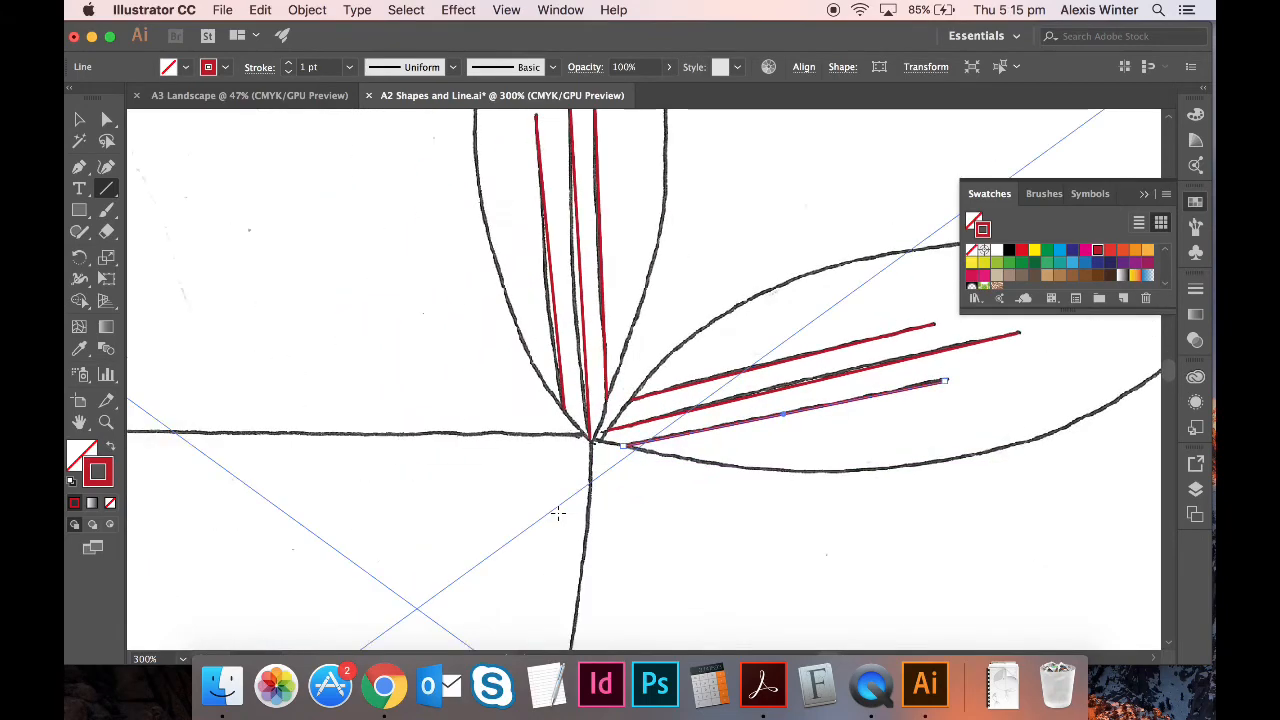
scroll(557, 513, "left", 10)
scroll(557, 513, "down", 8)
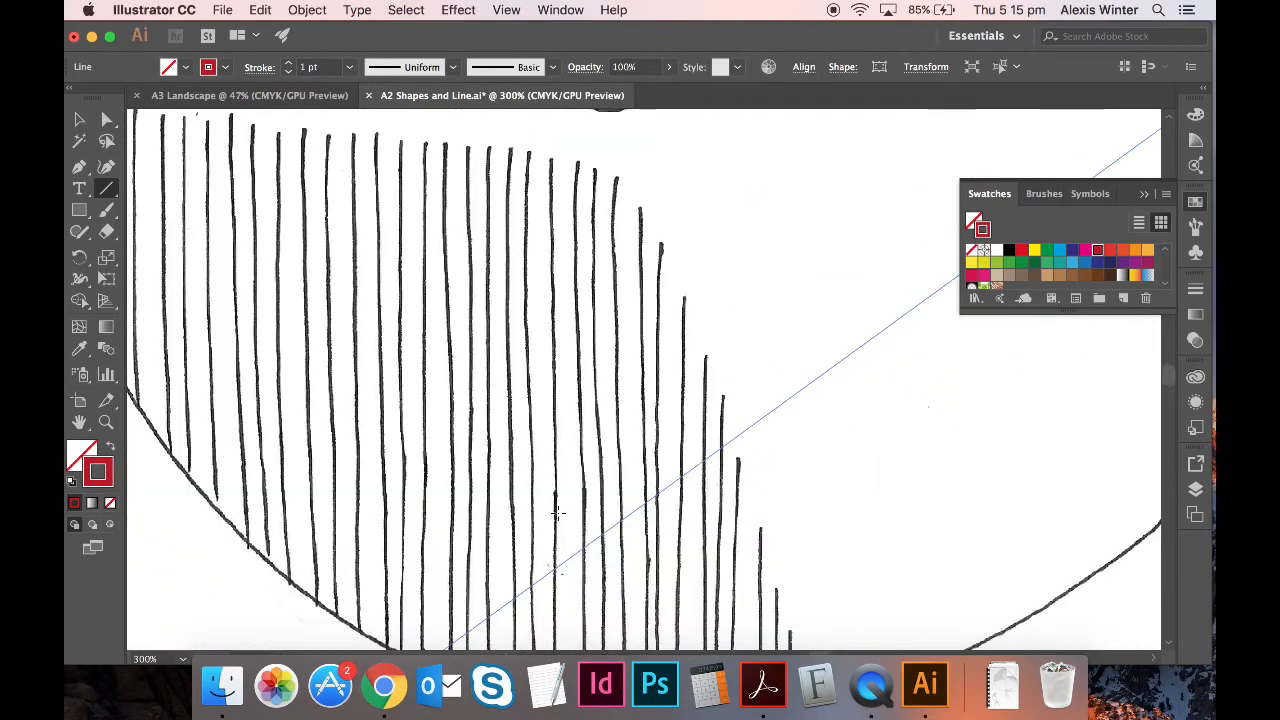
- Trace the first nine leftmost hatching lines vertically down to the body's curved edge
scroll(557, 513, "down", 5)
scroll(557, 513, "right", 3)
scroll(557, 513, "up", 12)
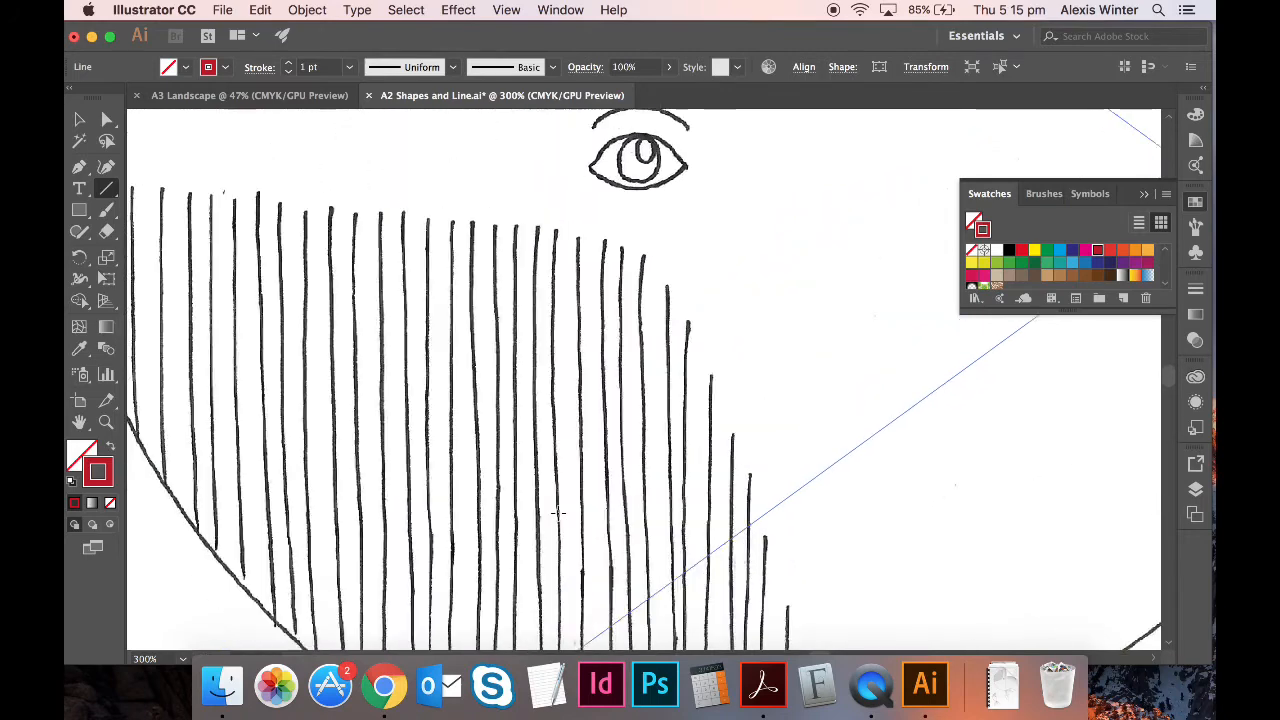
scroll(557, 513, "left", 10)
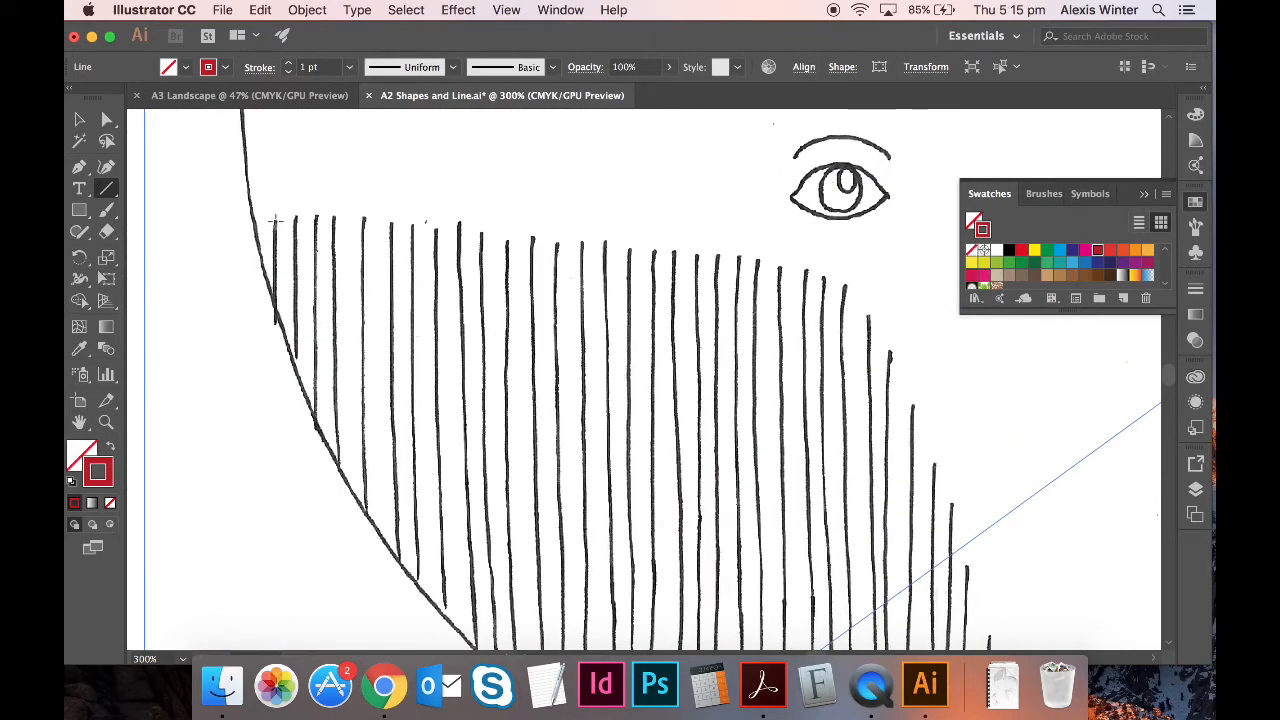
left_click_drag(275, 219, 275, 305)
left_click_drag(295, 218, 296, 366)
left_click_drag(315, 217, 316, 420)
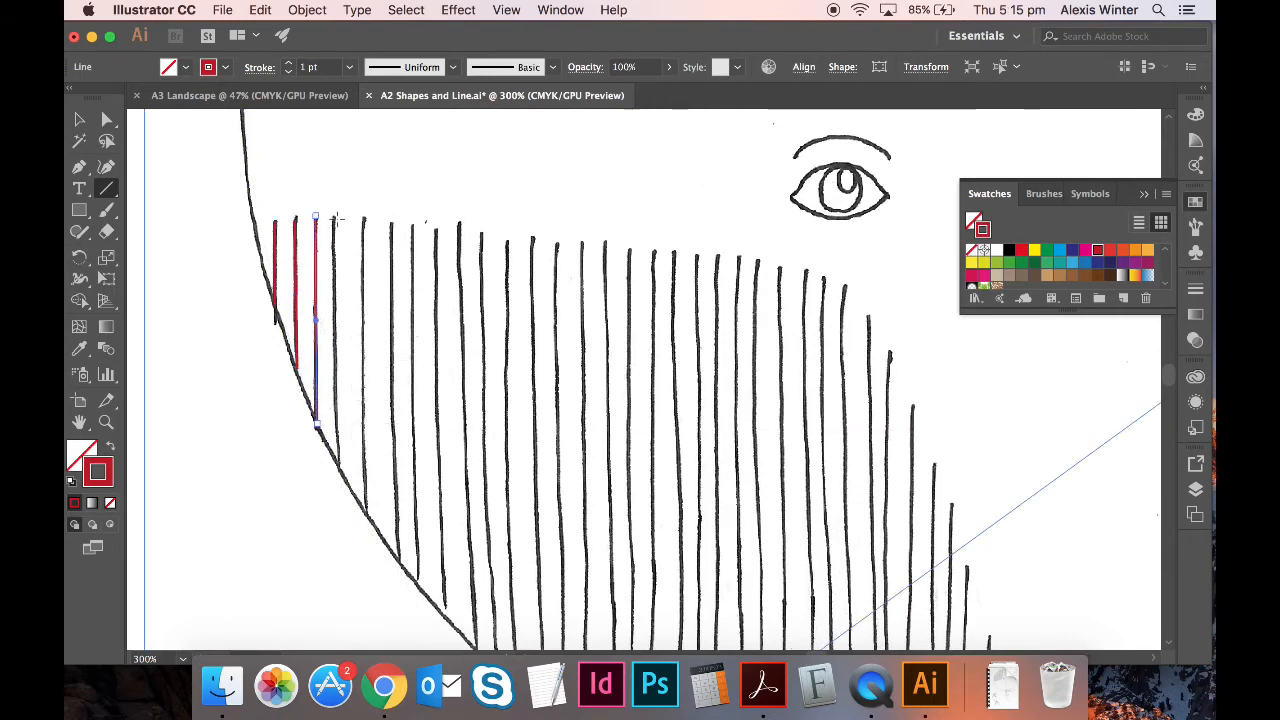
left_click_drag(340, 217, 340, 468)
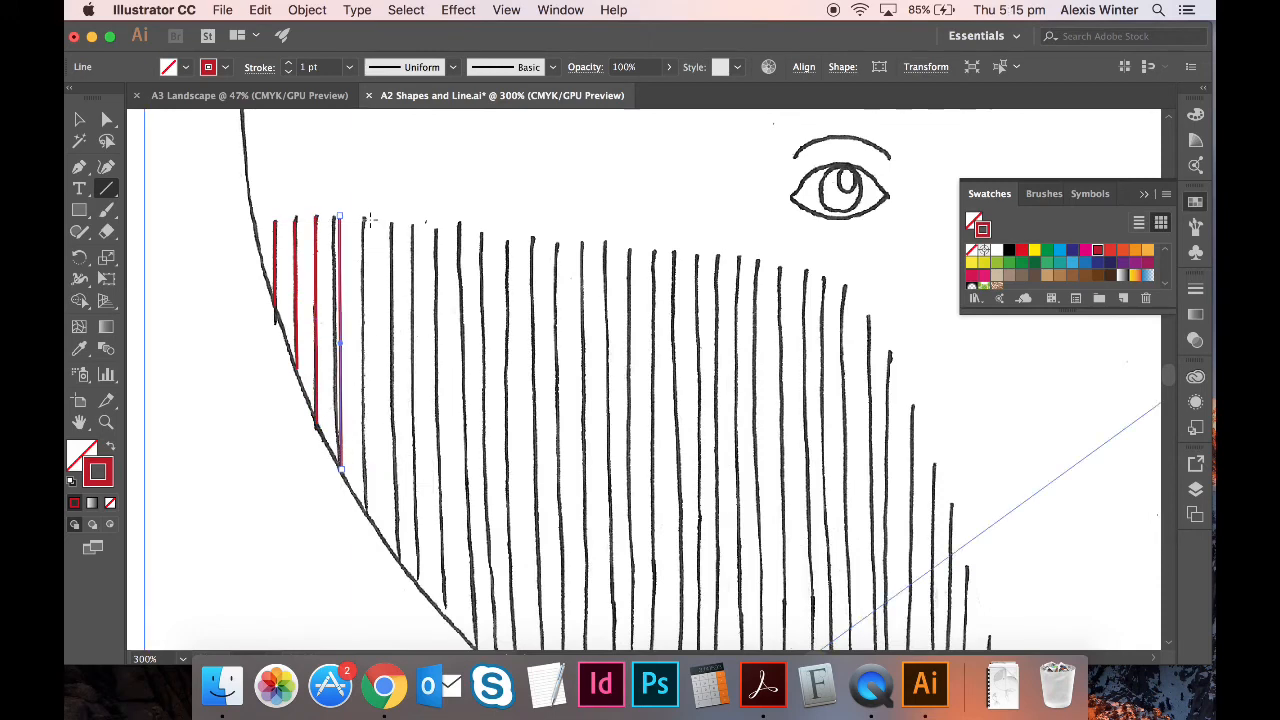
left_click_drag(366, 217, 370, 520)
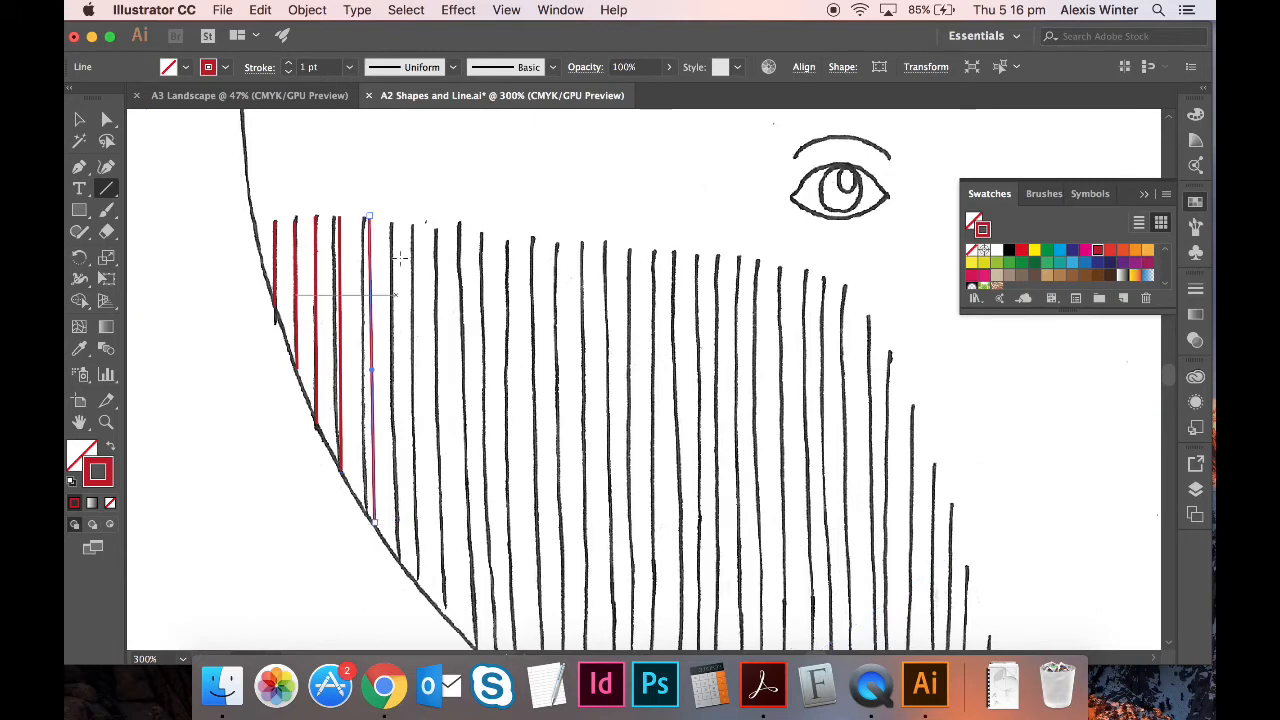
left_click_drag(392, 217, 399, 560)
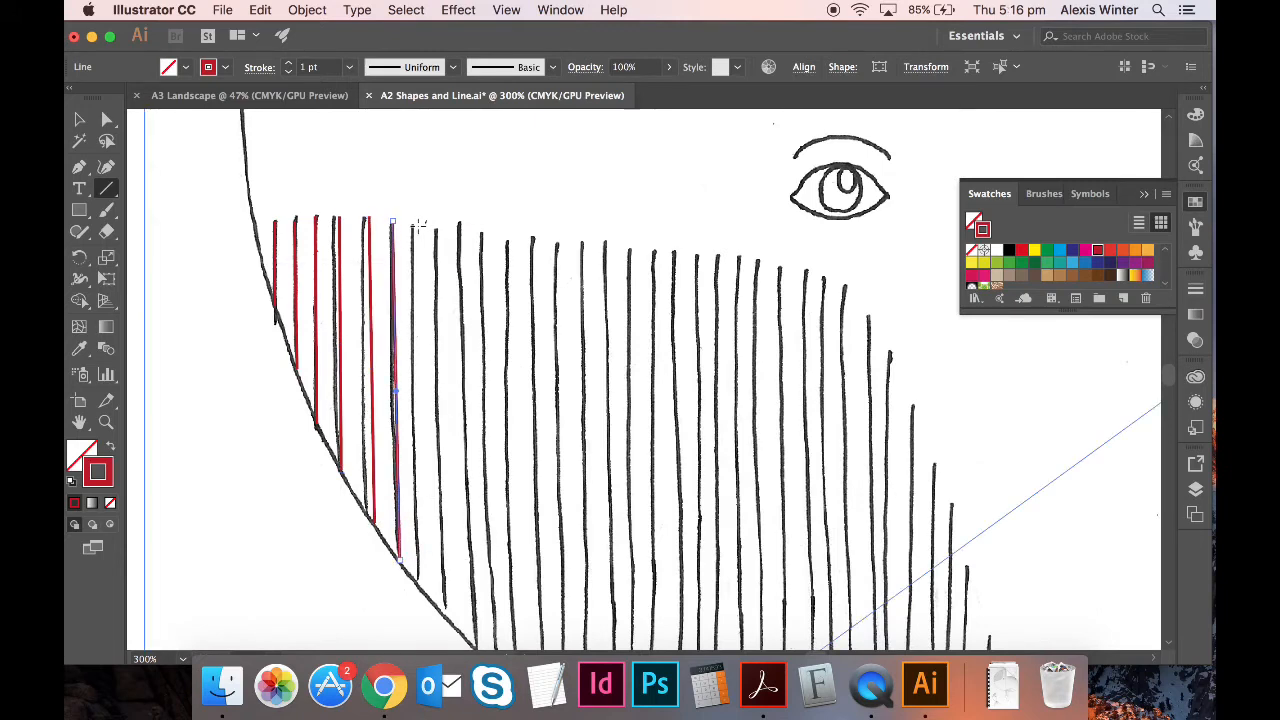
left_click_drag(418, 224, 420, 587)
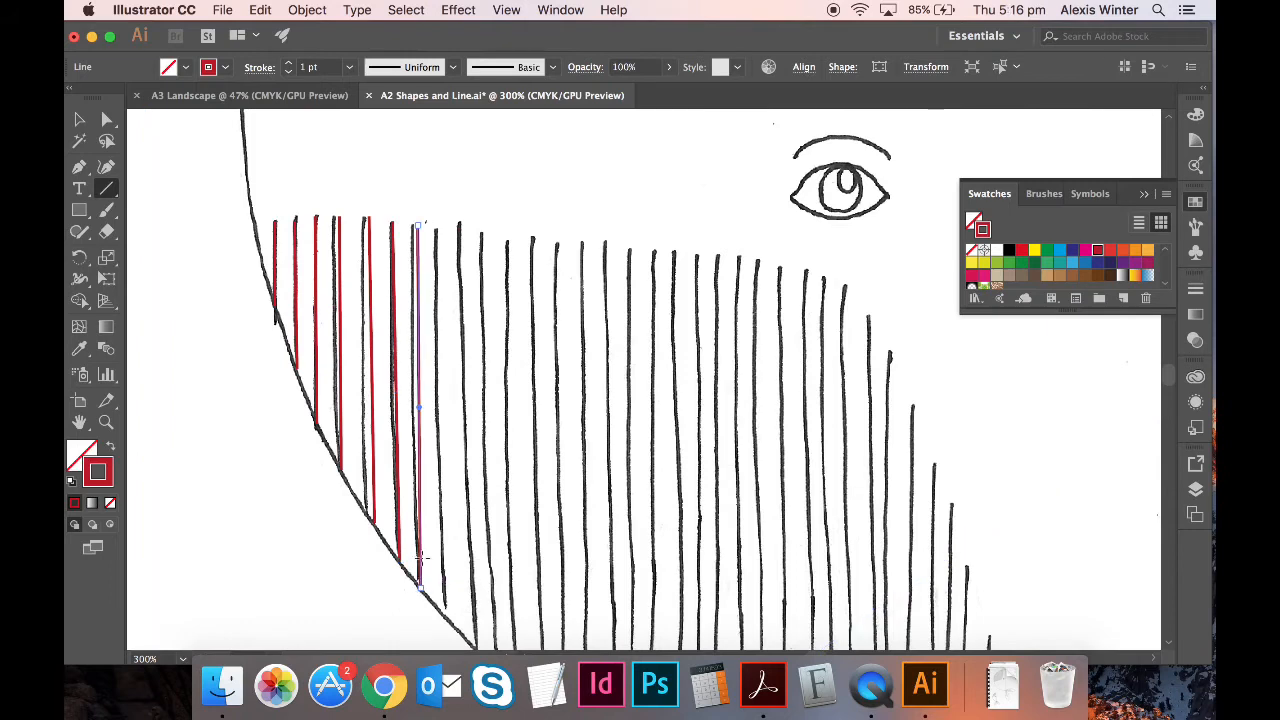
left_click_drag(443, 226, 452, 621)
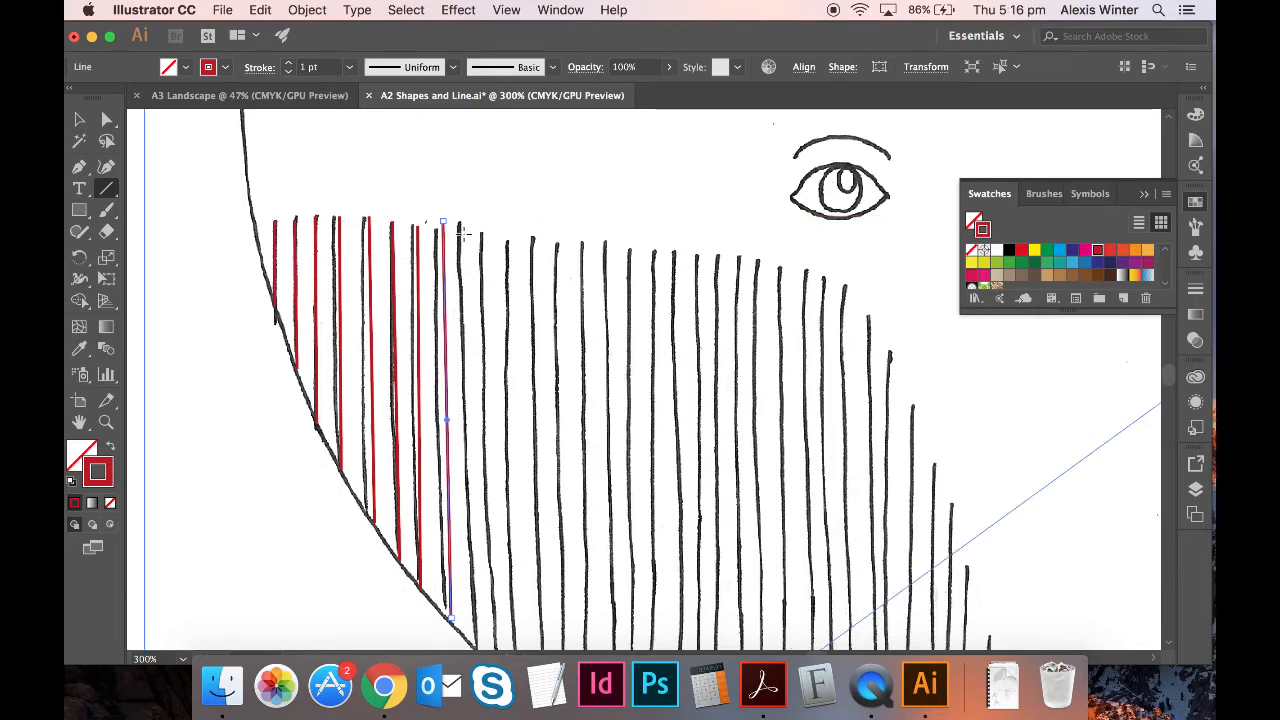
mouse_move(463, 232)
left_mouse_down()
mouse_move(480, 643)
mouse_move(479, 402)
mouse_move(478, 425)
left_mouse_up()
- Trace five more vertical hatching lines down to the curve, then zoom out to review
key("super+minus")
key("super+minus")
key("super+minus")
key("super+equal")
key("super+equal")
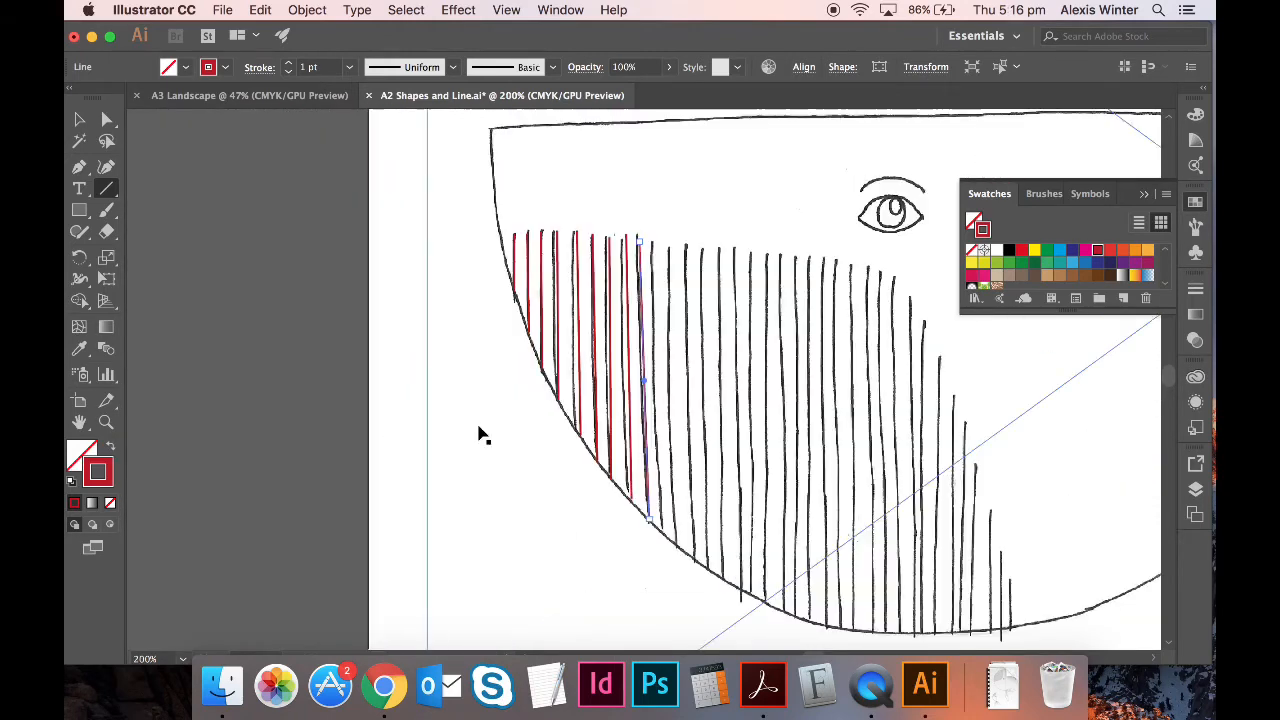
key("super+equal")
scroll(477, 424, "right", 5)
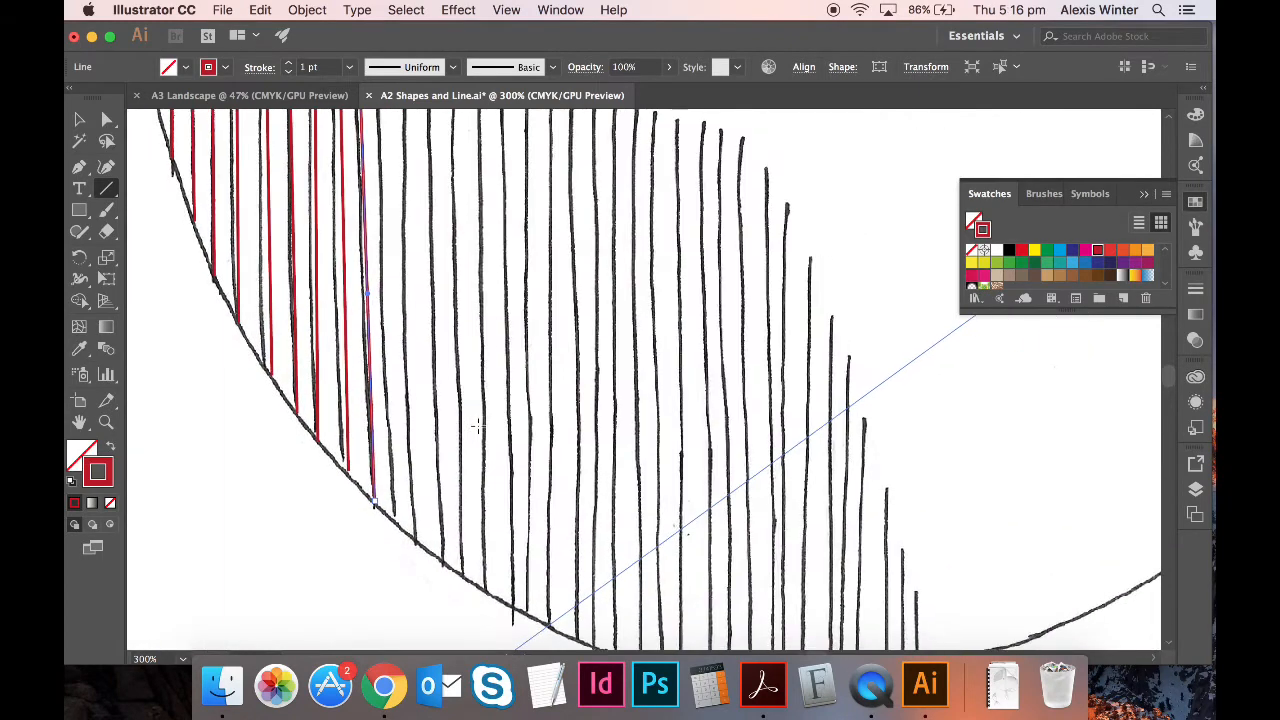
scroll(477, 425, "up", 2)
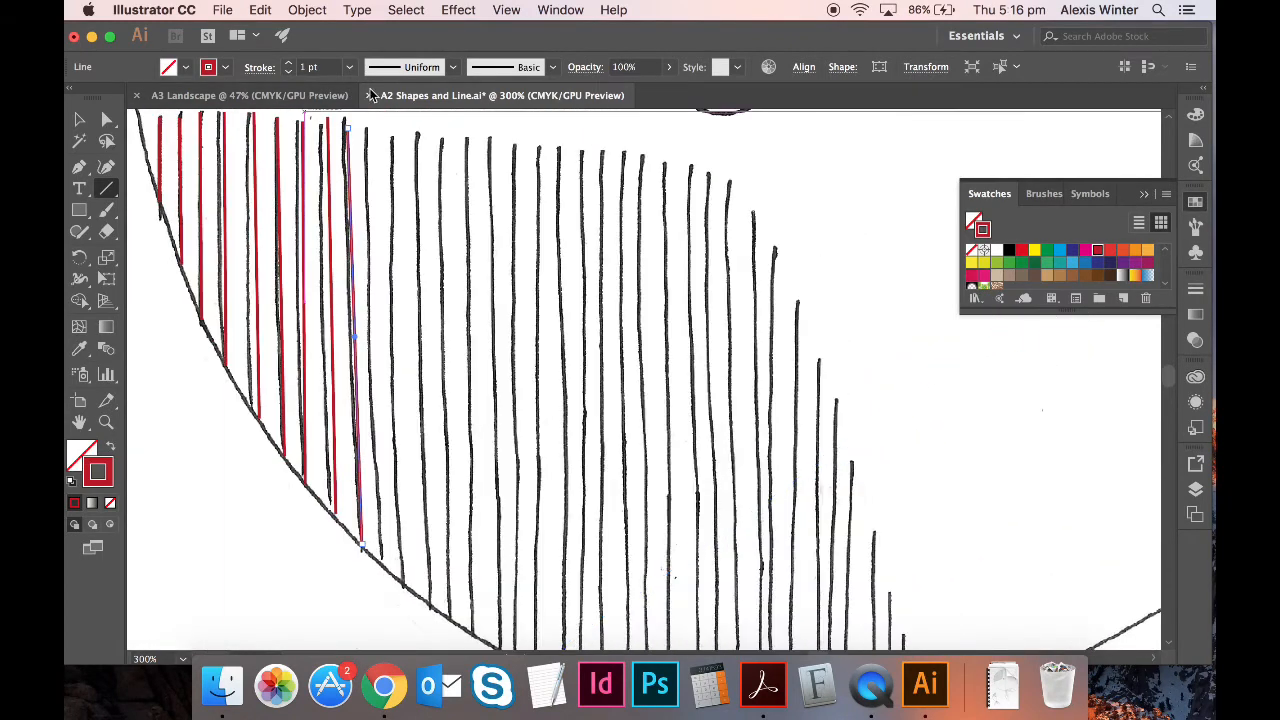
mouse_move(367, 127)
left_mouse_down()
mouse_move(365, 456)
mouse_move(380, 562)
left_mouse_up()
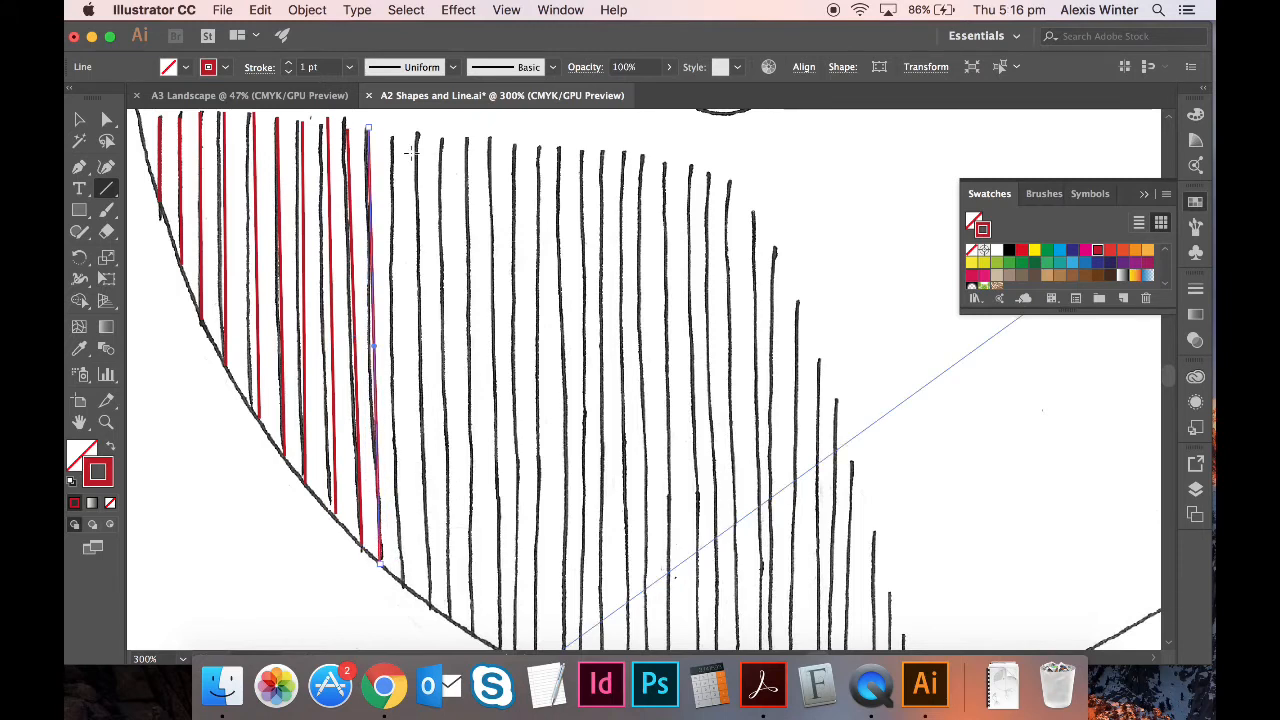
left_click_drag(393, 130, 406, 589)
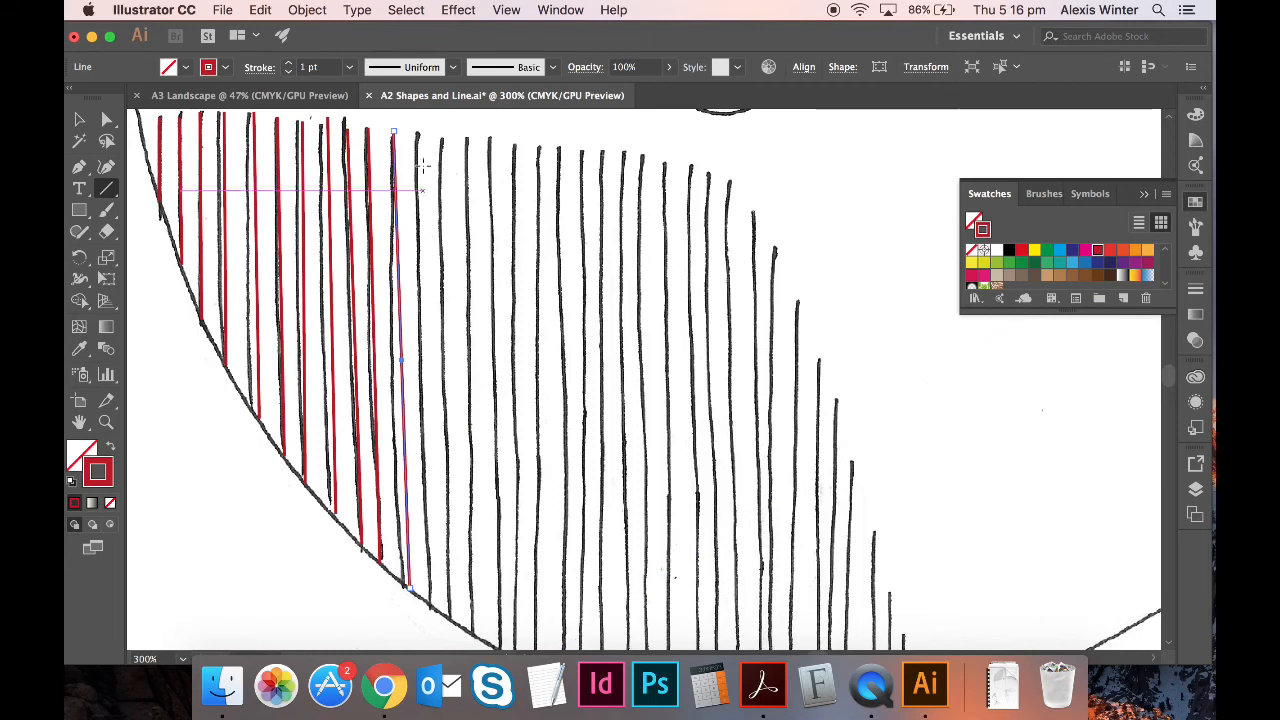
left_click_drag(418, 133, 430, 606)
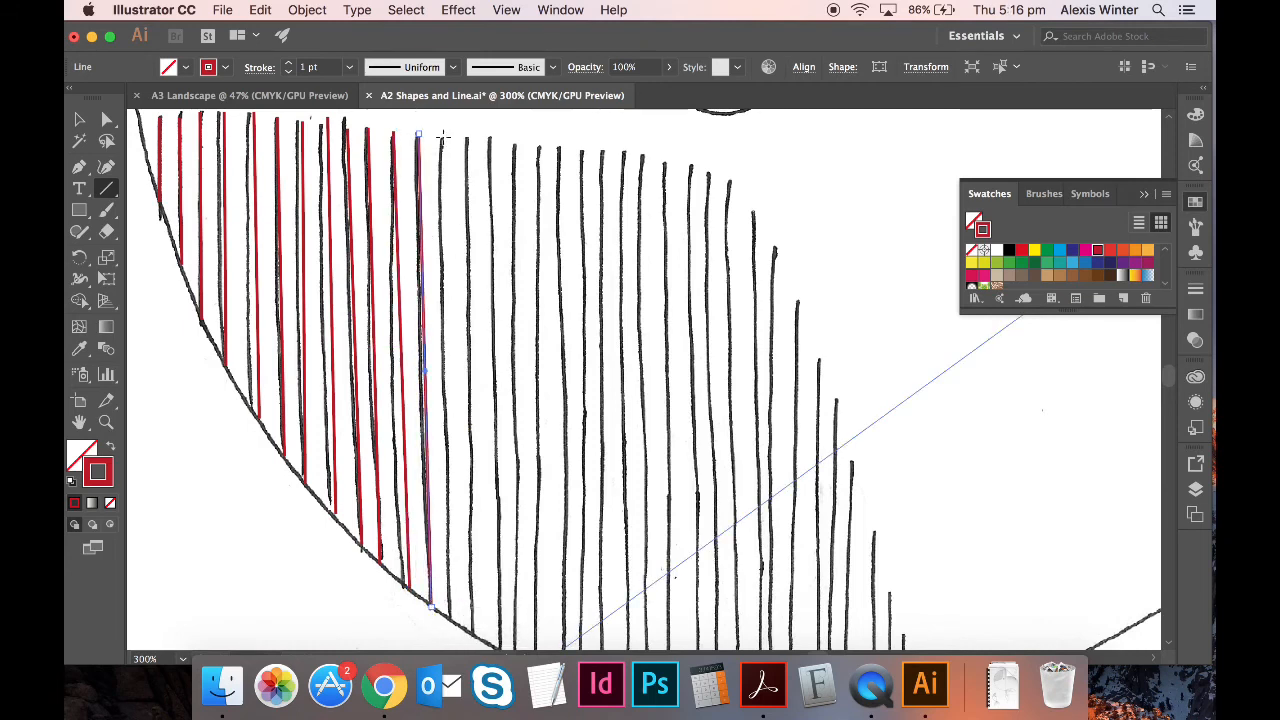
left_click_drag(443, 135, 451, 617)
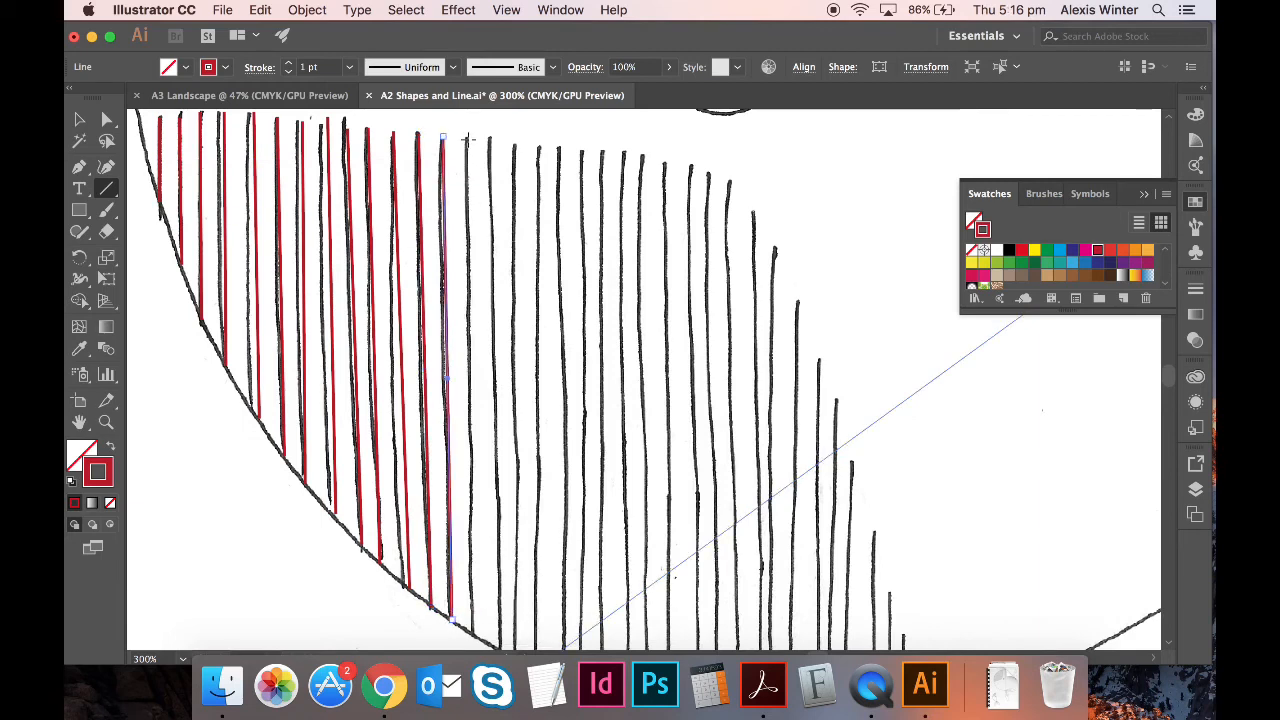
left_click_drag(466, 138, 472, 632)
scroll(556, 577, "right", 4)
scroll(556, 577, "down", 1)
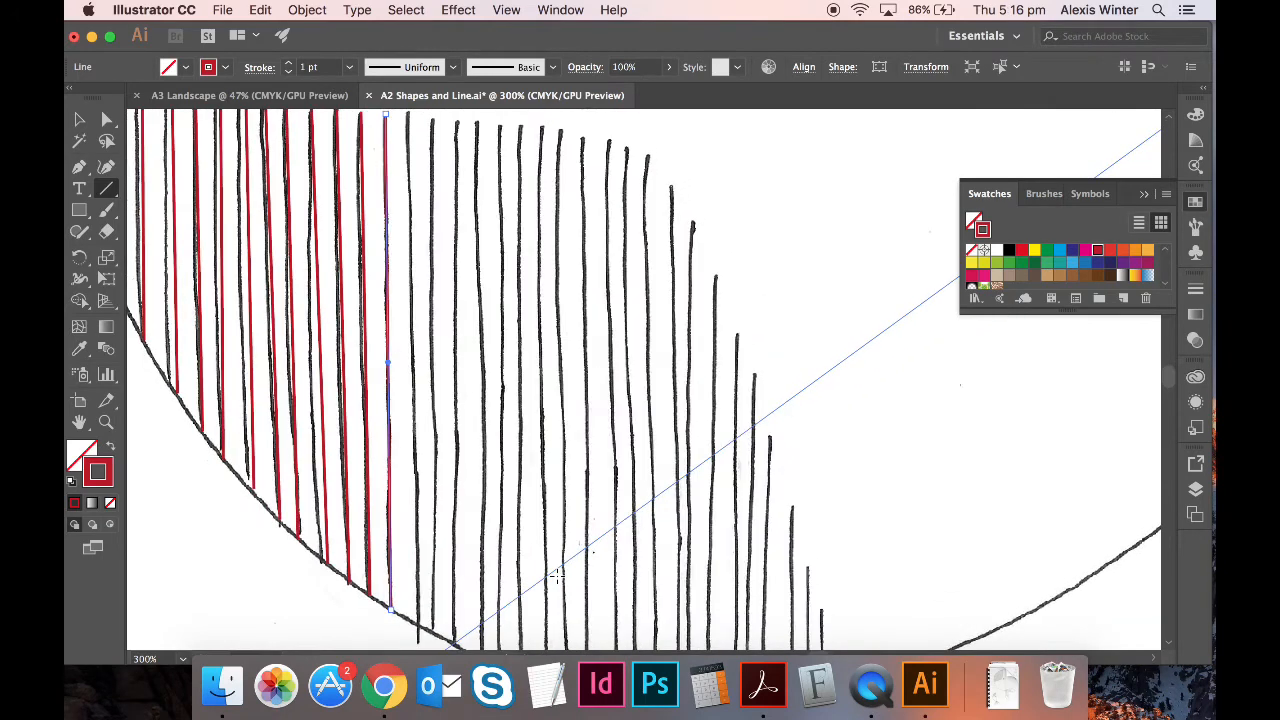
key("super+minus")
- Trace the next twelve long belly stripes with red vertical lines down to the belly arc
scroll(665, 466, "right", 5)
scroll(665, 466, "down", 1)
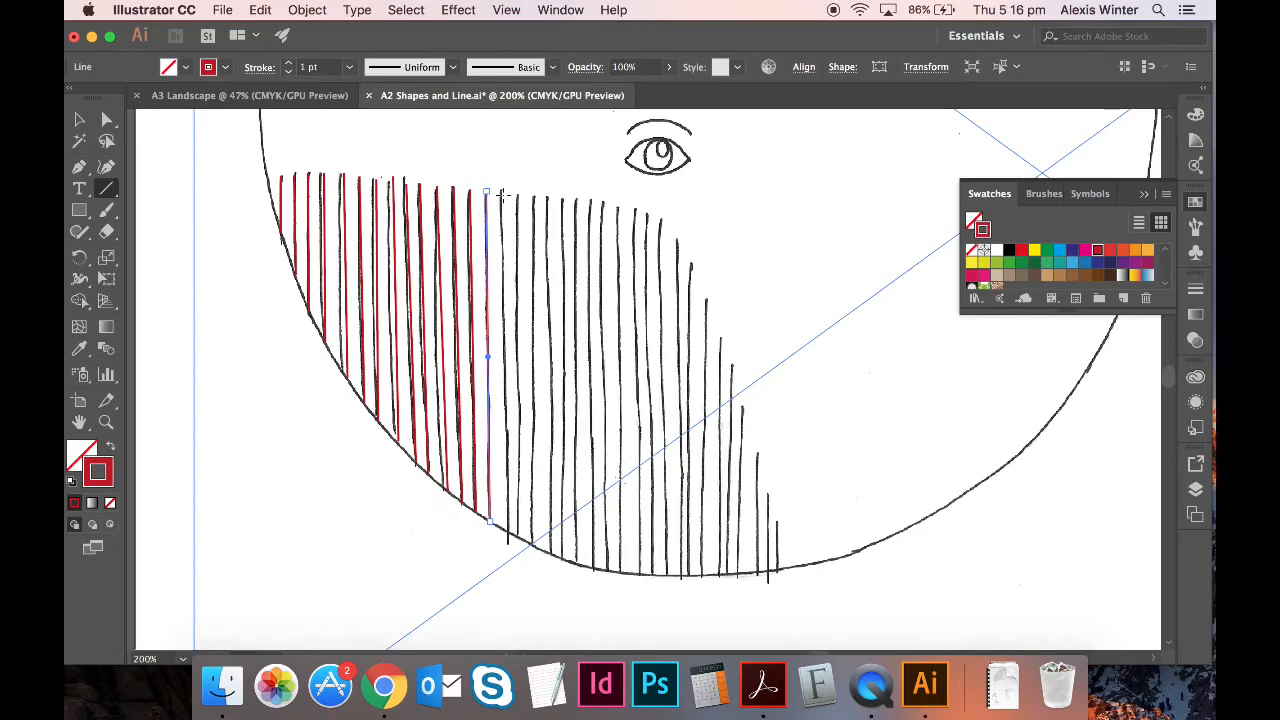
left_click_drag(501, 193, 506, 538)
left_click_drag(518, 193, 519, 543)
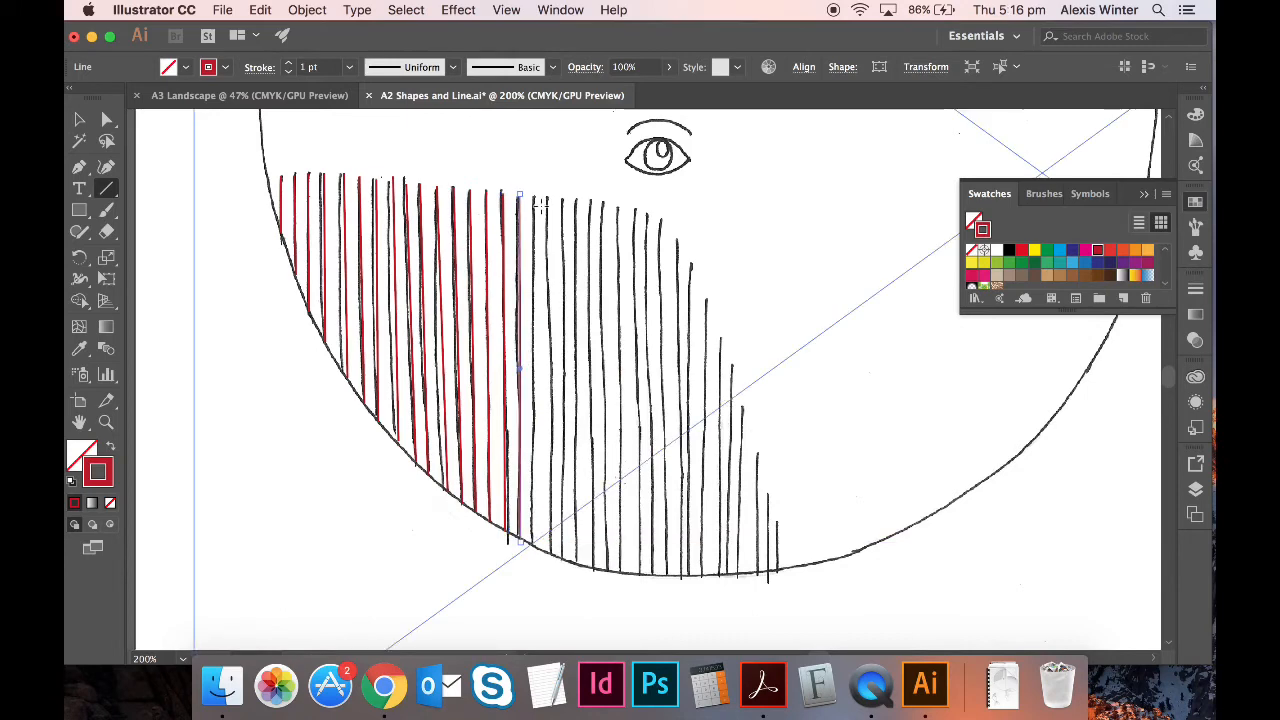
left_click_drag(534, 198, 533, 544)
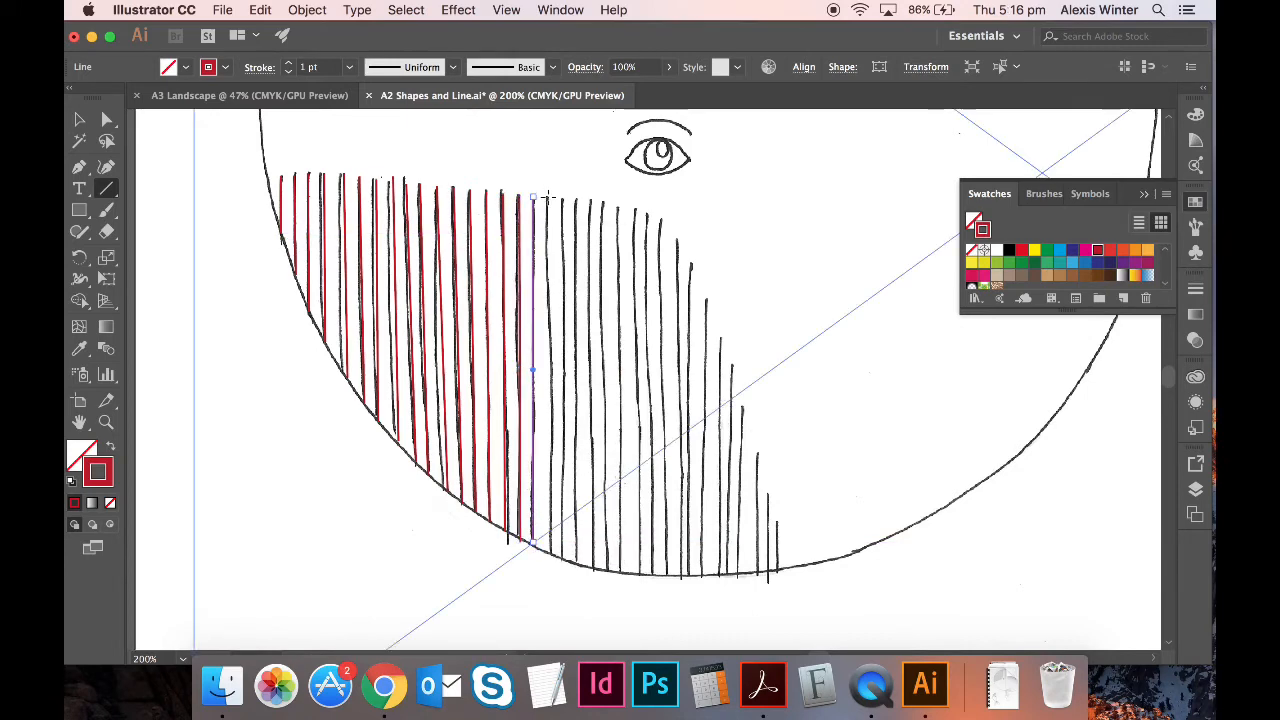
left_click_drag(547, 196, 548, 553)
left_click_drag(562, 200, 562, 556)
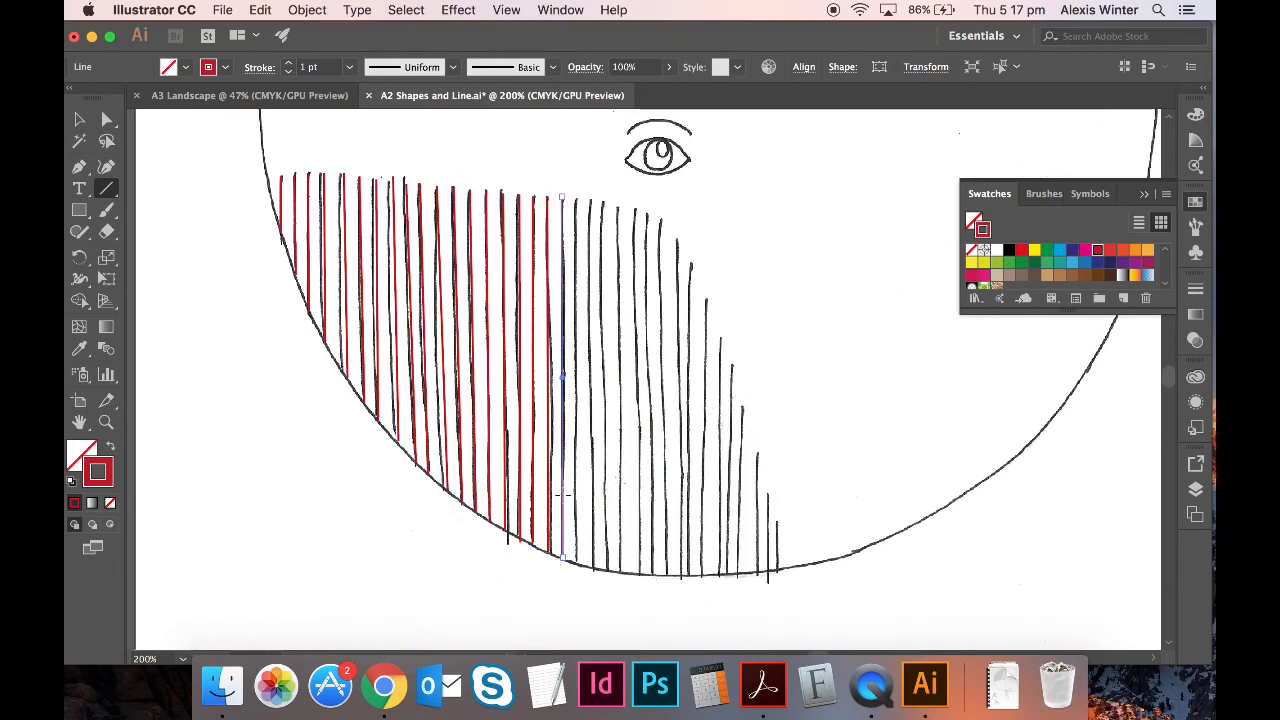
left_click_drag(577, 198, 577, 567)
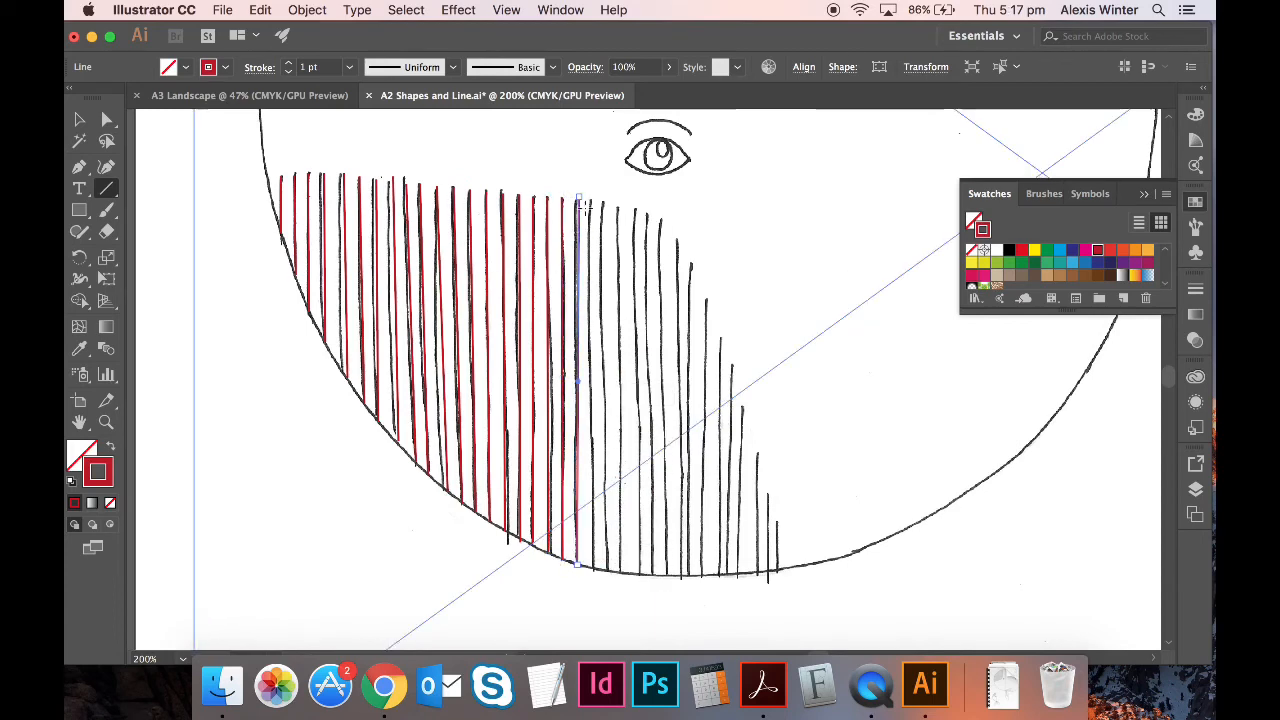
left_click_drag(591, 202, 592, 569)
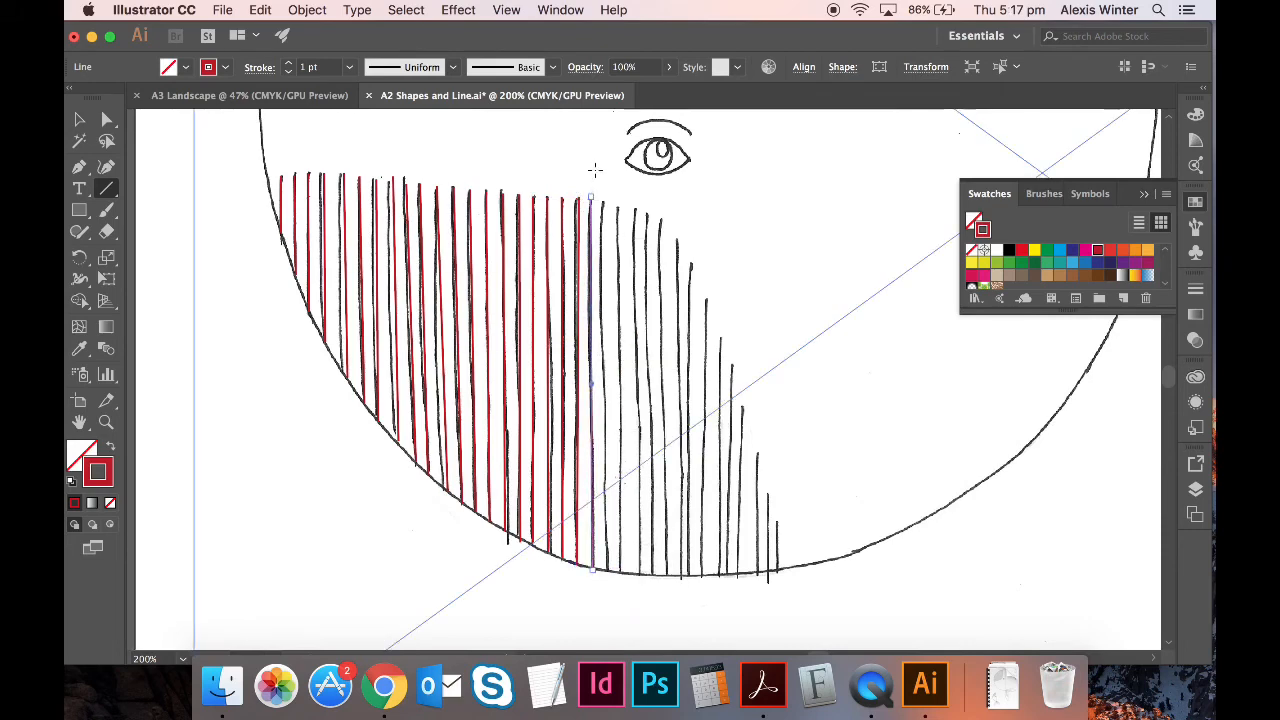
left_click_drag(603, 204, 605, 570)
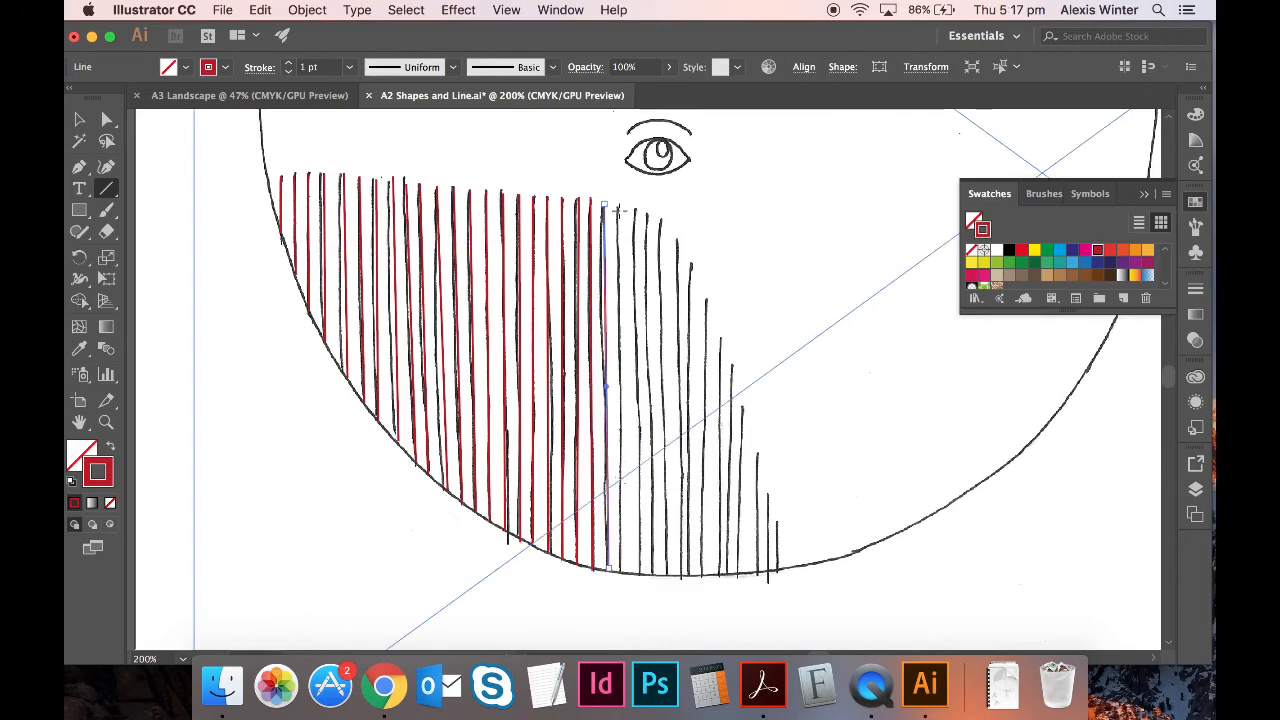
left_click_drag(617, 209, 621, 573)
left_click_drag(632, 208, 637, 577)
left_click_drag(645, 214, 652, 577)
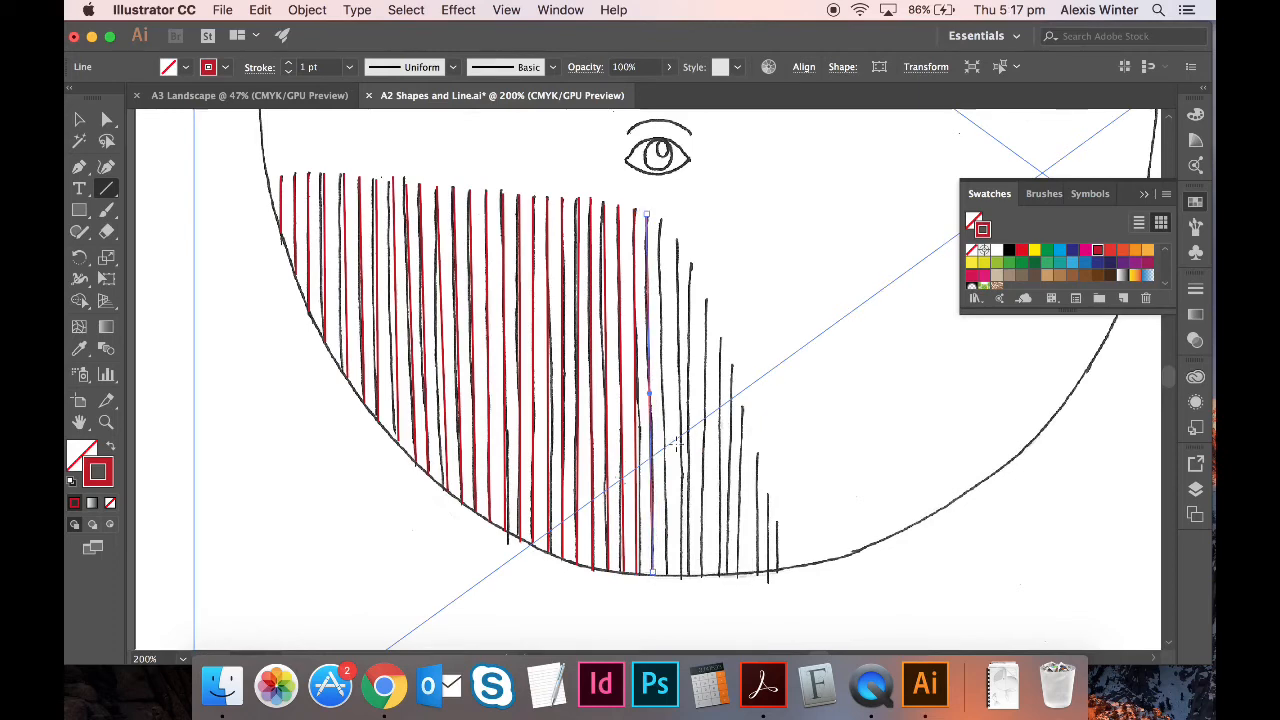
mouse_move(660, 224)
left_mouse_down()
mouse_move(665, 588)
mouse_move(665, 577)
left_mouse_up()
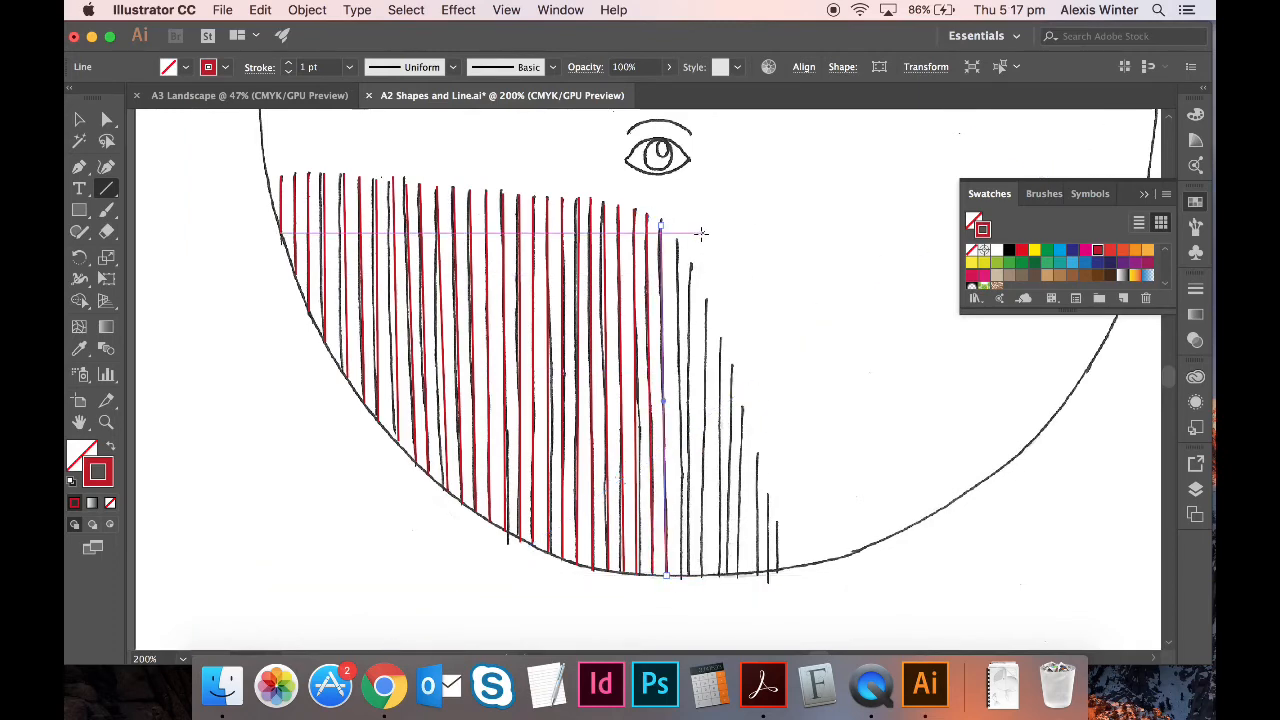
- Trace the shorter rear belly stripes down to the curved underside, ending at the last short stripe
left_click_drag(677, 238, 678, 577)
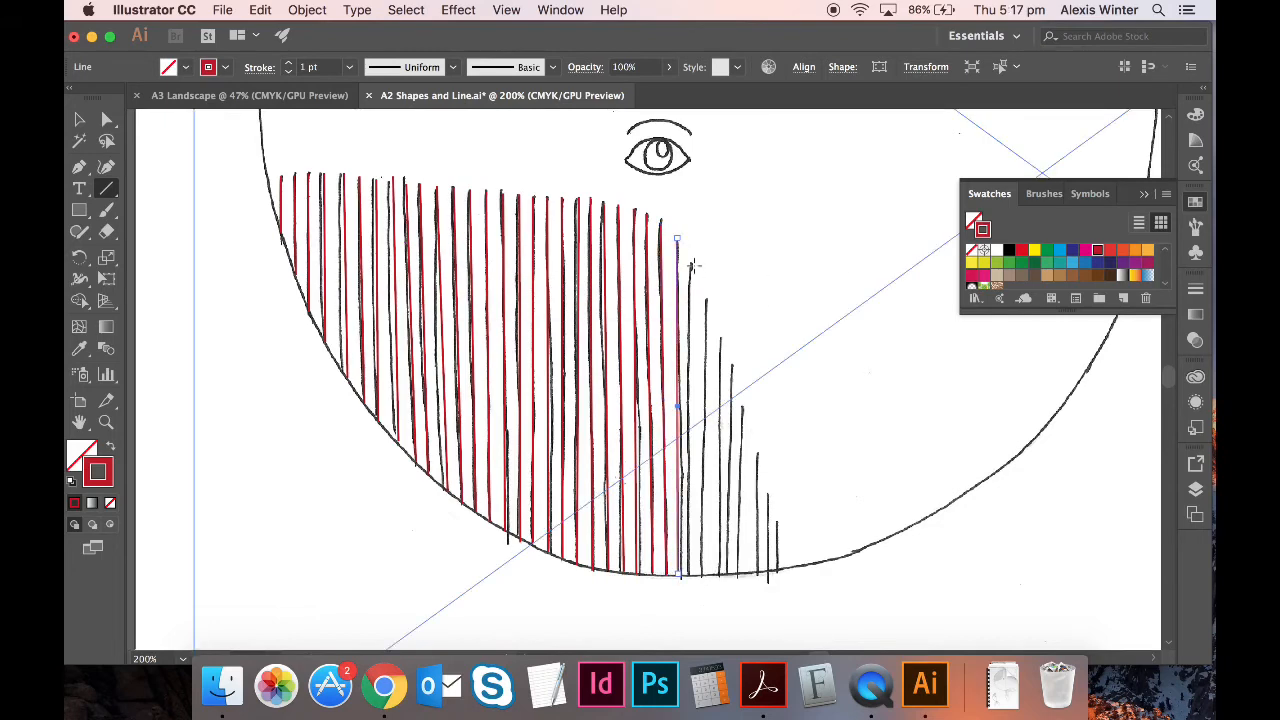
left_click_drag(691, 264, 685, 576)
left_click_drag(707, 303, 706, 575)
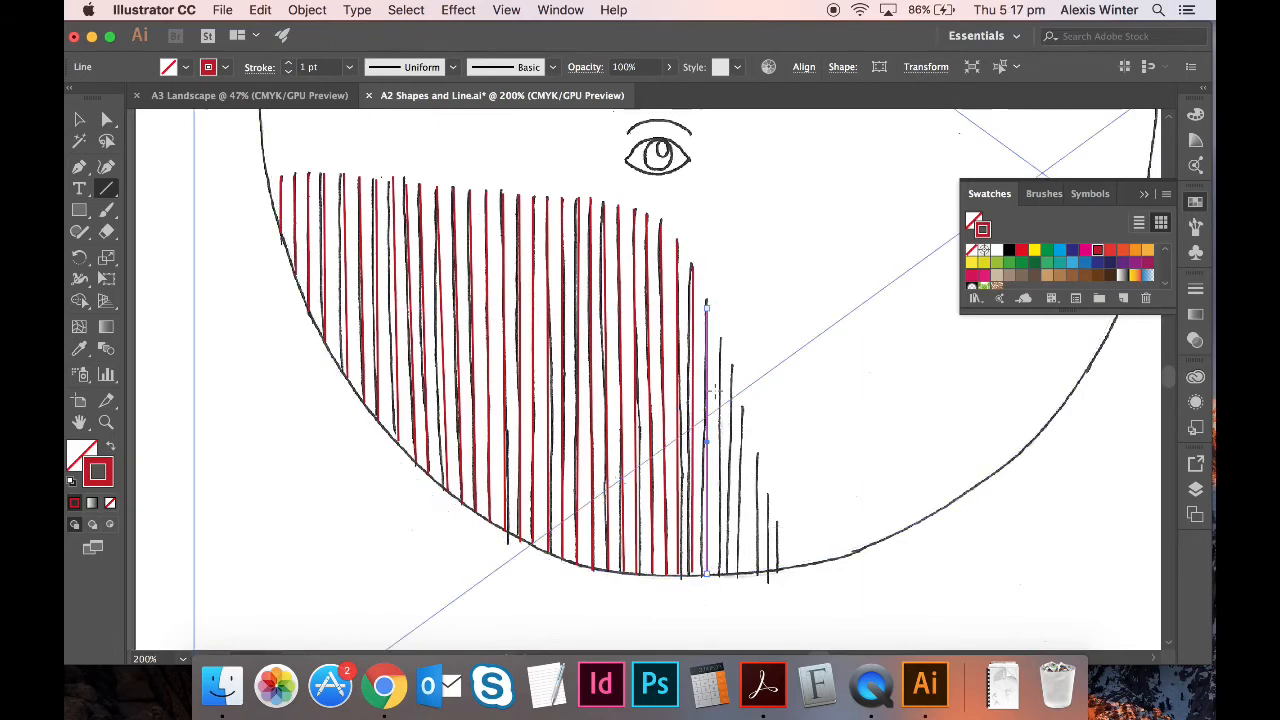
left_click_drag(720, 340, 717, 575)
mouse_move(731, 366)
left_mouse_down()
mouse_move(741, 556)
mouse_move(740, 572)
mouse_move(721, 575)
left_mouse_up()
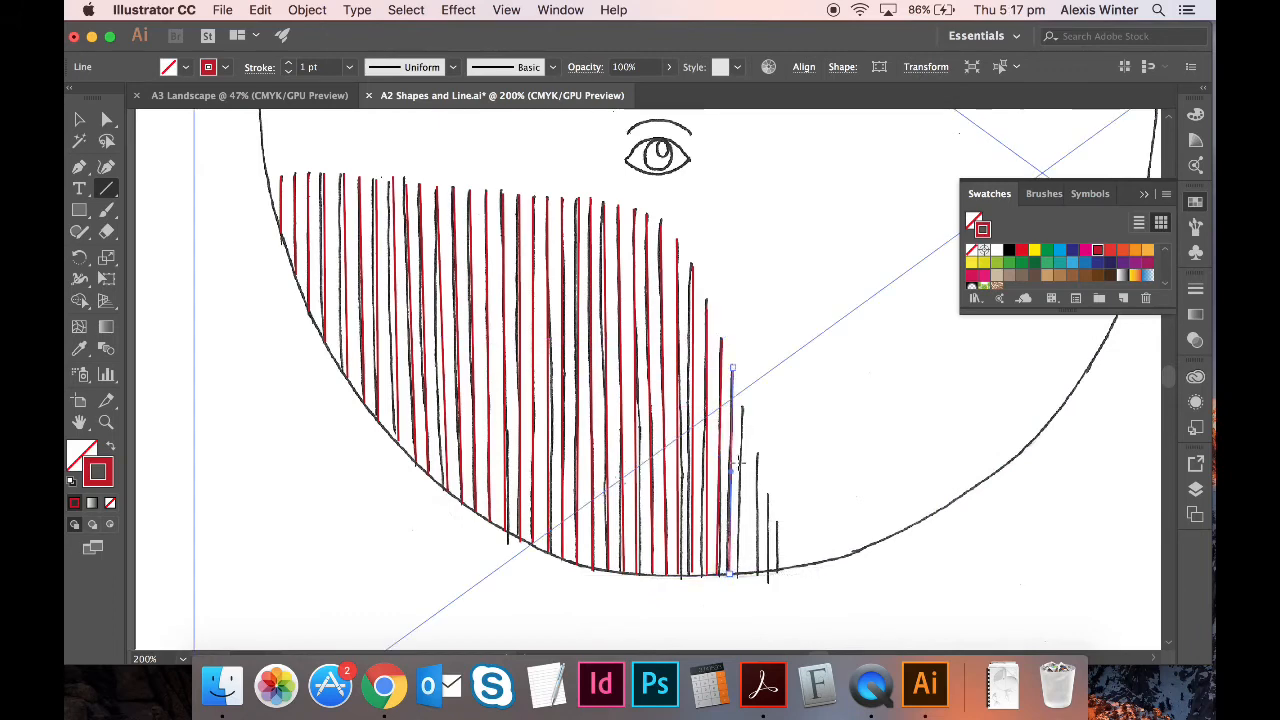
left_click_drag(731, 368, 741, 576)
left_click_drag(758, 455, 757, 575)
left_click_drag(768, 495, 768, 577)
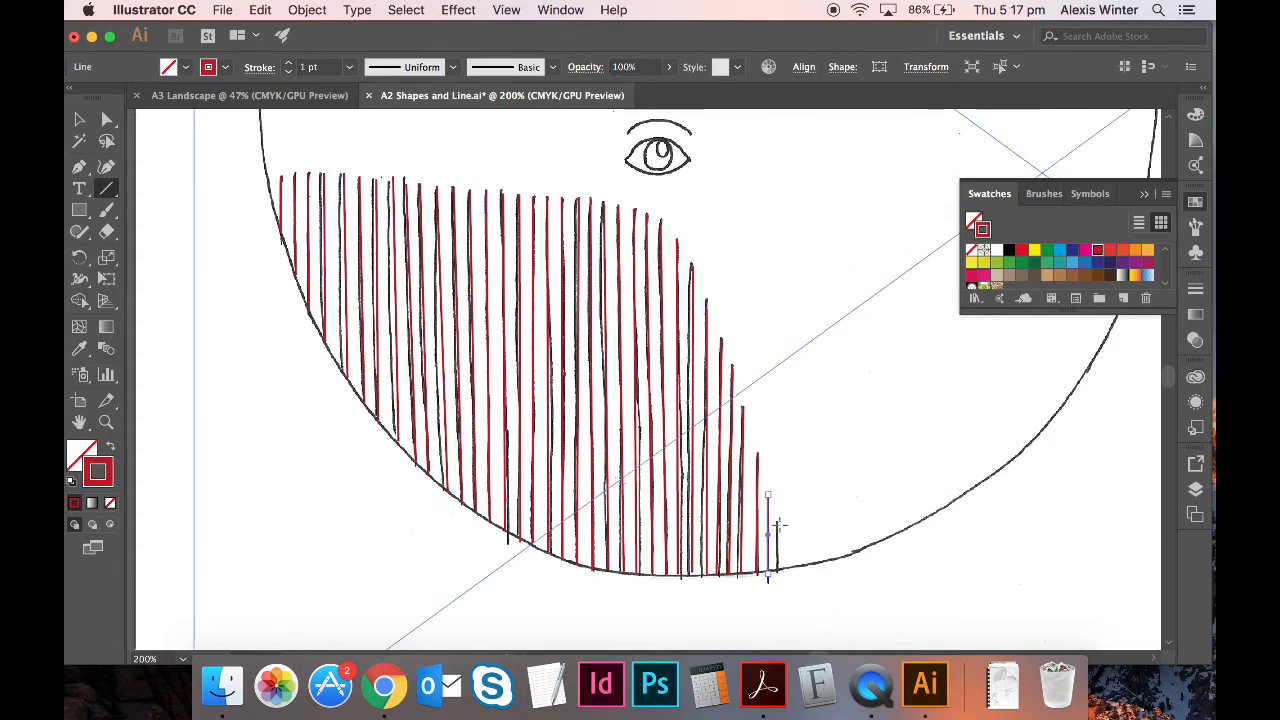
left_click_drag(777, 523, 777, 574)
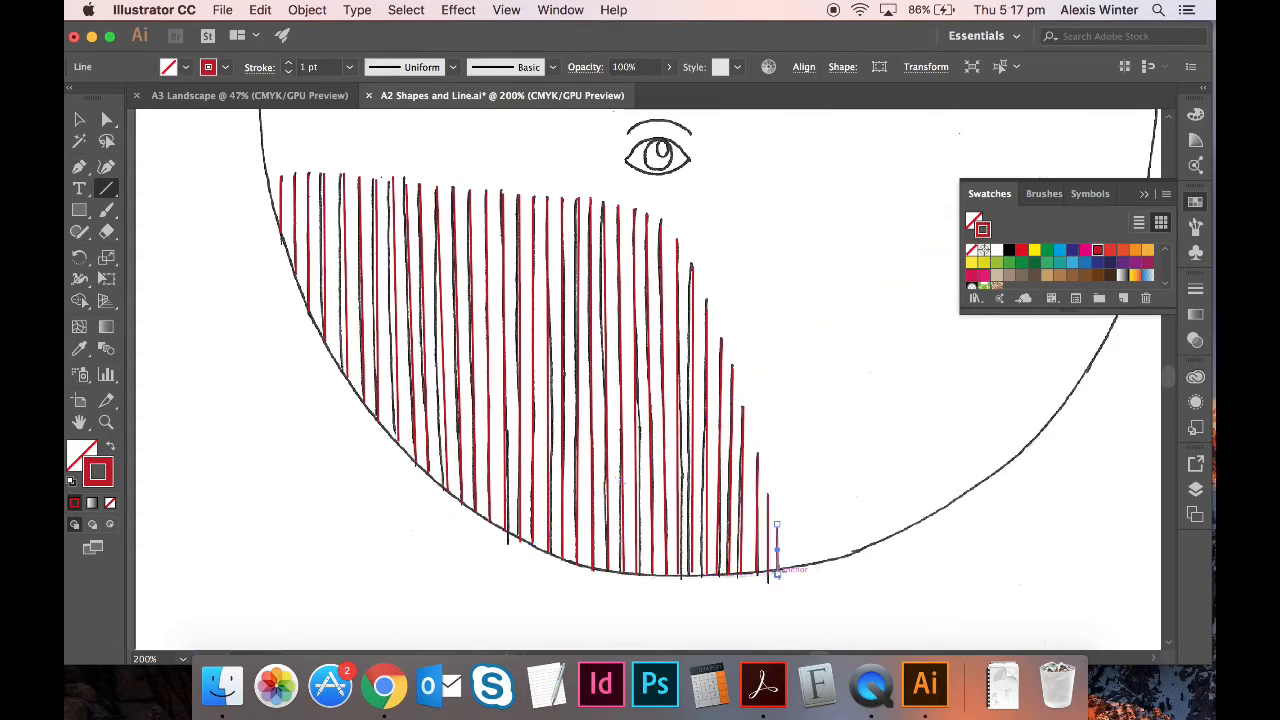
key("super+minus")
key("super+minus")
key("super+minus")
key("super+minus")
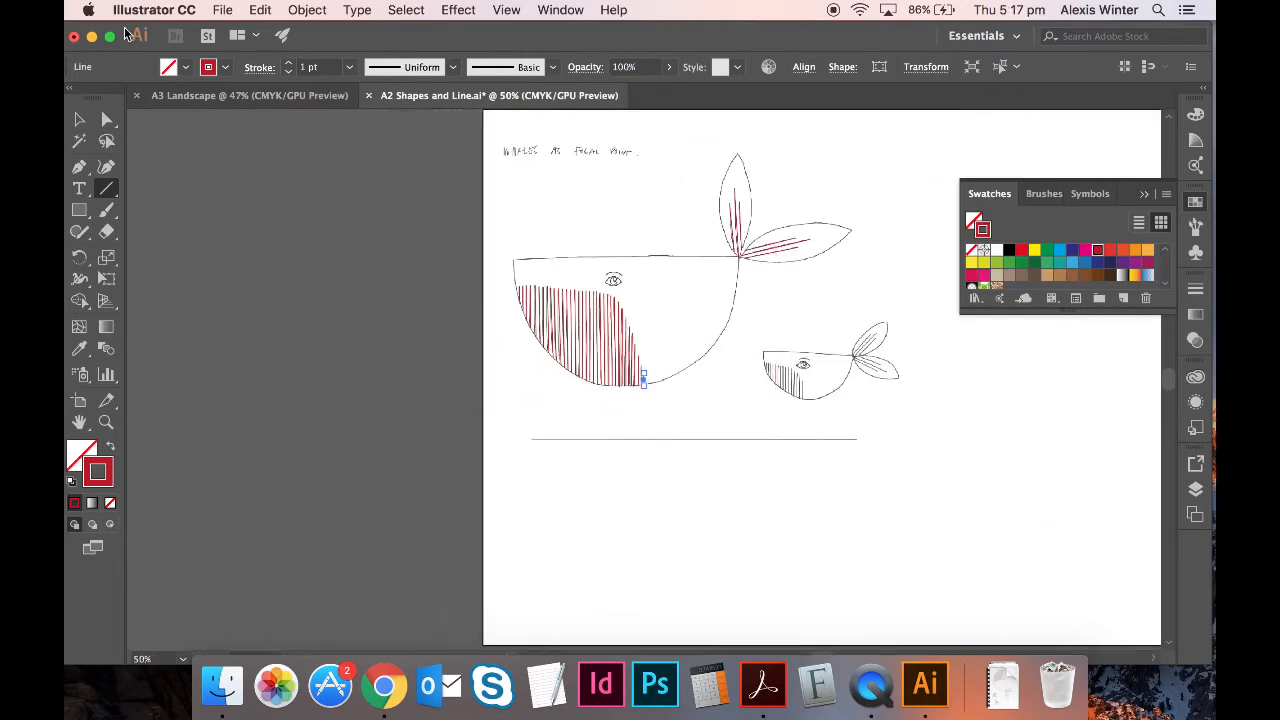
left_click(77, 119)
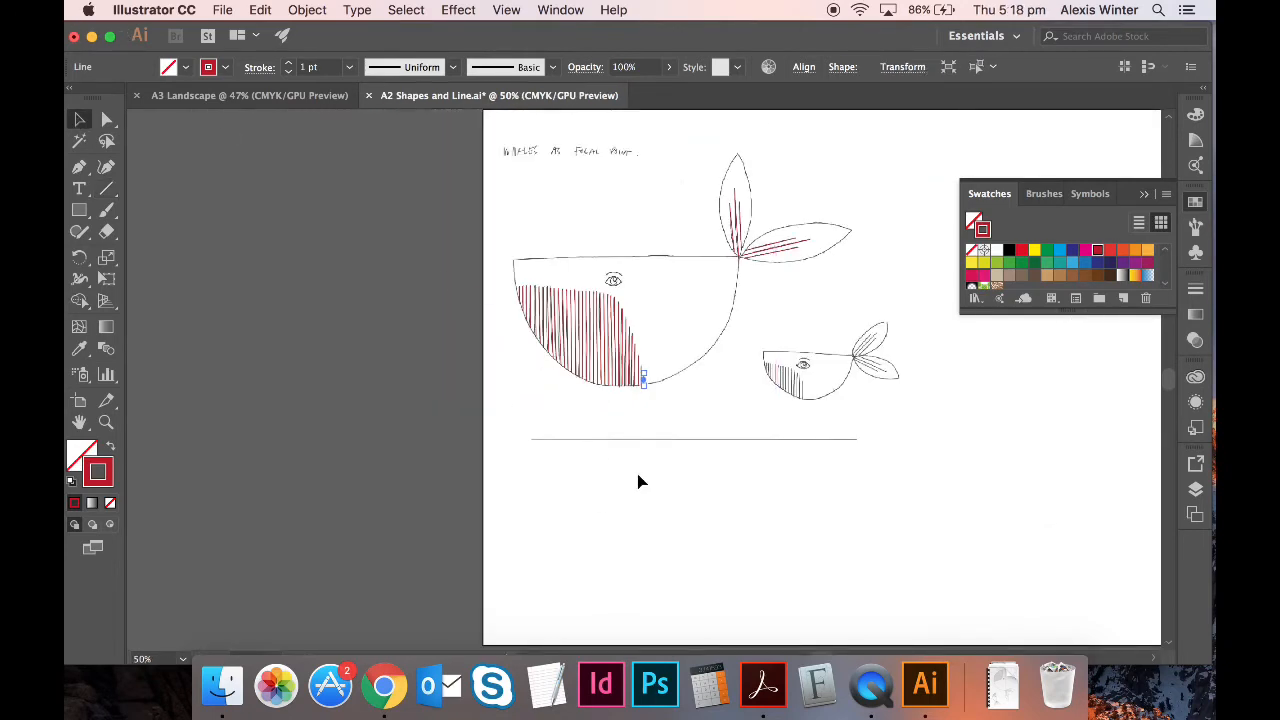
left_click(714, 500)
left_click(722, 446)
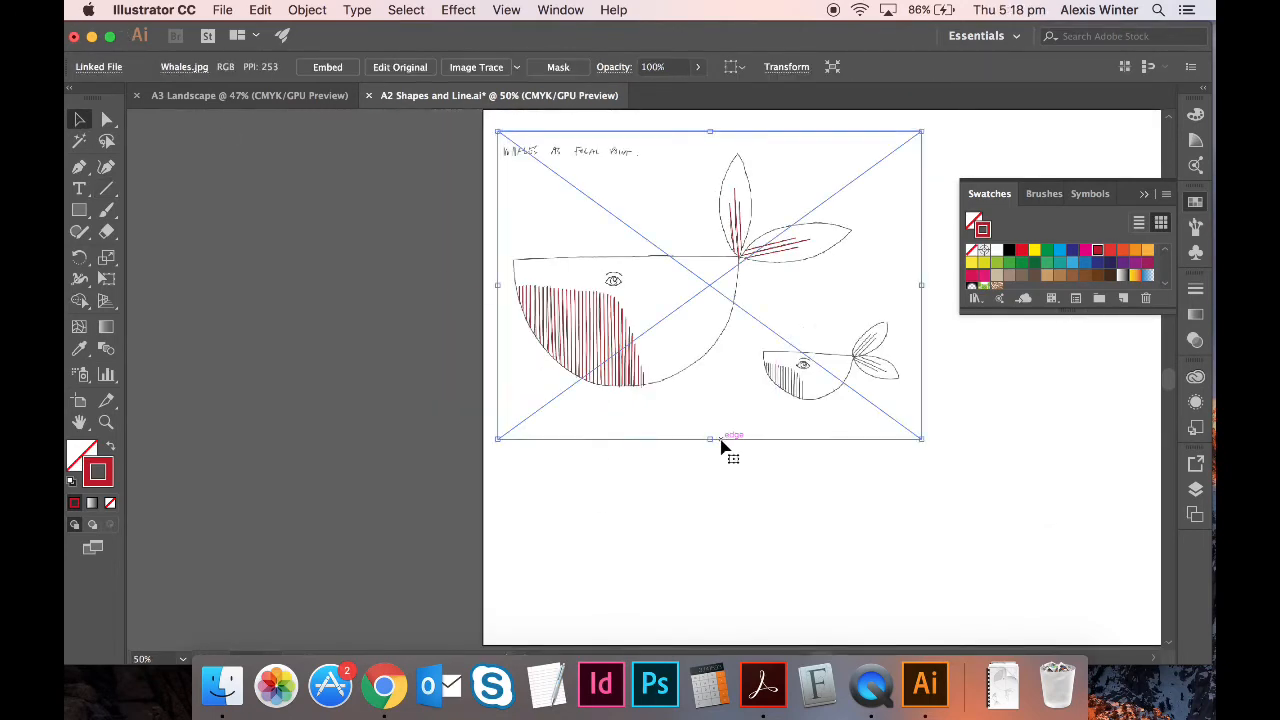
key("Delete")
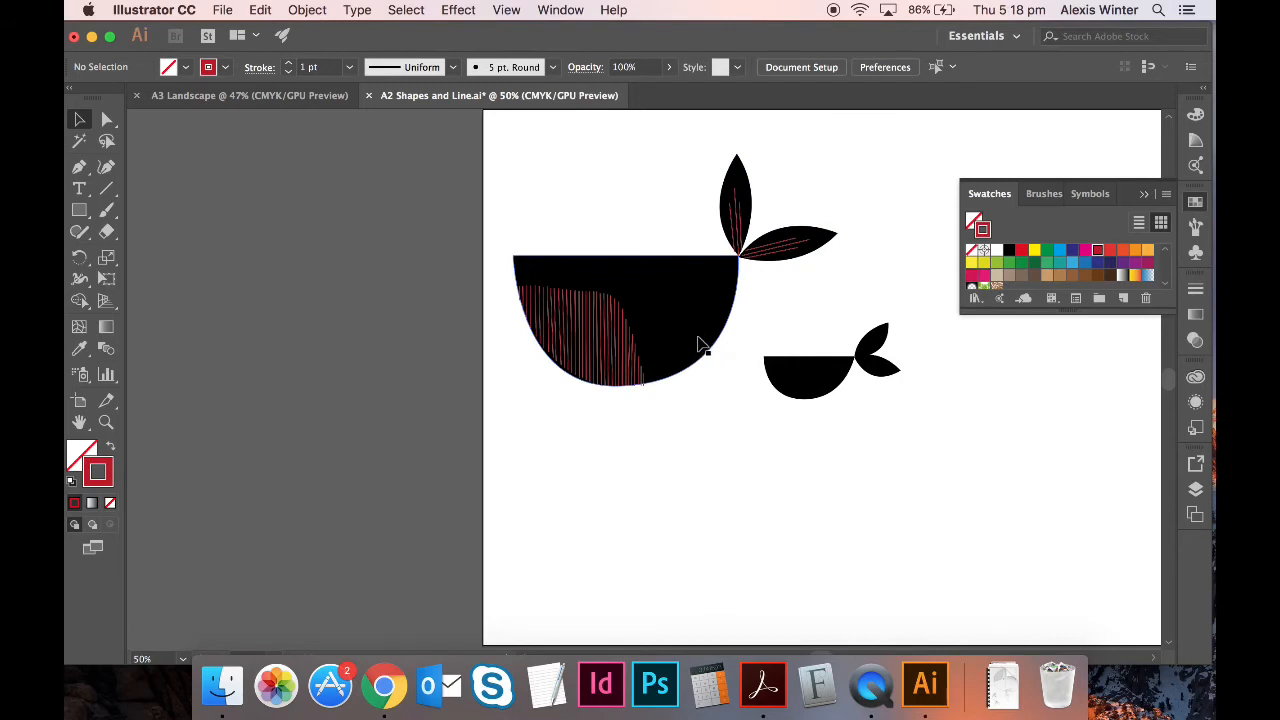
key("super+1")
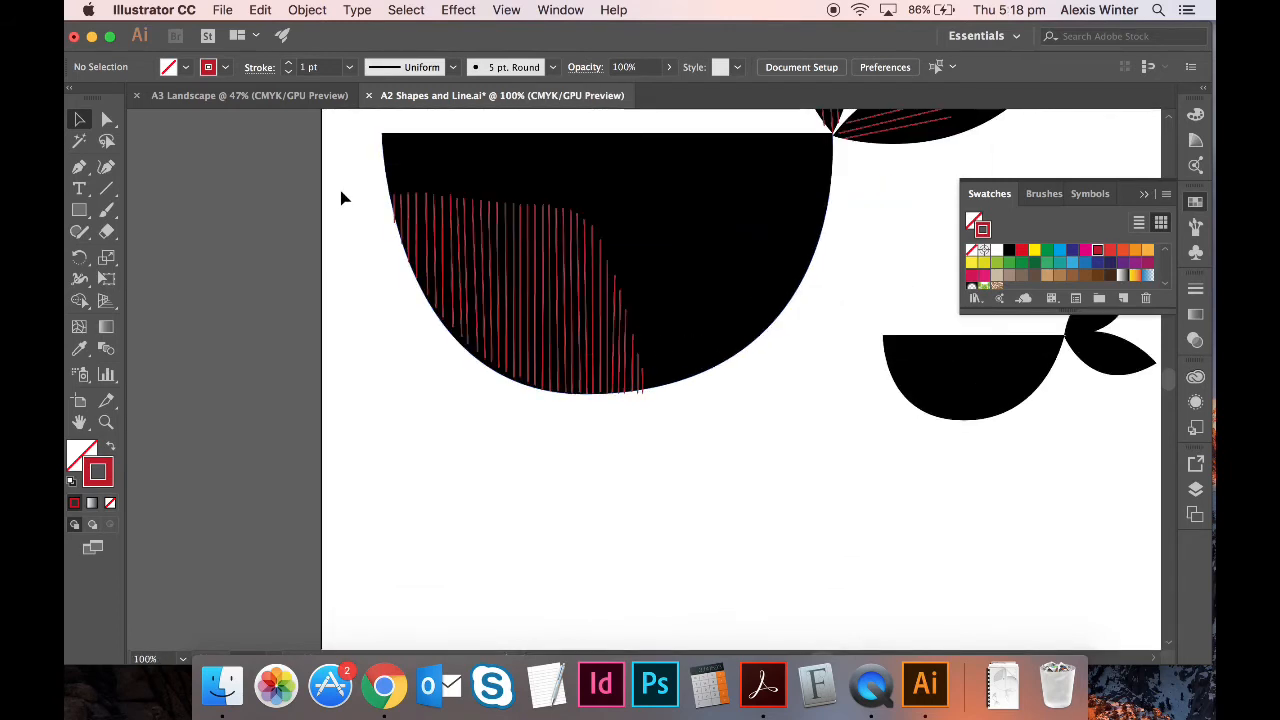
left_click_drag(600, 378, 680, 437)
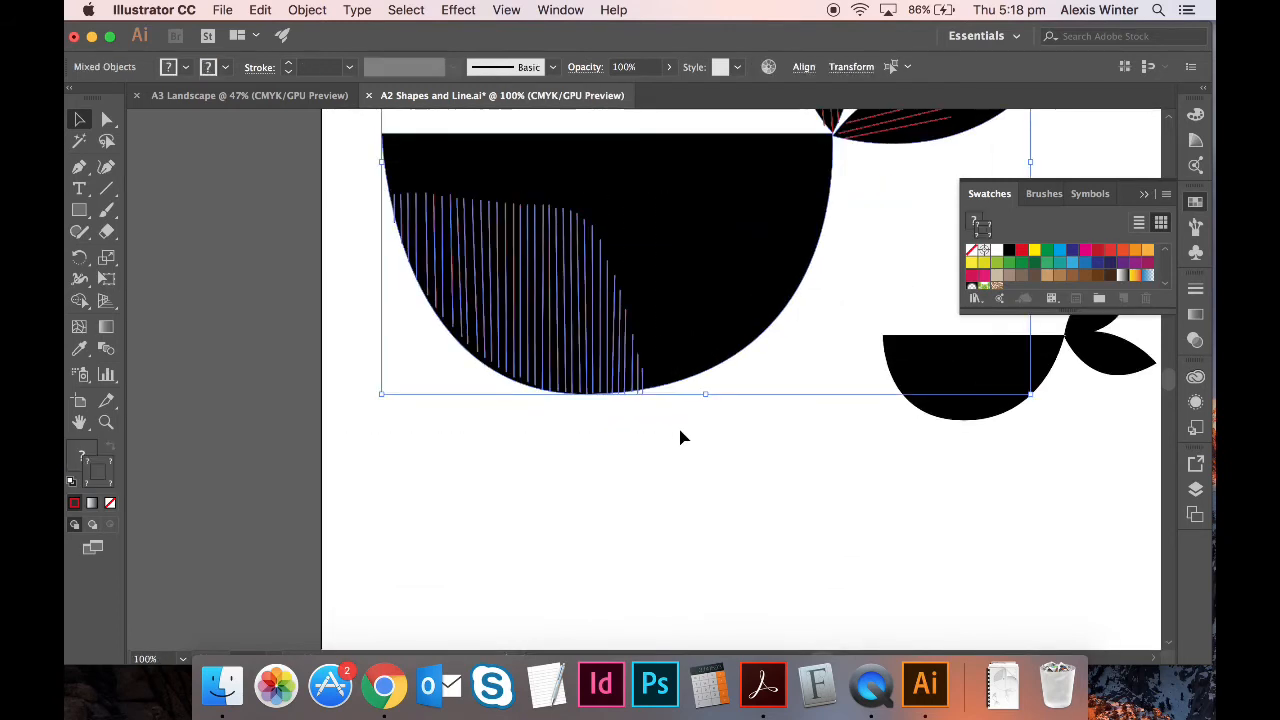
key("super+g")
left_click(754, 254, "shift")
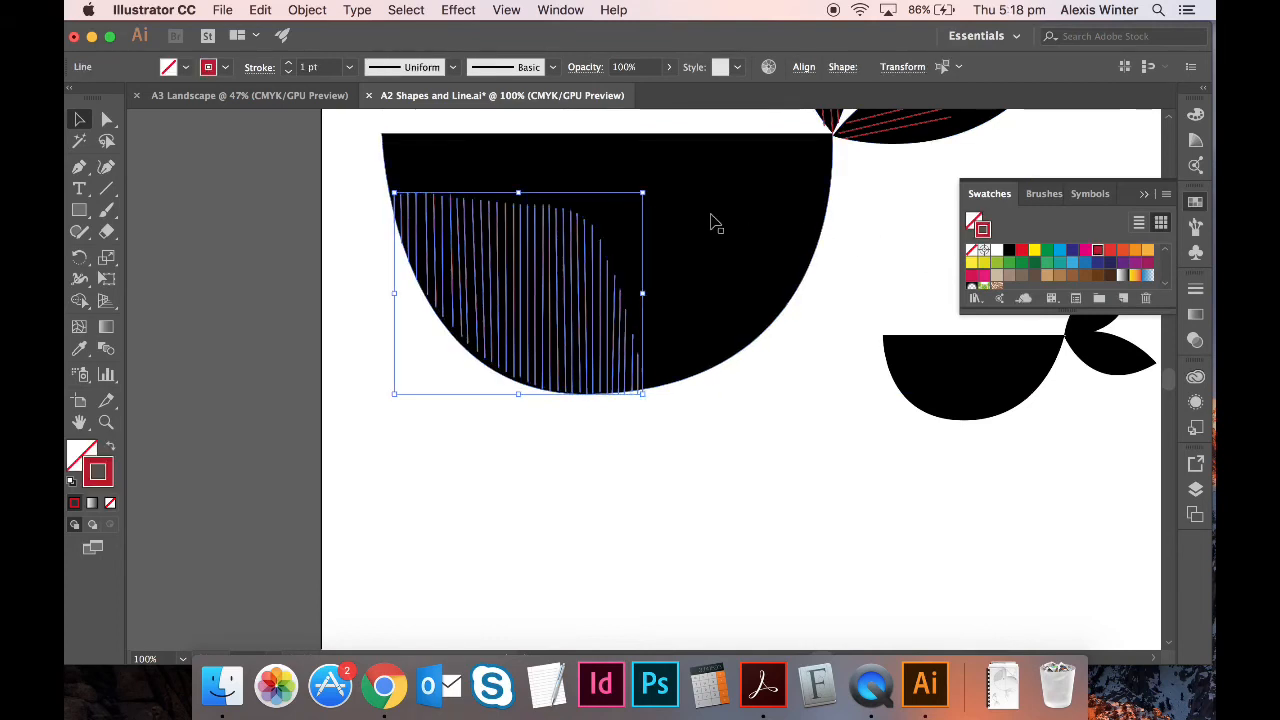
left_click(997, 250)
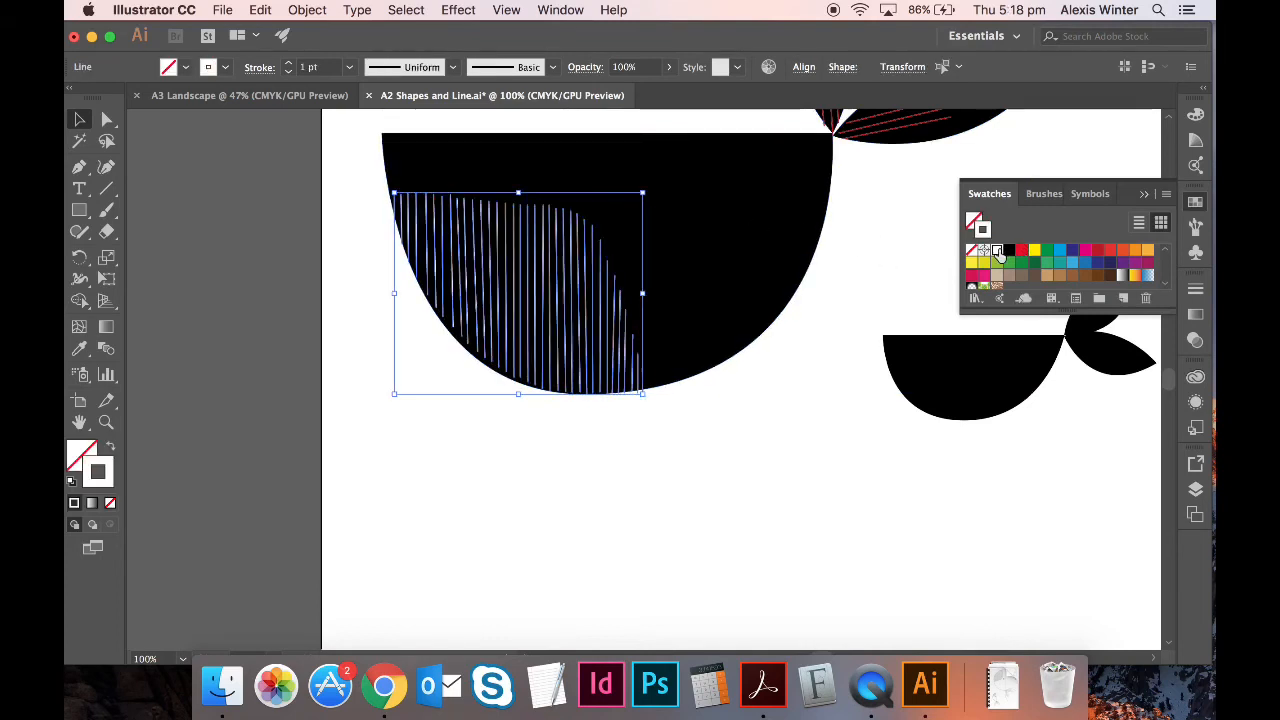
left_click(820, 396)
key("super+minus")
key("super+minus")
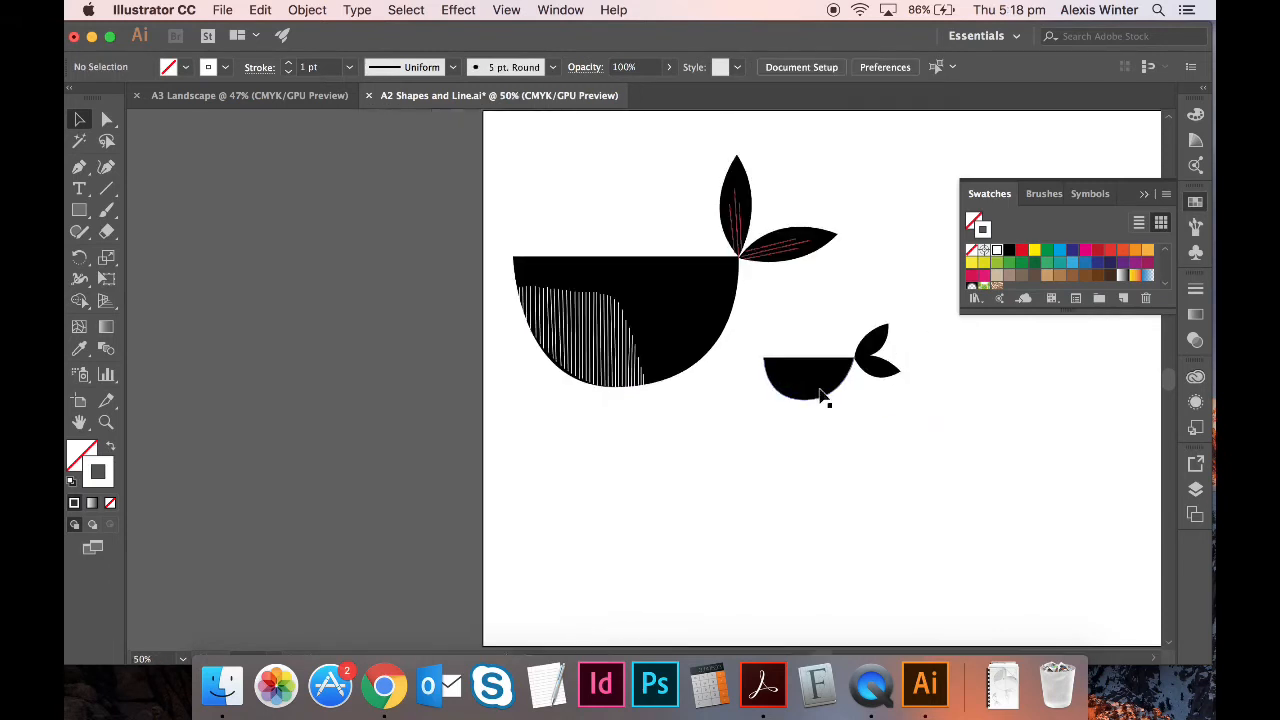
key("super+equal")
key("super+equal")
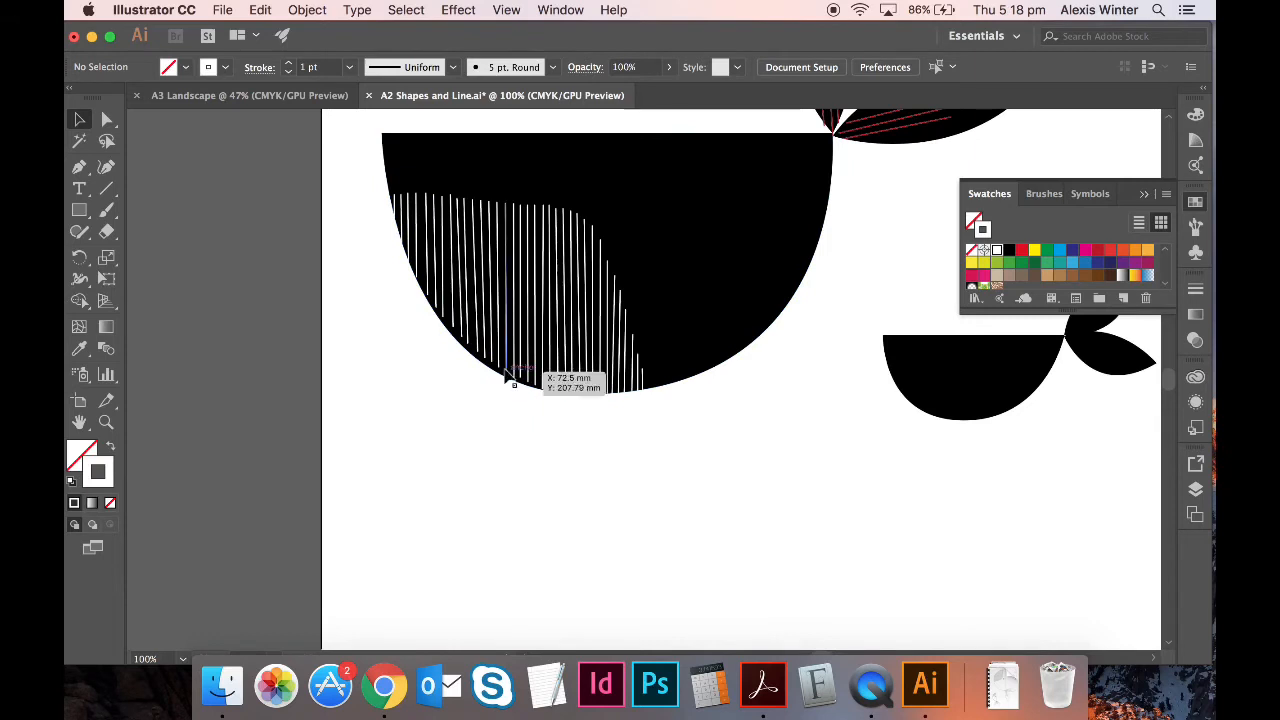
left_click(498, 361)
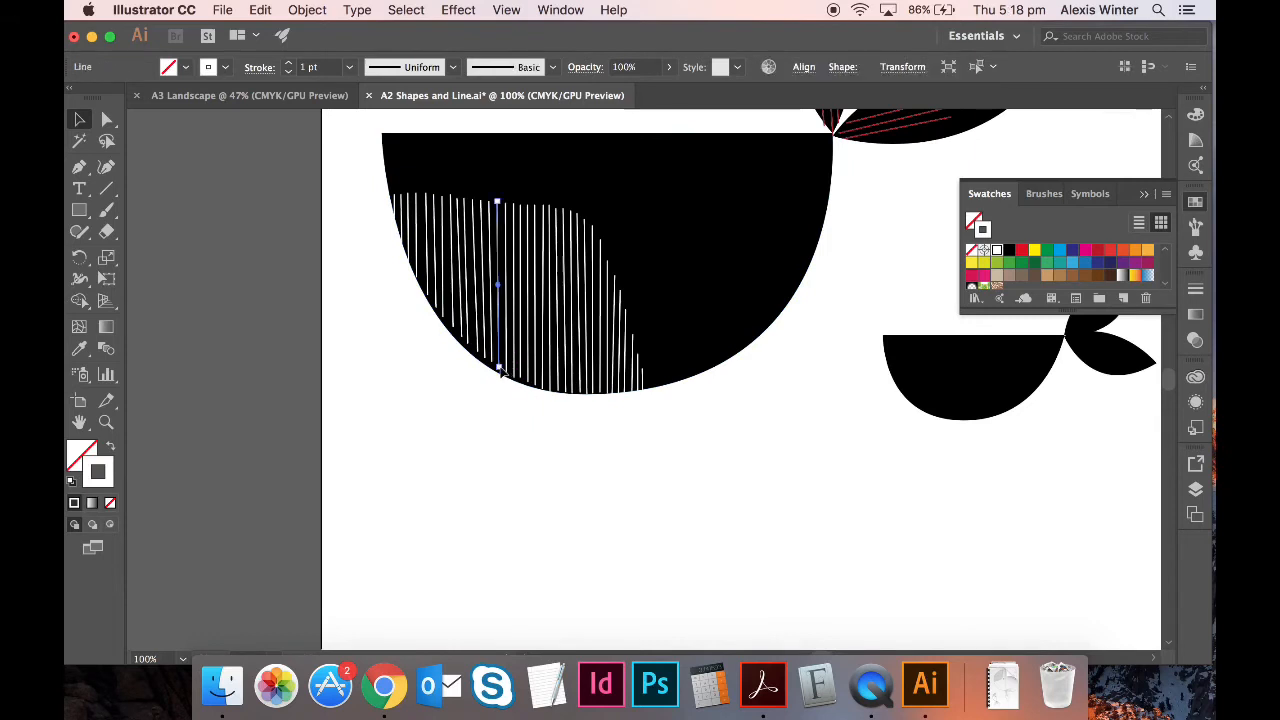
left_click_drag(500, 369, 501, 377)
left_click(514, 461)
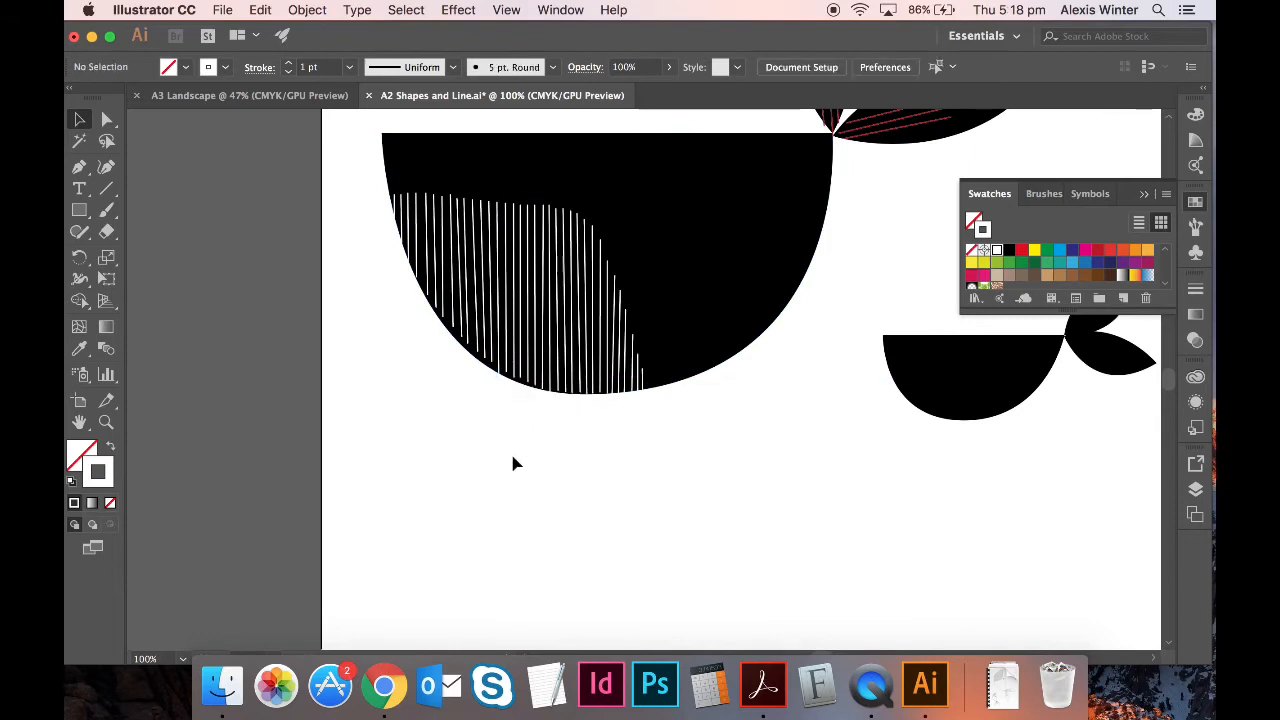
key("super+z")
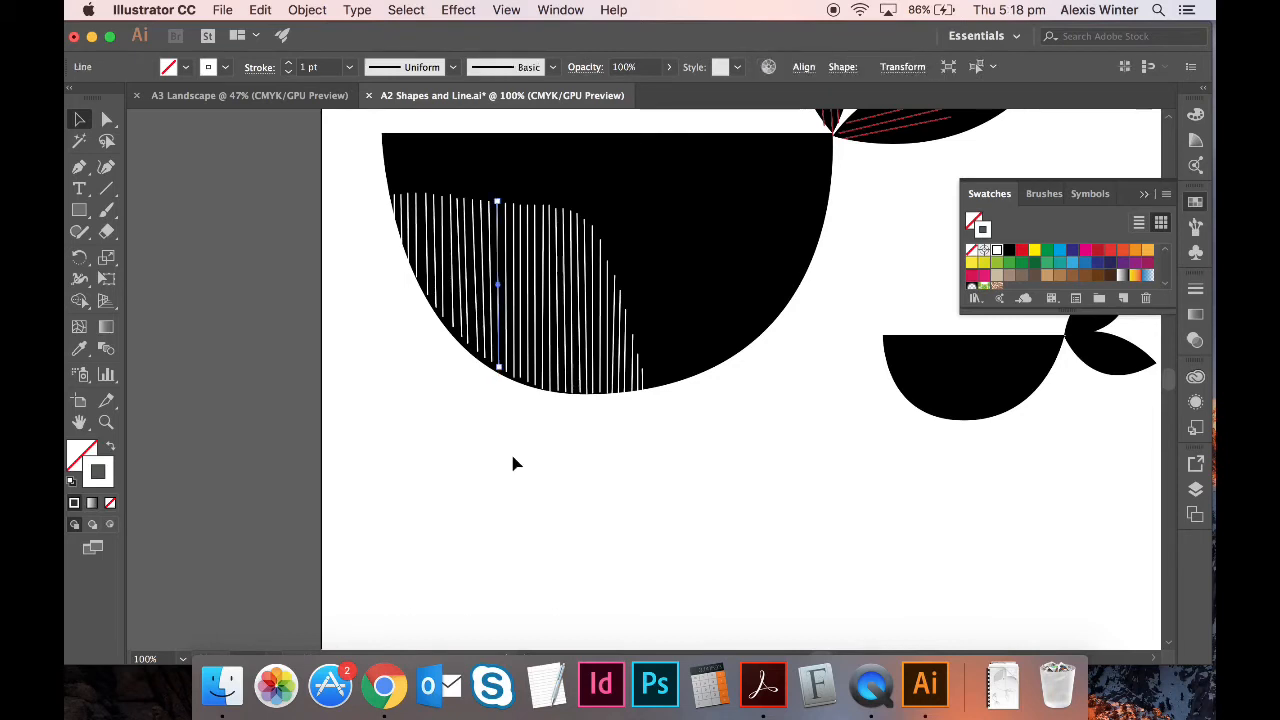
left_click(513, 457)
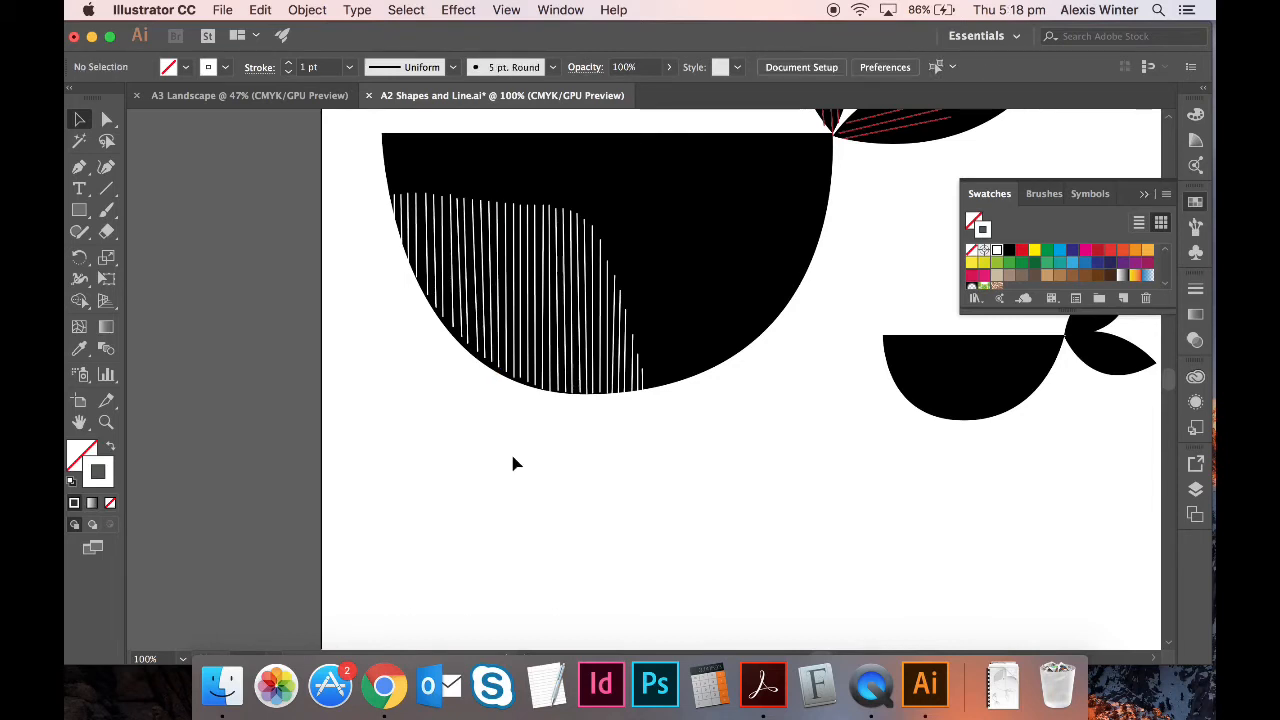
key("super+minus")
key("super+minus")
key("super+minus")
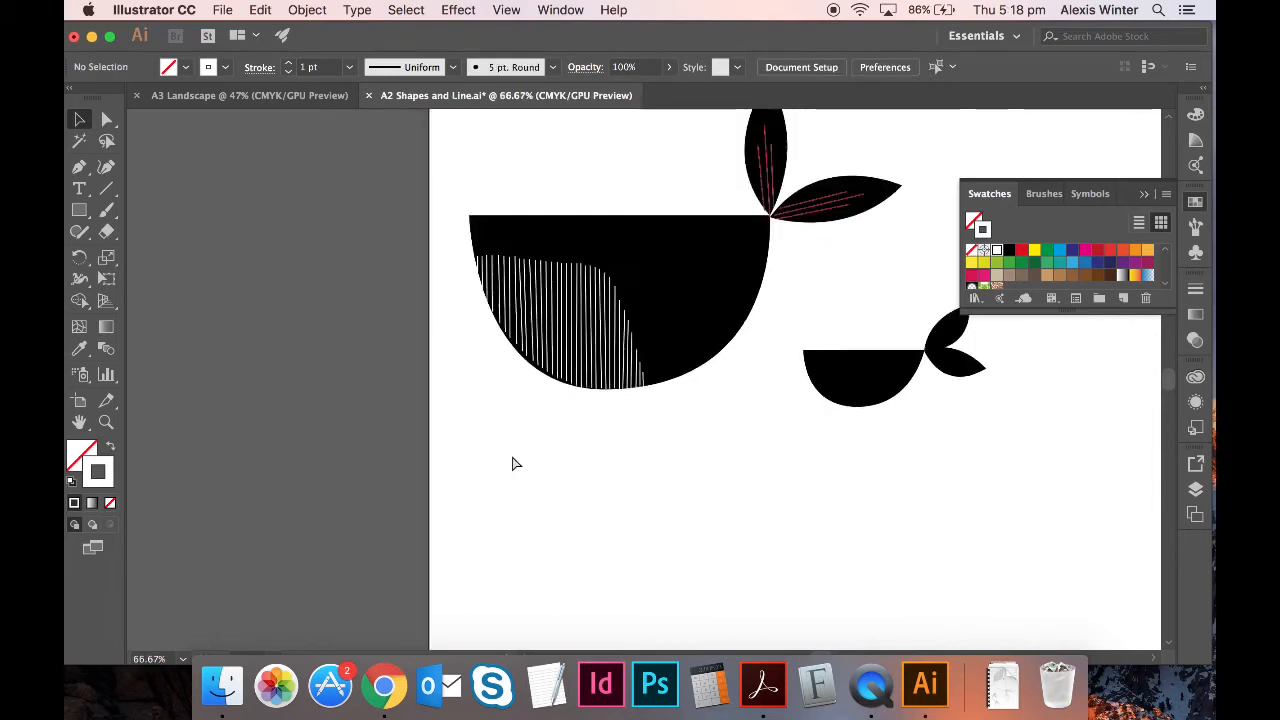
key("super+z")
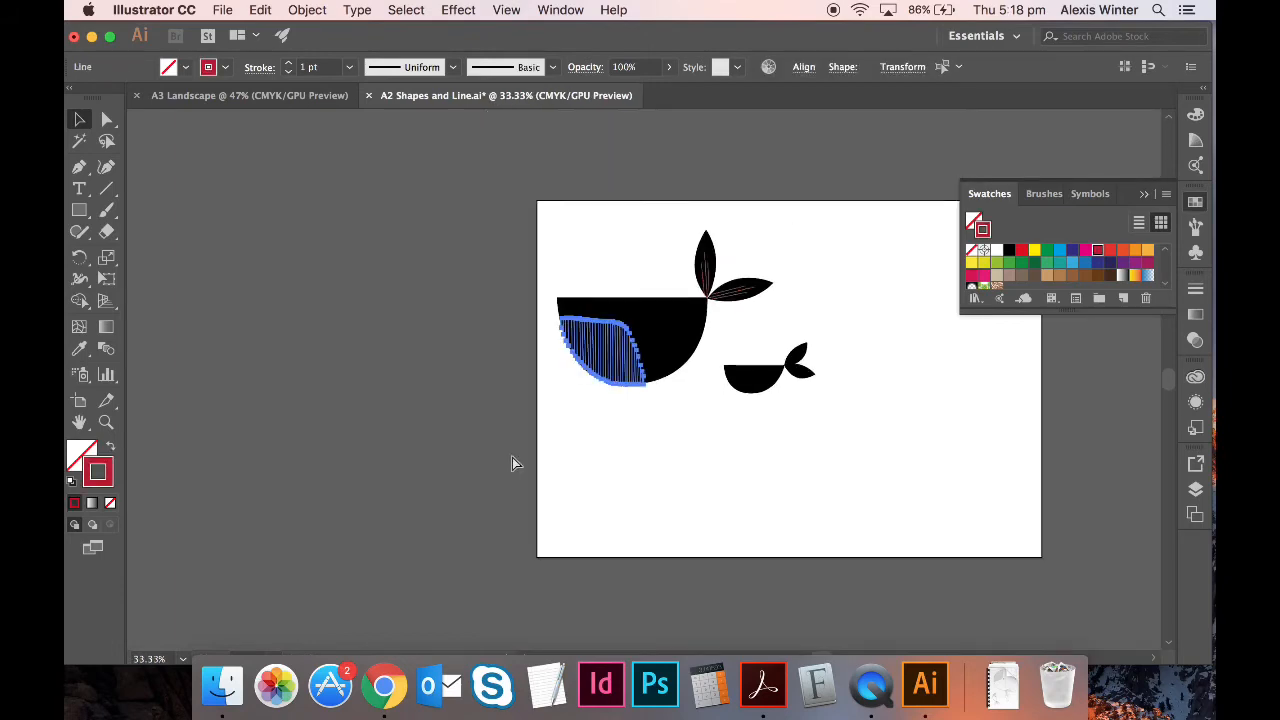
key("super+z")
left_click(686, 491)
key("super+equal")
key("super+equal")
key("super+equal")
key("super+equal")
key("super+equal")
key("super+equal")
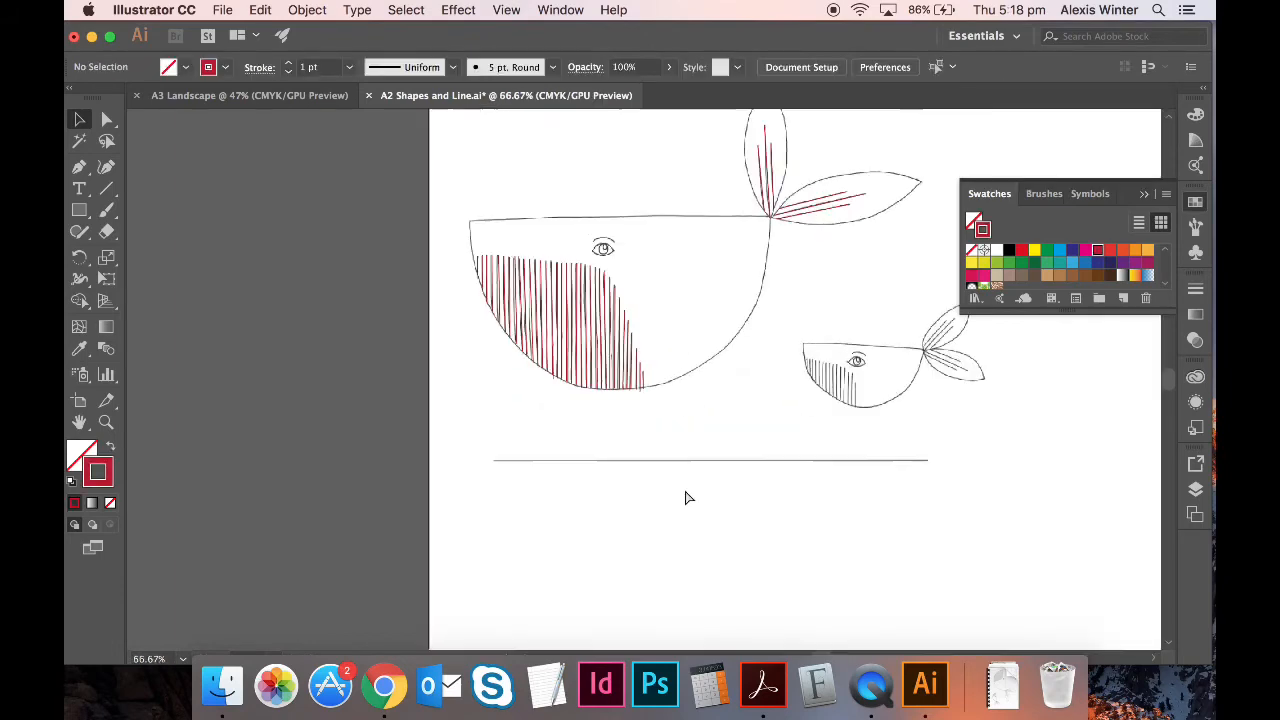
- Trace the three upper-fin lines and three lower-fin lines of the small whale's tail in red
scroll(686, 497, "right", 15)
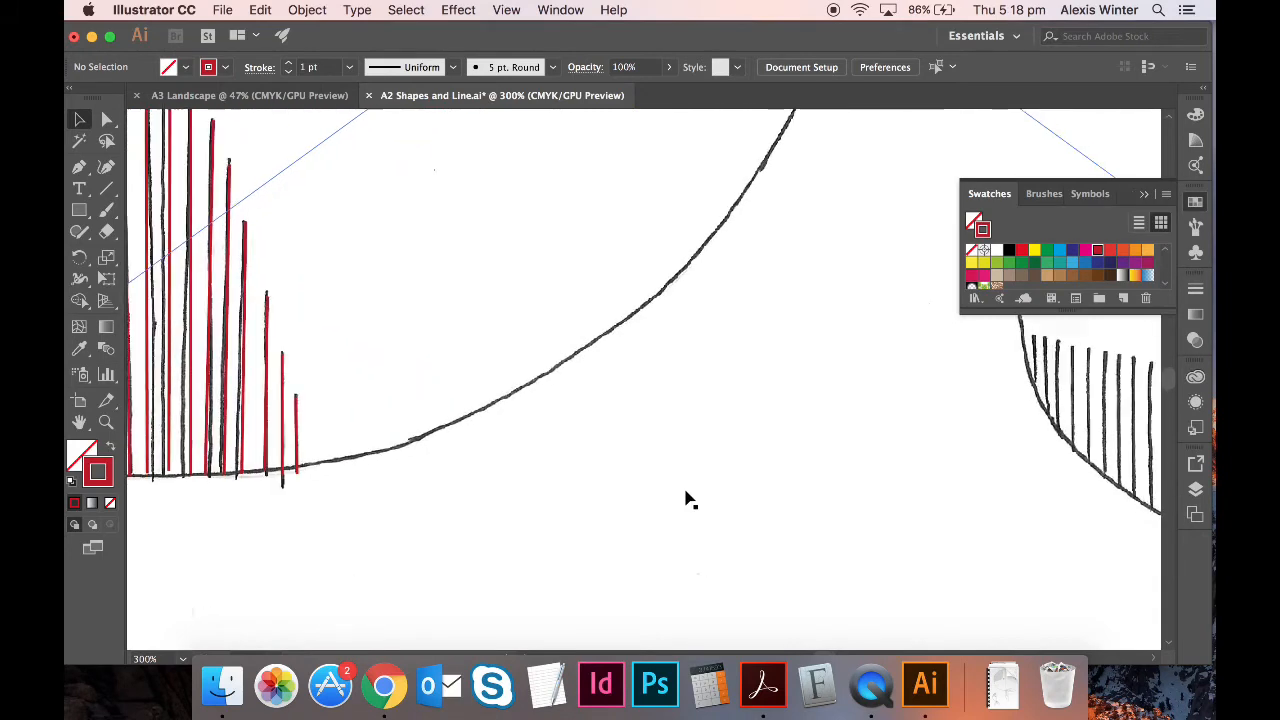
scroll(688, 497, "right", 3)
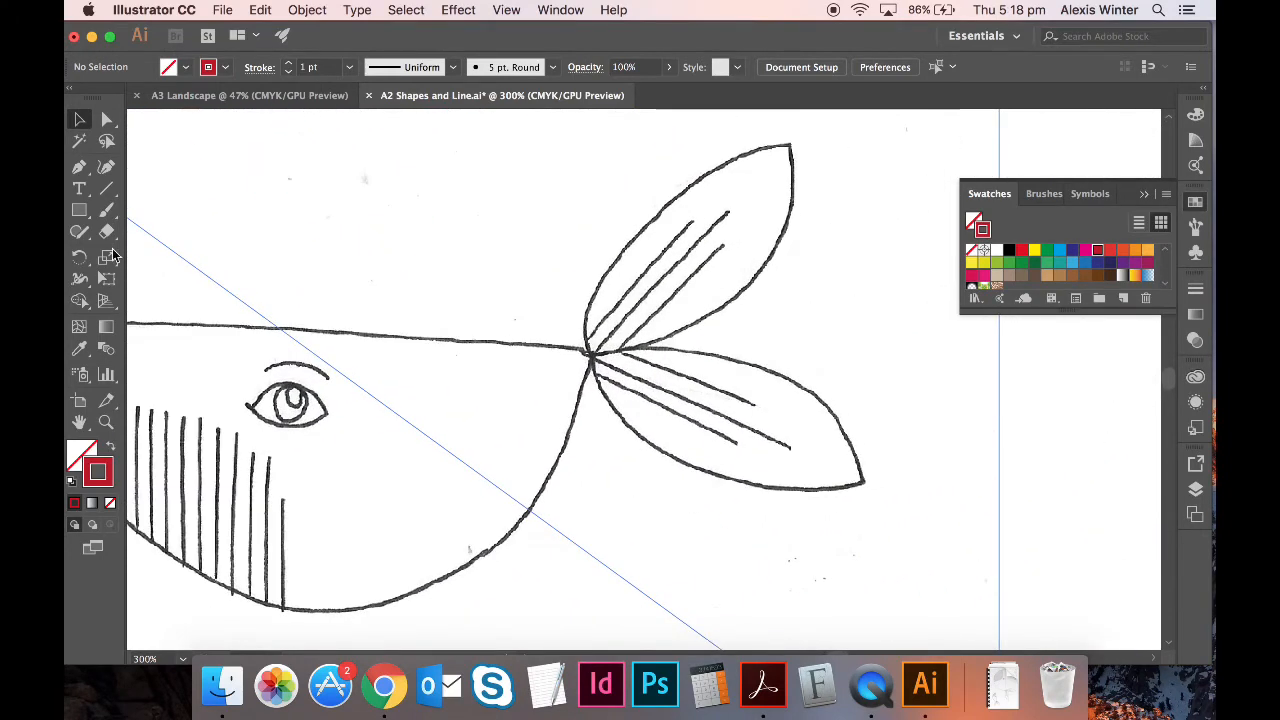
left_click(79, 167)
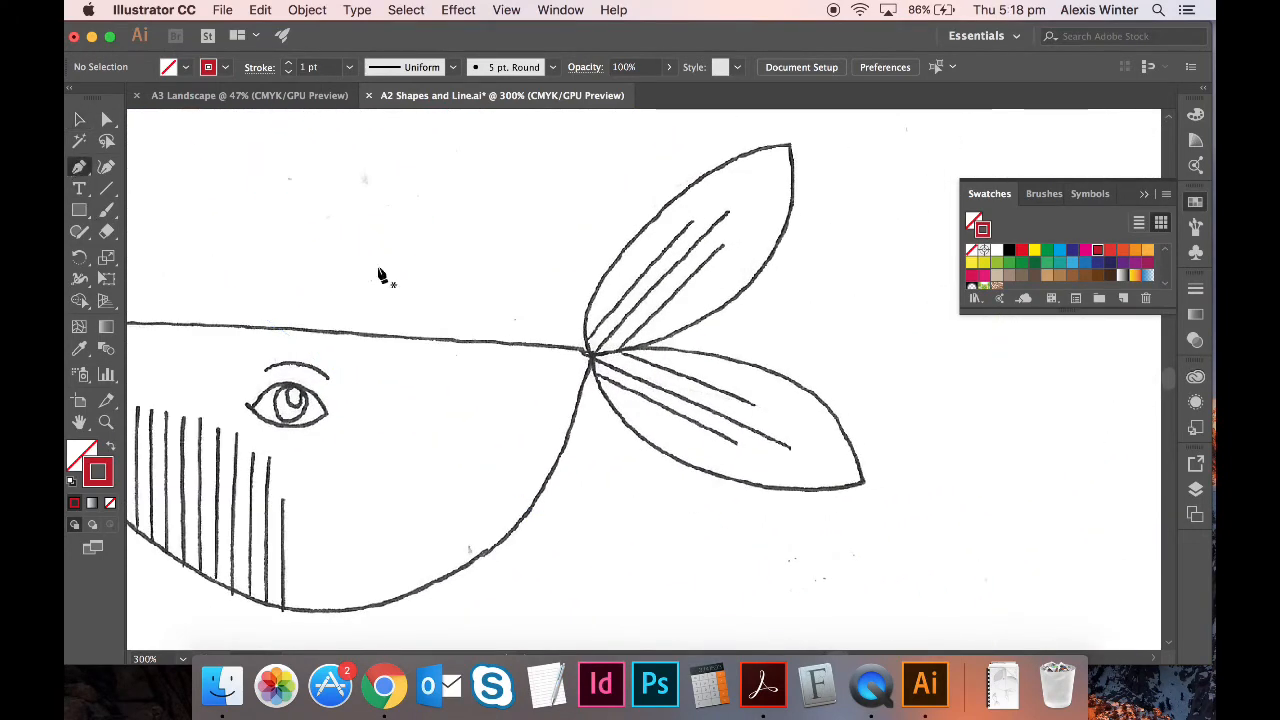
left_click(724, 245)
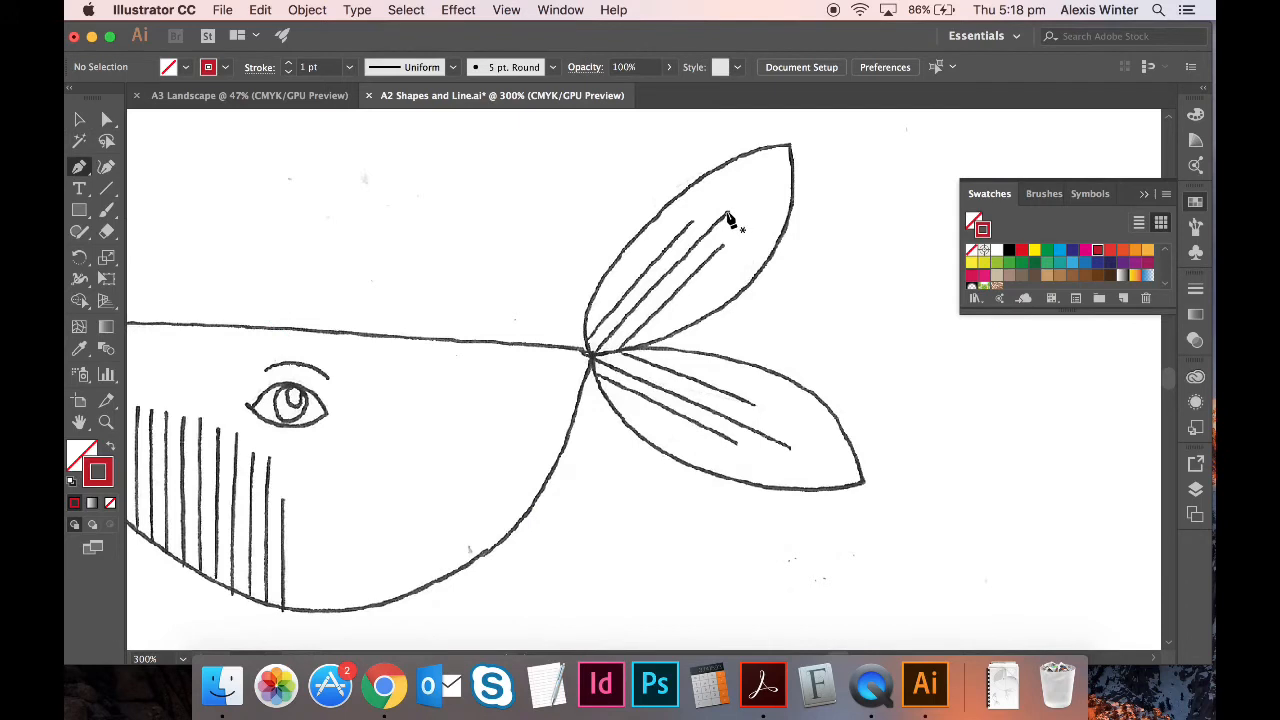
left_click(615, 350)
key("super+shift+a")
left_click(107, 189)
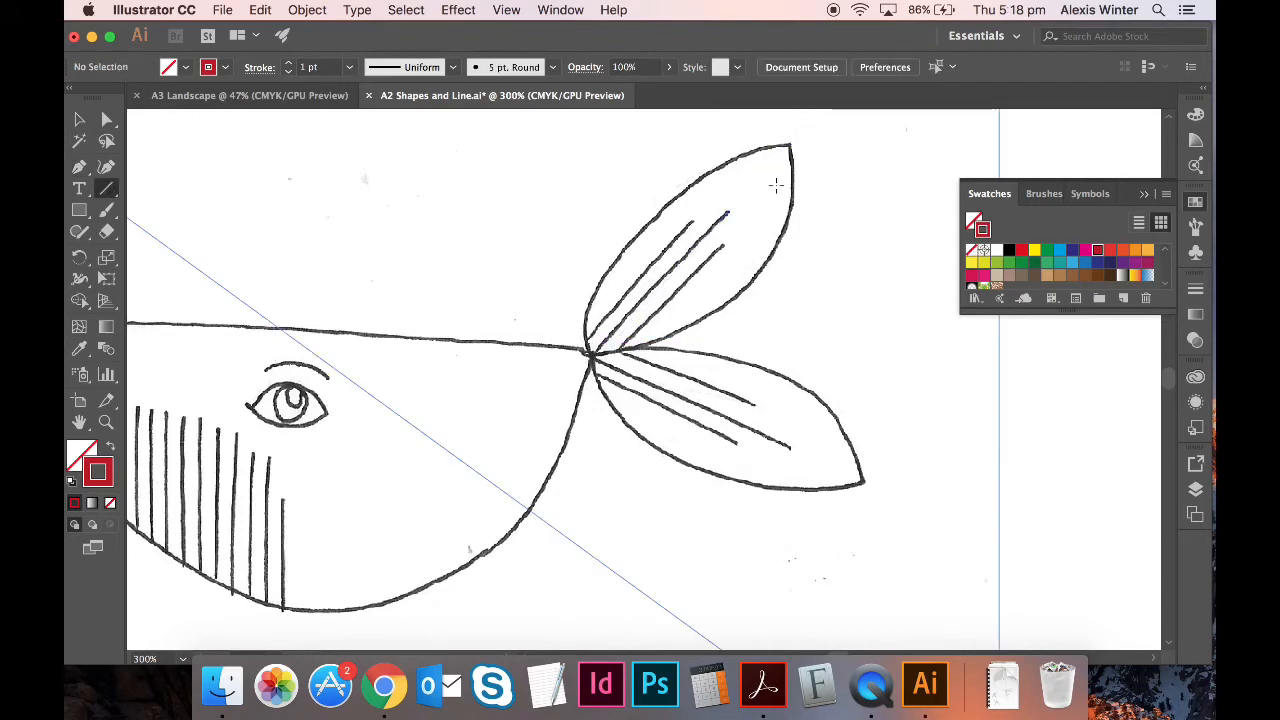
left_click_drag(727, 213, 592, 353)
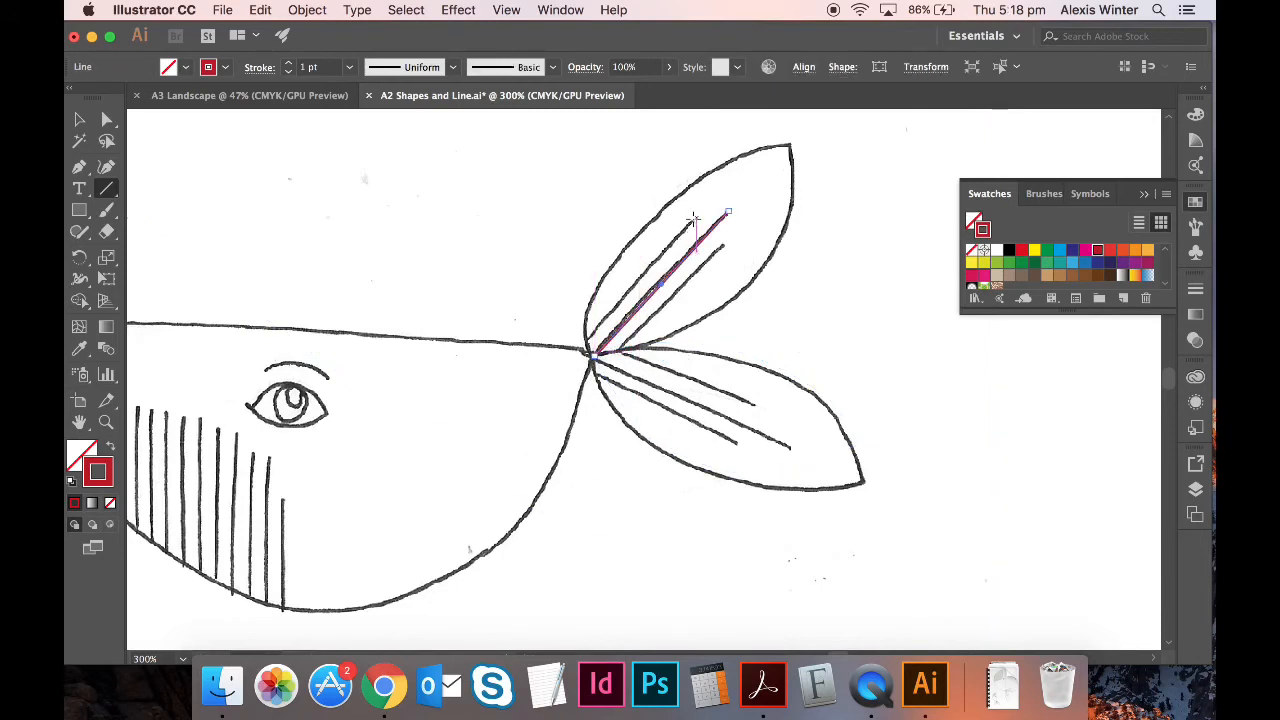
left_click_drag(689, 222, 587, 346)
left_click_drag(724, 250, 620, 348)
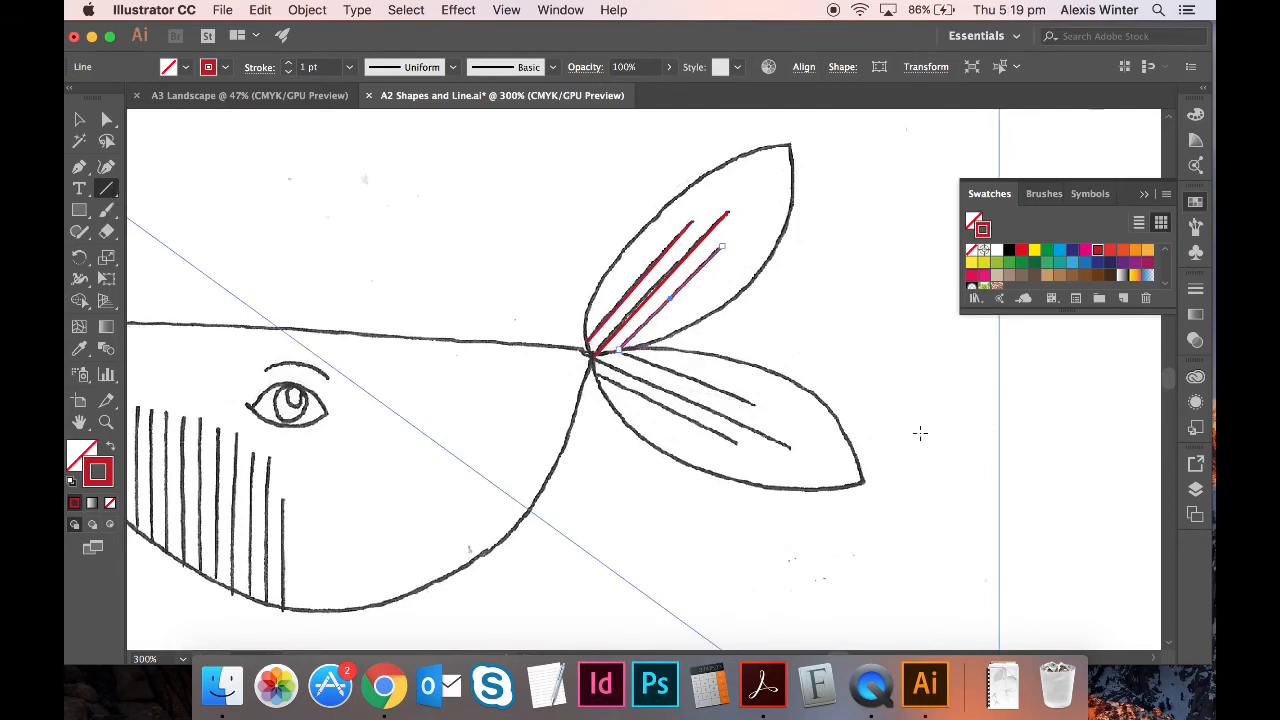
left_click_drag(788, 447, 592, 360)
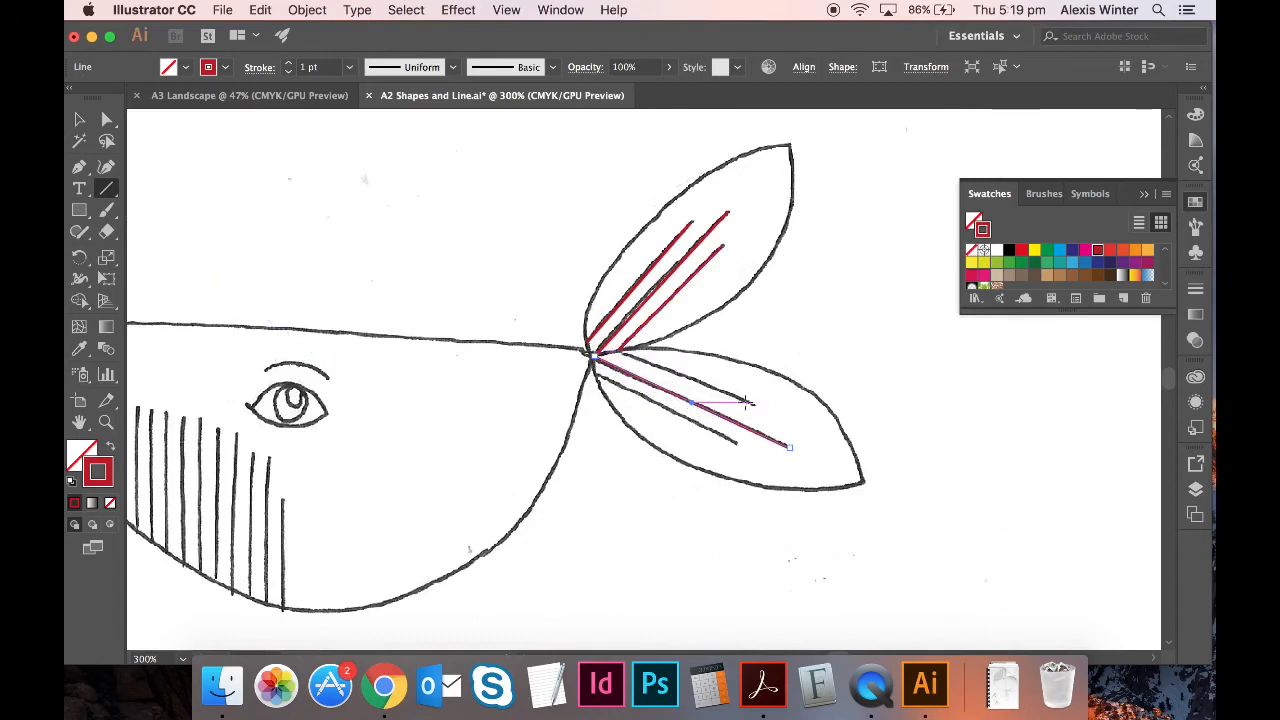
left_click_drag(752, 404, 626, 355)
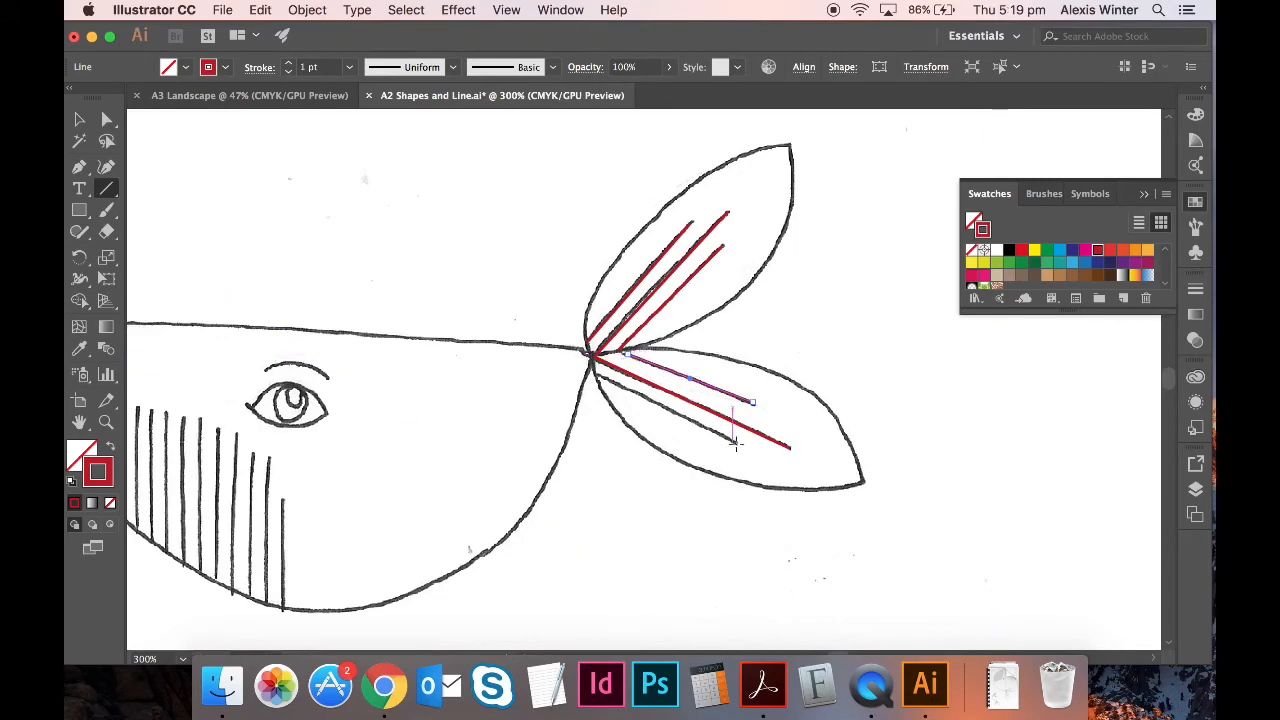
left_click_drag(735, 443, 592, 370)
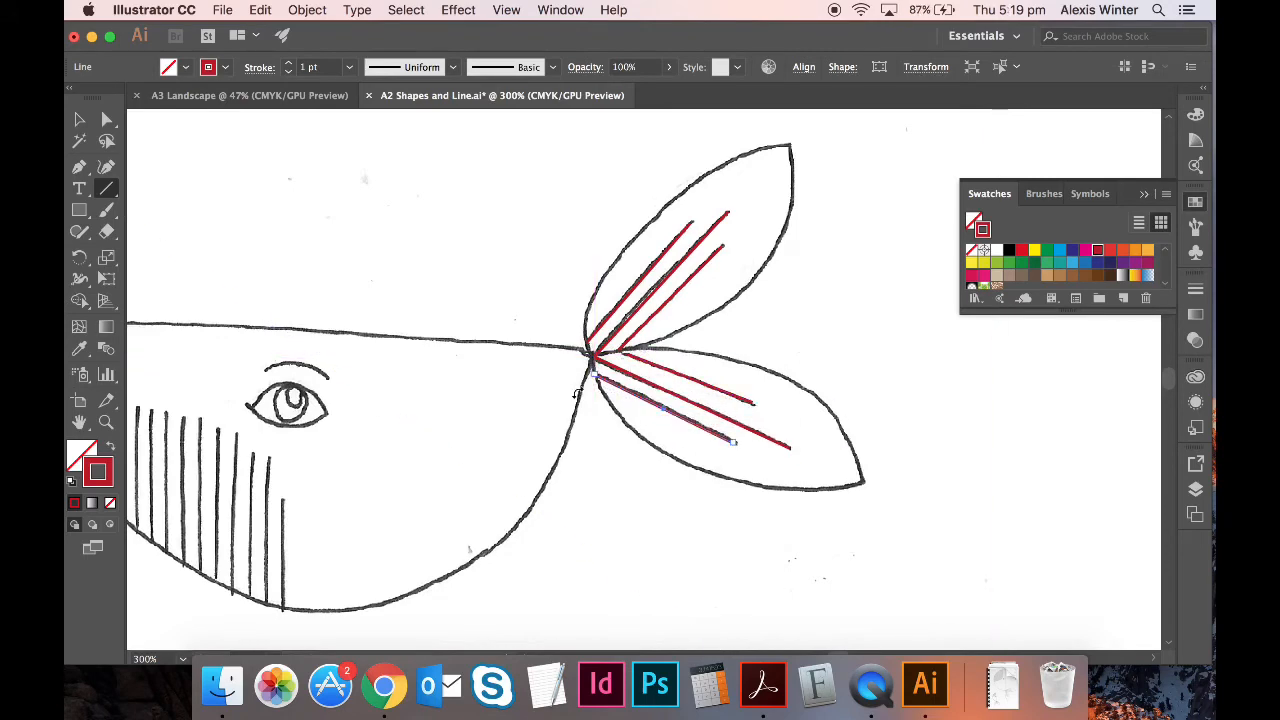
- Zoom in near the tail junction and trace the small whale's first belly stripe
scroll(548, 429, "left", 8)
key("super+plus")
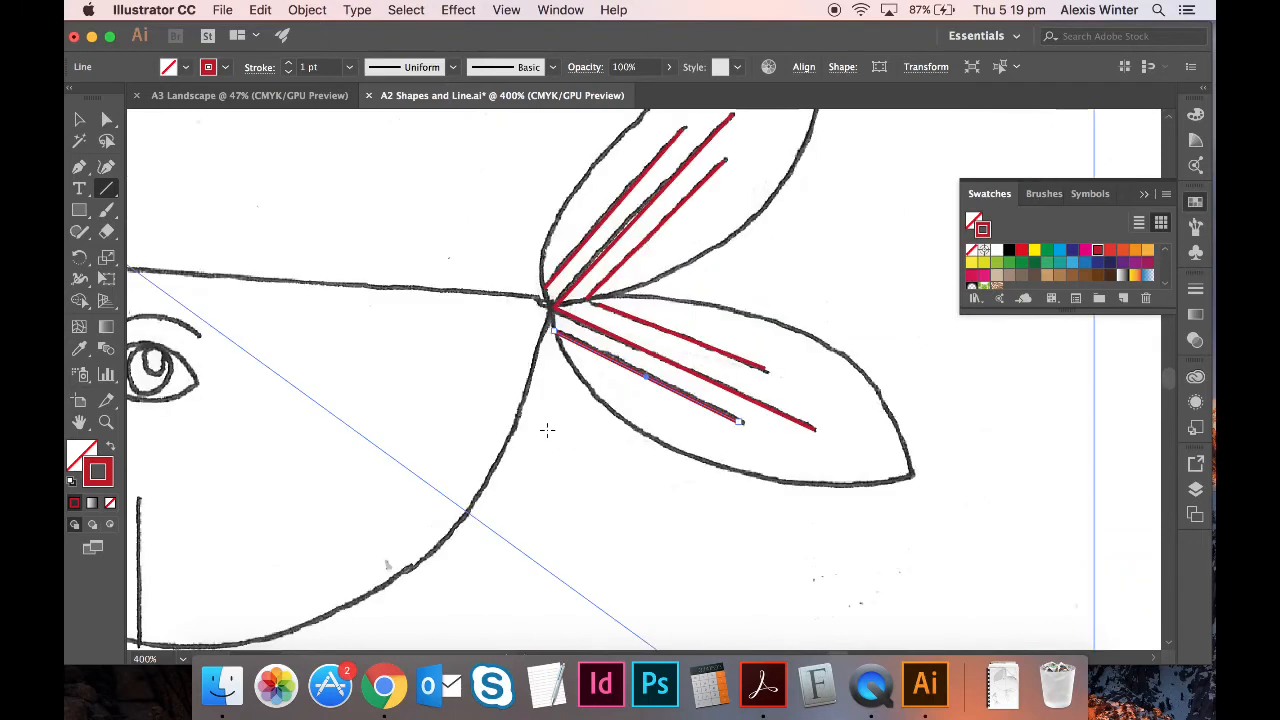
scroll(547, 430, "left", 10)
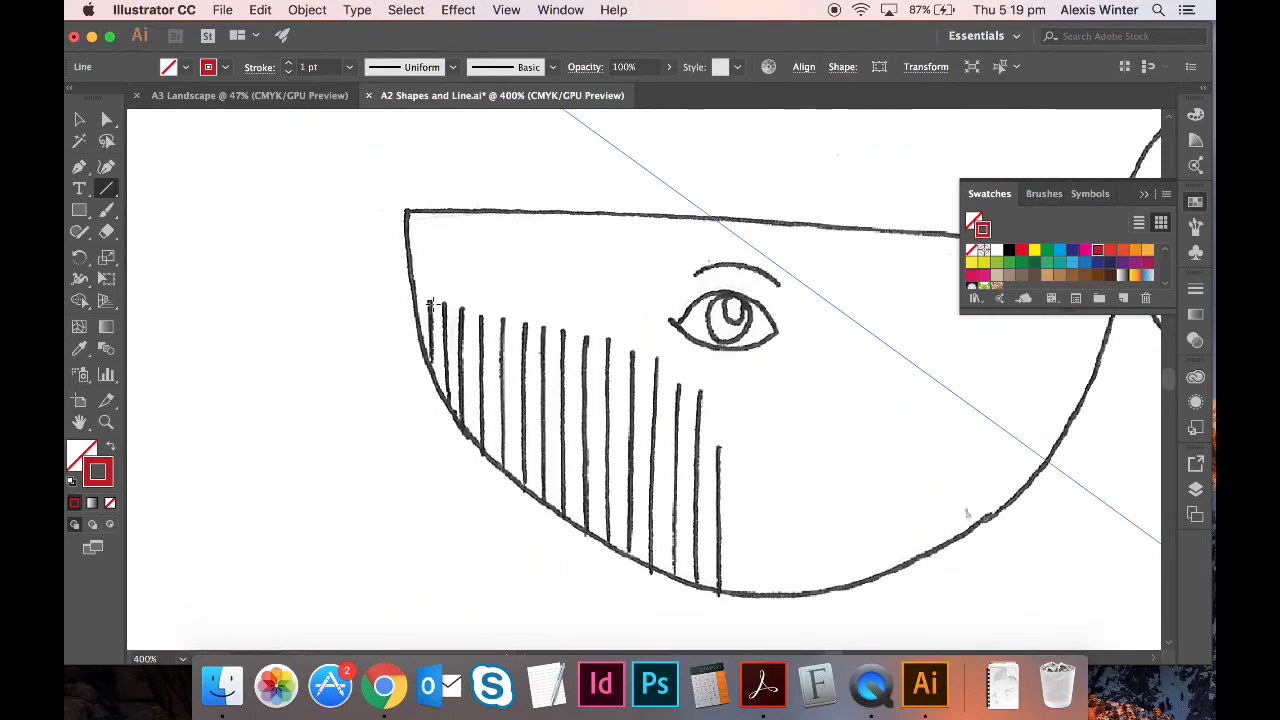
left_click_drag(428, 298, 430, 372)
- Trace the small whale's second through eighth belly hatch lines with vertical red lines
left_click_drag(444, 303, 445, 400)
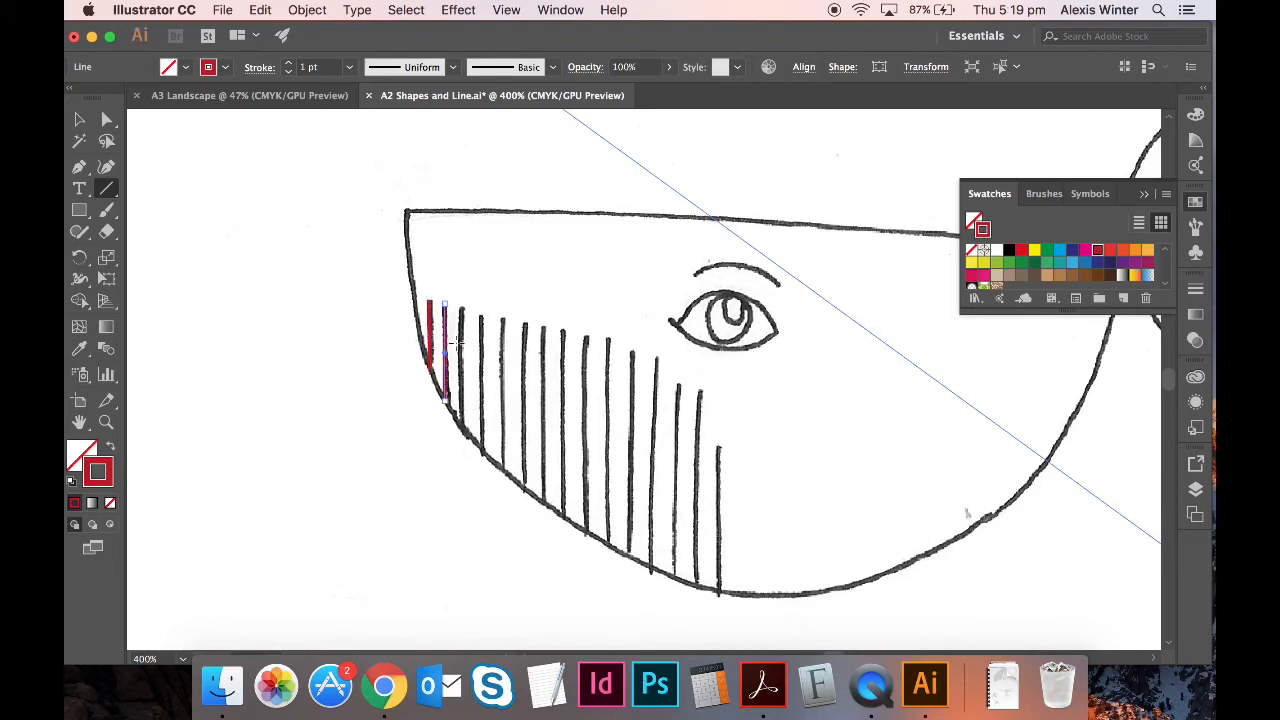
left_click_drag(462, 304, 462, 431)
left_click_drag(484, 316, 484, 452)
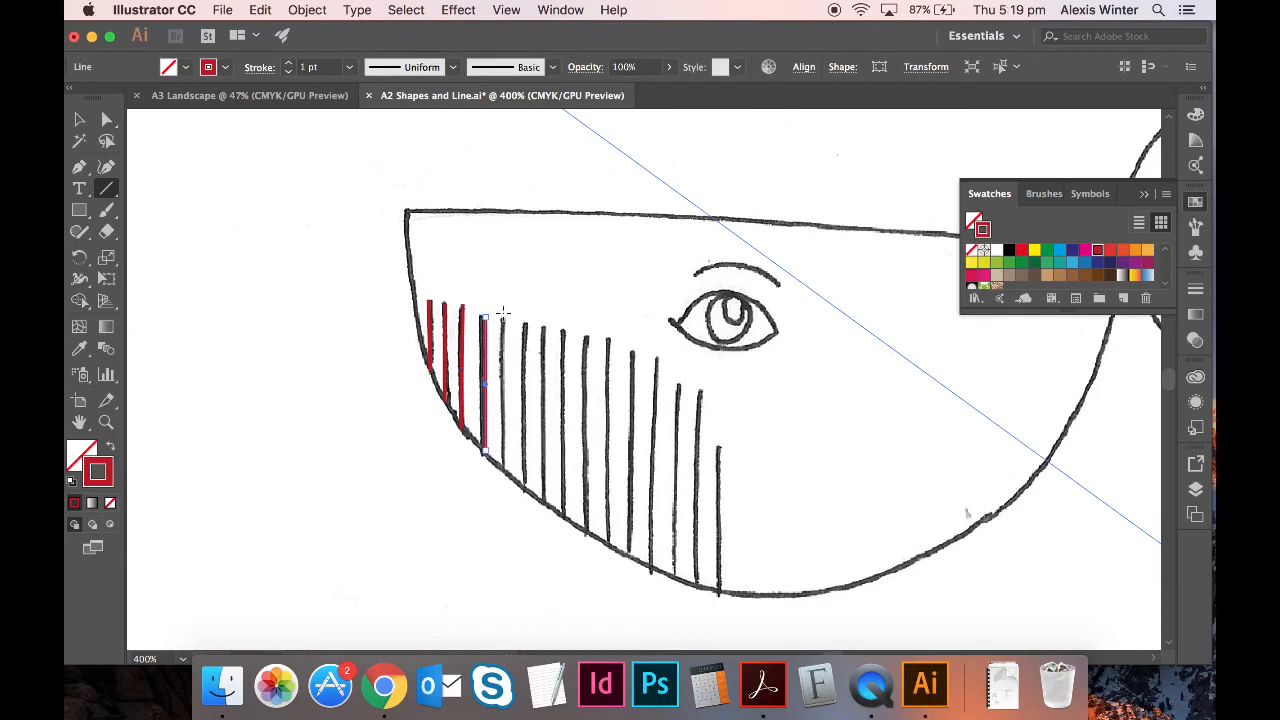
left_click_drag(503, 318, 503, 470)
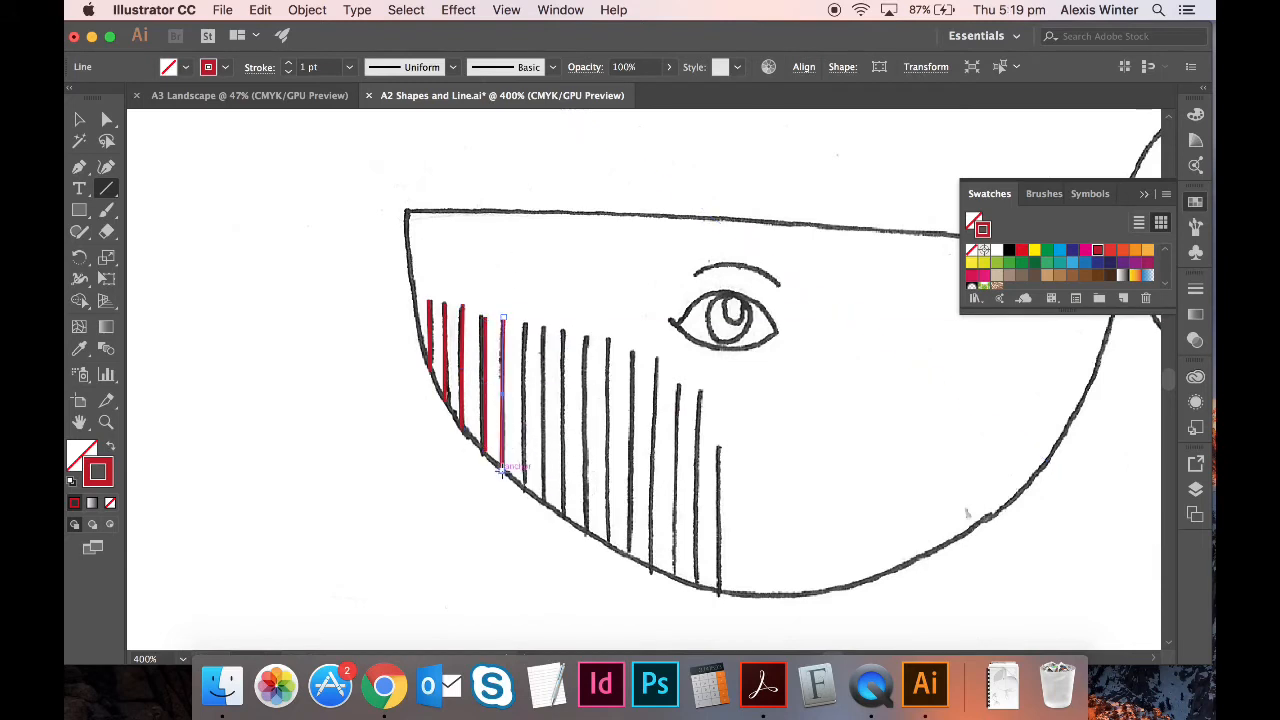
left_click_drag(524, 324, 524, 490)
left_click_drag(543, 326, 543, 501)
left_click_drag(563, 327, 563, 517)
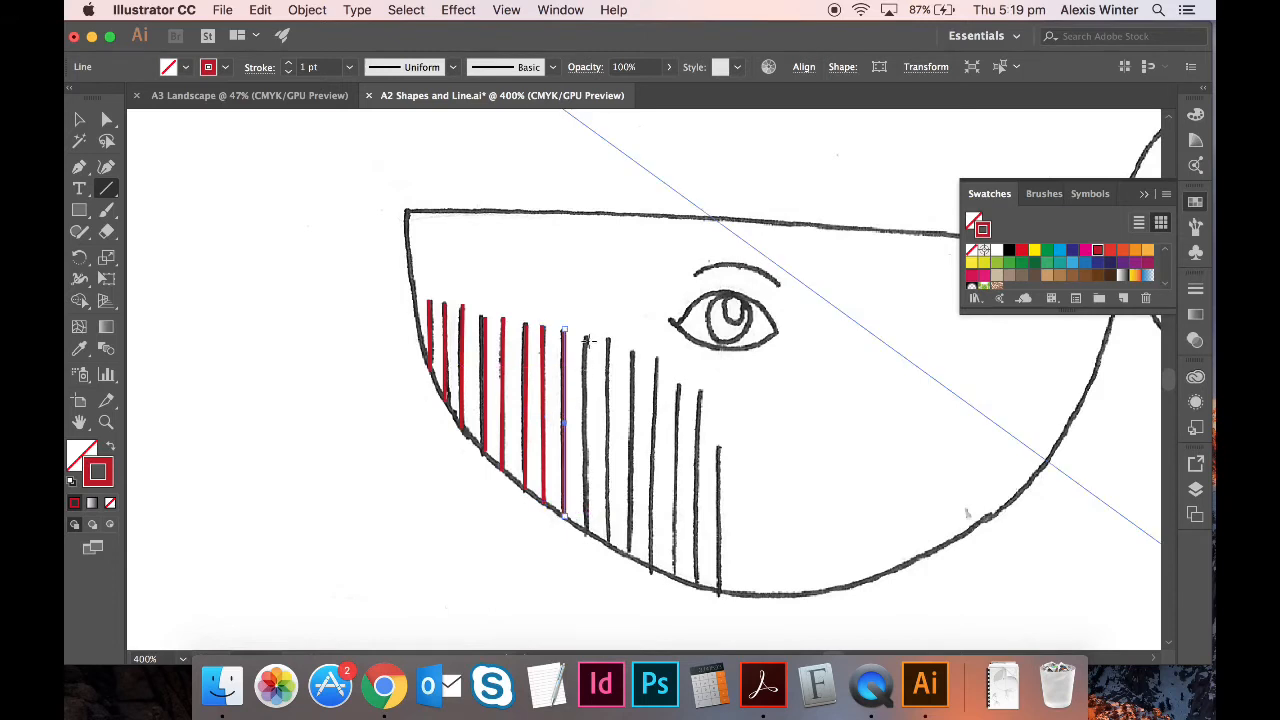
- Trace the ninth through fifteenth belly hatch lines, ending with the last short one
left_click_drag(587, 337, 587, 531)
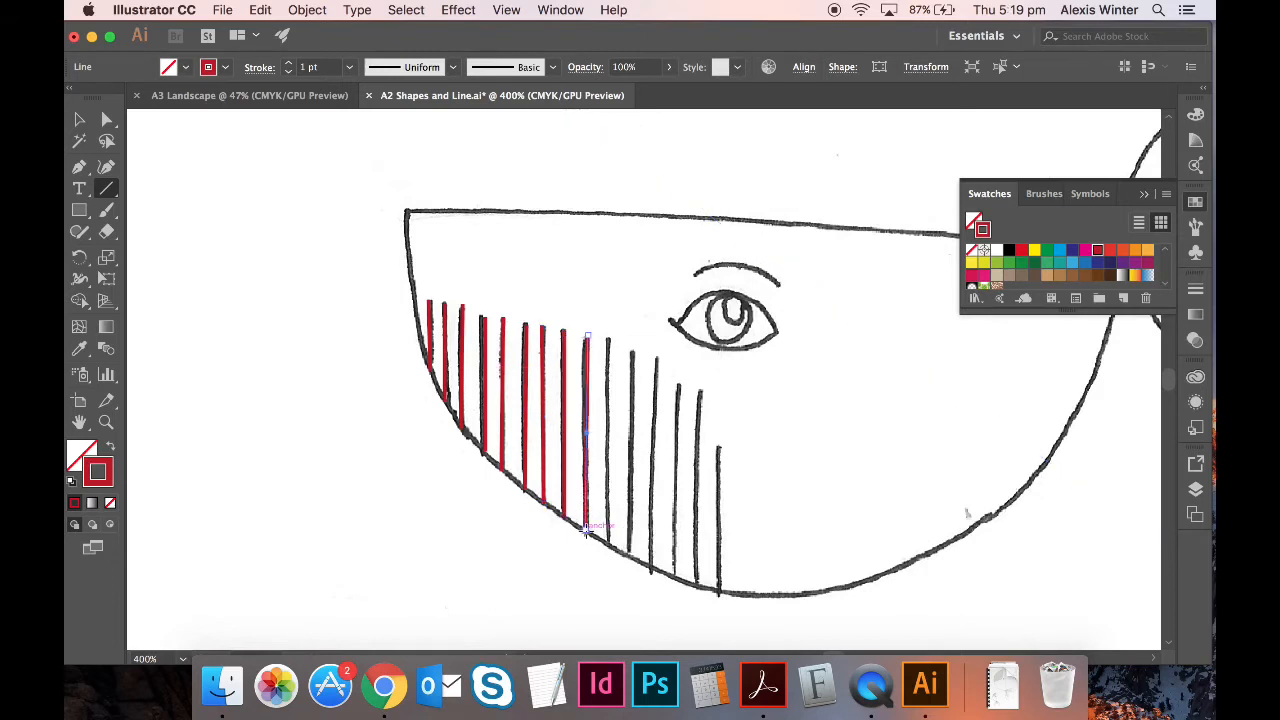
left_click_drag(609, 341, 609, 545)
left_click_drag(633, 350, 632, 553)
left_click_drag(656, 358, 653, 572)
left_click_drag(677, 385, 676, 574)
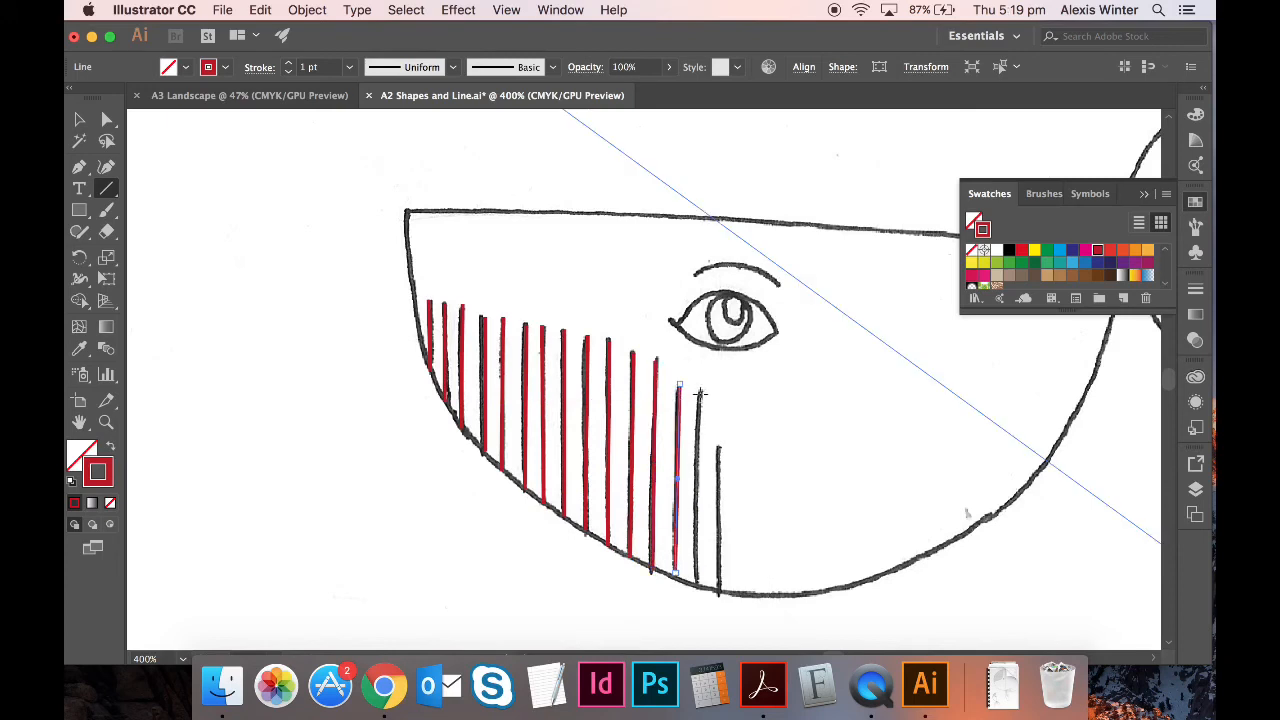
left_click_drag(700, 390, 699, 586)
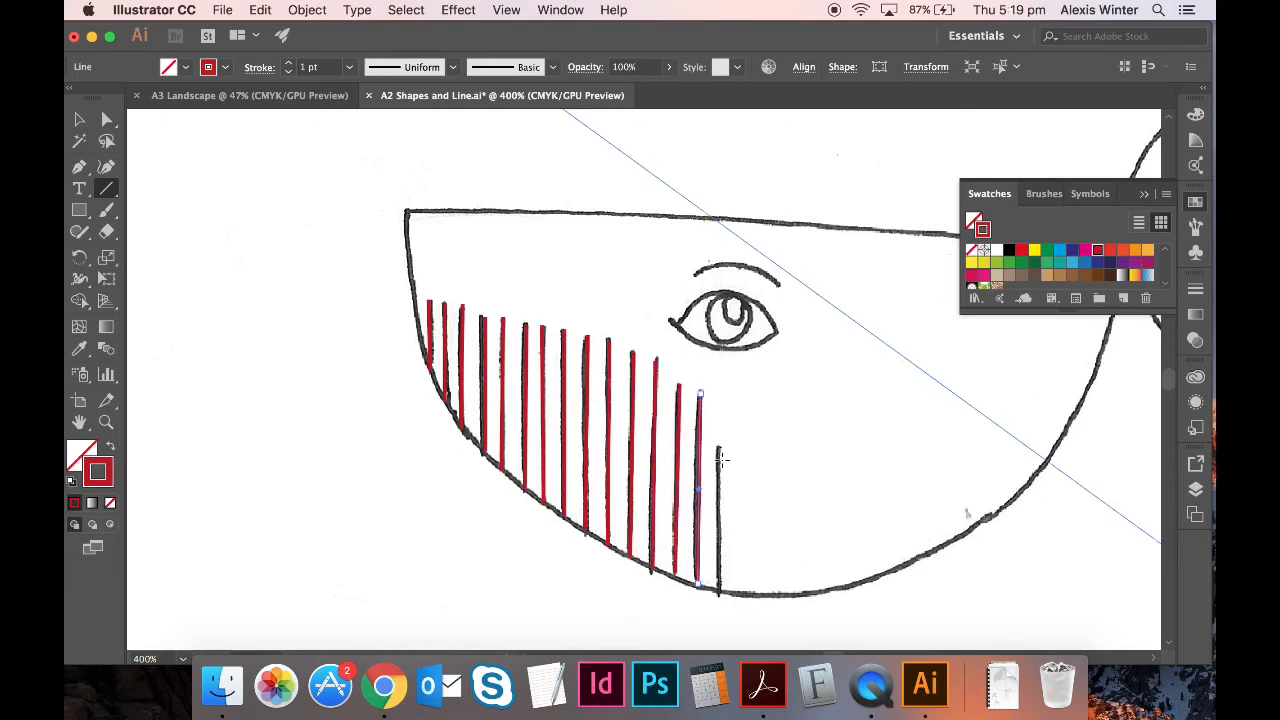
left_click_drag(718, 450, 718, 590)
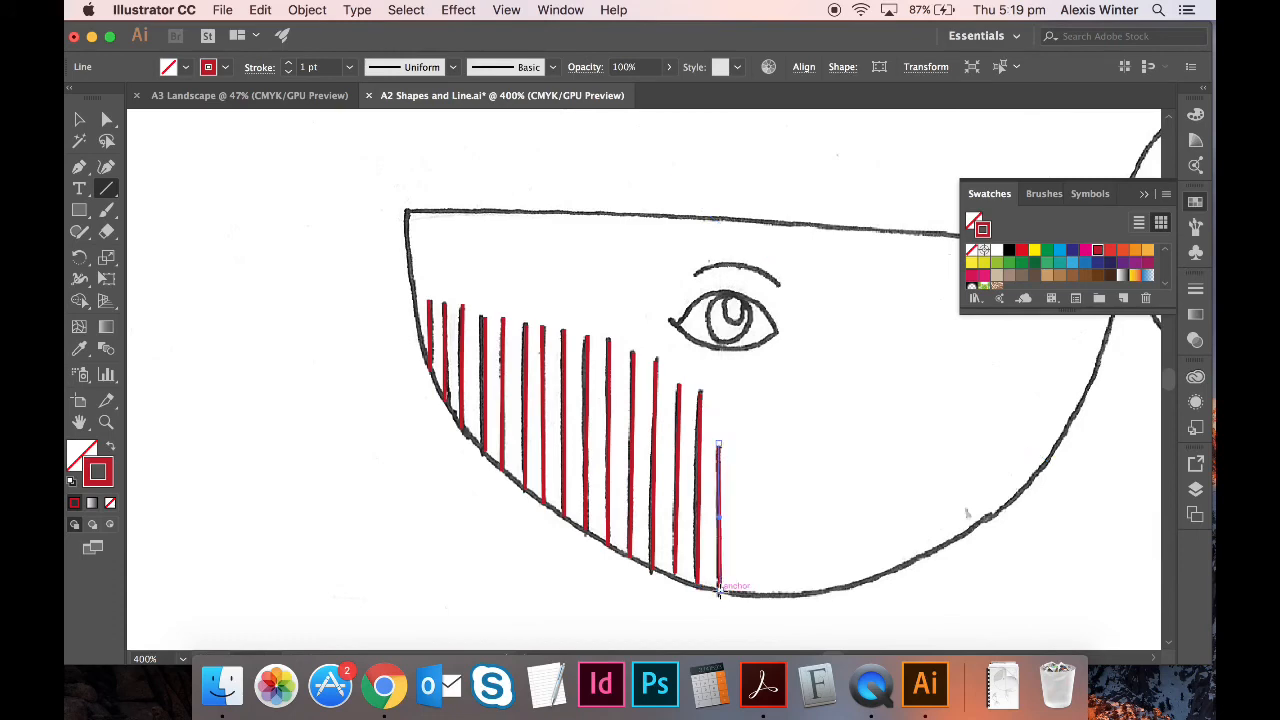
key("super+minus")
key("super+minus")
key("super+minus")
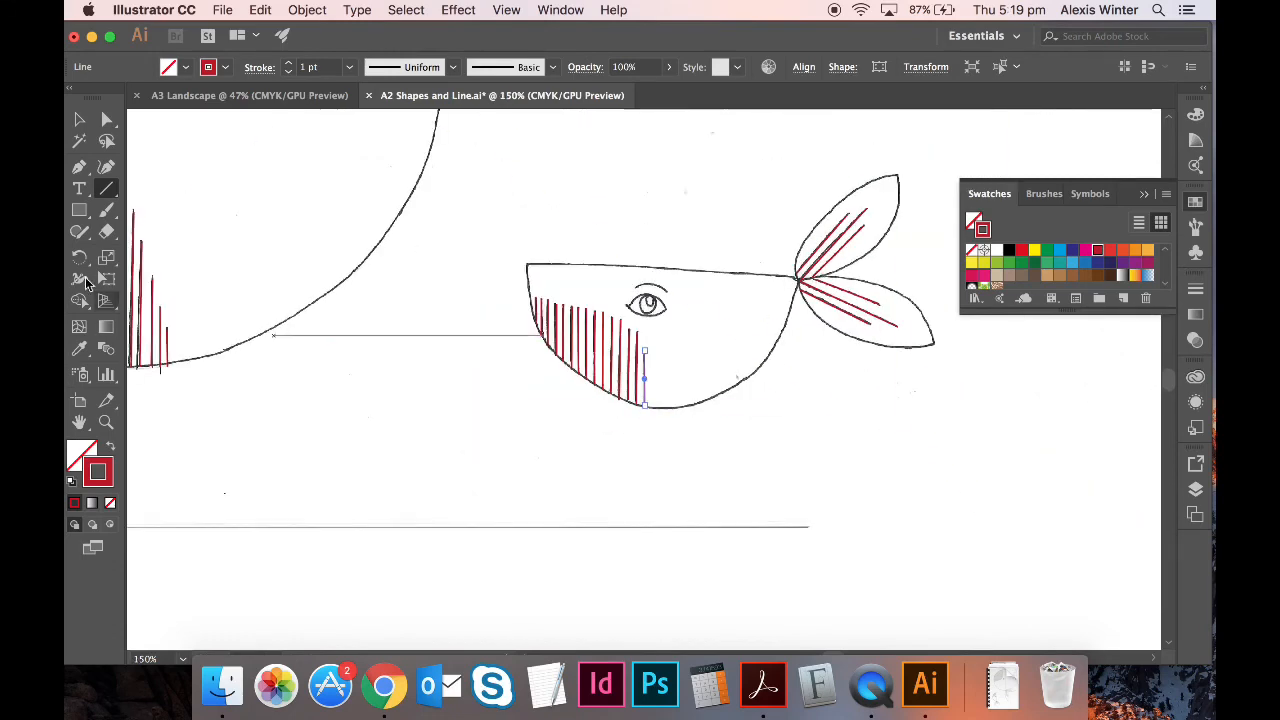
- Zoom in on the small whale's eye and trace the eyebrow as one curved Pen path
scroll(315, 313, "up", 5)
scroll(315, 313, "left", 2)
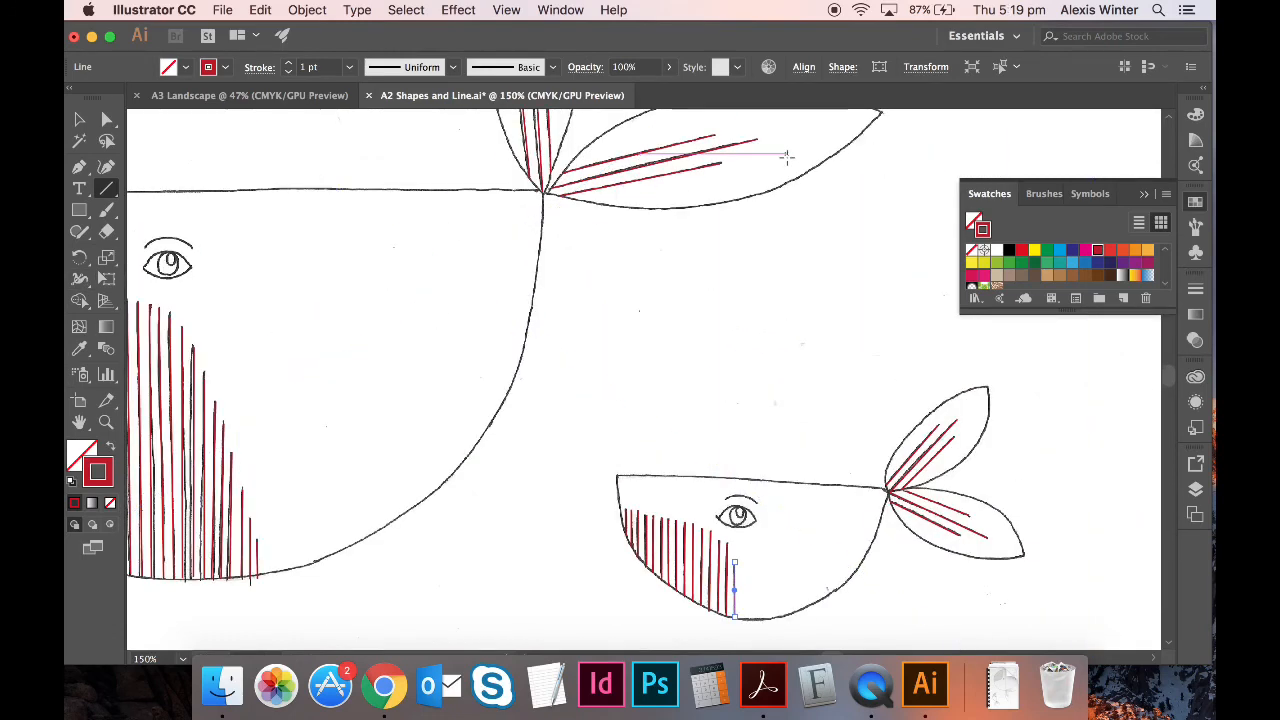
scroll(762, 276, "up", 2)
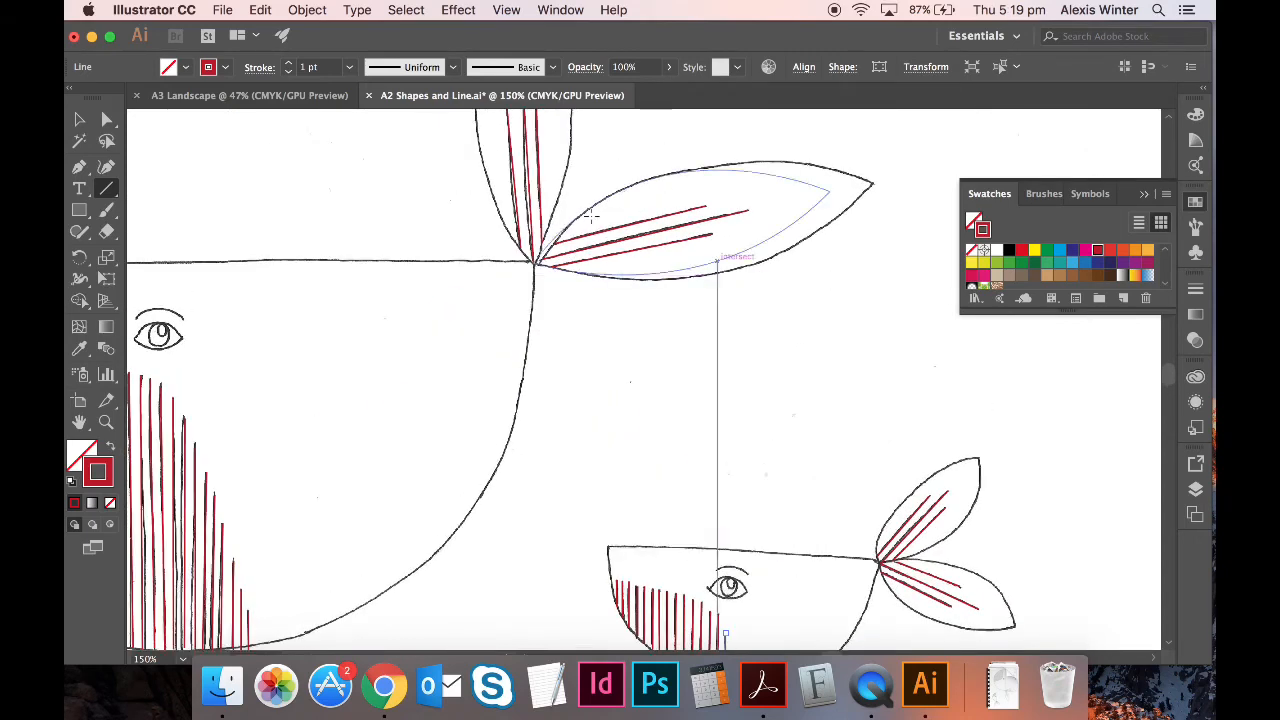
scroll(771, 361, "down", 3)
scroll(720, 345, "left", 6)
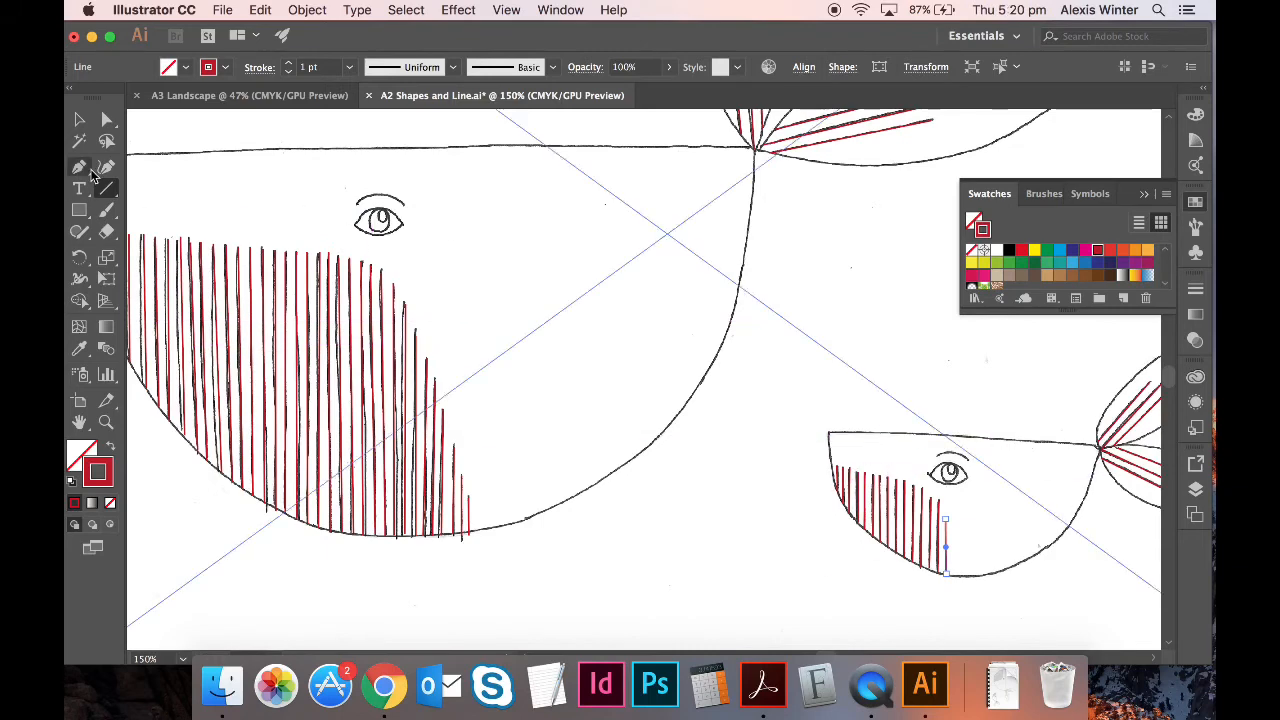
key("super+equal")
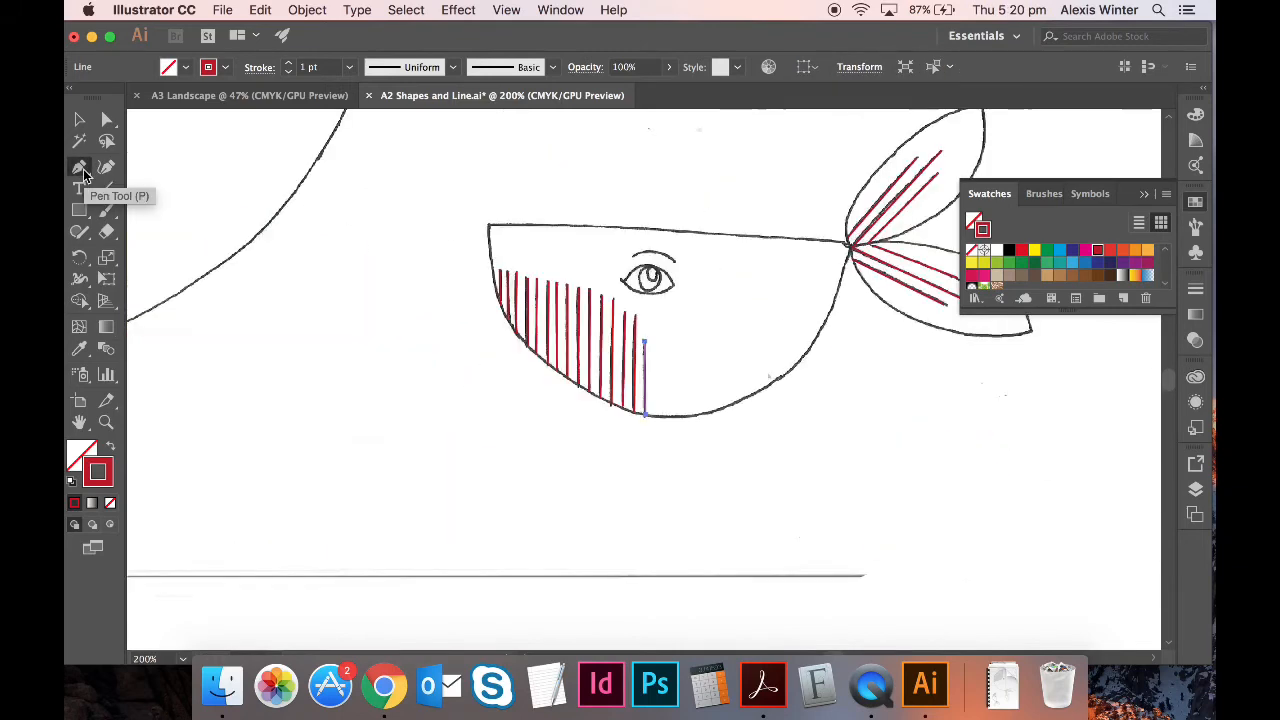
key("super+equal")
left_click(79, 166)
key("super+equal")
key("super+equal")
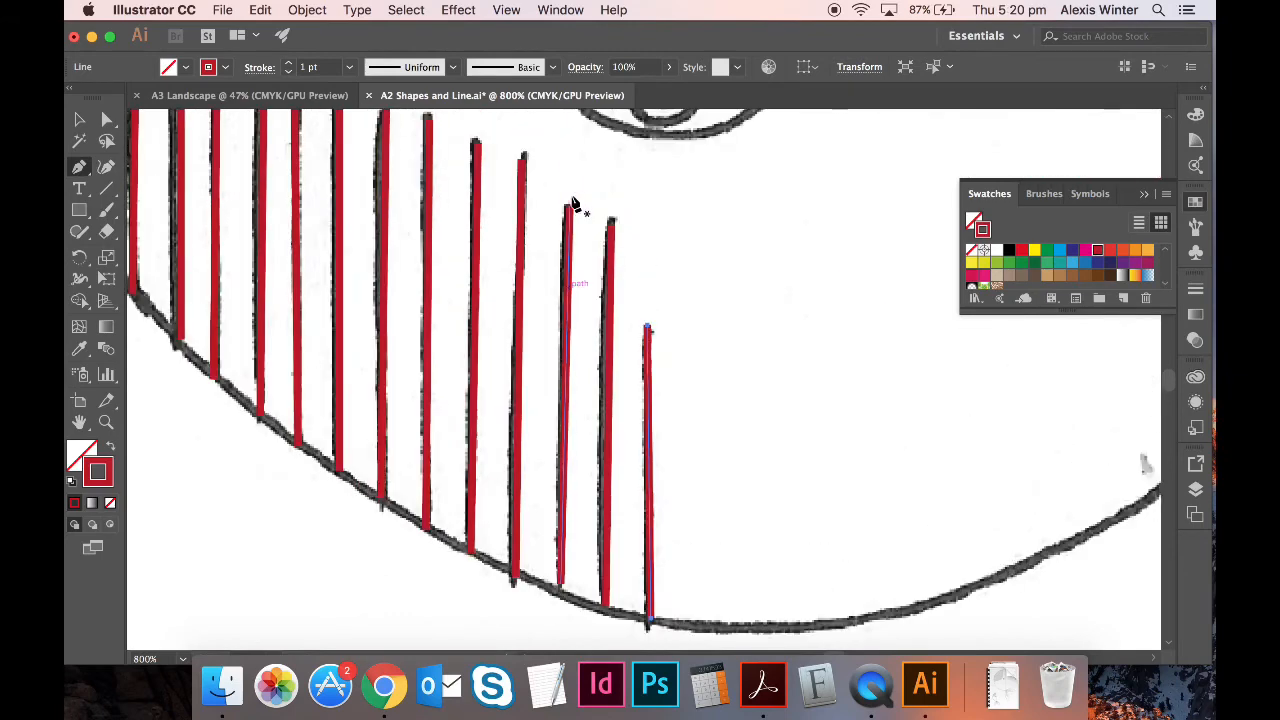
scroll(571, 200, "up", 5)
left_click(543, 273)
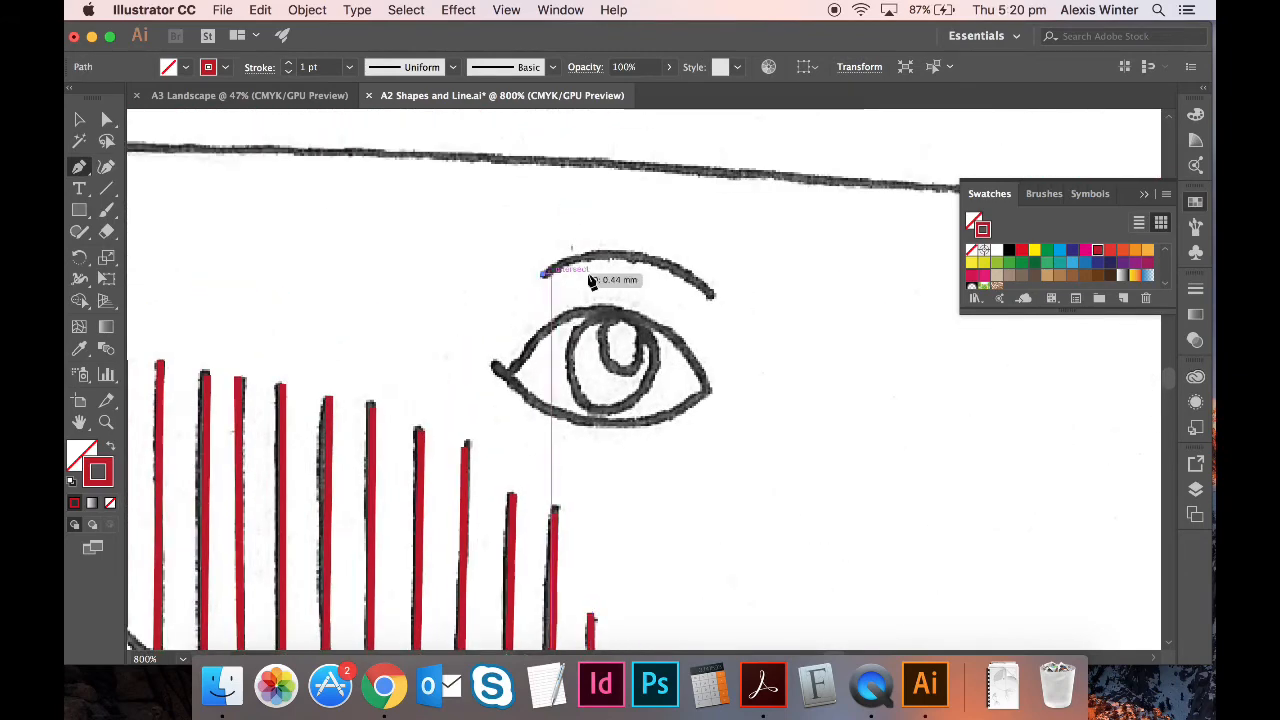
mouse_move(711, 297)
left_mouse_down()
mouse_move(769, 360)
mouse_move(817, 377)
mouse_move(797, 371)
left_mouse_up()
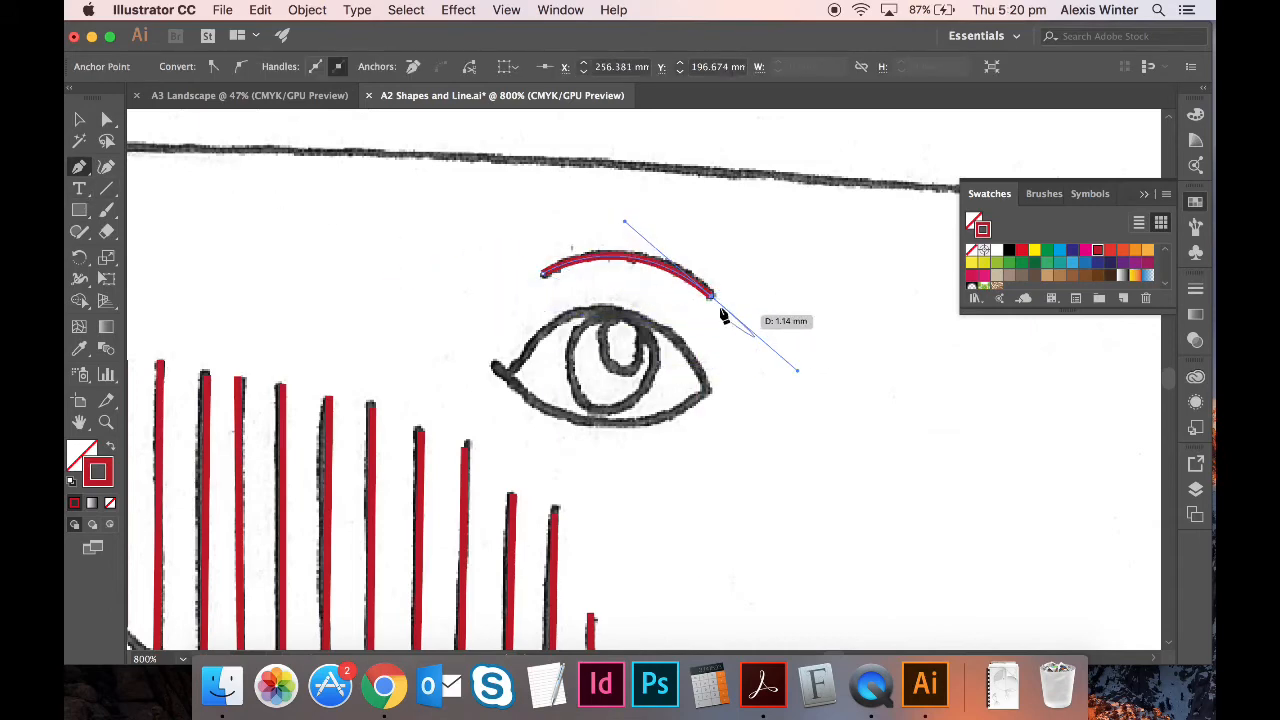
left_click(80, 121)
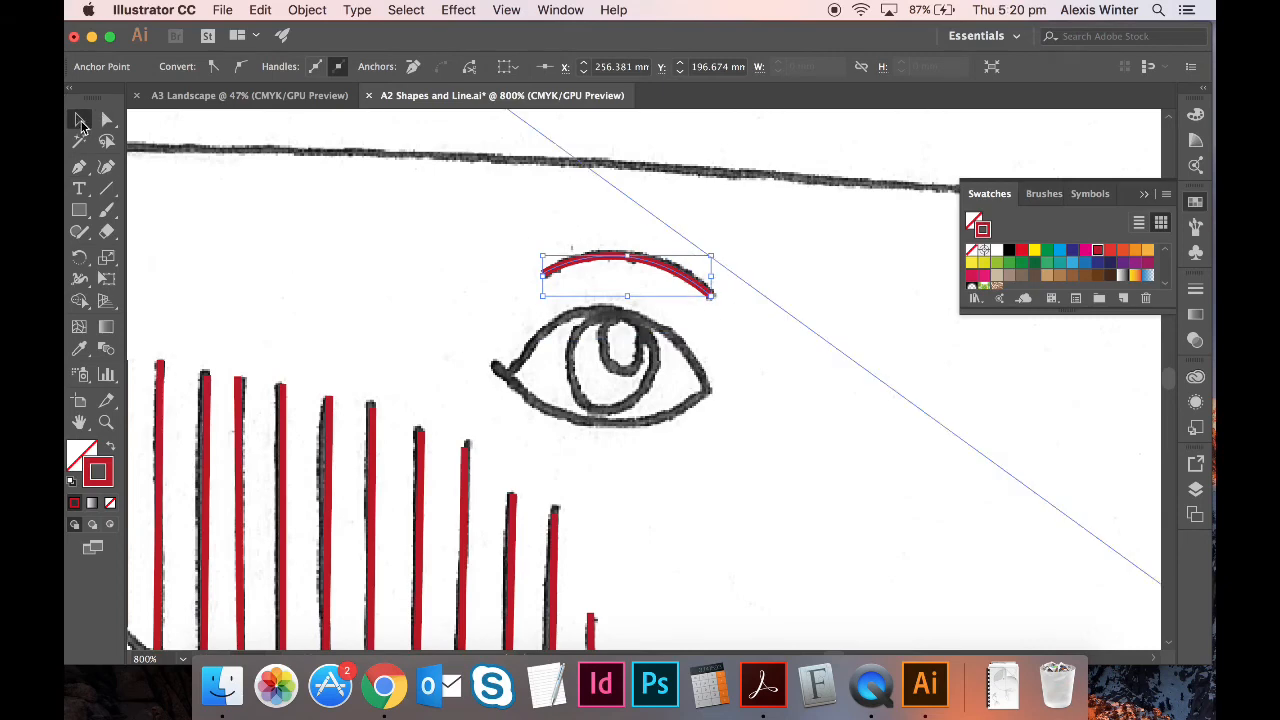
- Trace the almond eye outline as a closed curved path from left corner back around
left_click(79, 167)
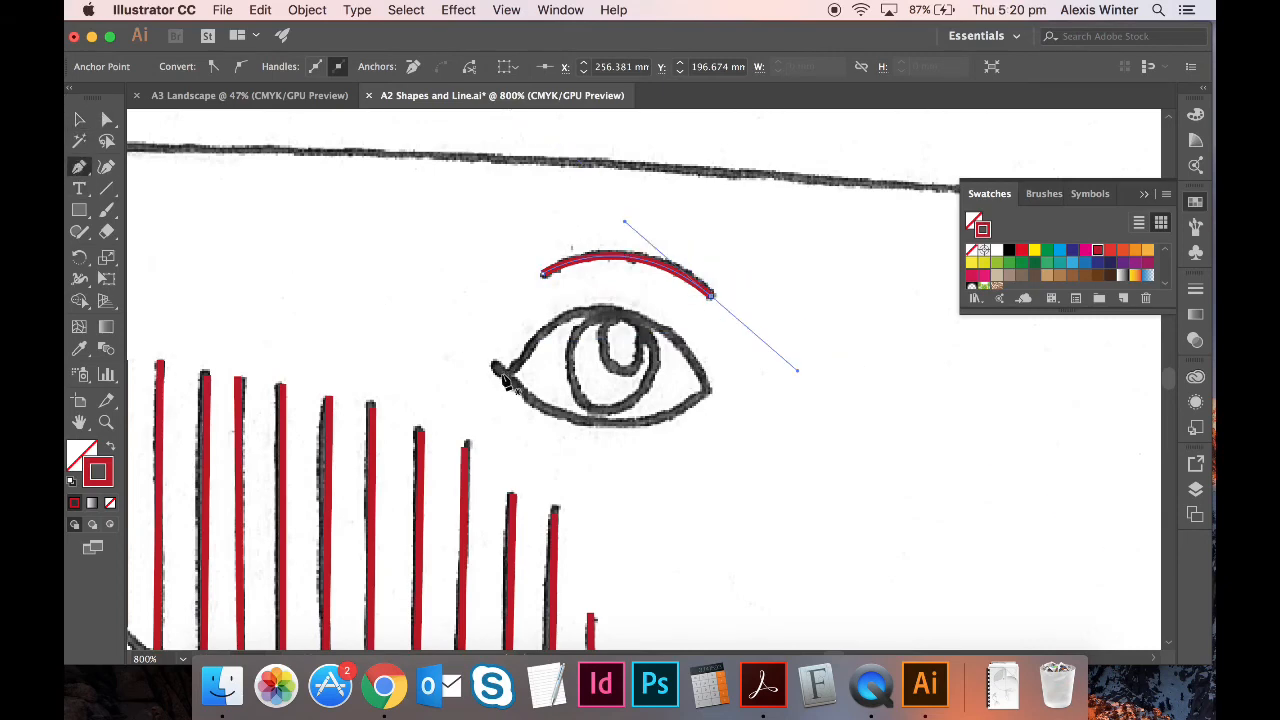
left_click(503, 372)
left_click_drag(711, 387, 827, 541)
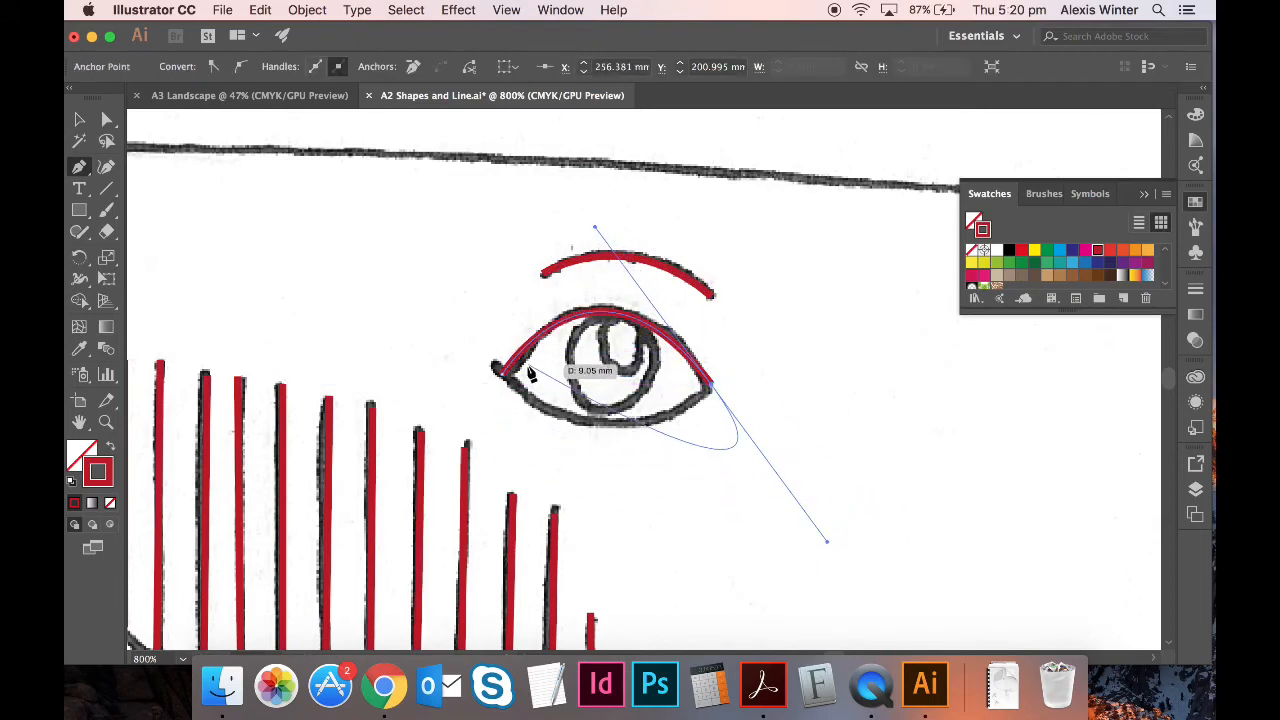
left_click(711, 381)
left_click_drag(503, 381, 380, 275)
key("v")
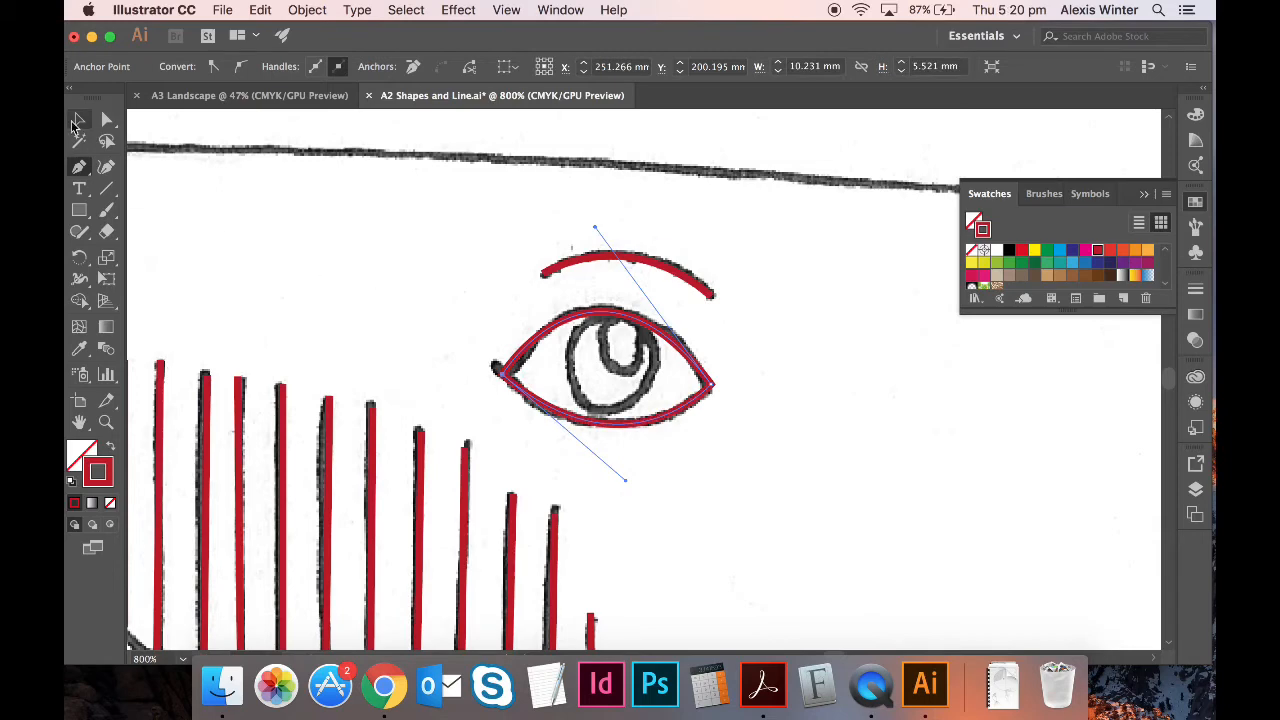
left_click(325, 290)
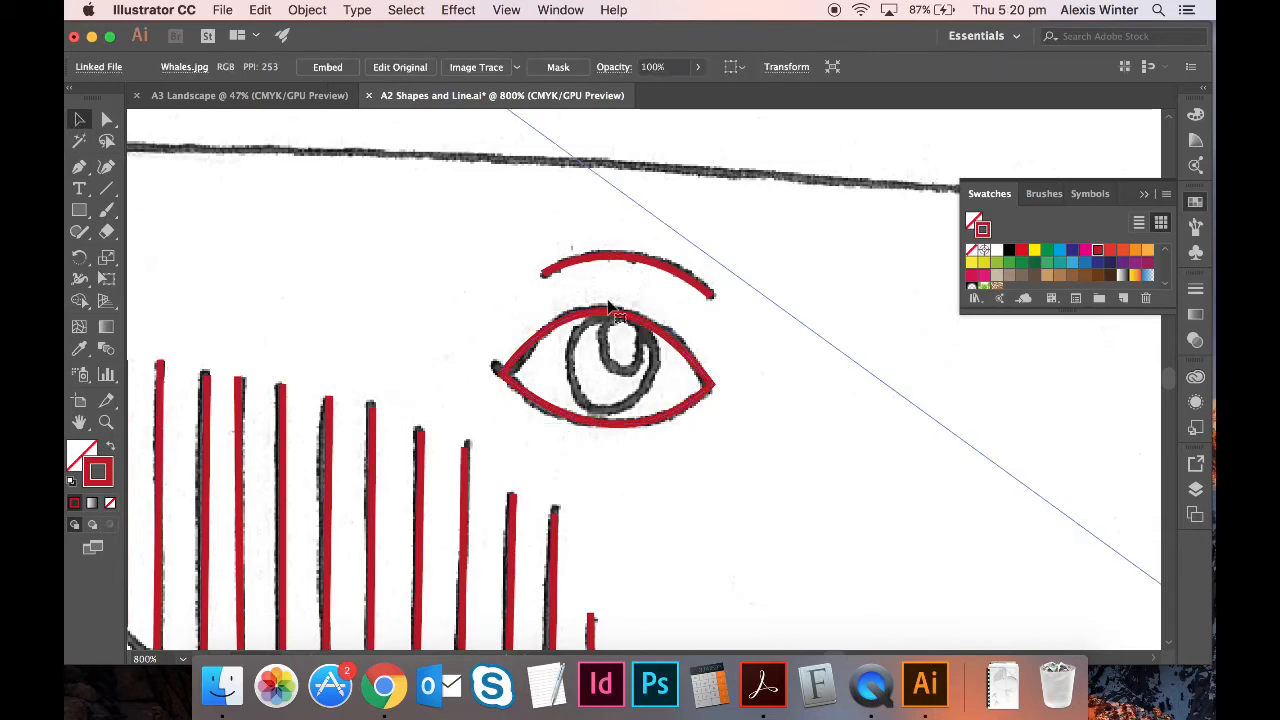
- Draw a circle over the iris with the Ellipse tool and make it solid red with no stroke
left_click(81, 219)
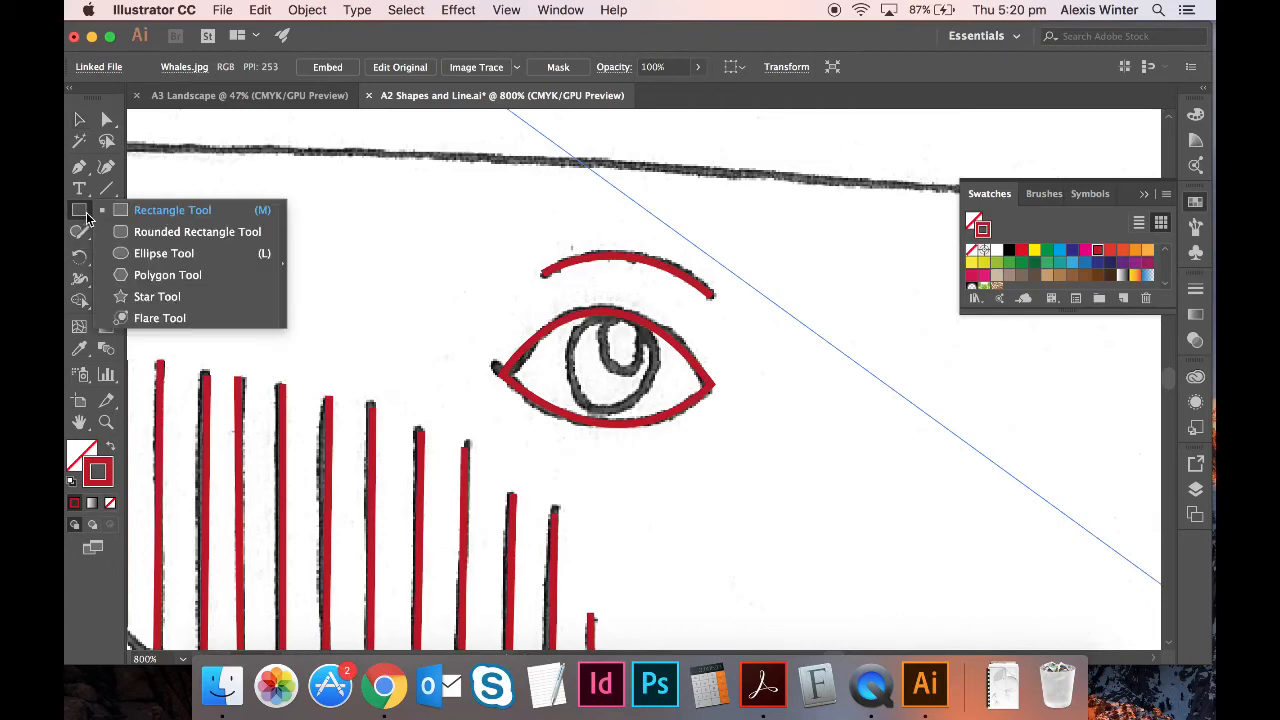
left_click(164, 253)
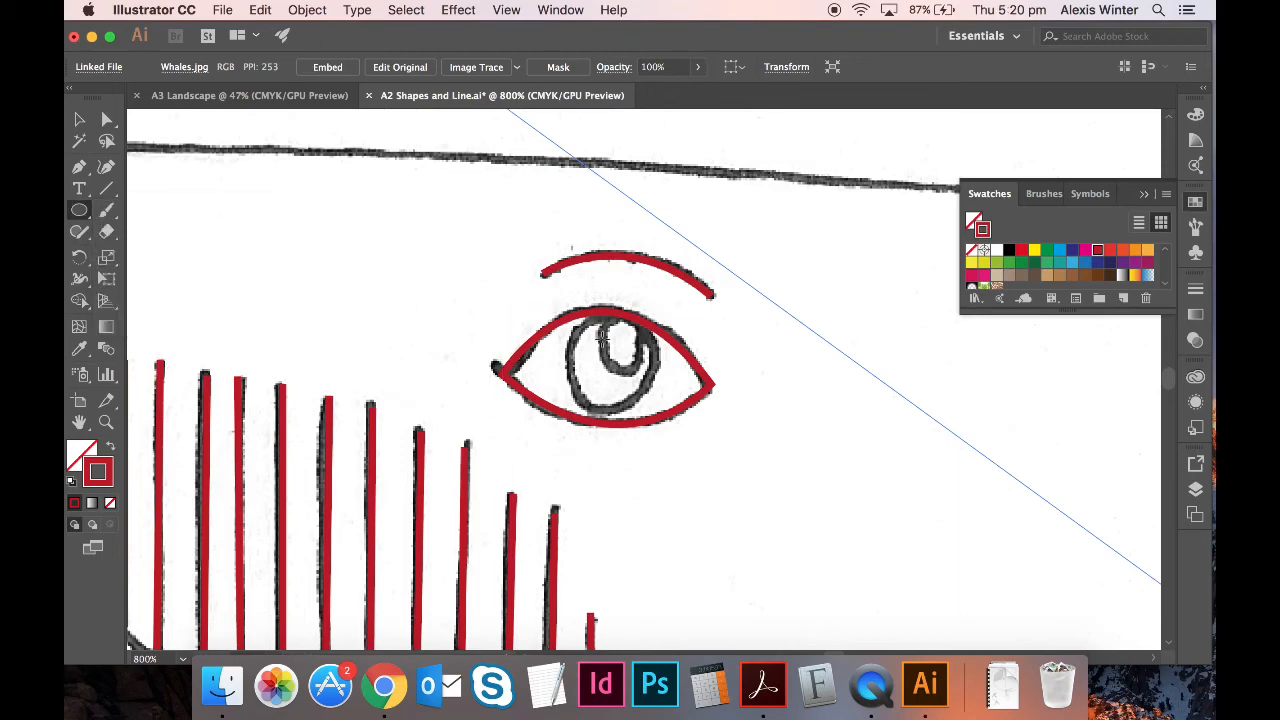
left_click_drag(607, 360, 640, 372)
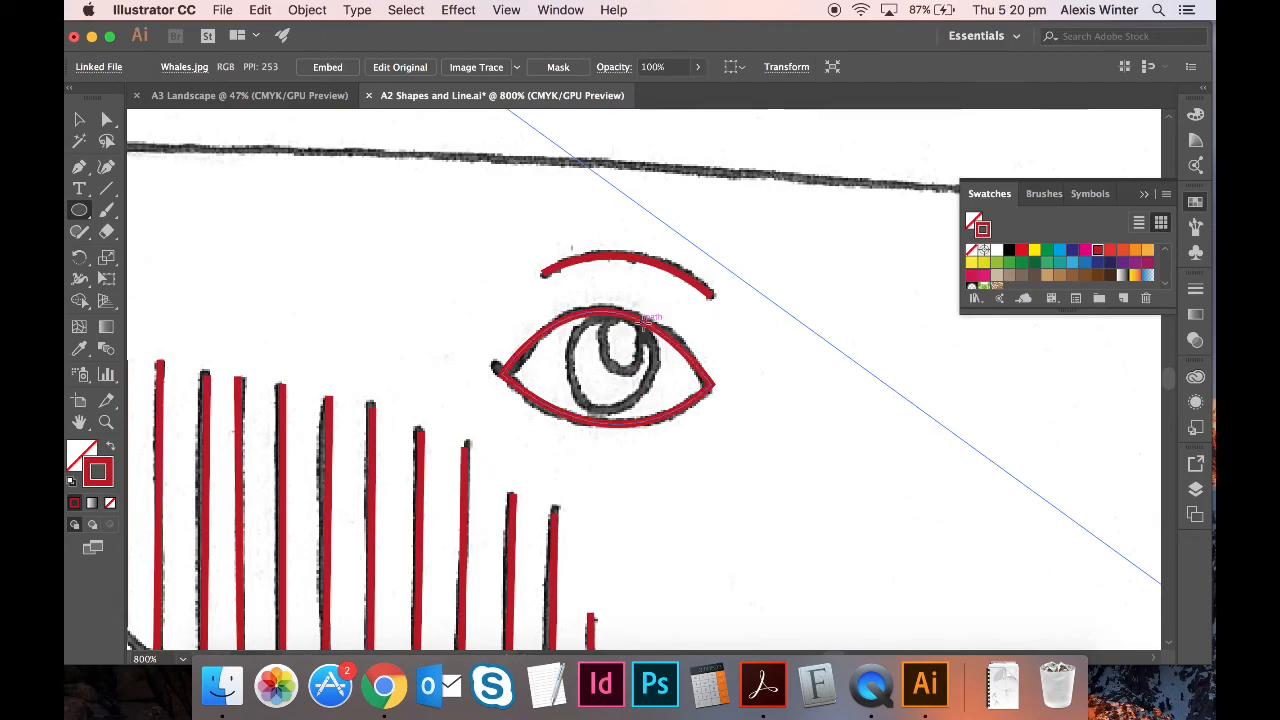
mouse_move(645, 319)
left_mouse_down()
mouse_move(598, 400)
mouse_move(570, 412)
left_mouse_up()
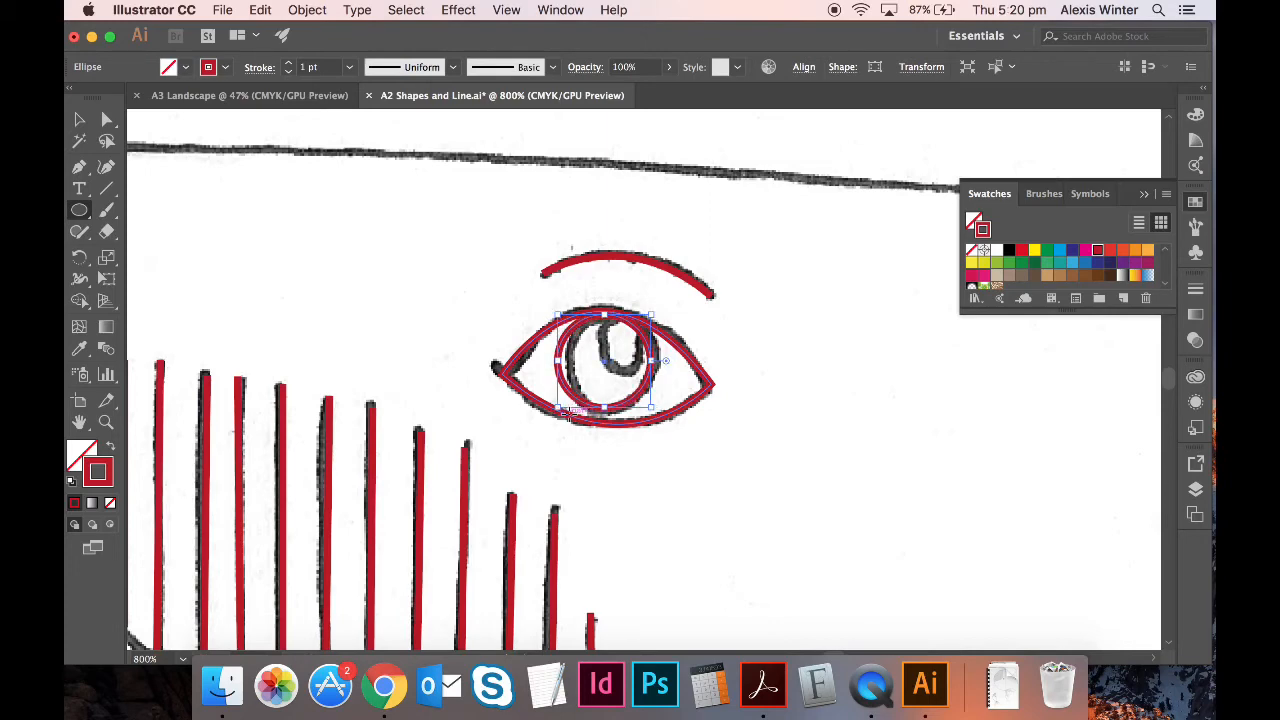
key("Right")
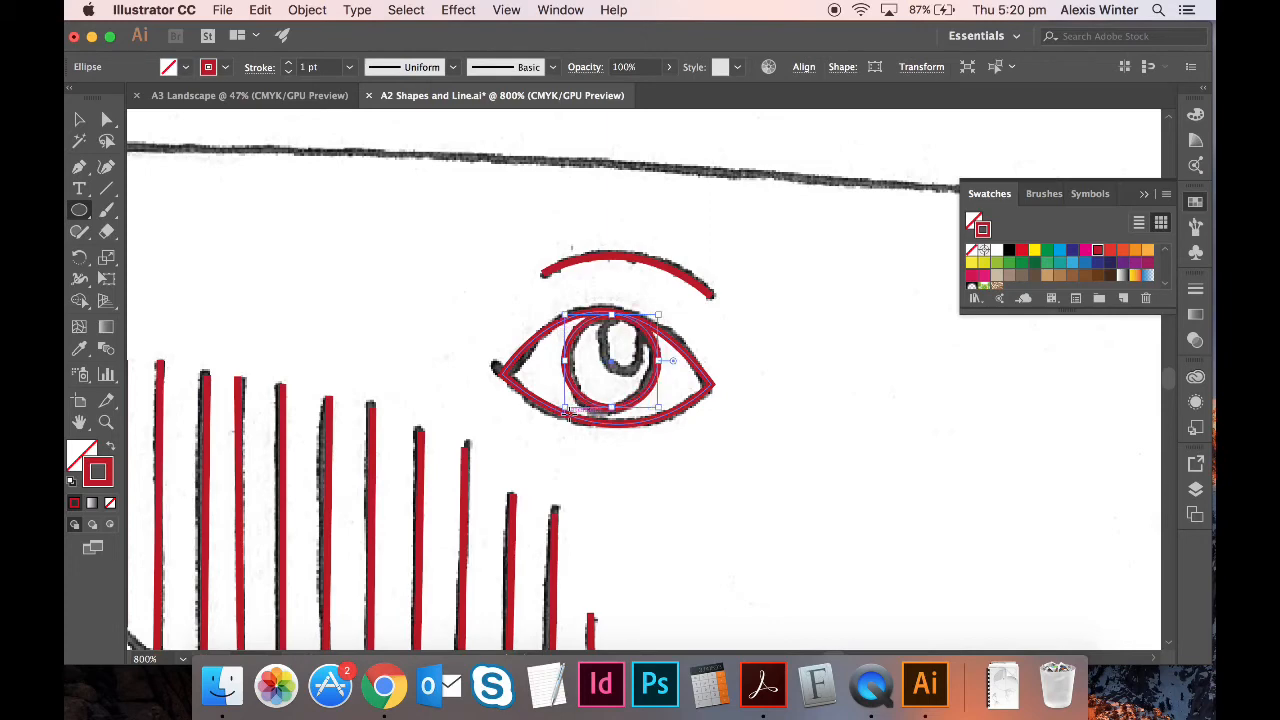
left_click(111, 449)
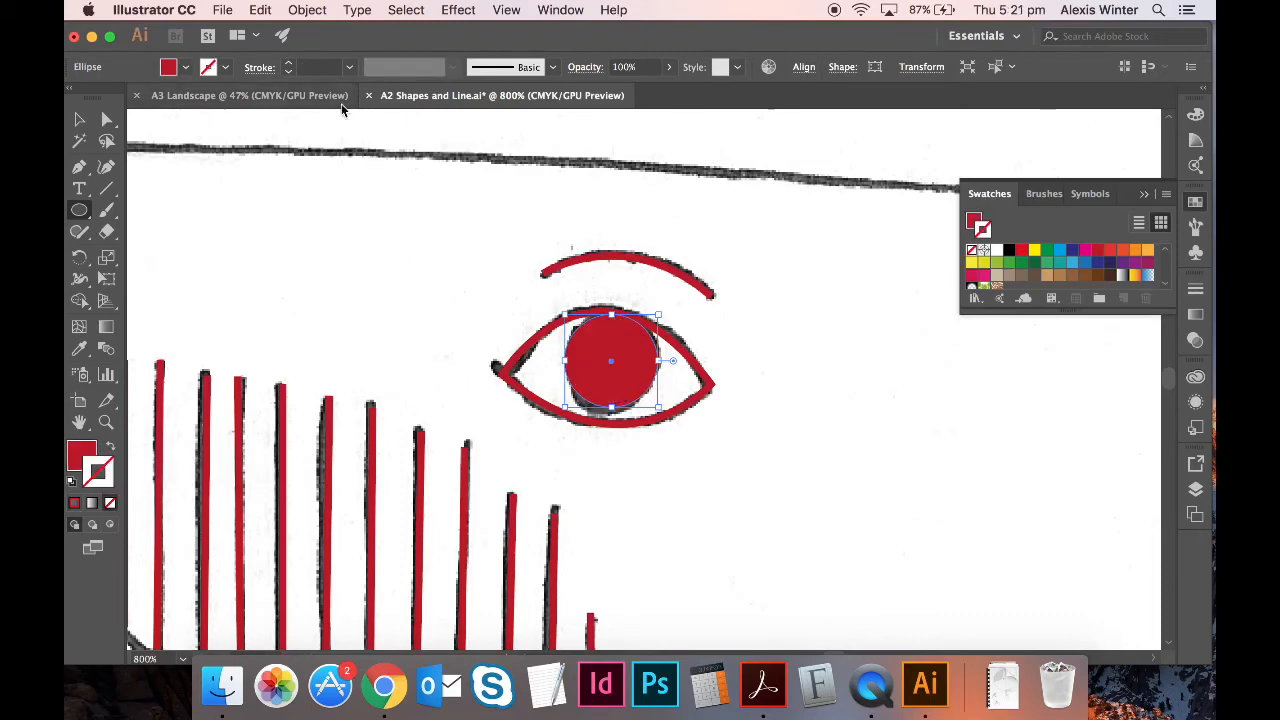
- Select the red circle and move a copy toward the eye's lower right
left_click(80, 120)
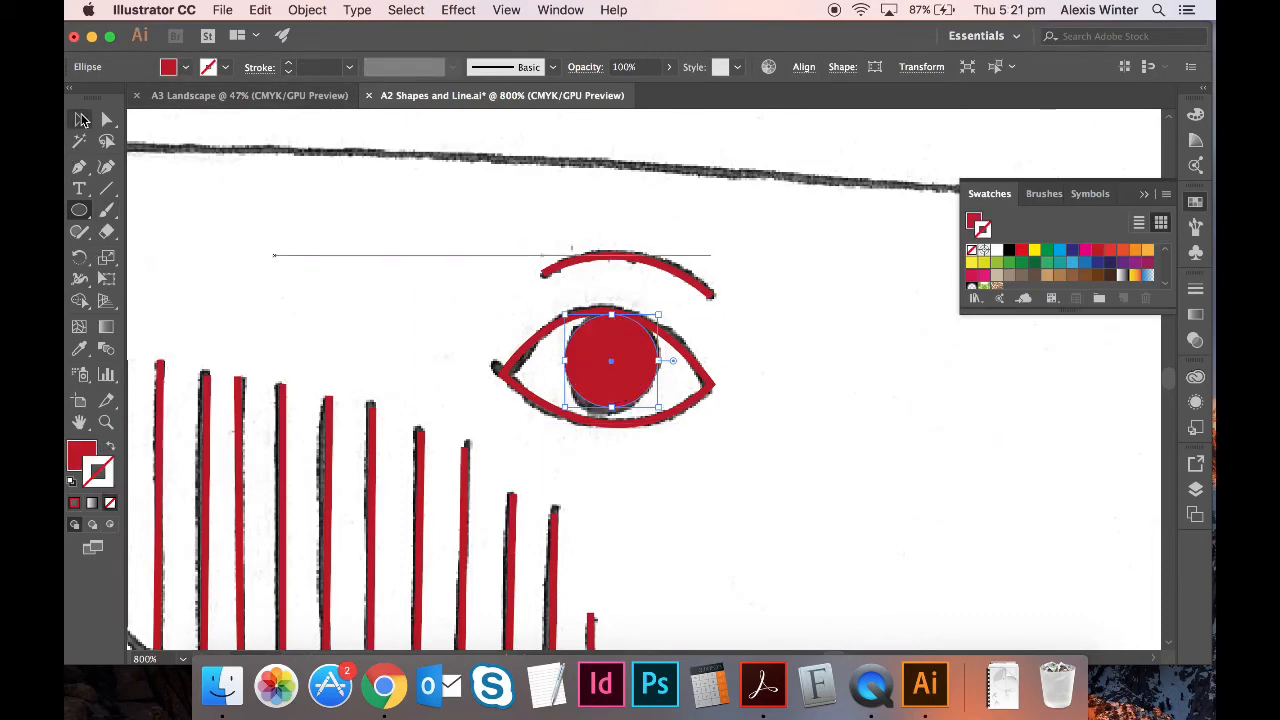
left_click(400, 334)
left_click(627, 342)
key("Delete")
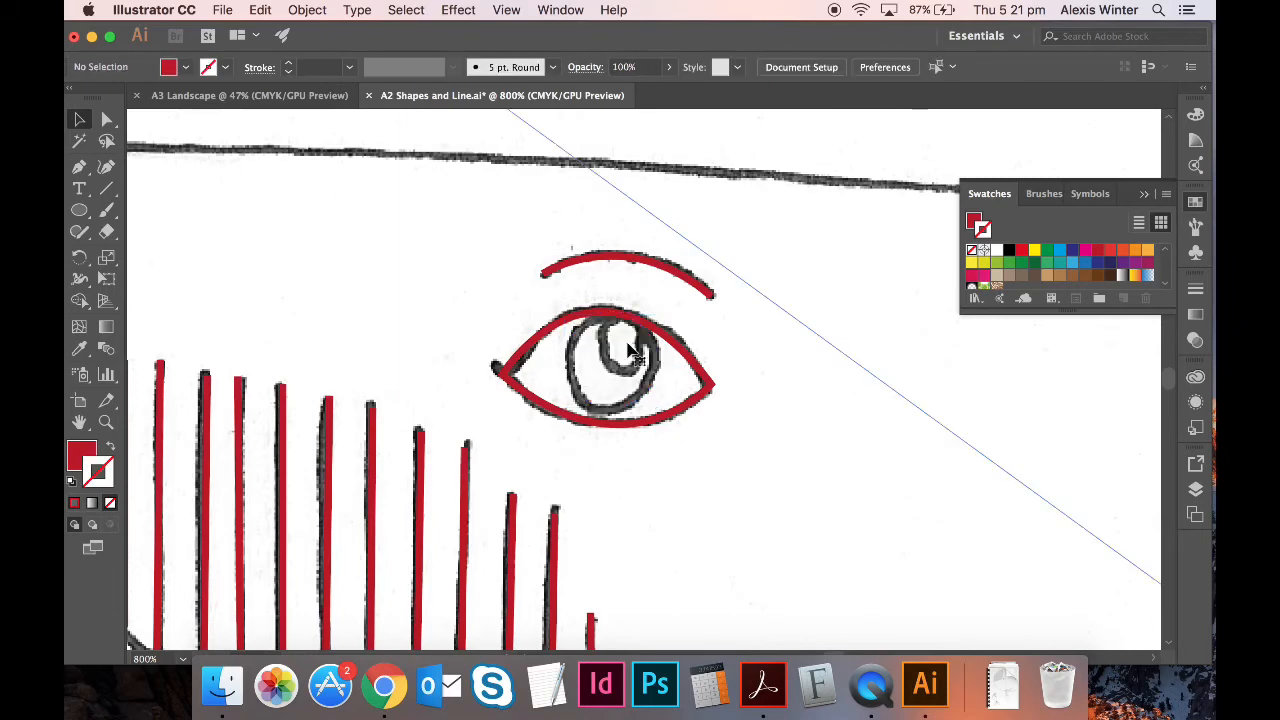
key("super+z")
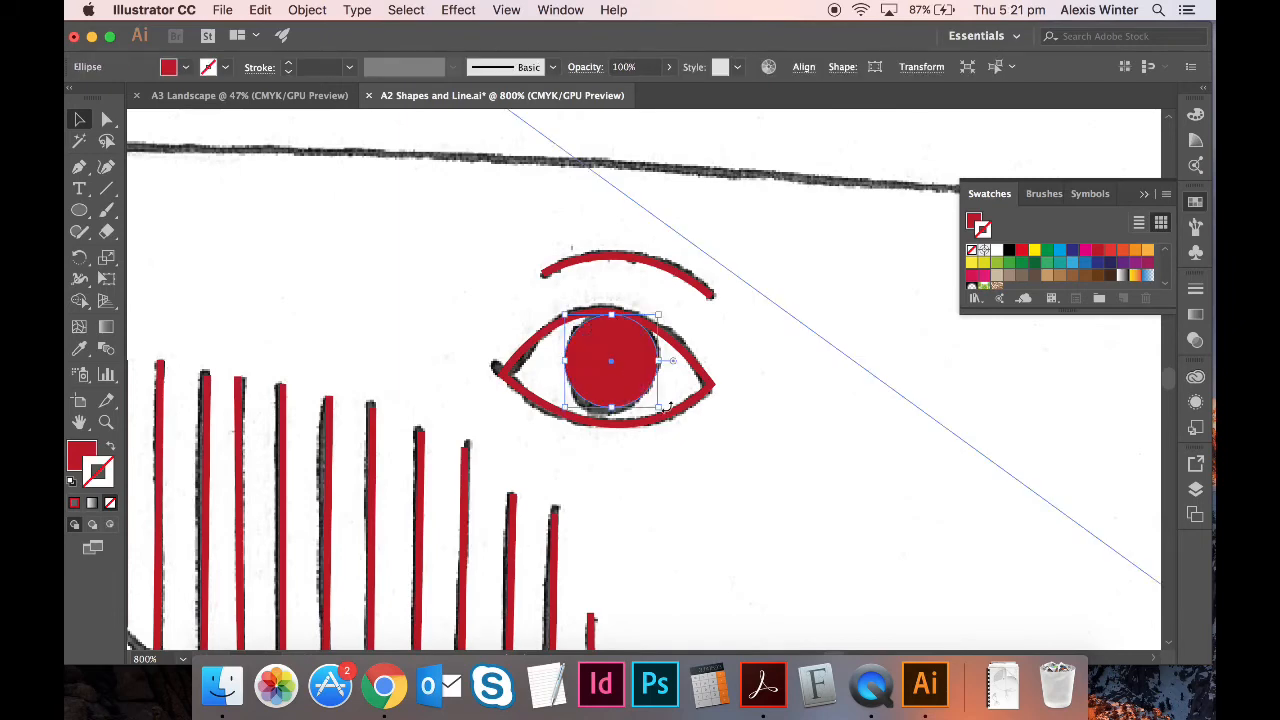
key("super")
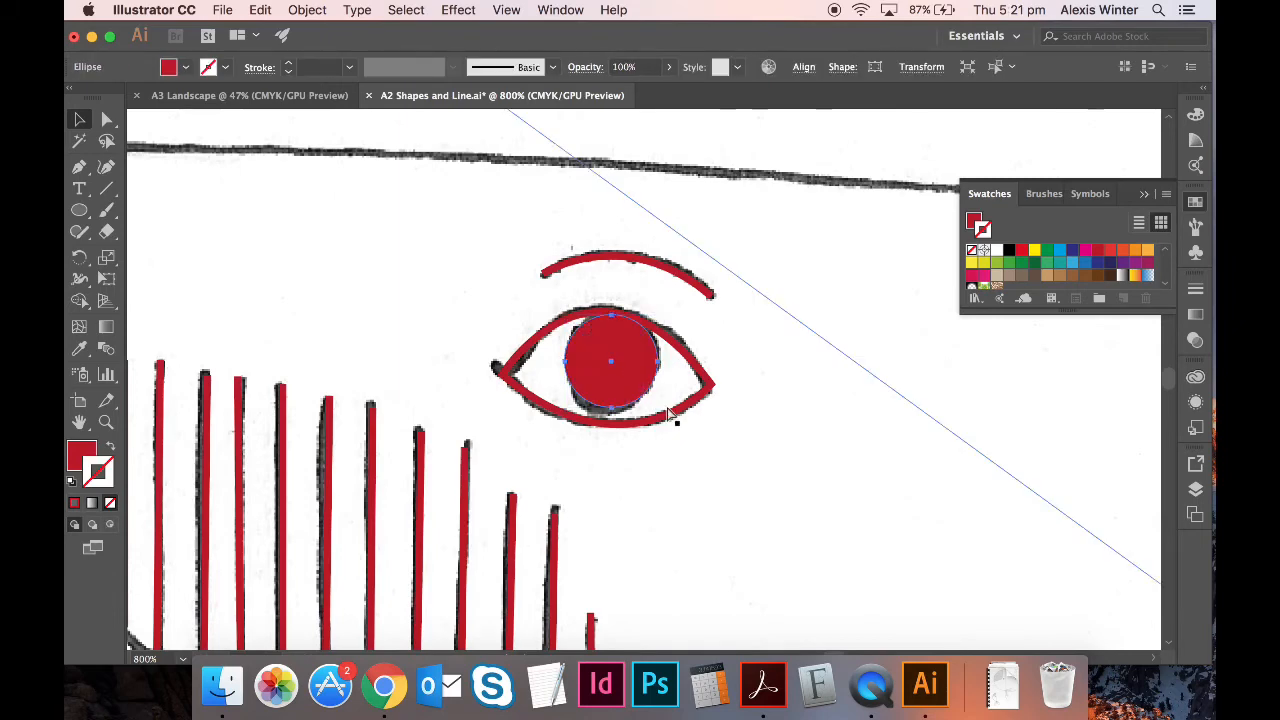
left_click_drag(644, 398, 680, 420)
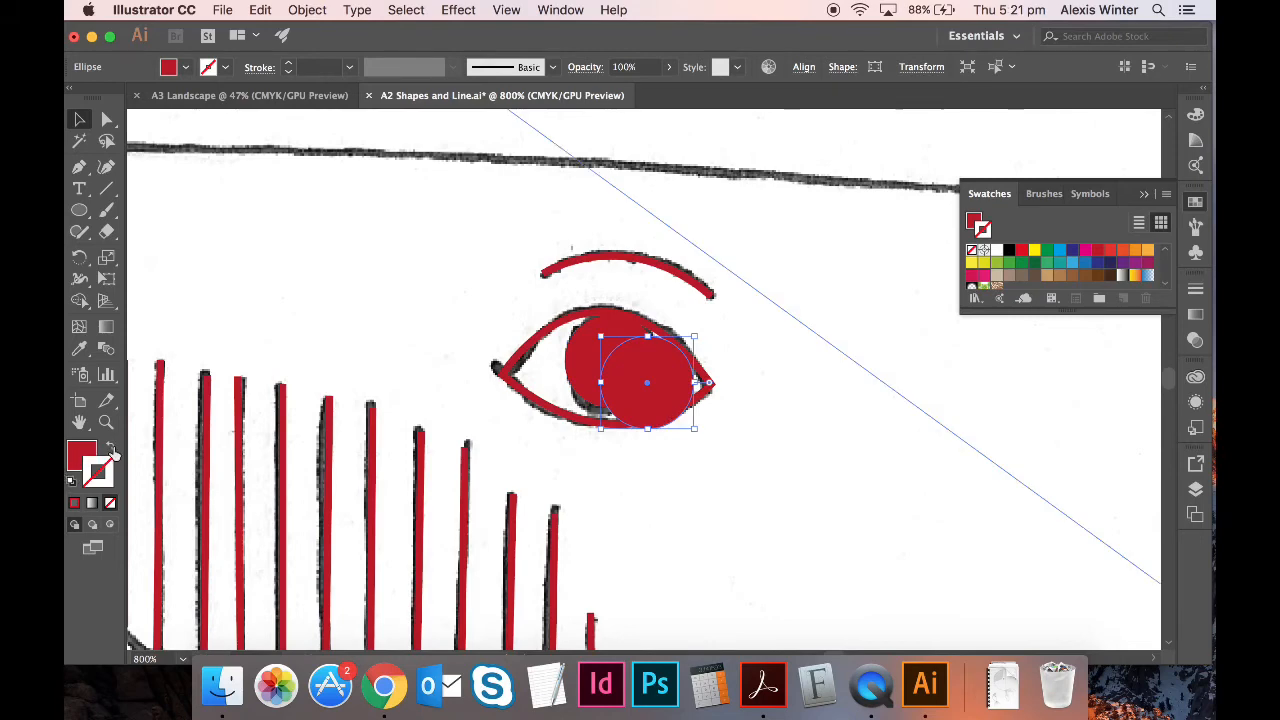
- Fill the circle white from Swatches and shrink it into a small highlight inside the iris
left_click(70, 468)
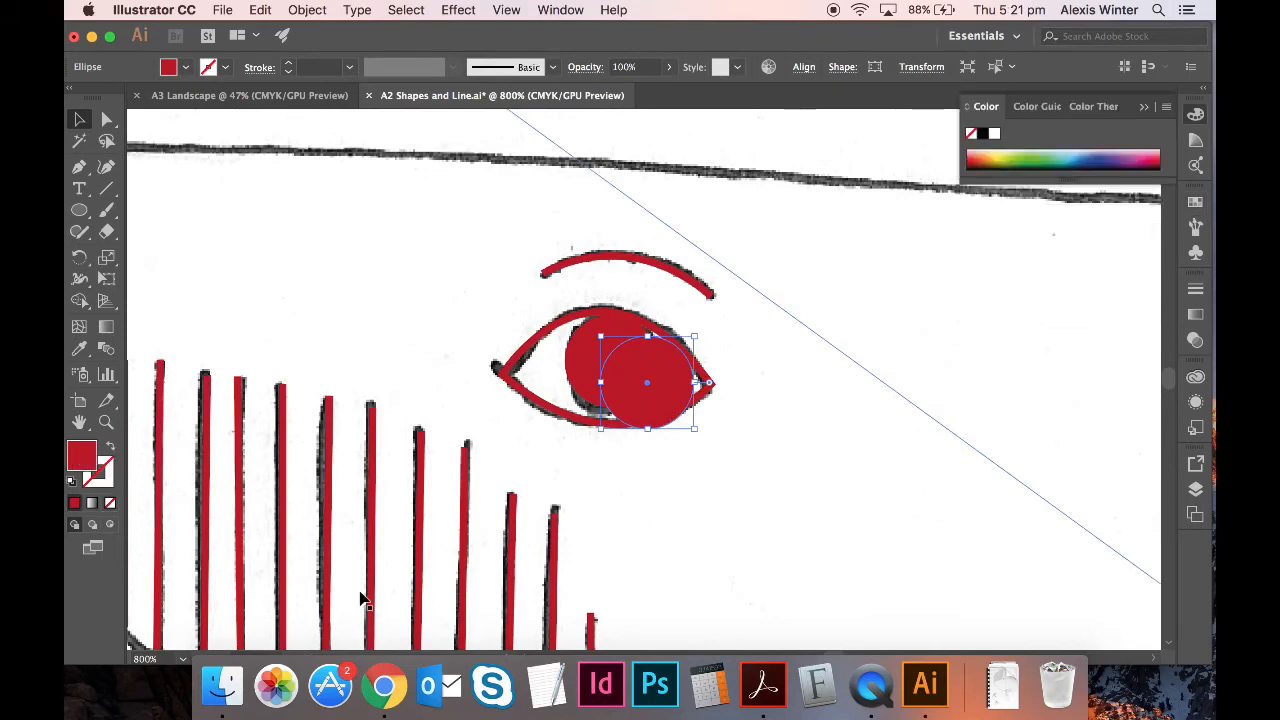
left_click(1196, 203)
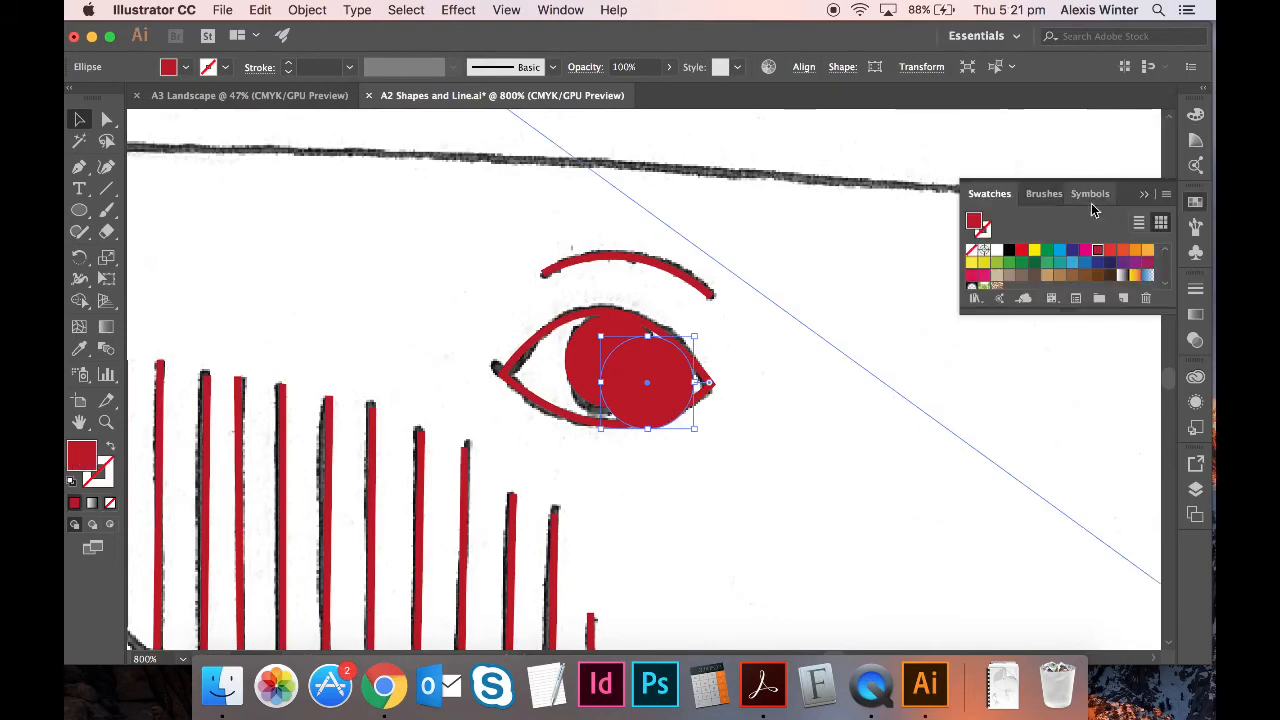
left_click(997, 251)
left_click_drag(695, 431, 628, 369)
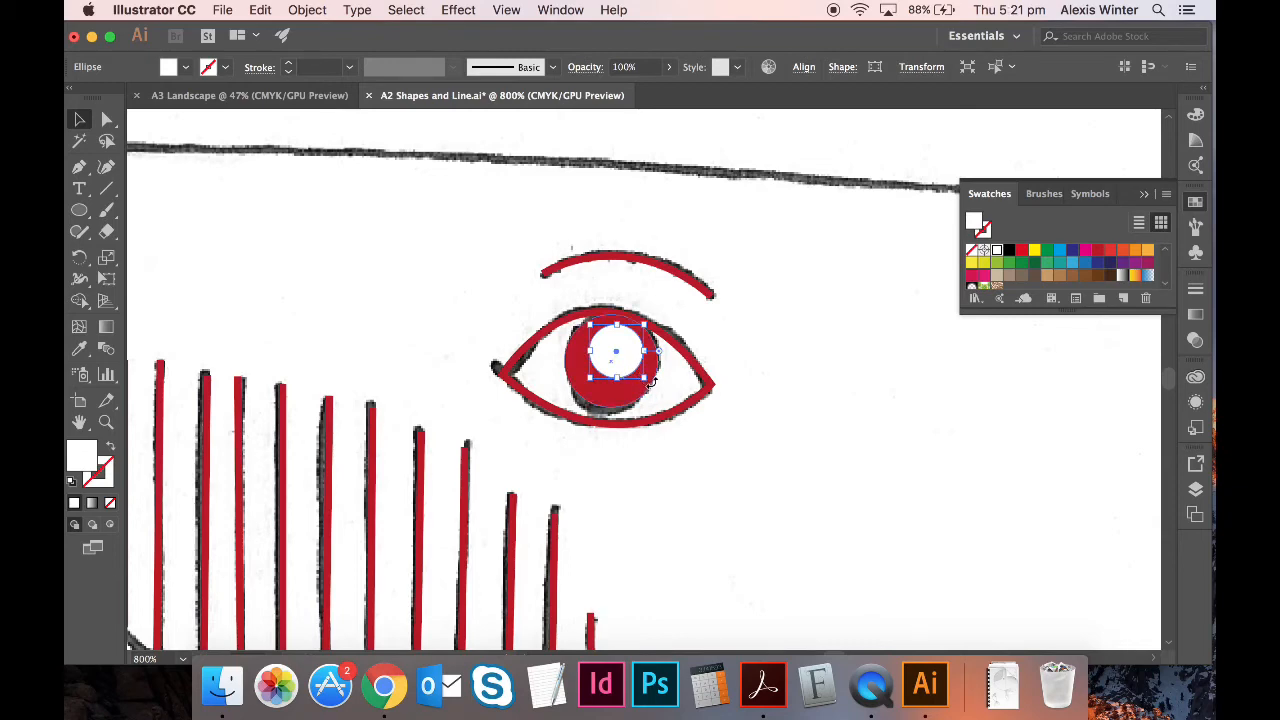
left_click_drag(645, 379, 627, 360)
left_click(786, 371)
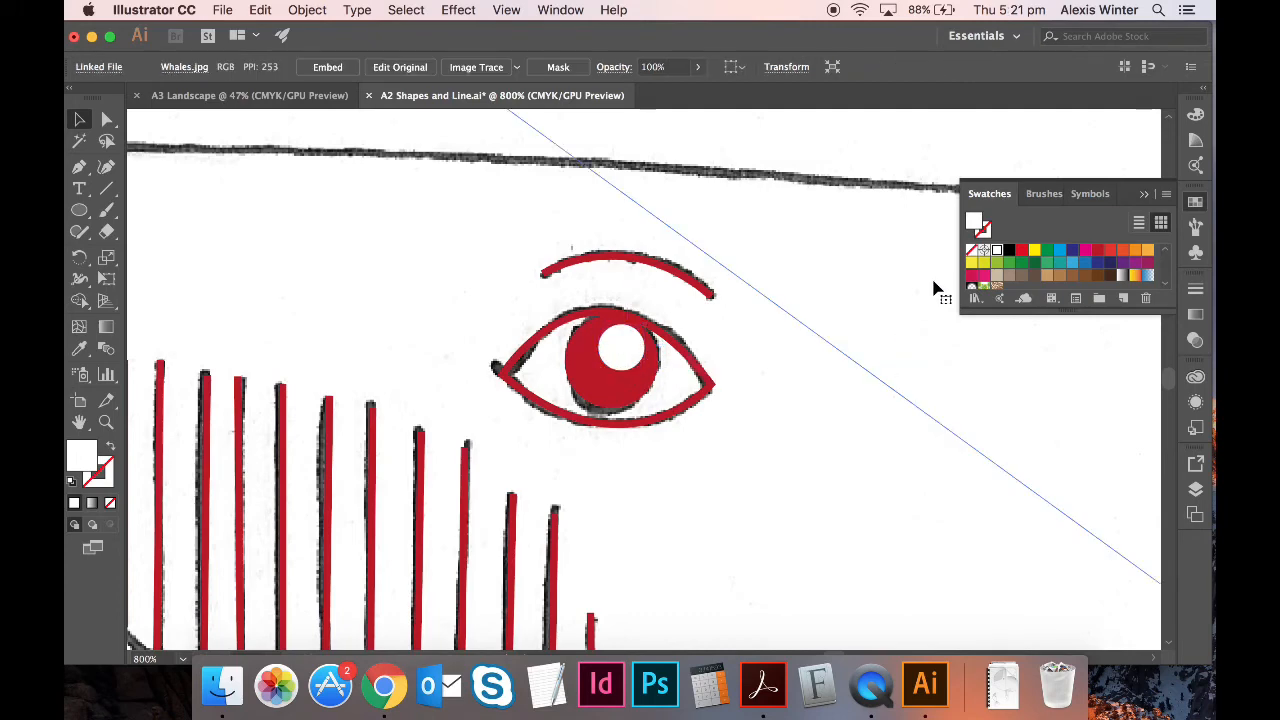
- Zoom to the large whale's eye and set the Pen tool to no fill and red stroke
key("super+1")
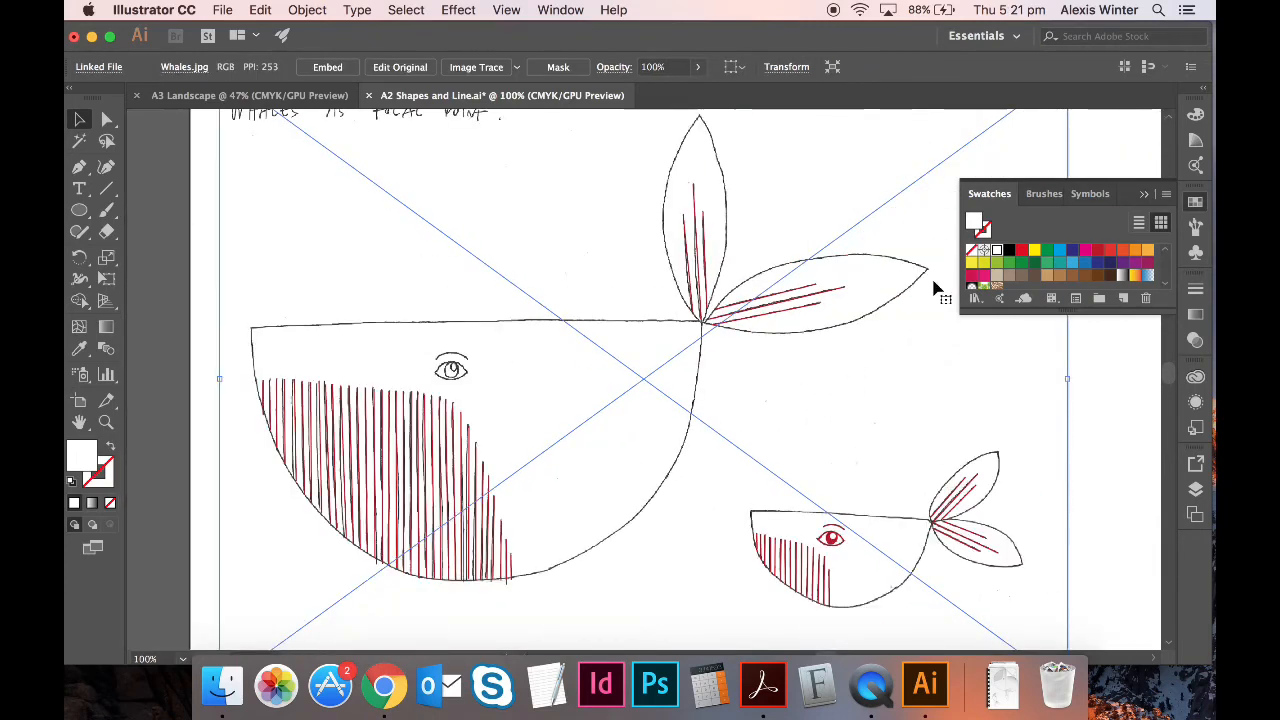
key("super+=")
key("super+=")
key("super+=")
key("super+=")
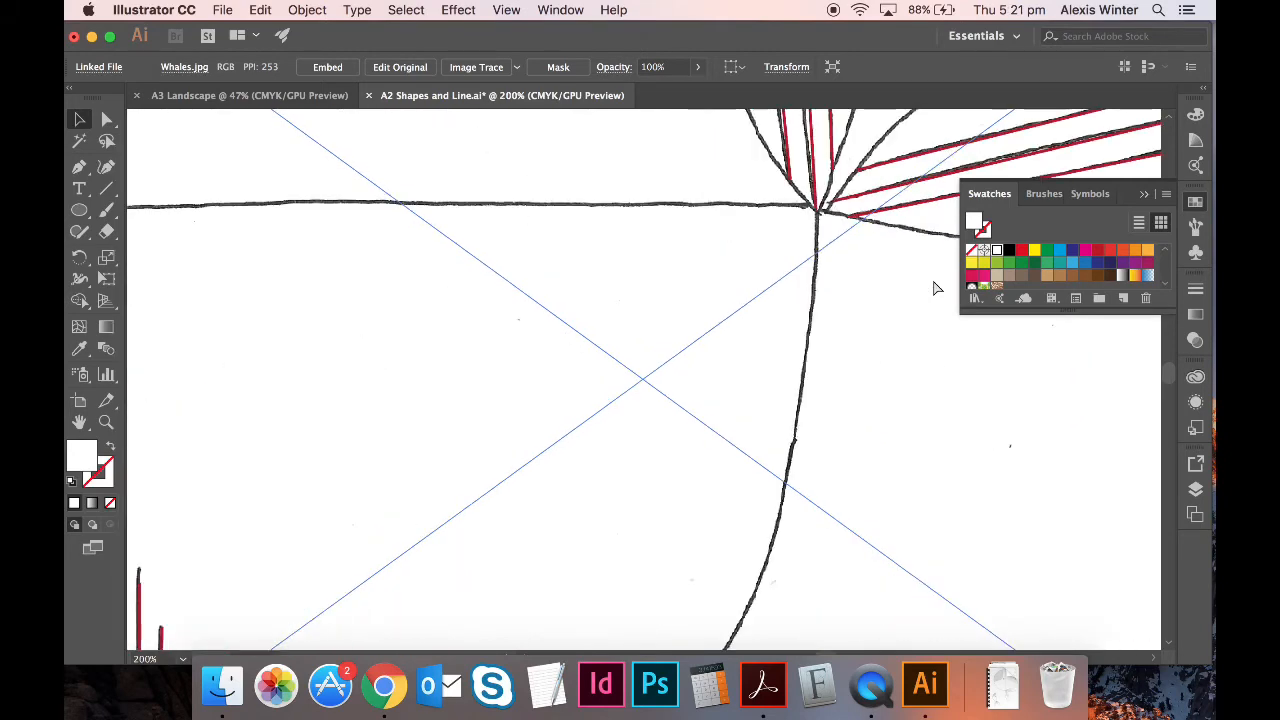
scroll(935, 290, "left", 8)
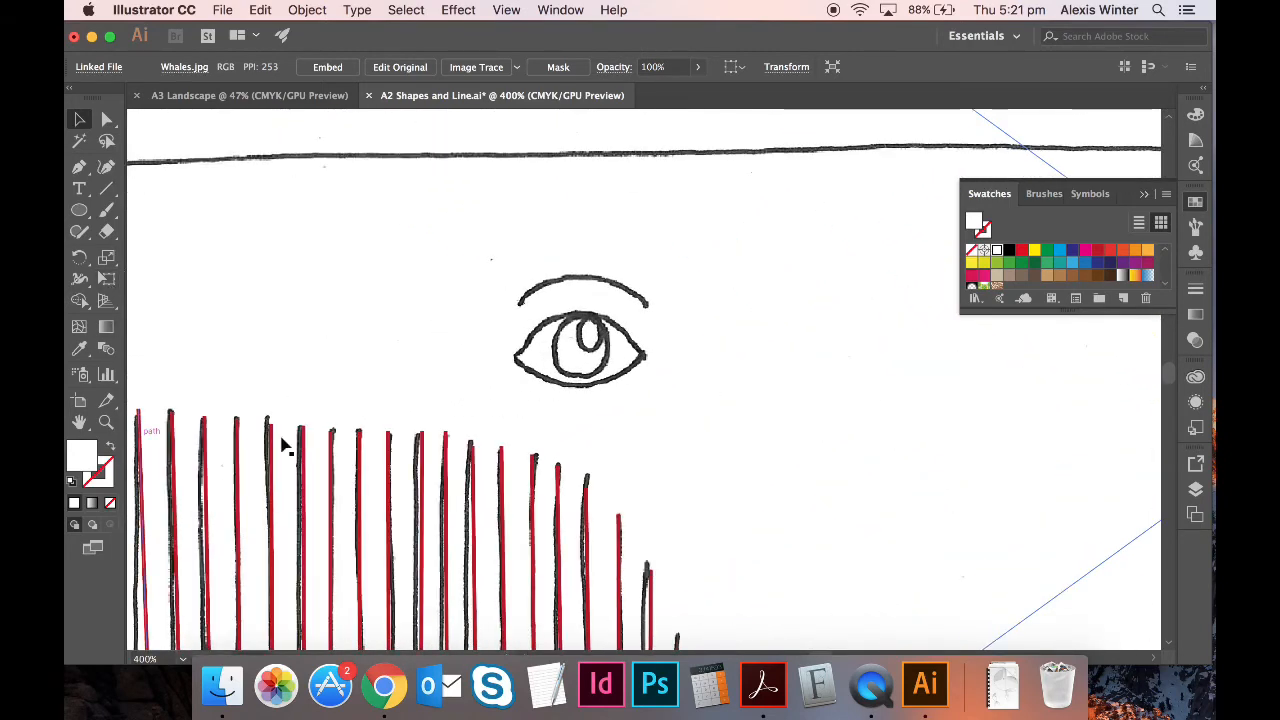
left_click(79, 172)
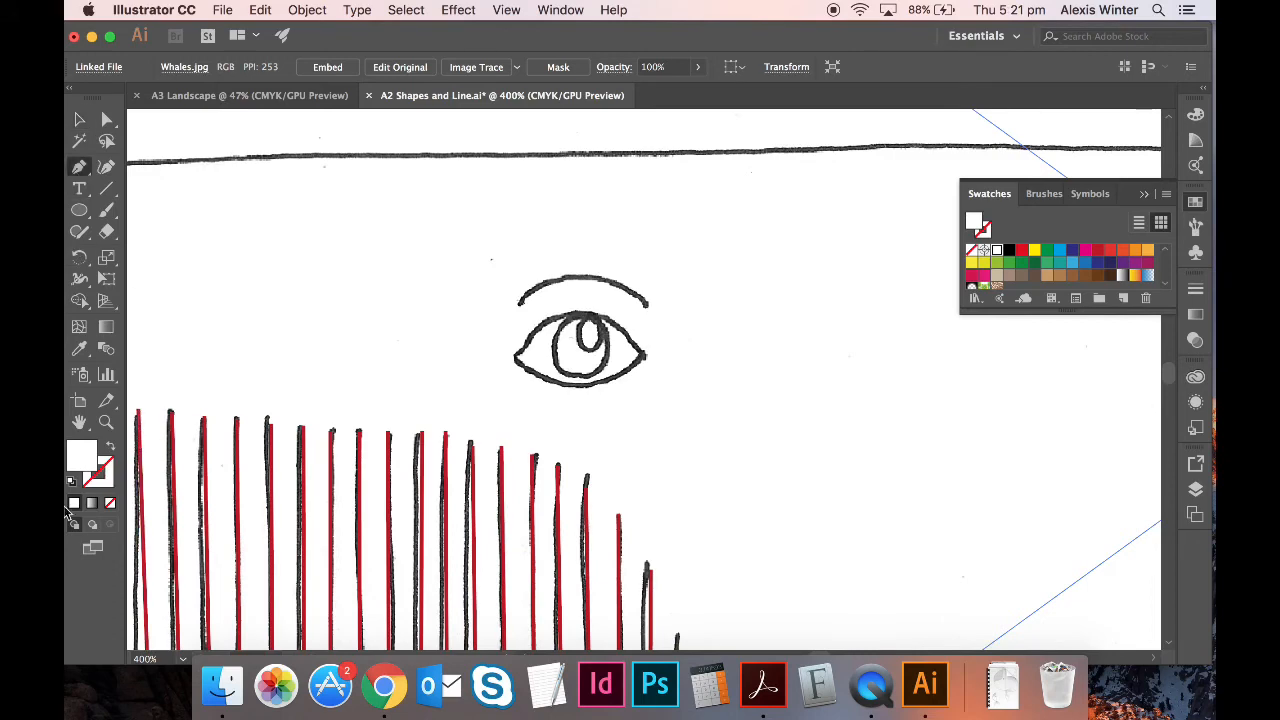
left_click(112, 446)
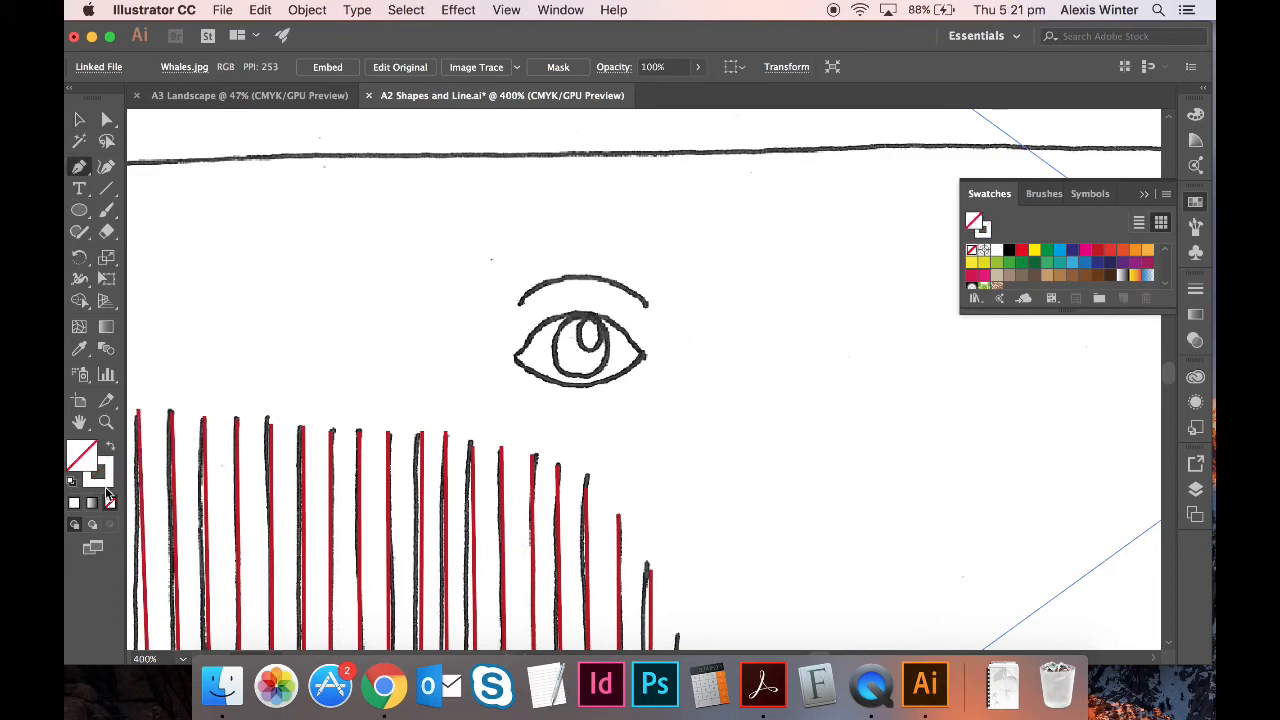
left_click(106, 484)
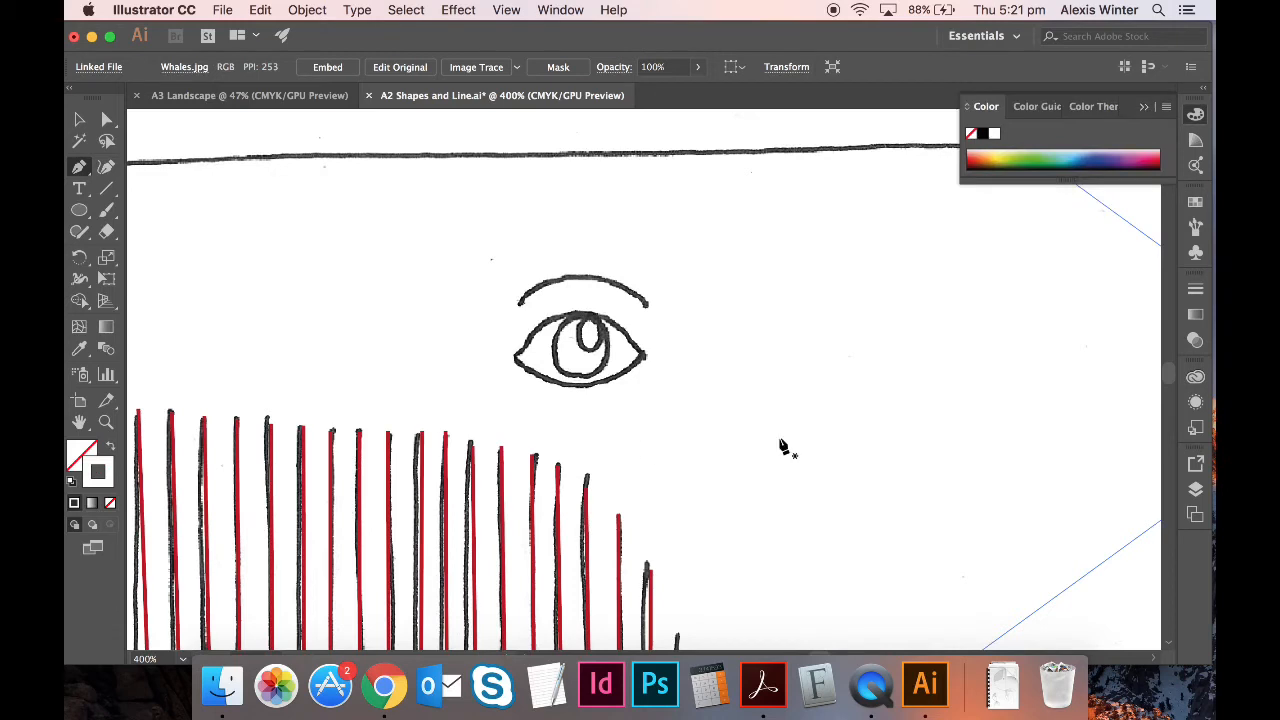
left_click(1203, 201)
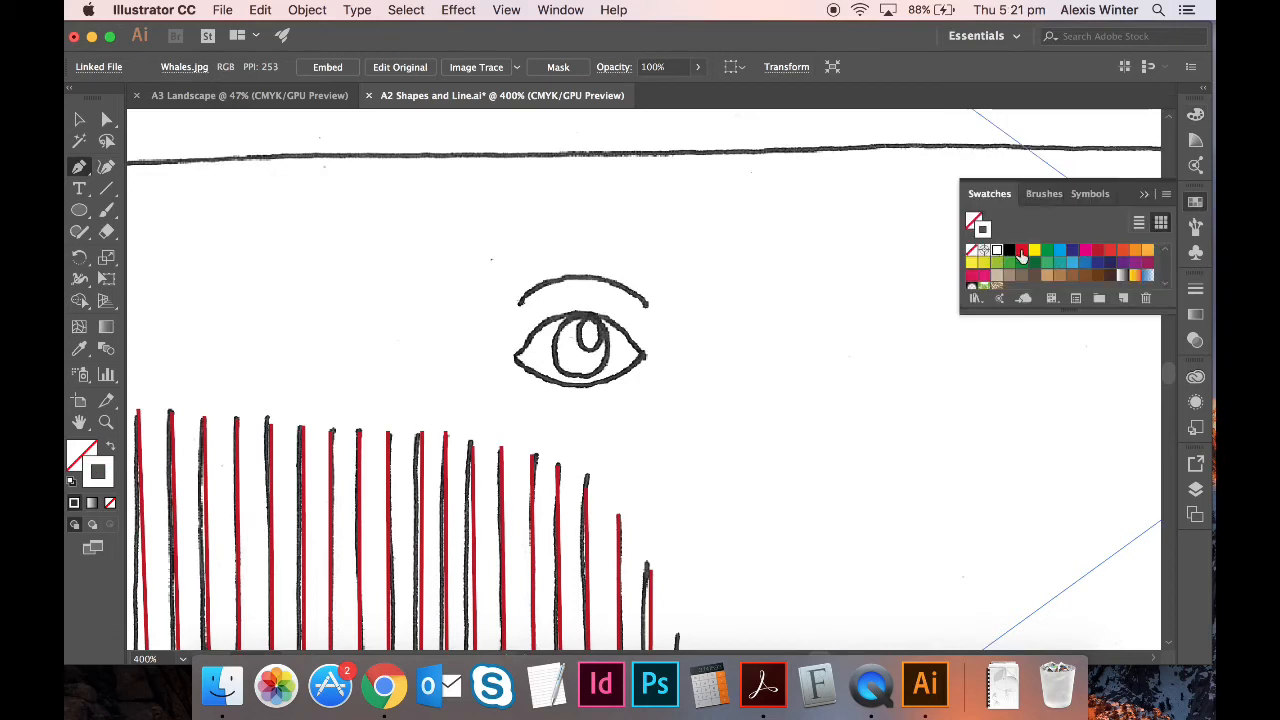
left_click(1021, 252)
- Draw the large whale's eyebrow as a single curved red path
left_click(518, 306)
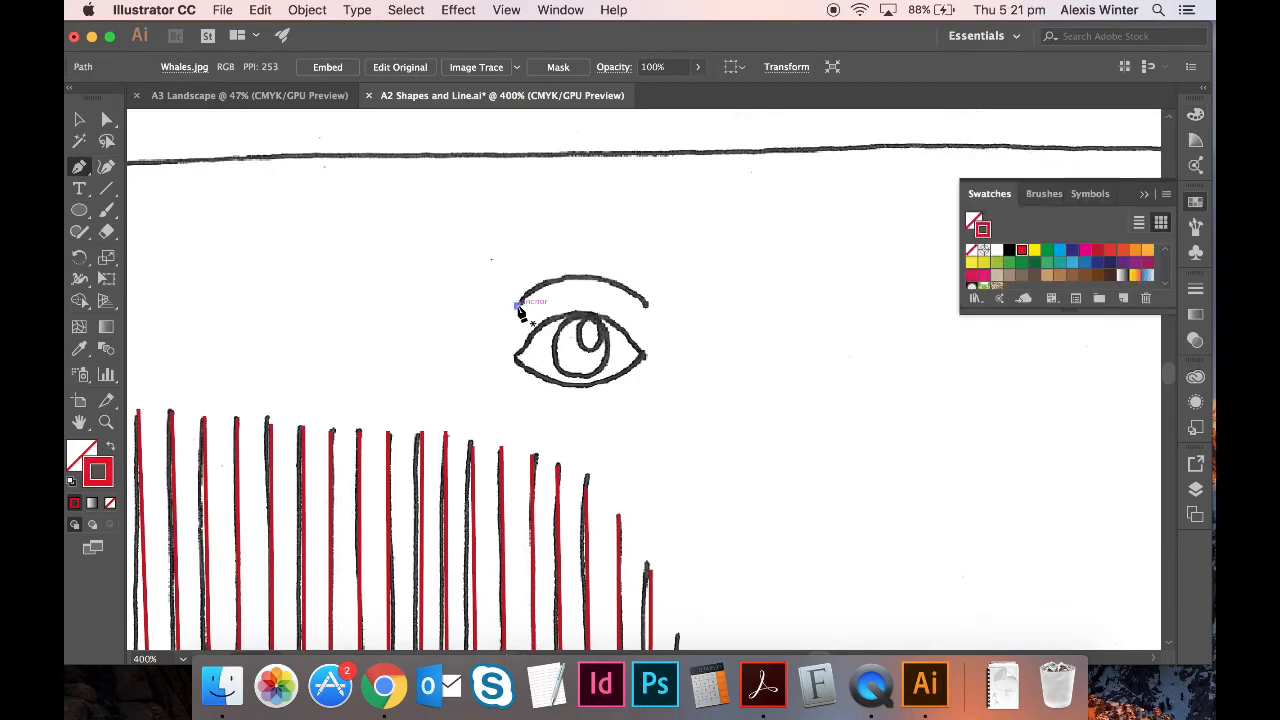
left_click_drag(646, 305, 750, 358)
key("super+equal")
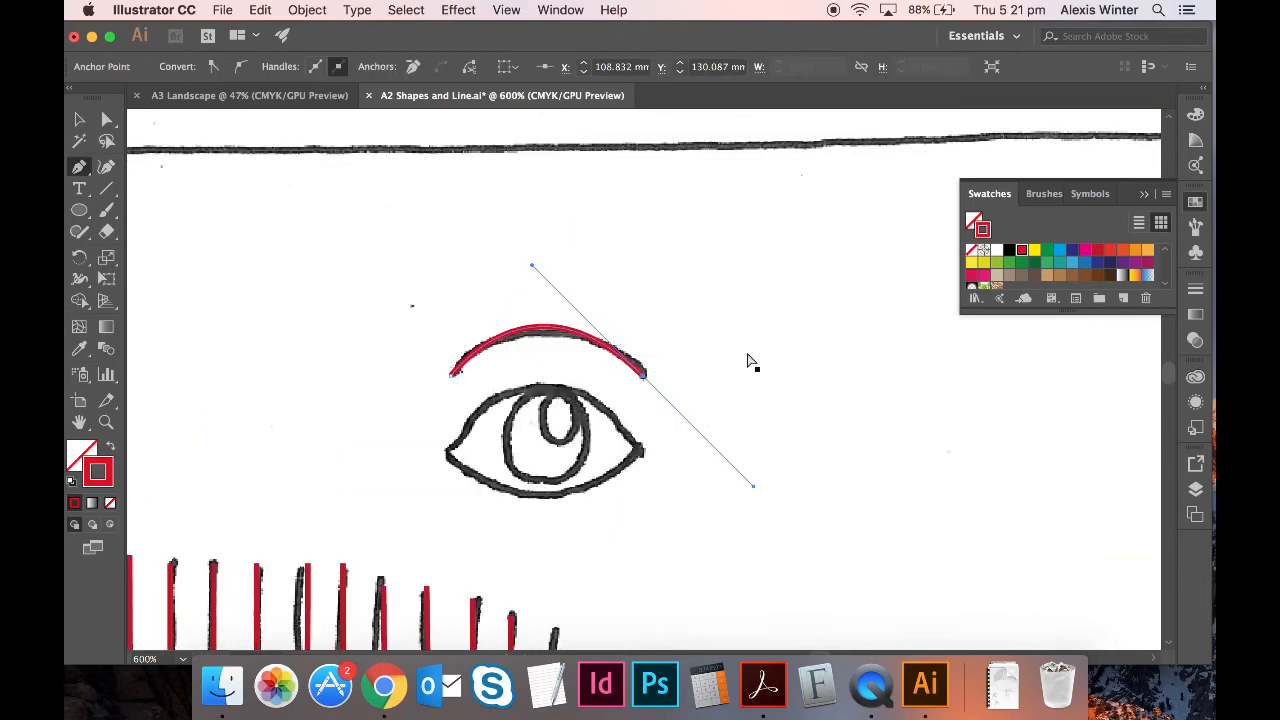
key("super+equal")
key("super+equal")
key("v")
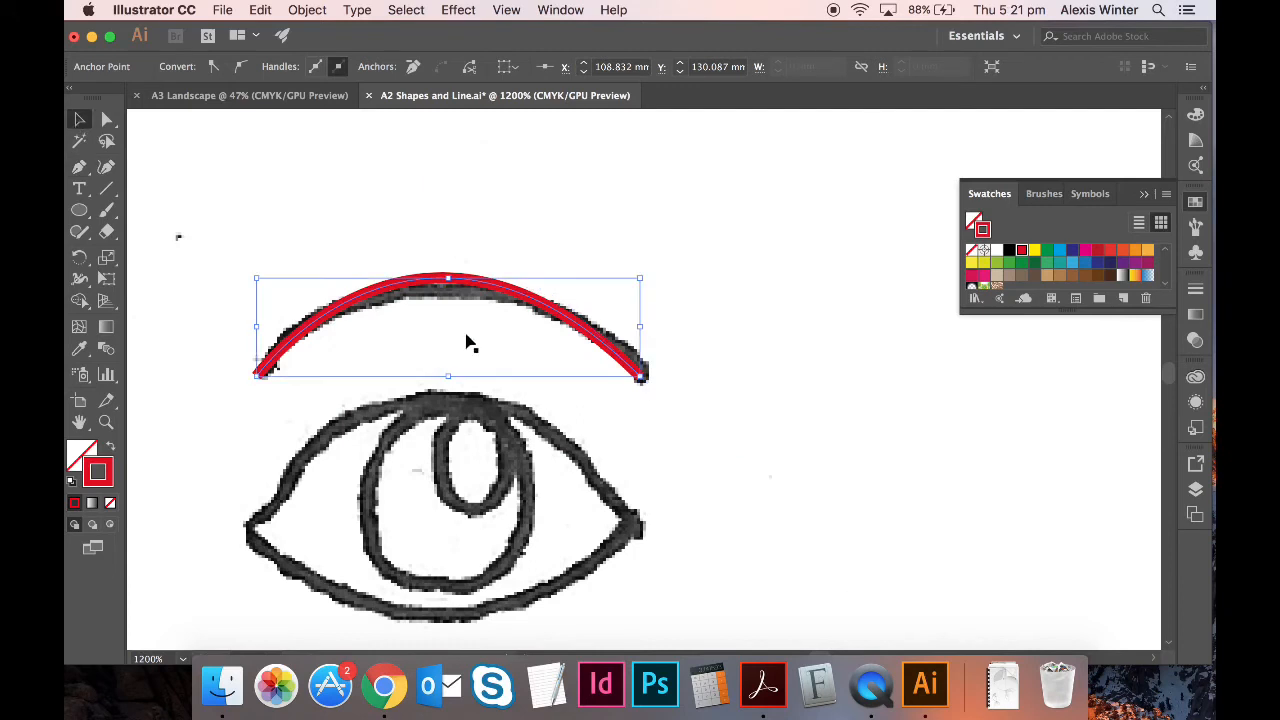
scroll(470, 343, "down", 4)
- Trace the closed almond eye outline, keeping it a red stroke with no fill
left_click(79, 167)
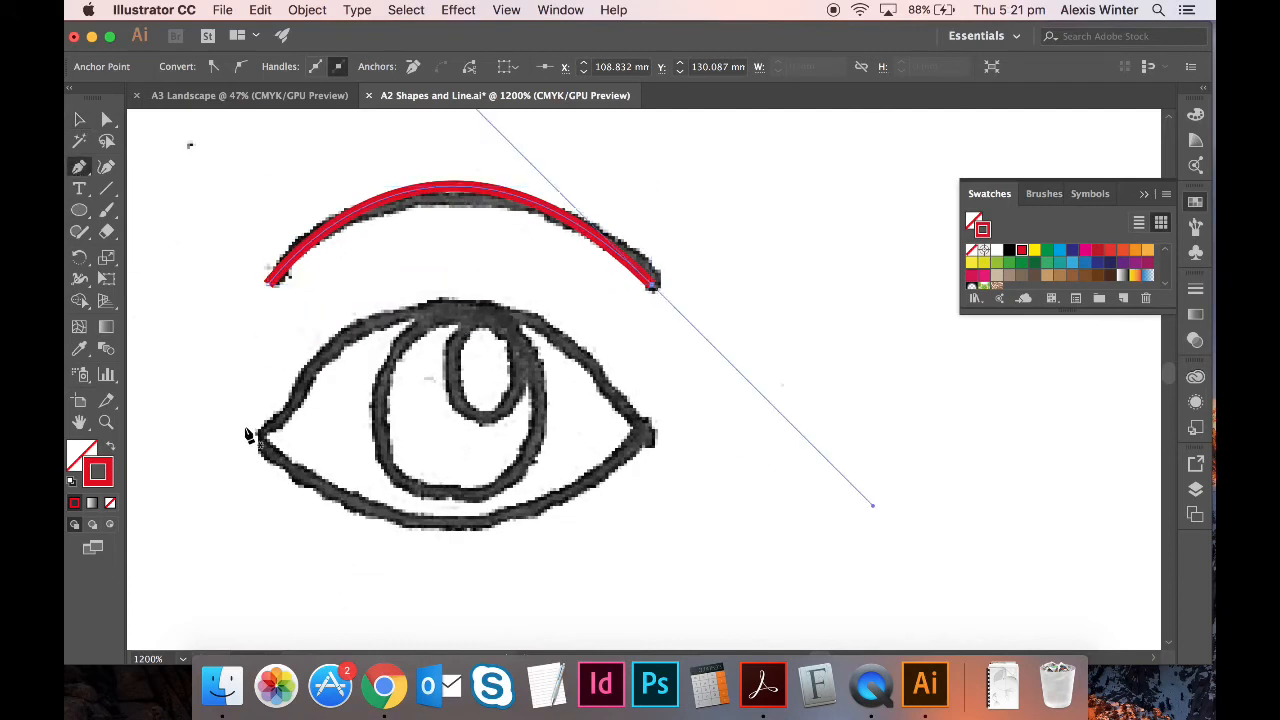
left_click(255, 437)
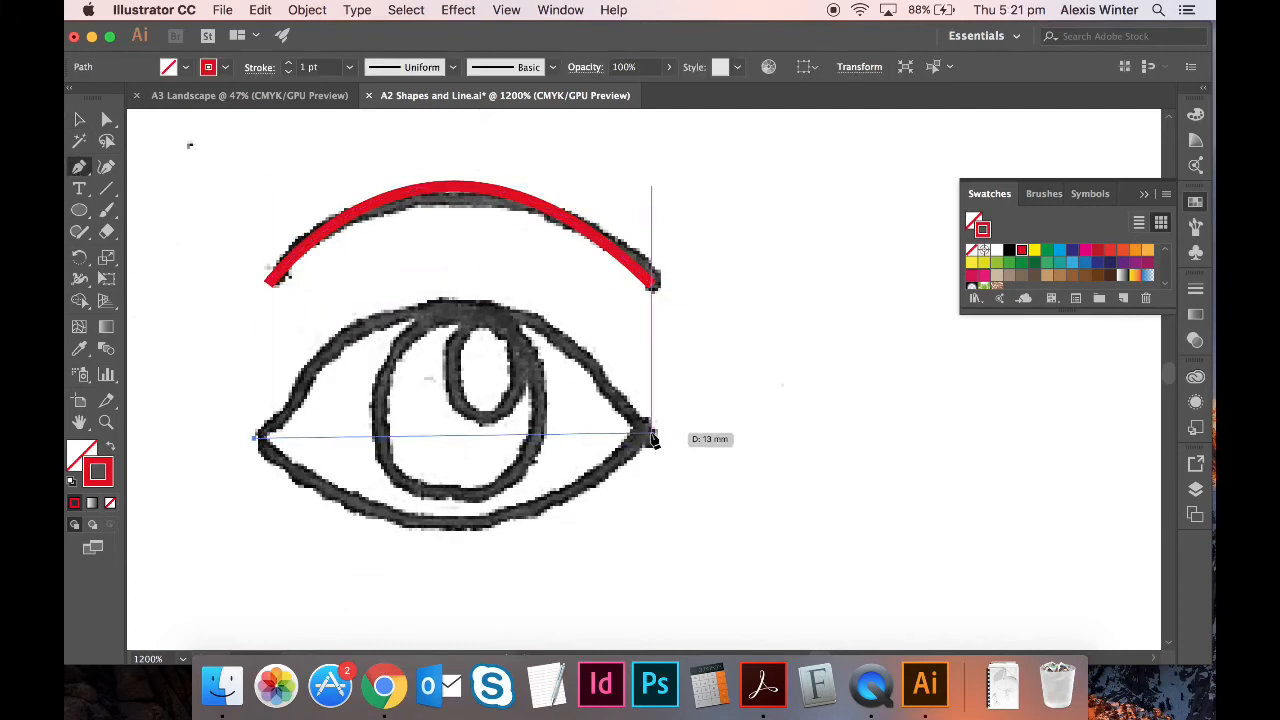
left_click_drag(652, 438, 866, 569)
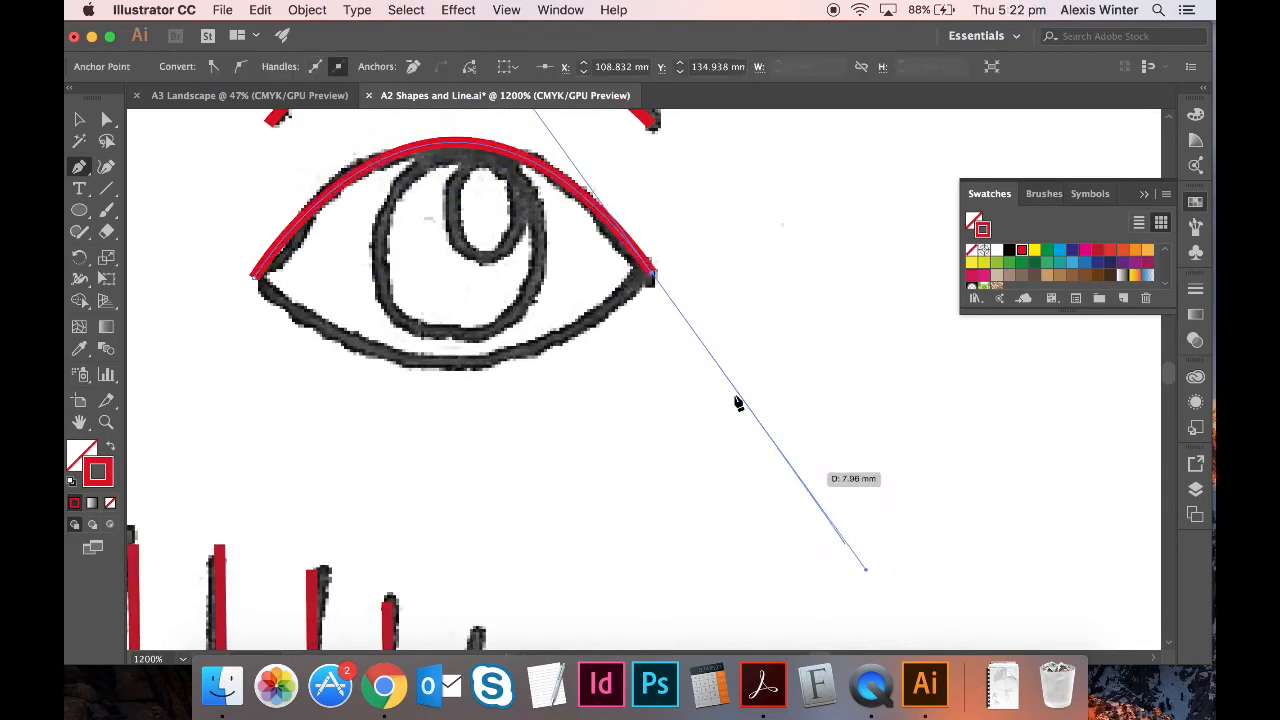
left_click(652, 270)
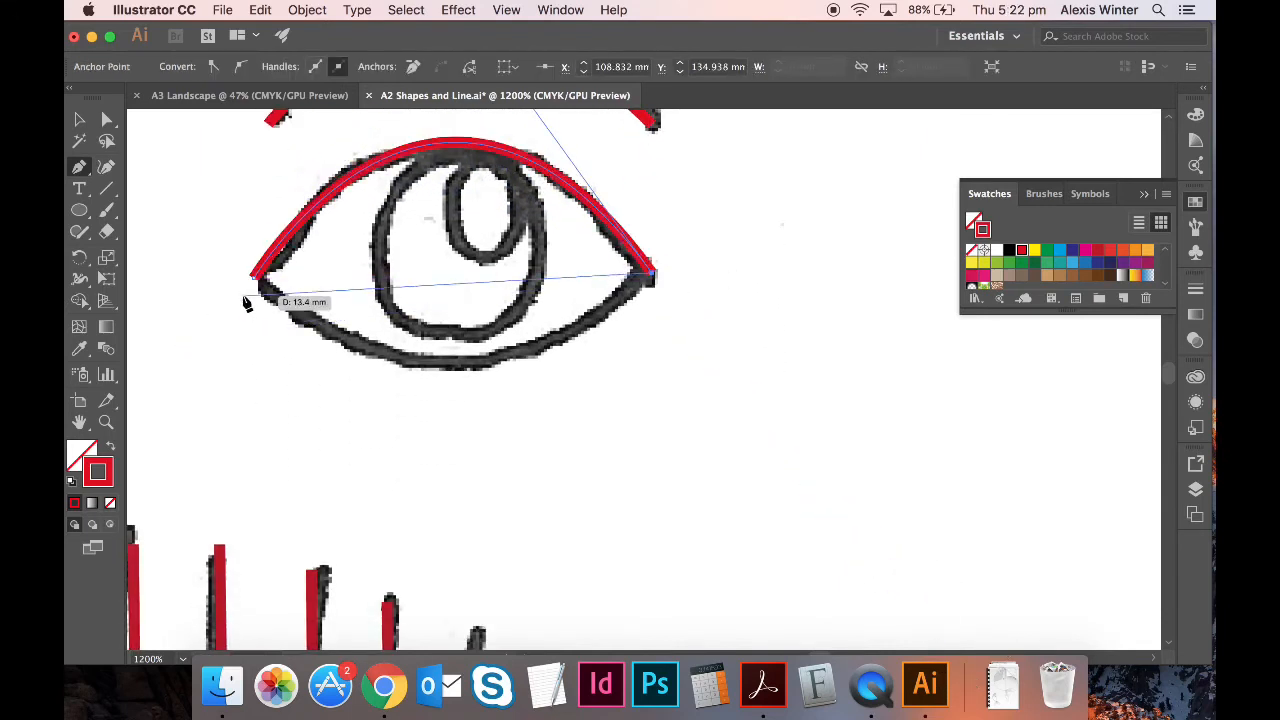
mouse_move(256, 277)
left_mouse_down()
mouse_move(236, 274)
mouse_move(148, 168)
mouse_move(97, 160)
mouse_move(194, 143)
mouse_move(183, 129)
mouse_move(251, 240)
mouse_move(198, 215)
mouse_move(166, 229)
left_mouse_up()
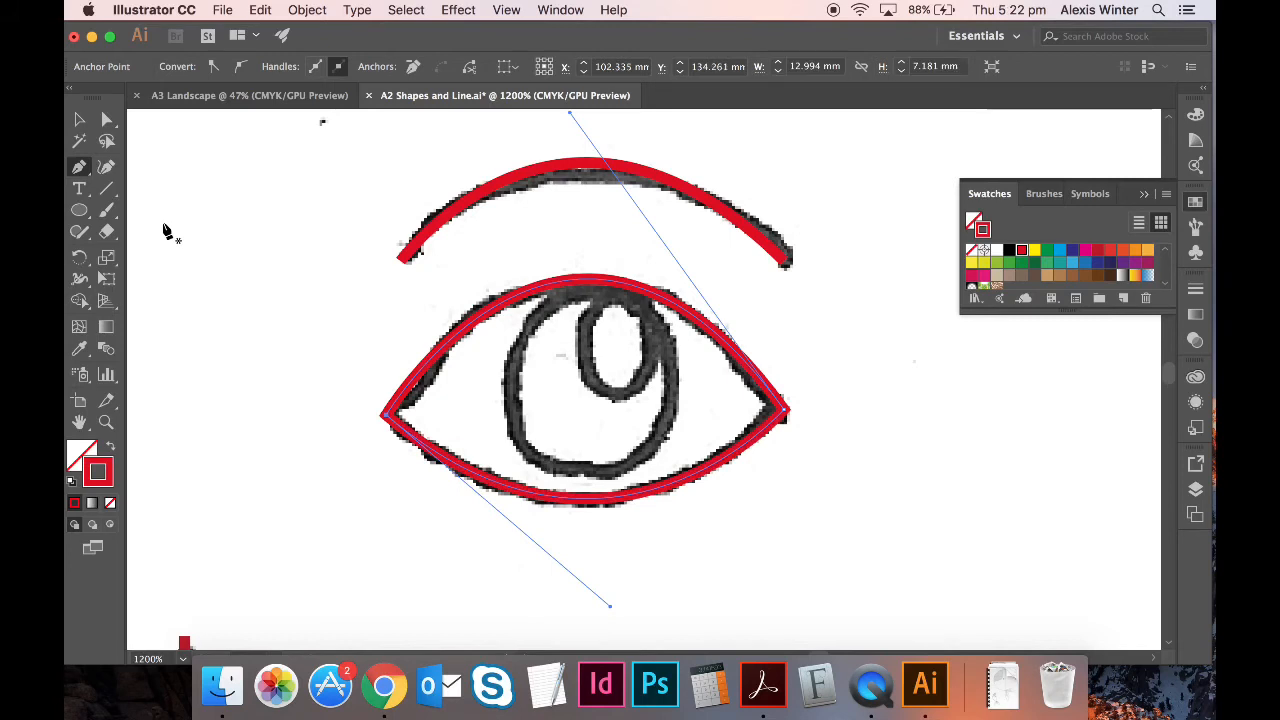
left_click(79, 119)
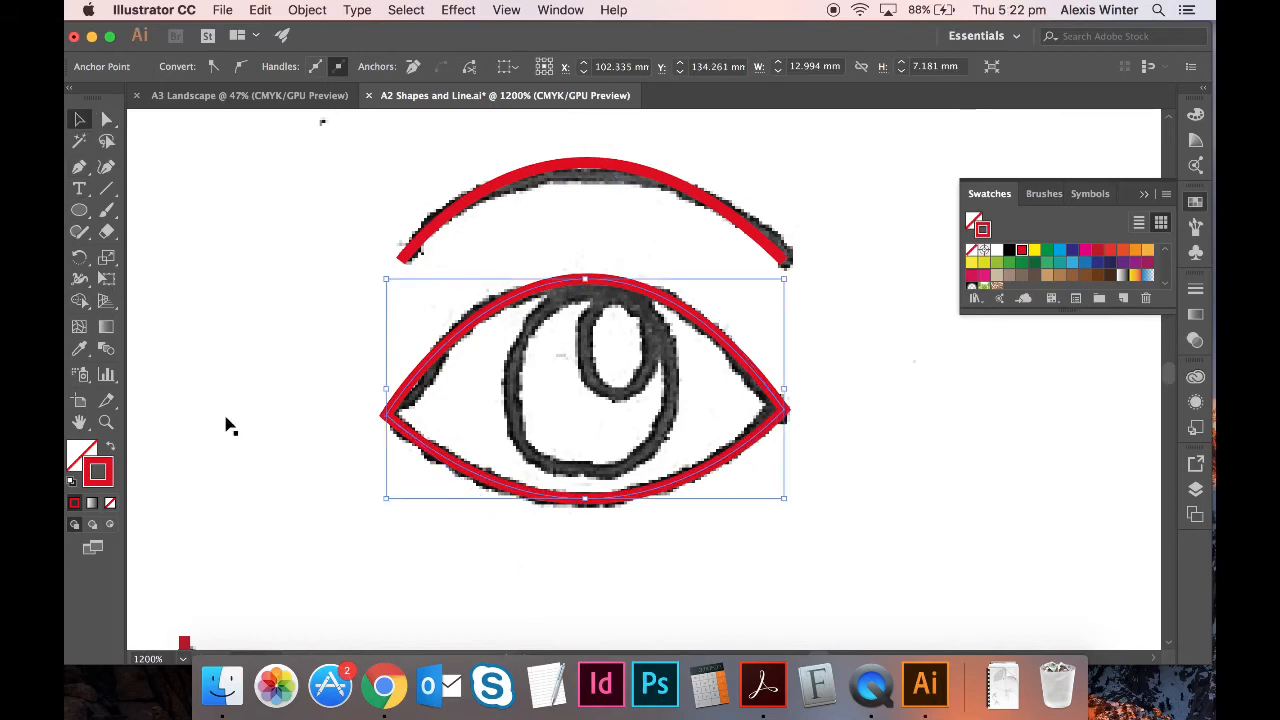
left_click(111, 450)
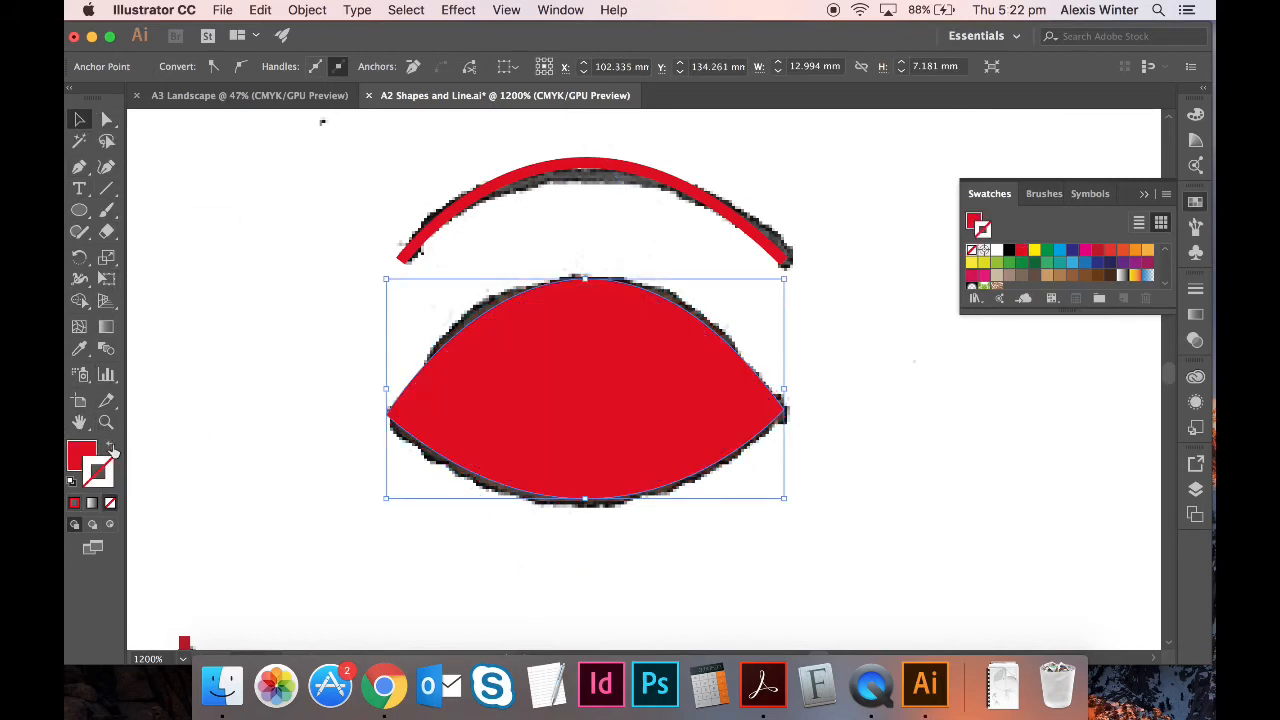
key("super+z")
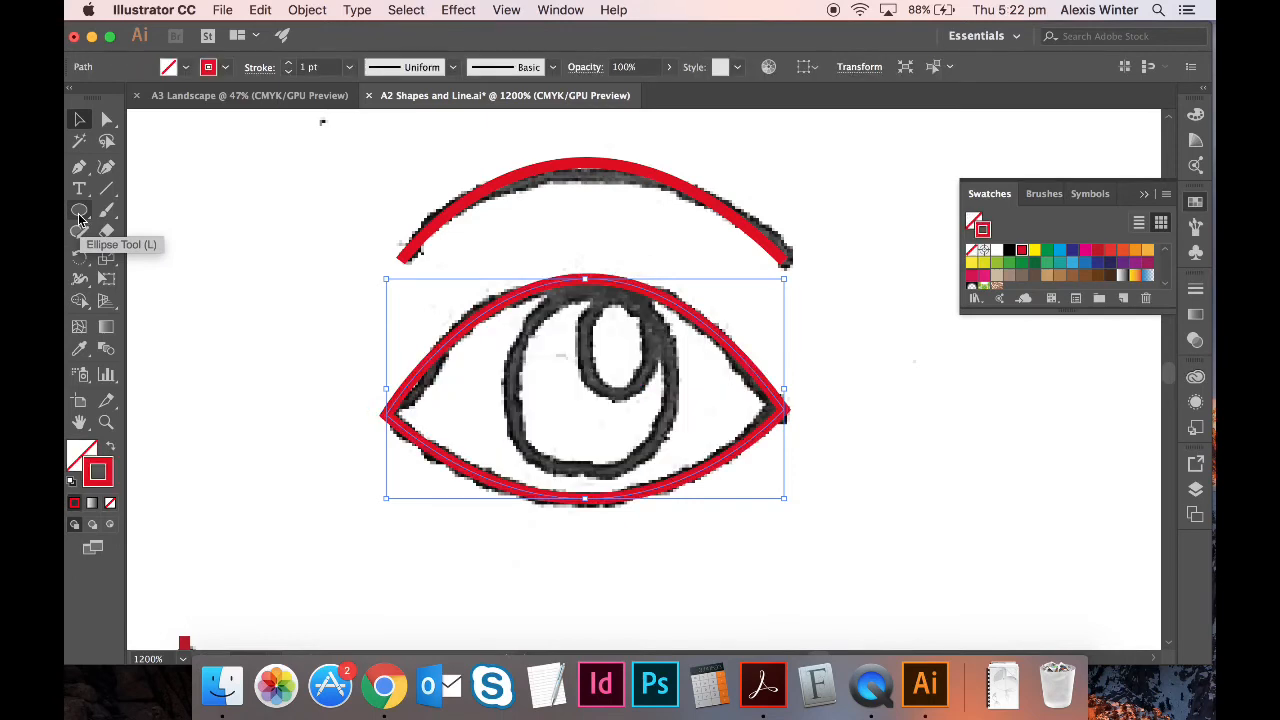
- Draw a solid red circle and resize and position it to fill the iris
left_click(77, 216)
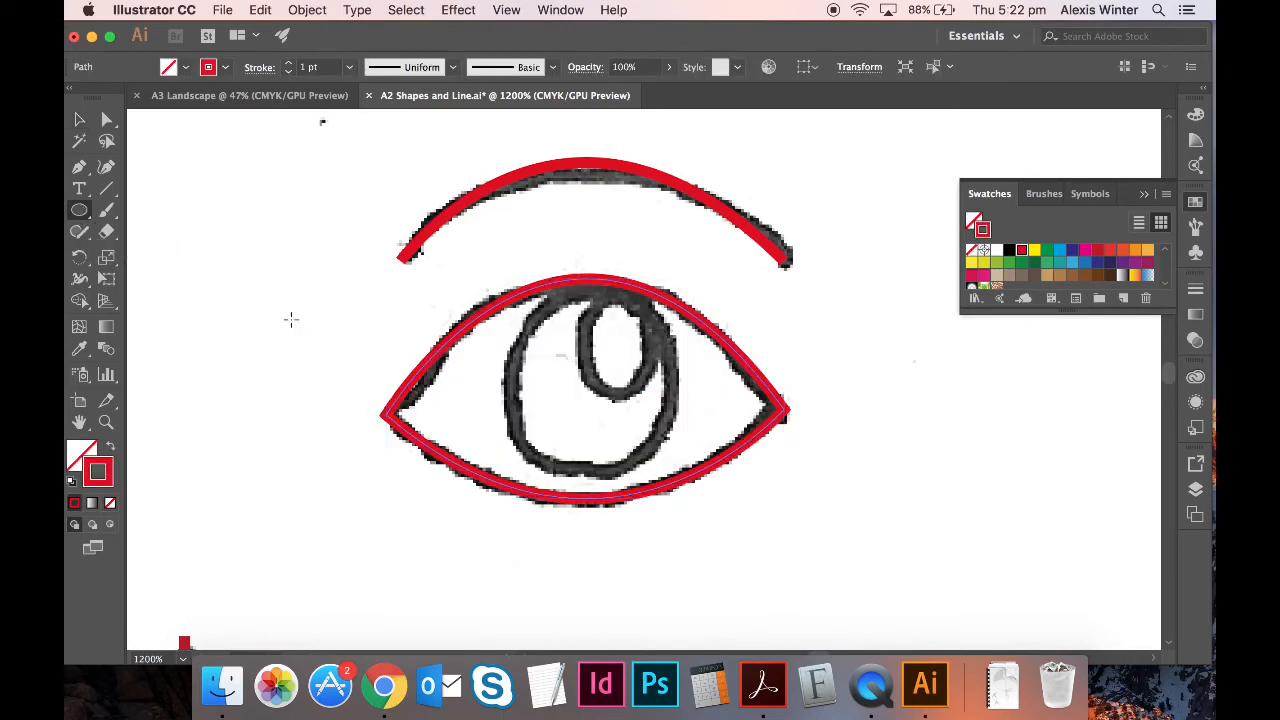
left_click_drag(638, 289, 460, 466)
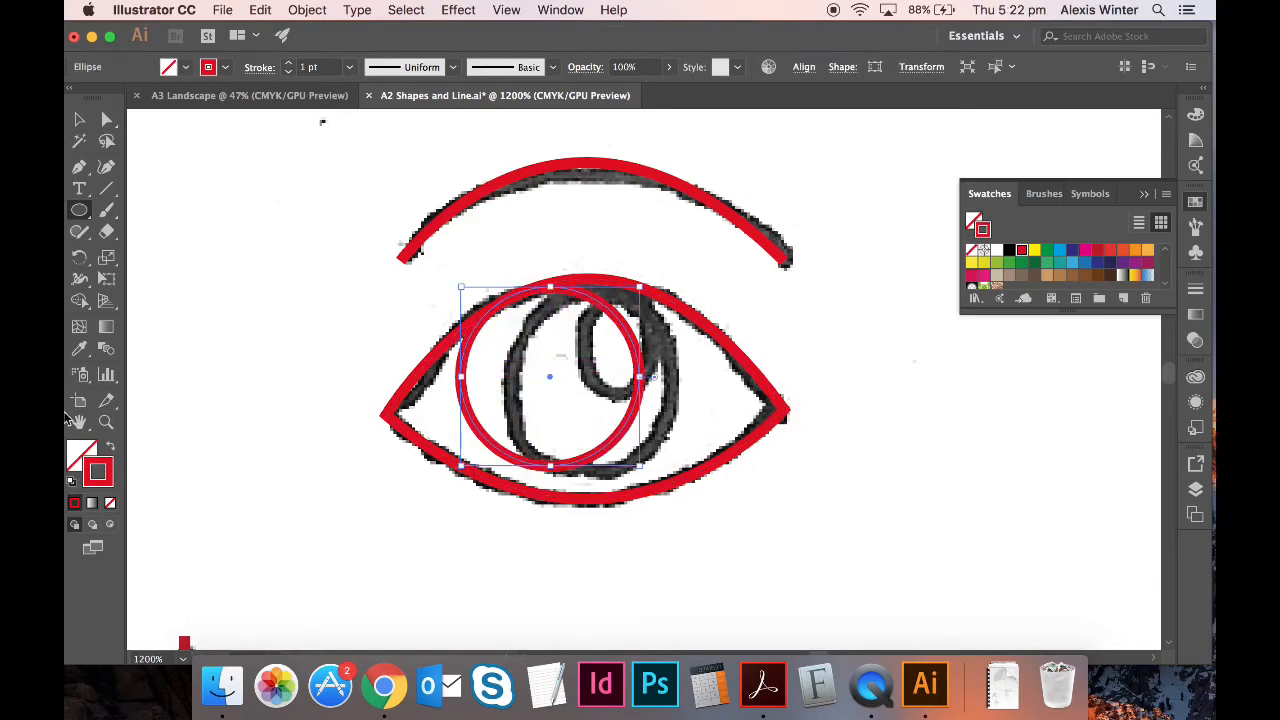
left_click(111, 450)
left_click(79, 119)
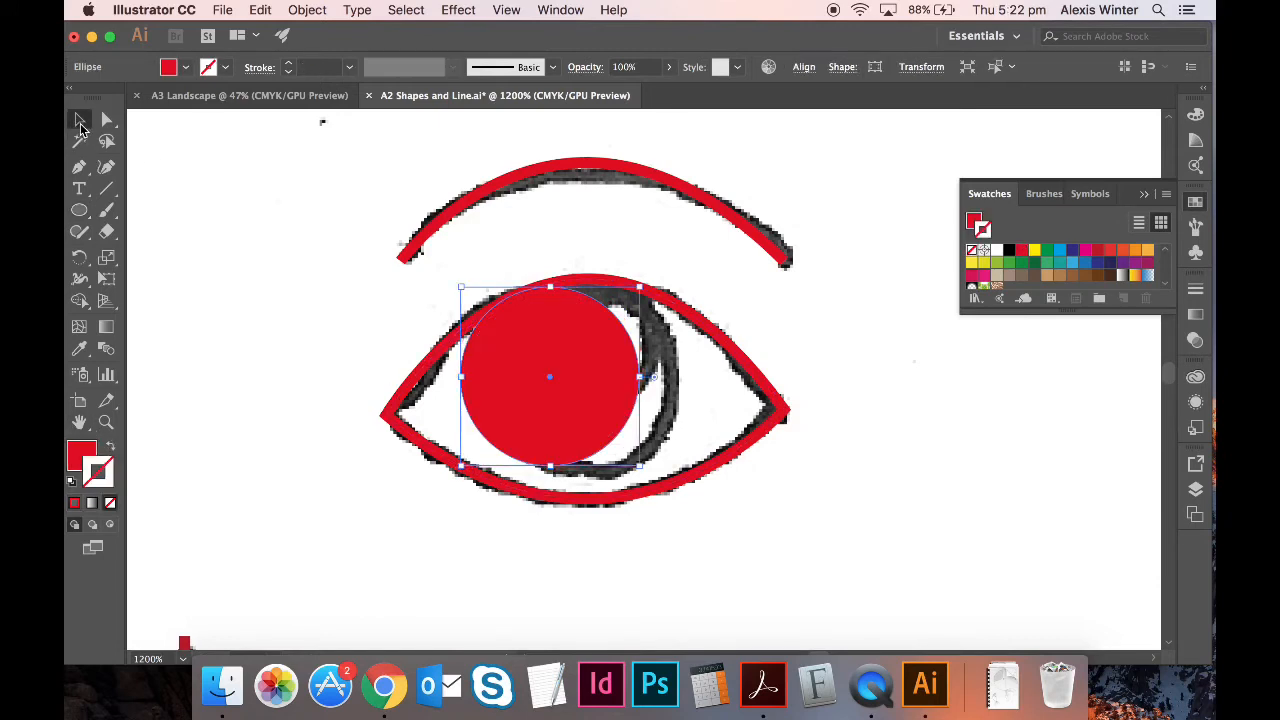
left_click_drag(600, 405, 640, 404)
left_click_drag(506, 458, 490, 472)
key("Right")
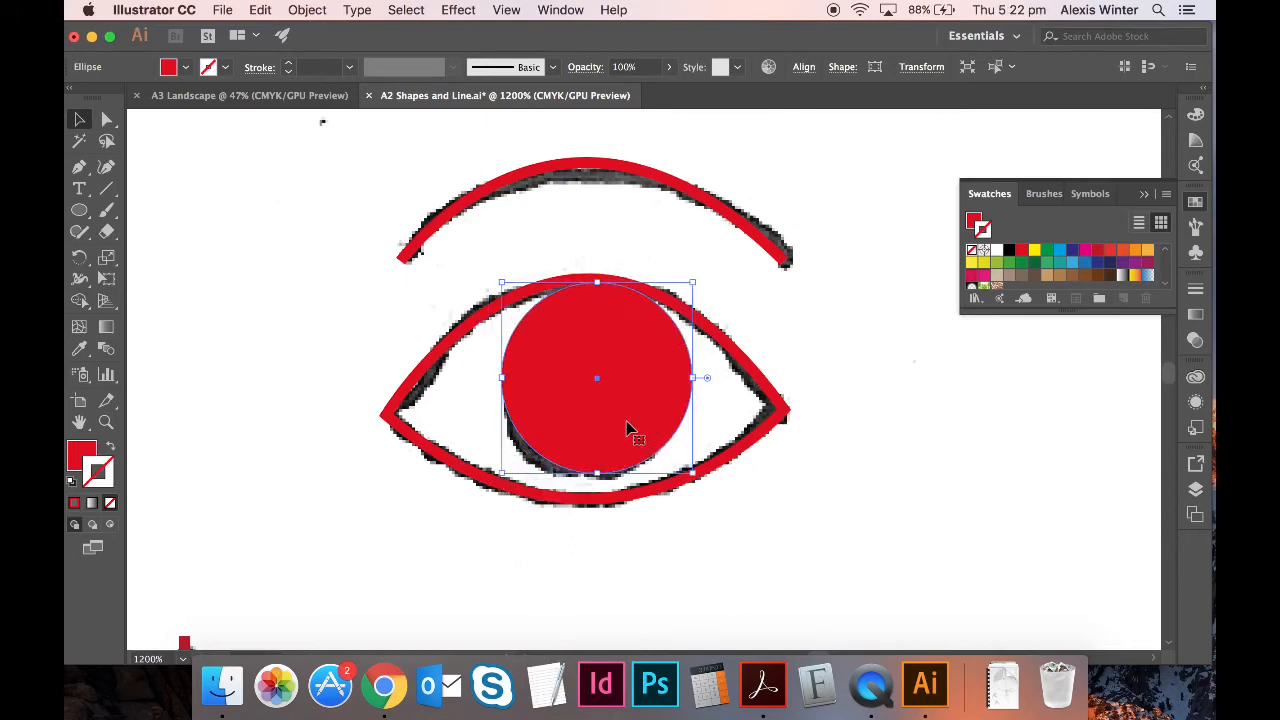
key("Left")
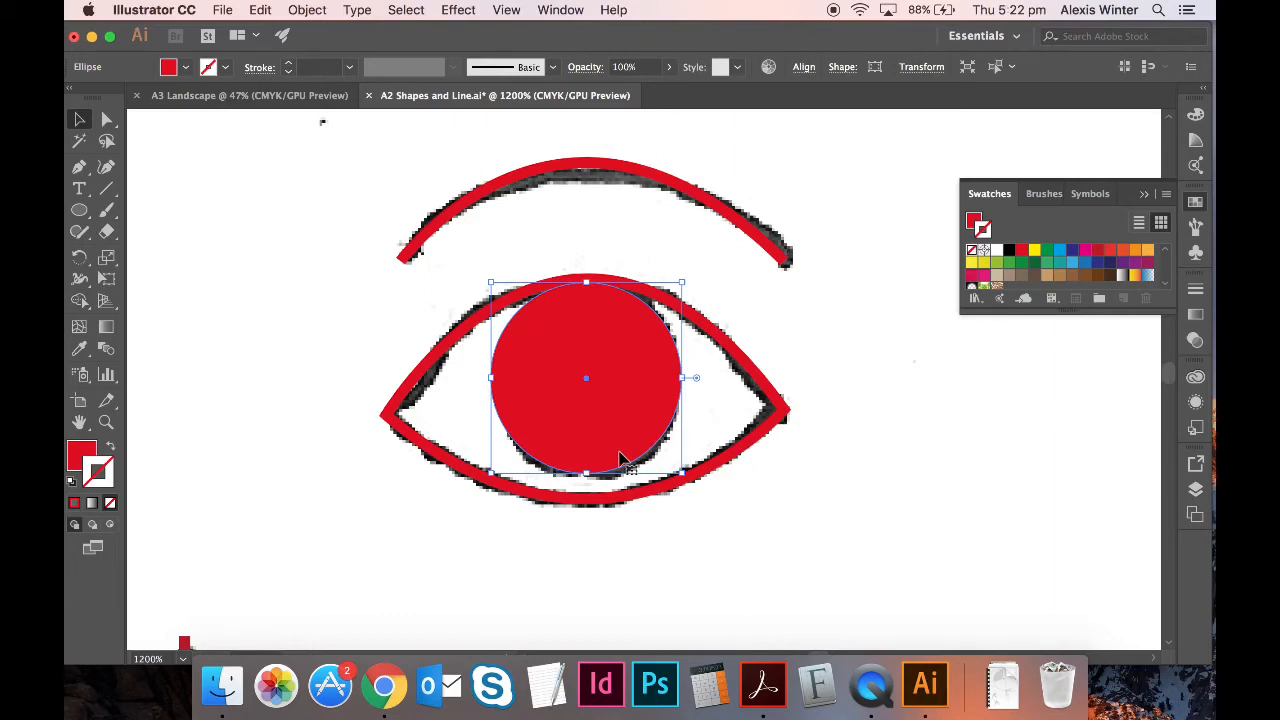
- Turn a copy of the circle white and shrink it into a highlight near the iris top
key("Right")
key("Right")
key("Right")
key("Right")
key("Right")
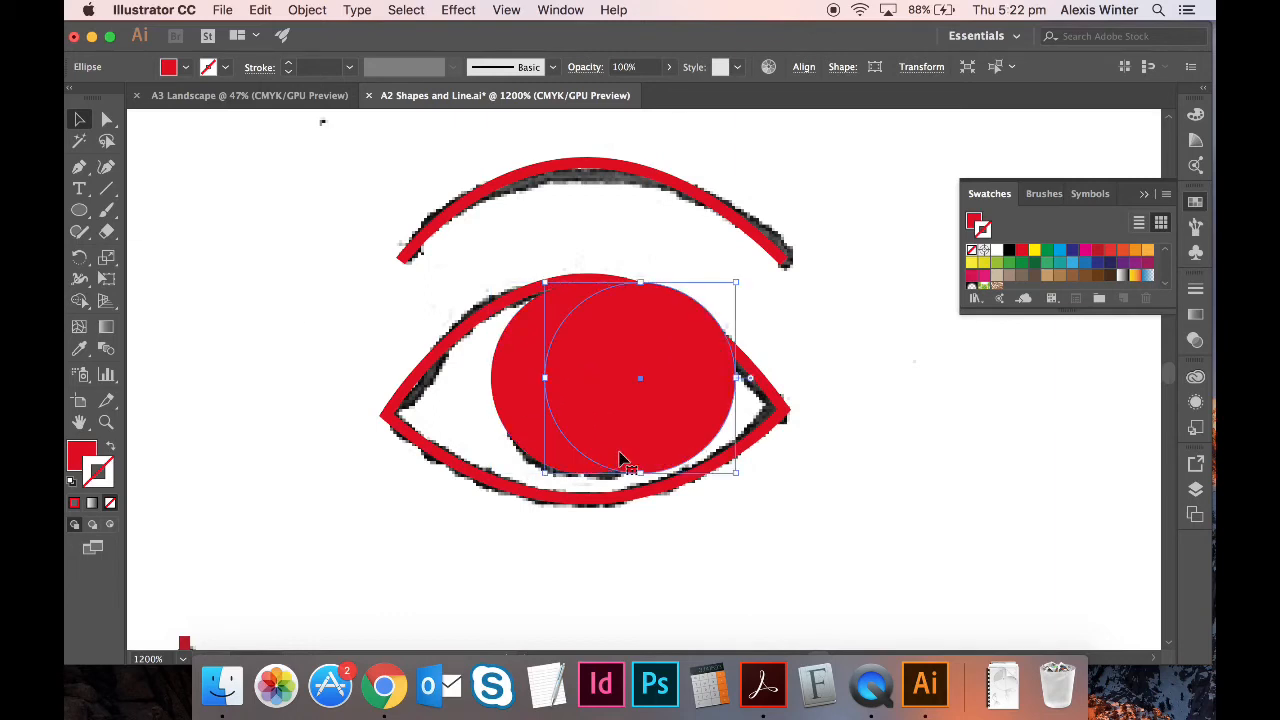
left_click(86, 452)
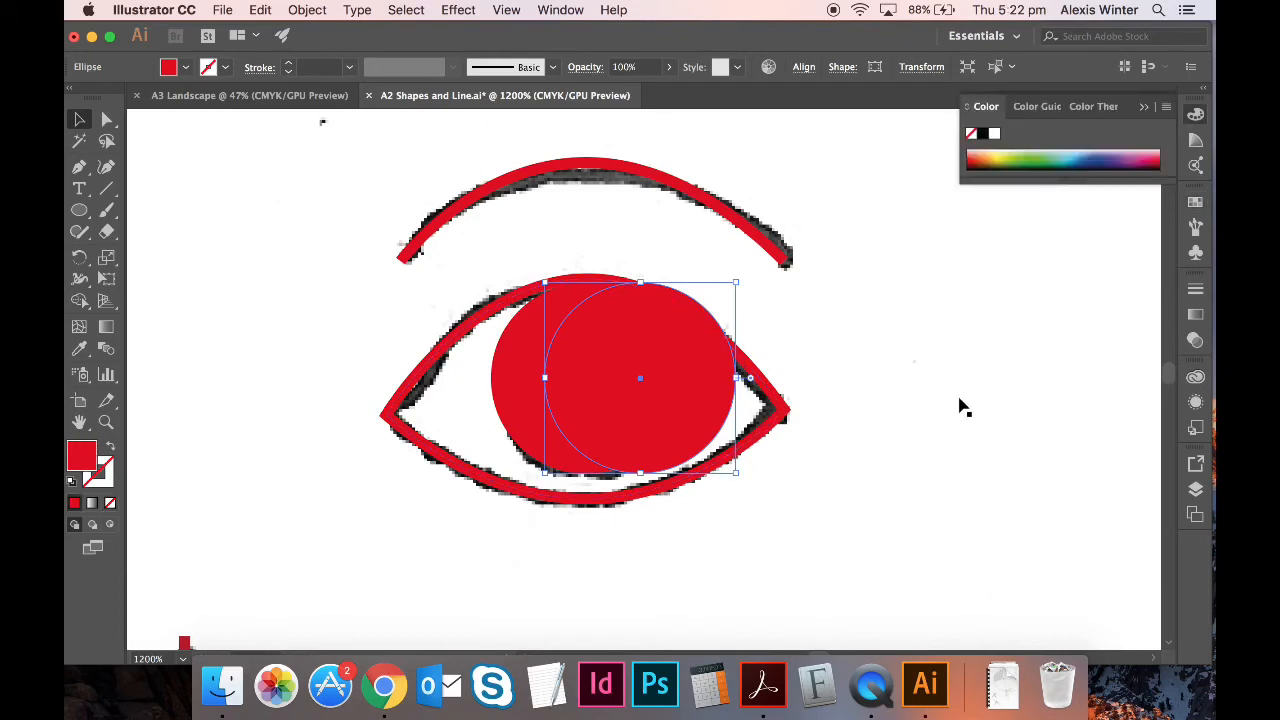
left_click(1195, 204)
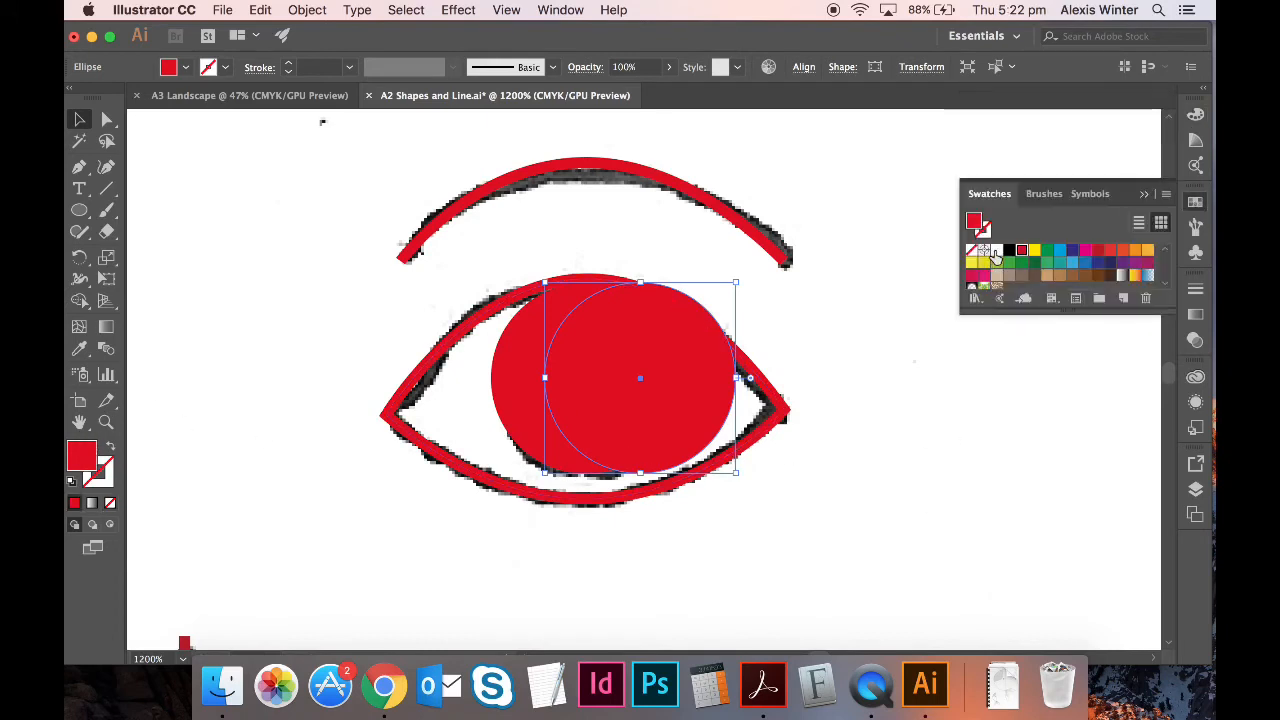
left_click(994, 252)
left_click_drag(738, 478, 619, 343)
key("super+minus")
key("super+minus")
key("super+minus")
key("super+minus")
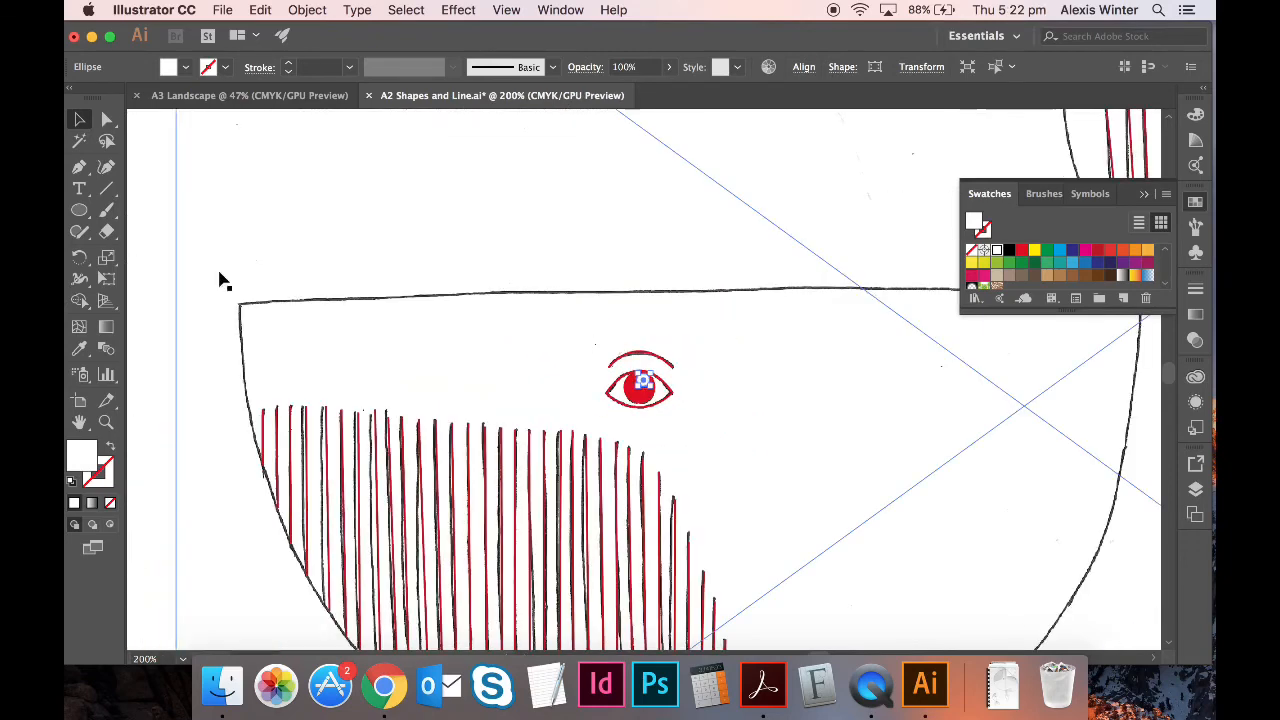
left_click(209, 272)
key("super+minus")
key("super+minus")
key("super+minus")
key("super+minus")
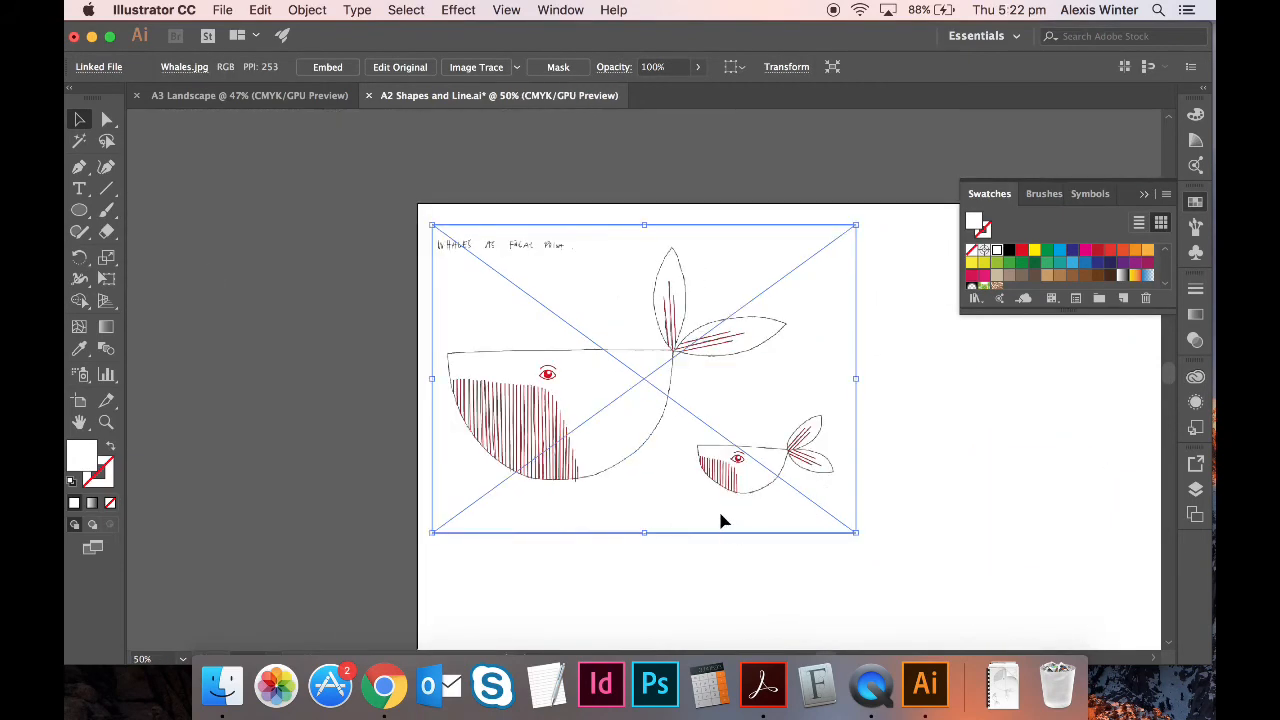
key("Delete")
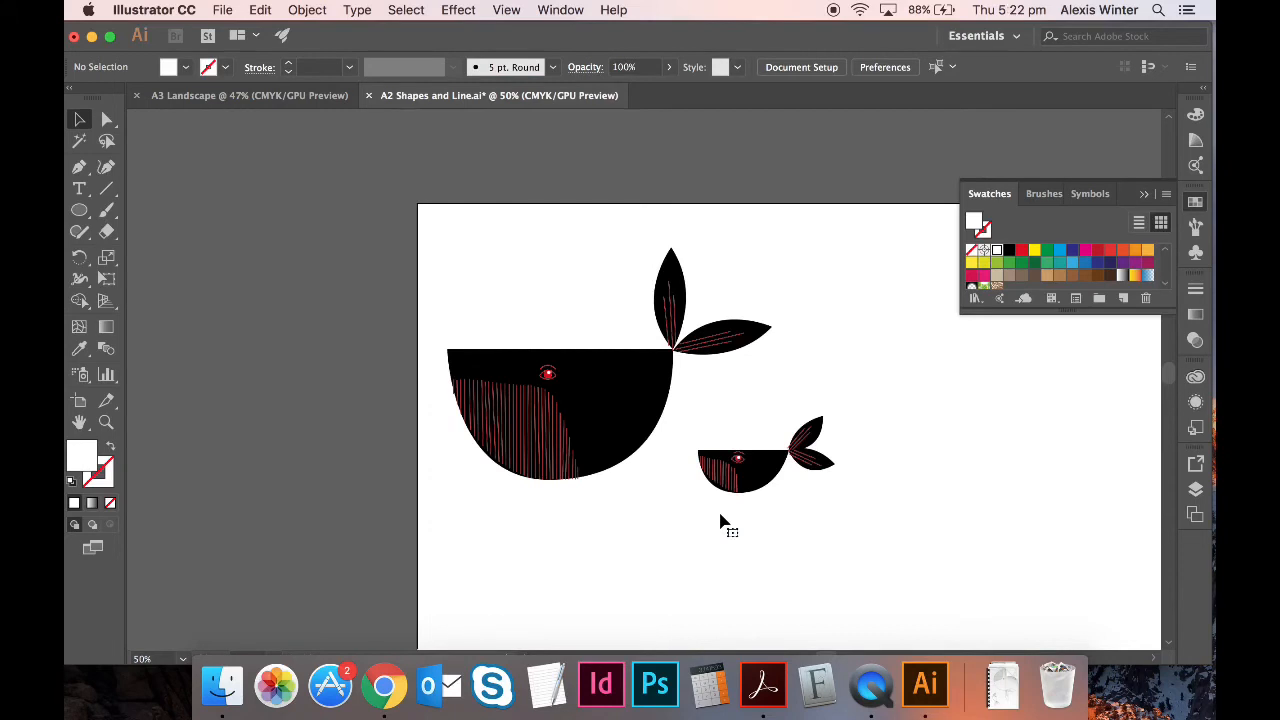
key("super+equal")
key("super+equal")
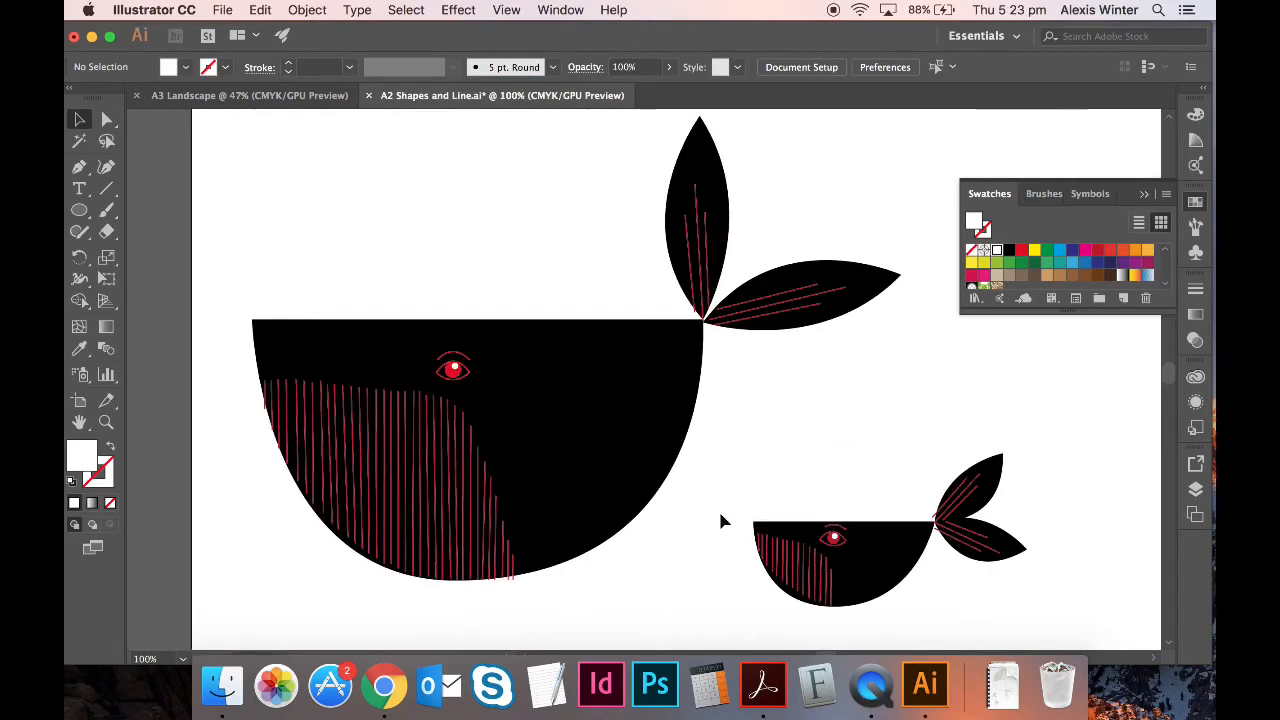
key("super+minus")
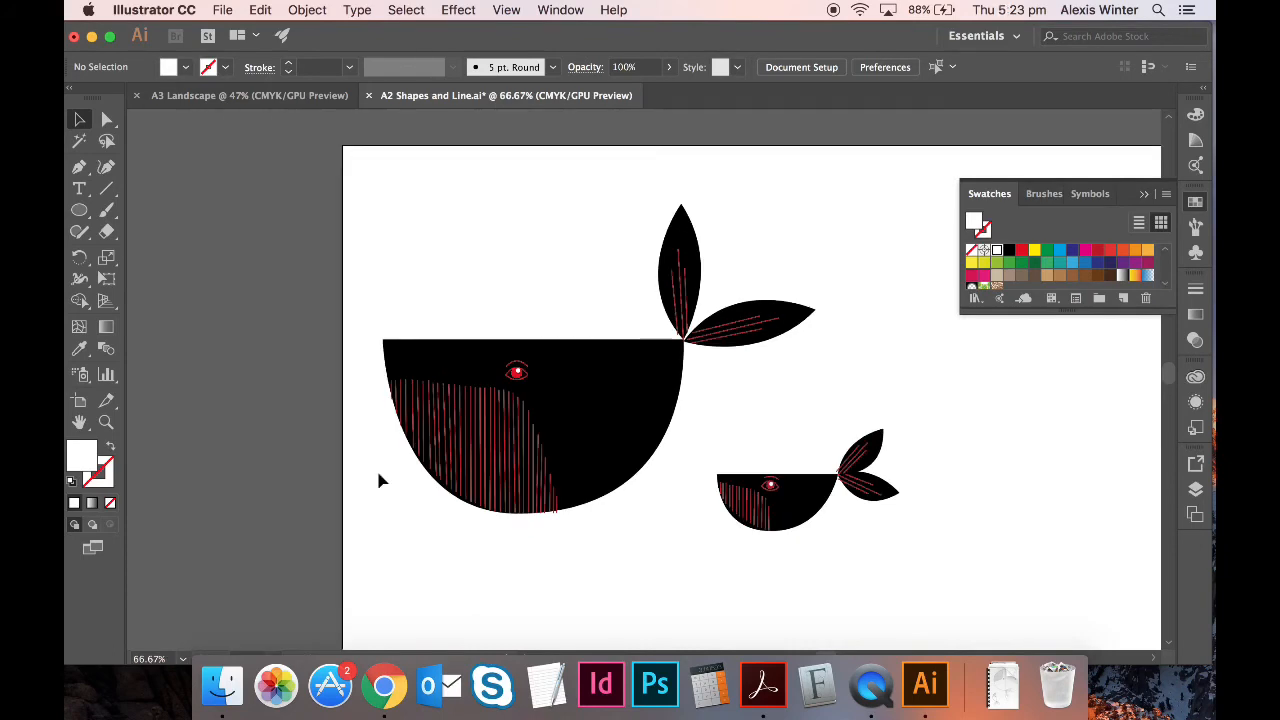
key("super+equal")
key("super+equal")
scroll(597, 563, "down", 5)
scroll(597, 563, "right", 4)
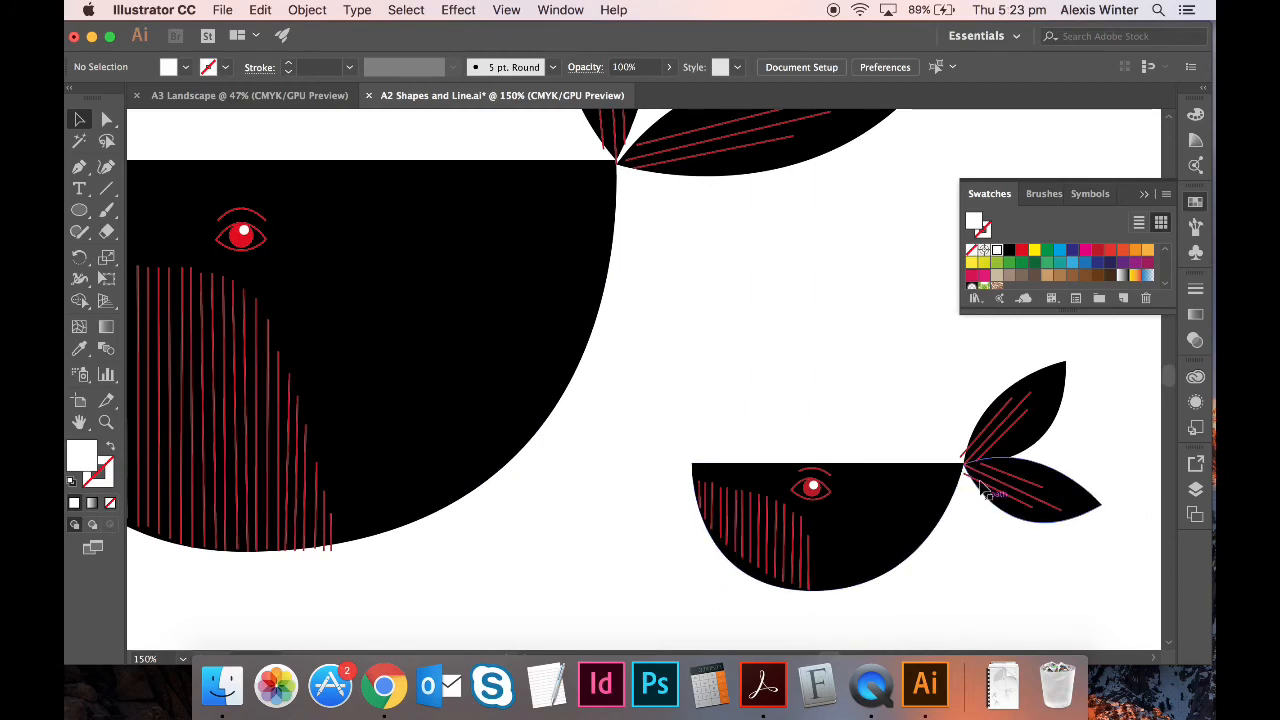
key("super+minus")
key("super+minus")
key("super+minus")
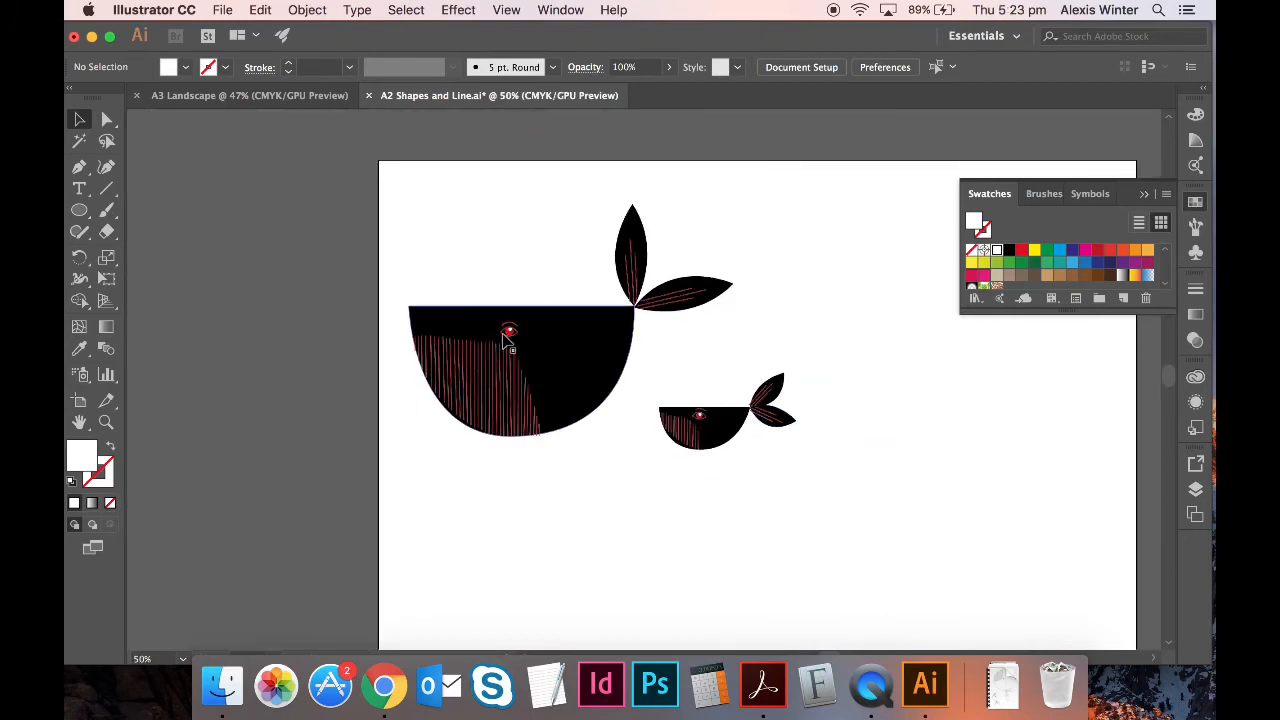
left_click(586, 349)
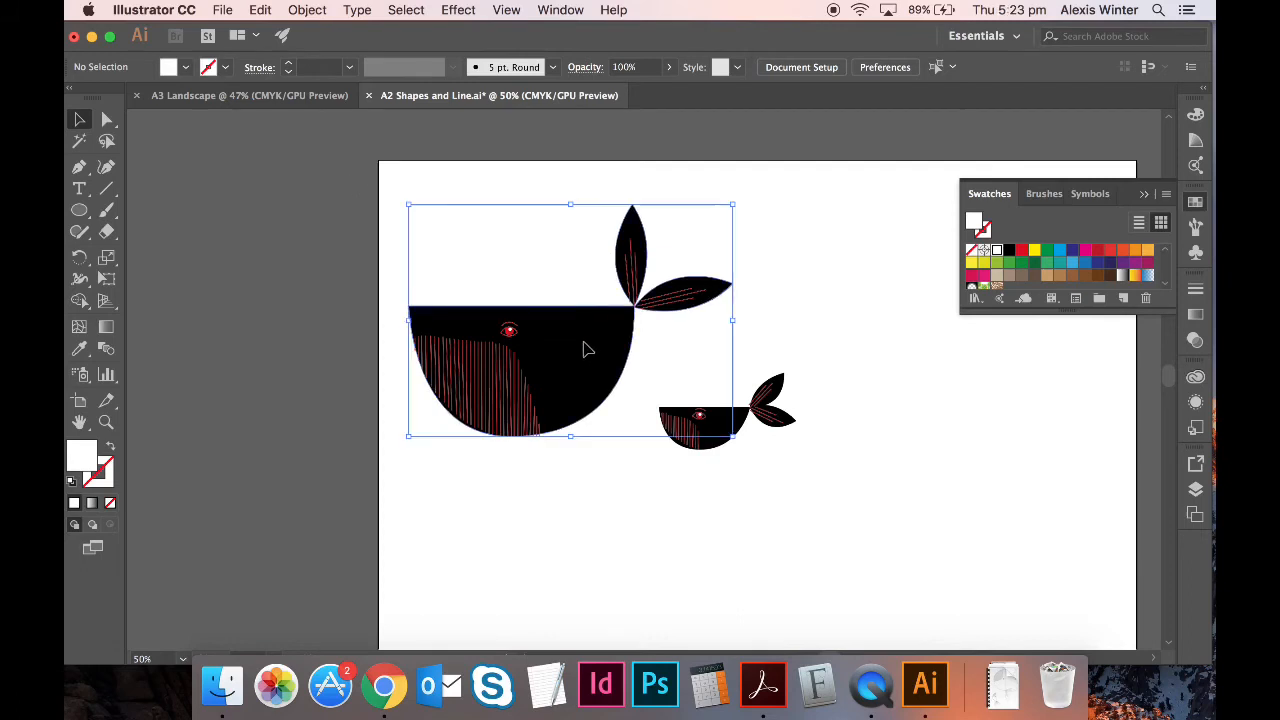
left_click(740, 430)
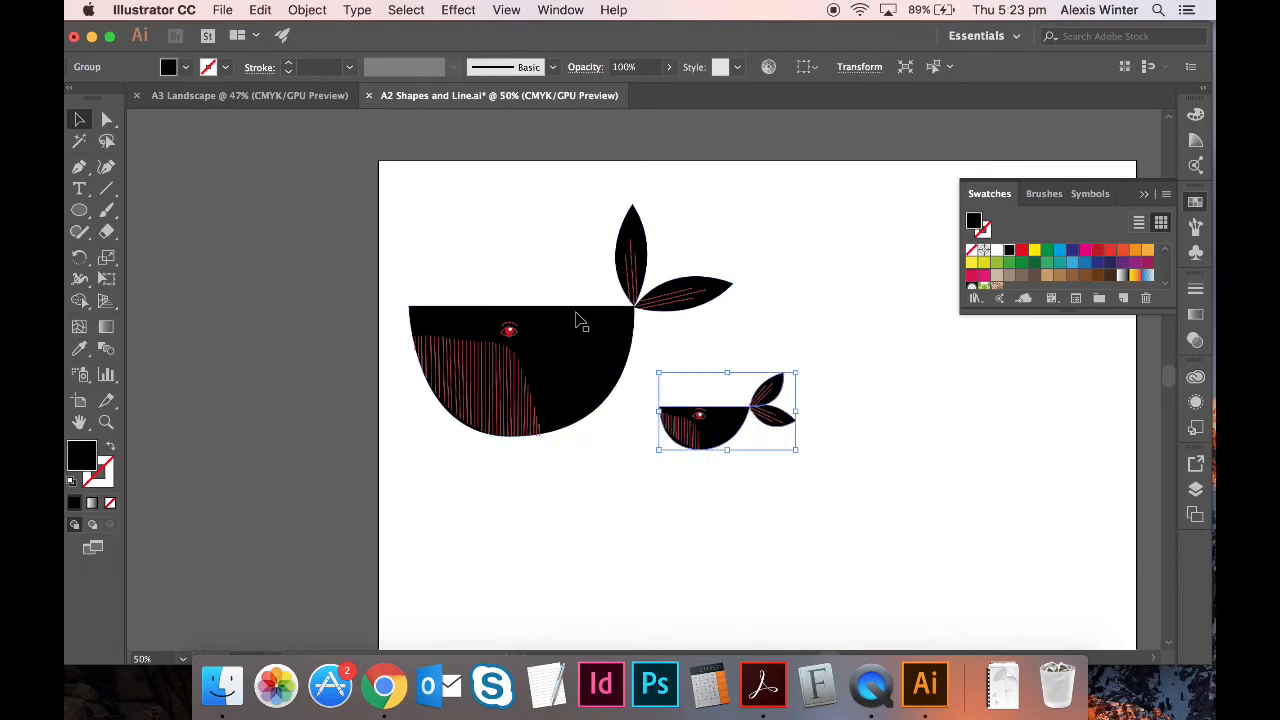
- Select both whales together and ungroup them into separate pieces
left_click(400, 178)
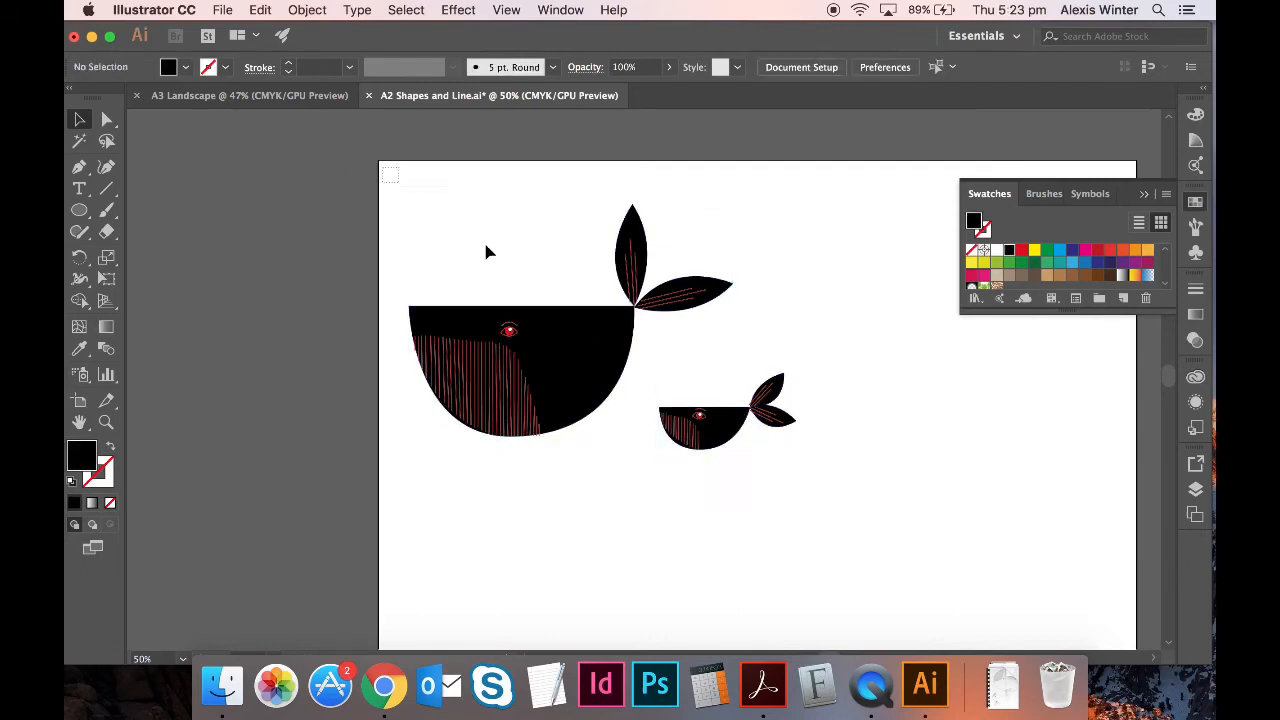
left_click_drag(808, 494, 845, 519)
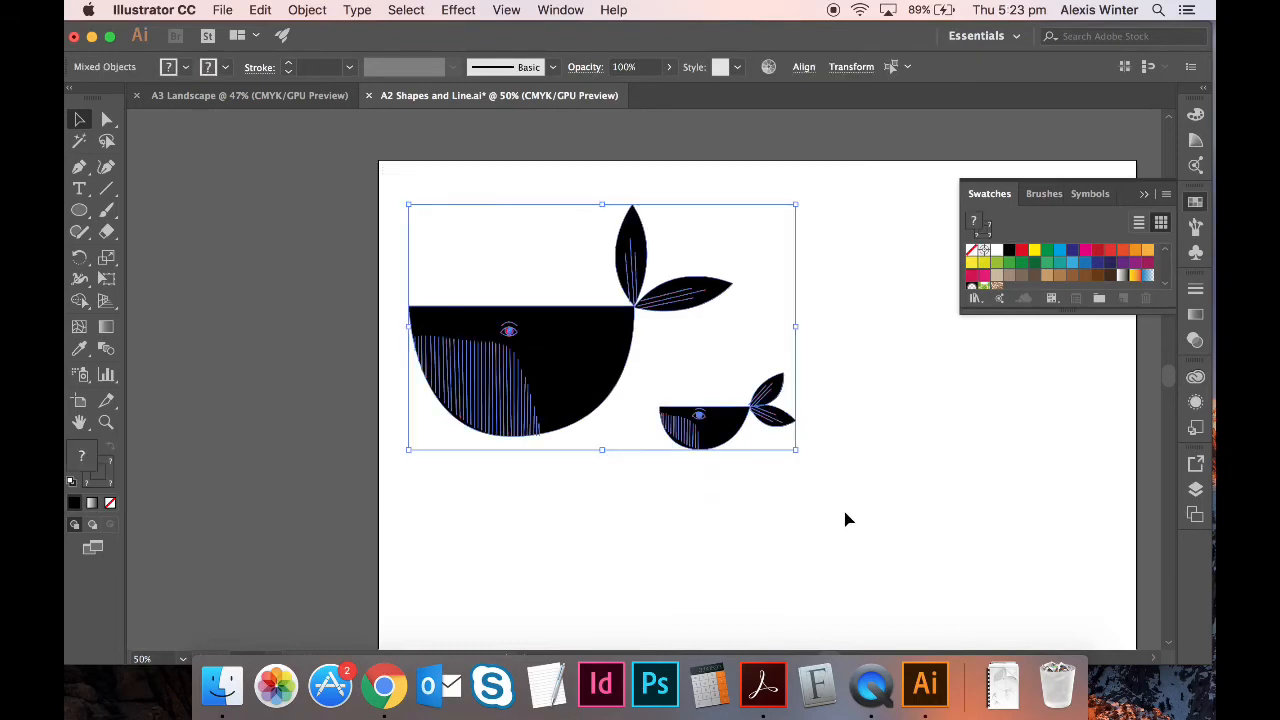
key("super+shift+g")
- Deselect both whale bodies, try a white fill on the remaining parts, then undo it
left_click(604, 351, "shift")
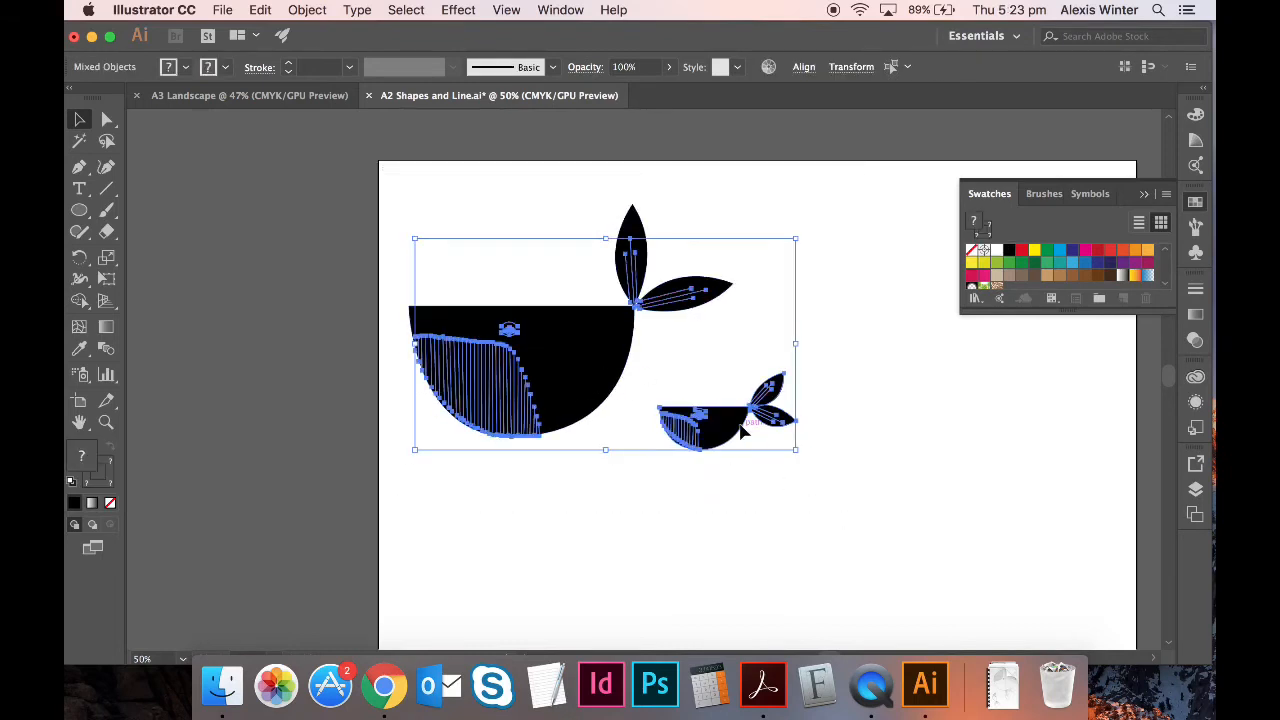
left_click(740, 426, "shift")
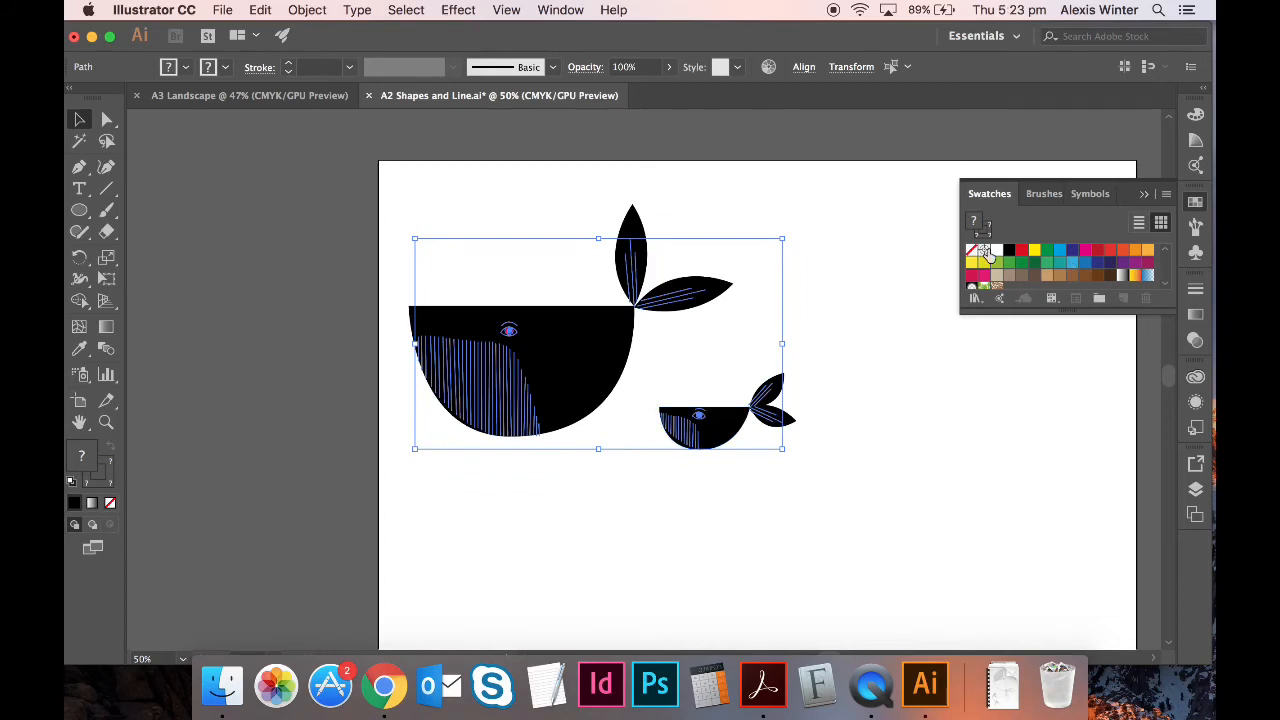
left_click(996, 250)
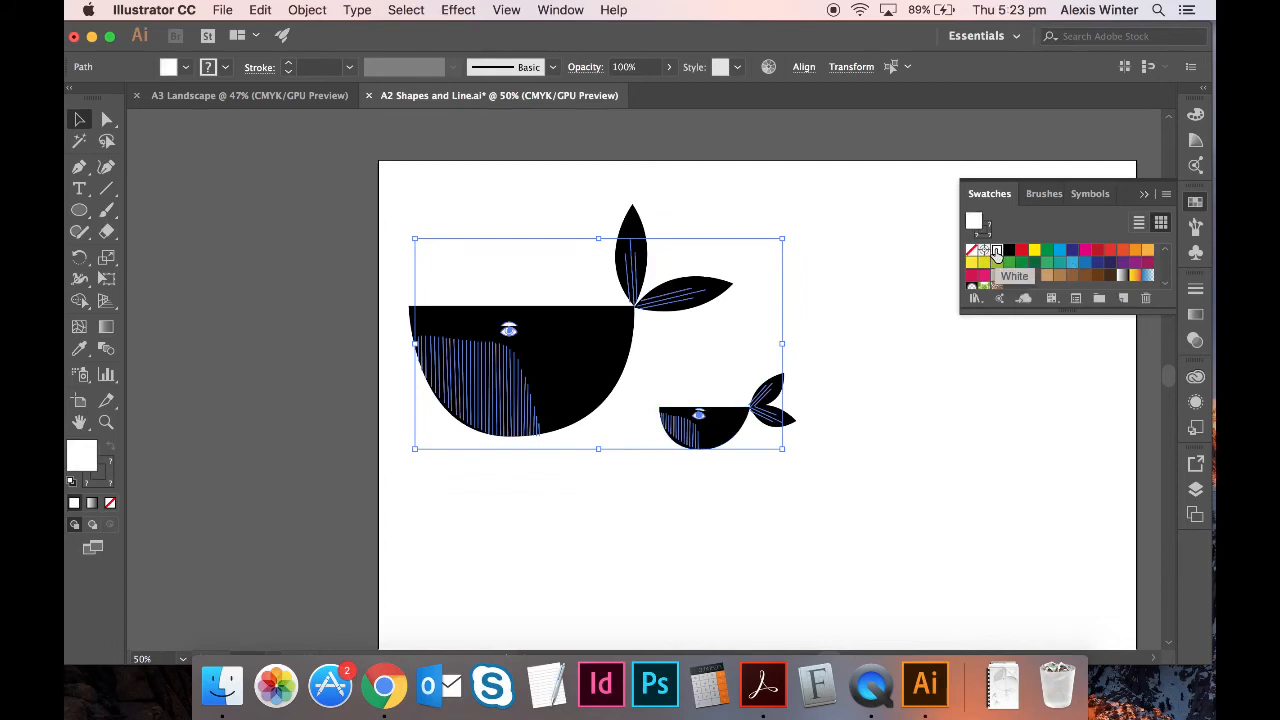
key("super+z")
- Inspect the big whale's eye, then reselect all of the big whale's parts
key("super+equal")
key("super+equal")
key("super+equal")
key("super+equal")
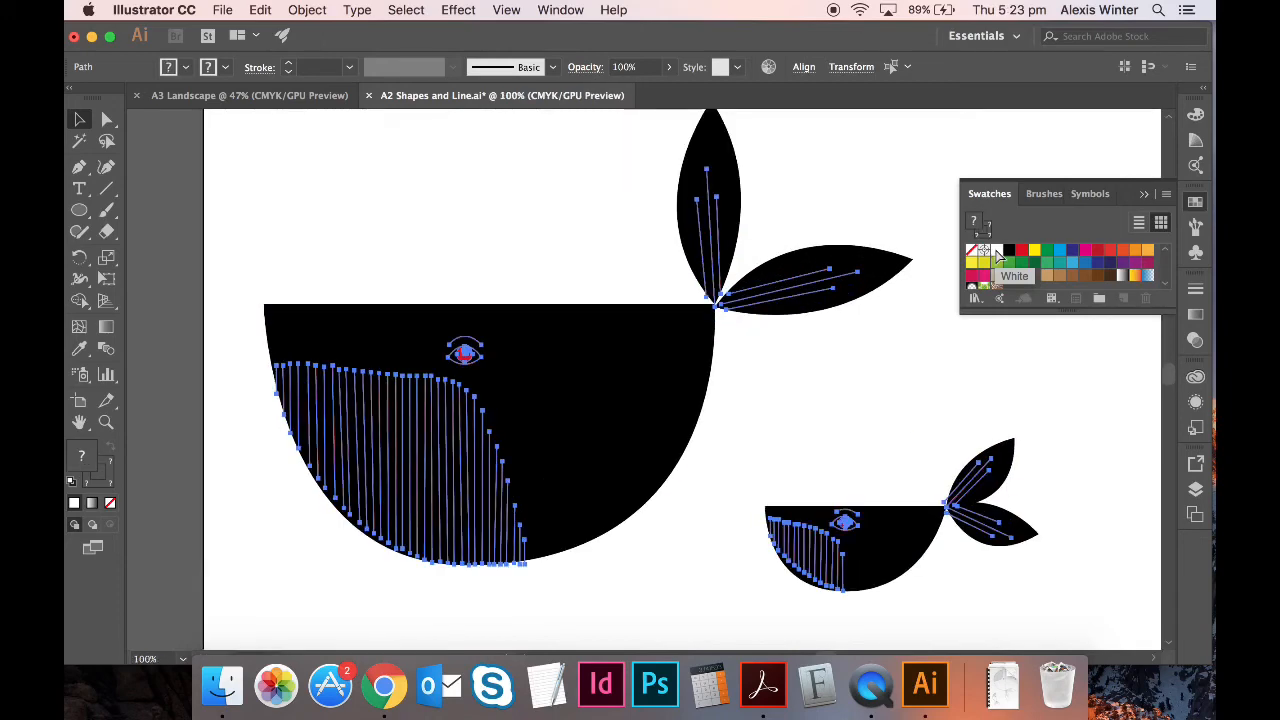
scroll(674, 306, "left", 10)
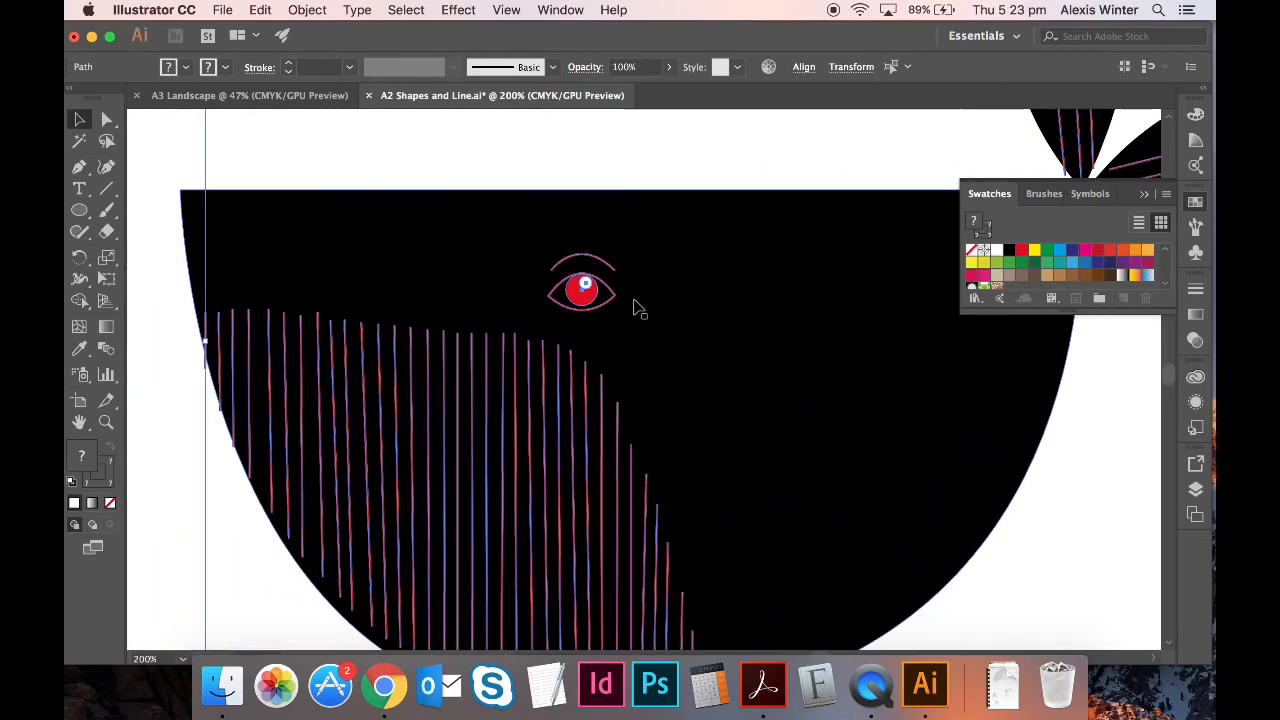
left_click(181, 408)
key("super+minus")
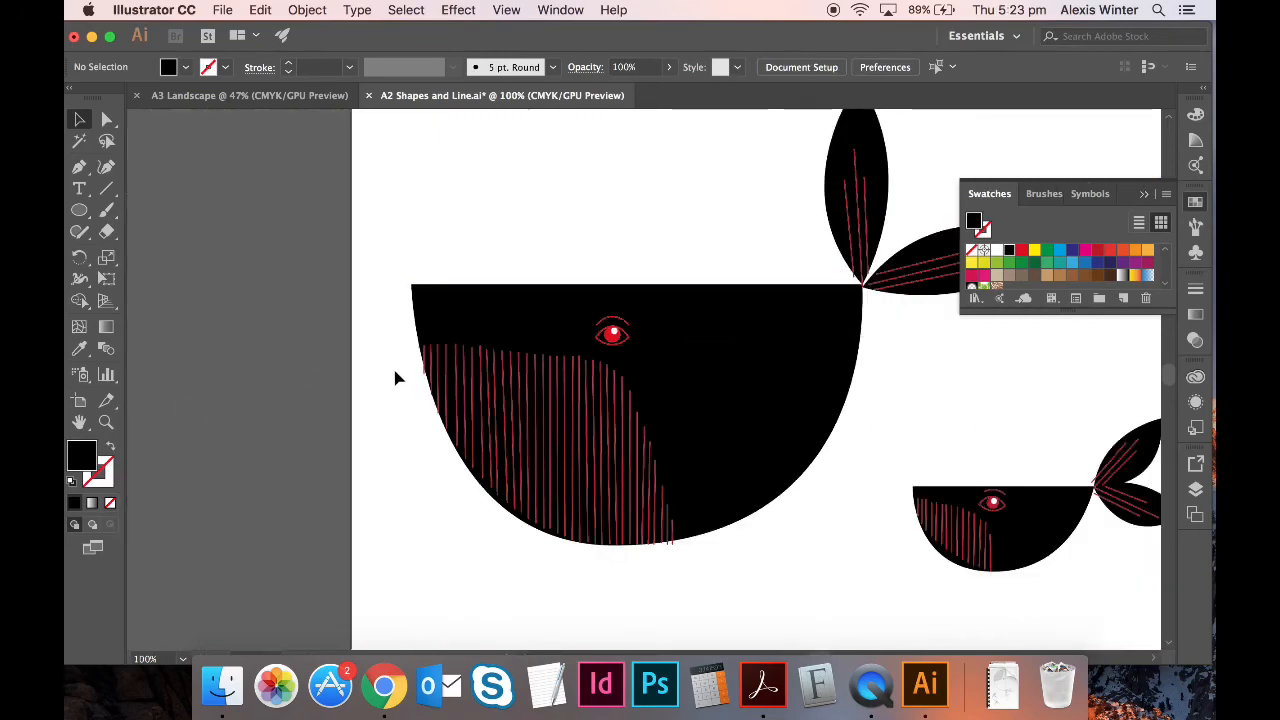
left_click_drag(393, 370, 725, 592)
scroll(894, 584, "right", 1)
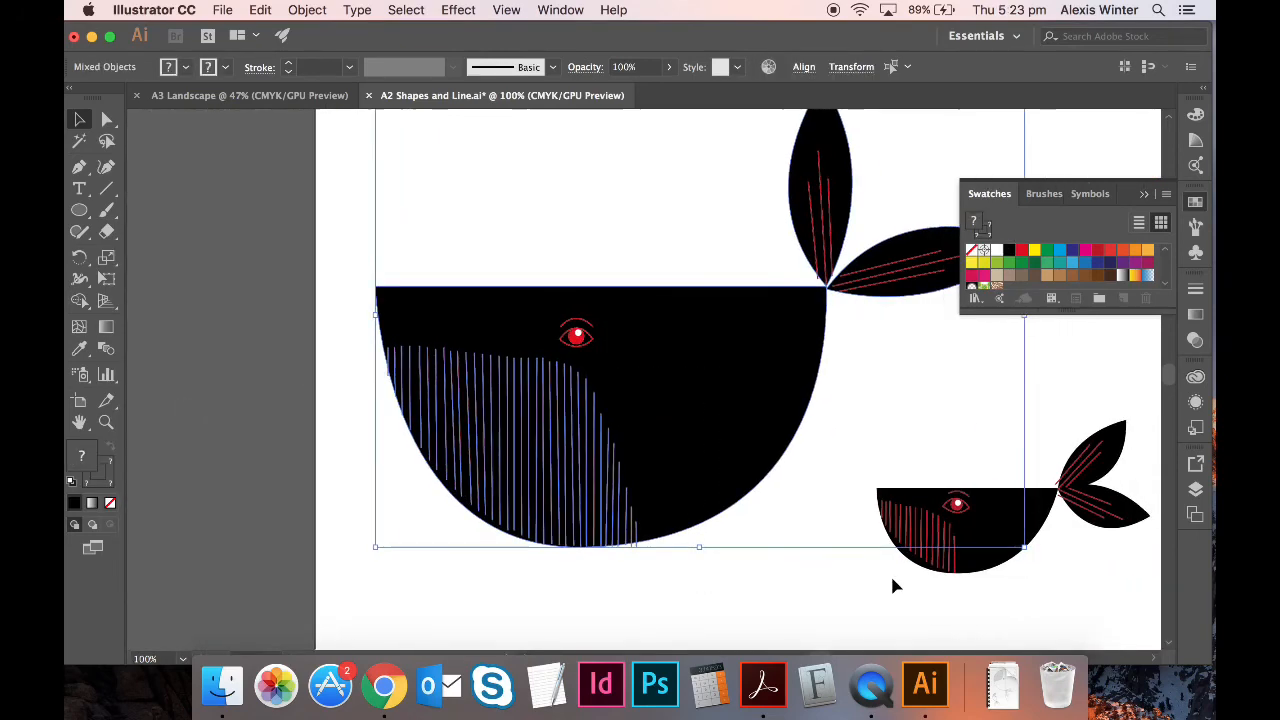
key("super+minus")
key("super+minus")
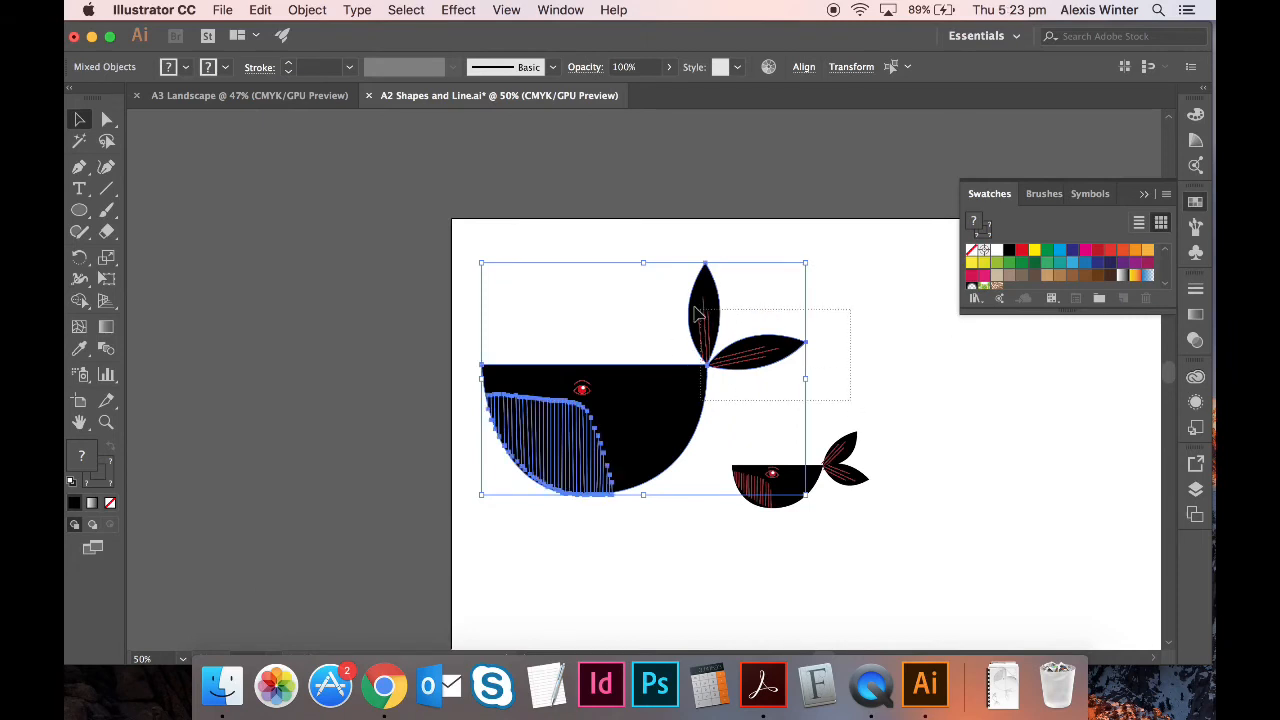
- Select only the hatch and tail lines of both whales, leaving the bodies out
left_click_drag(695, 307, 662, 288)
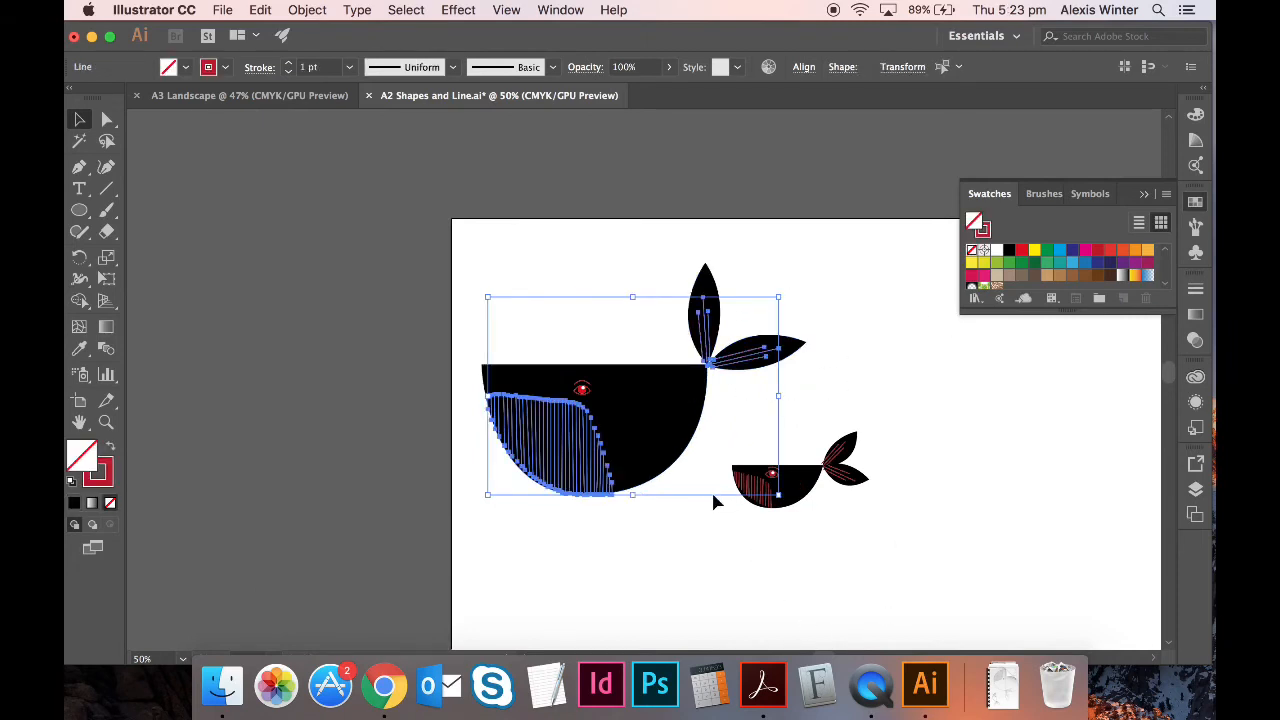
left_click_drag(782, 523, 820, 540)
key("super+plus")
key("super+plus")
key("super+plus")
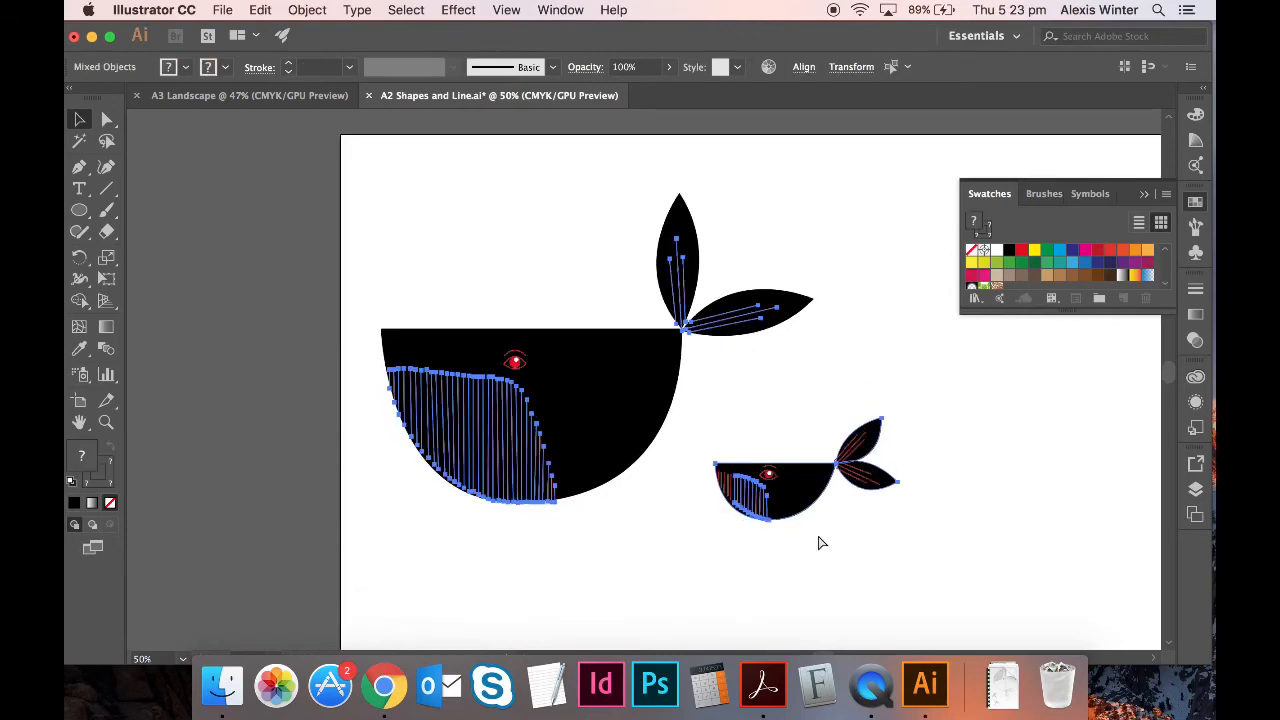
scroll(720, 548, "down", 3)
scroll(716, 530, "right", 2)
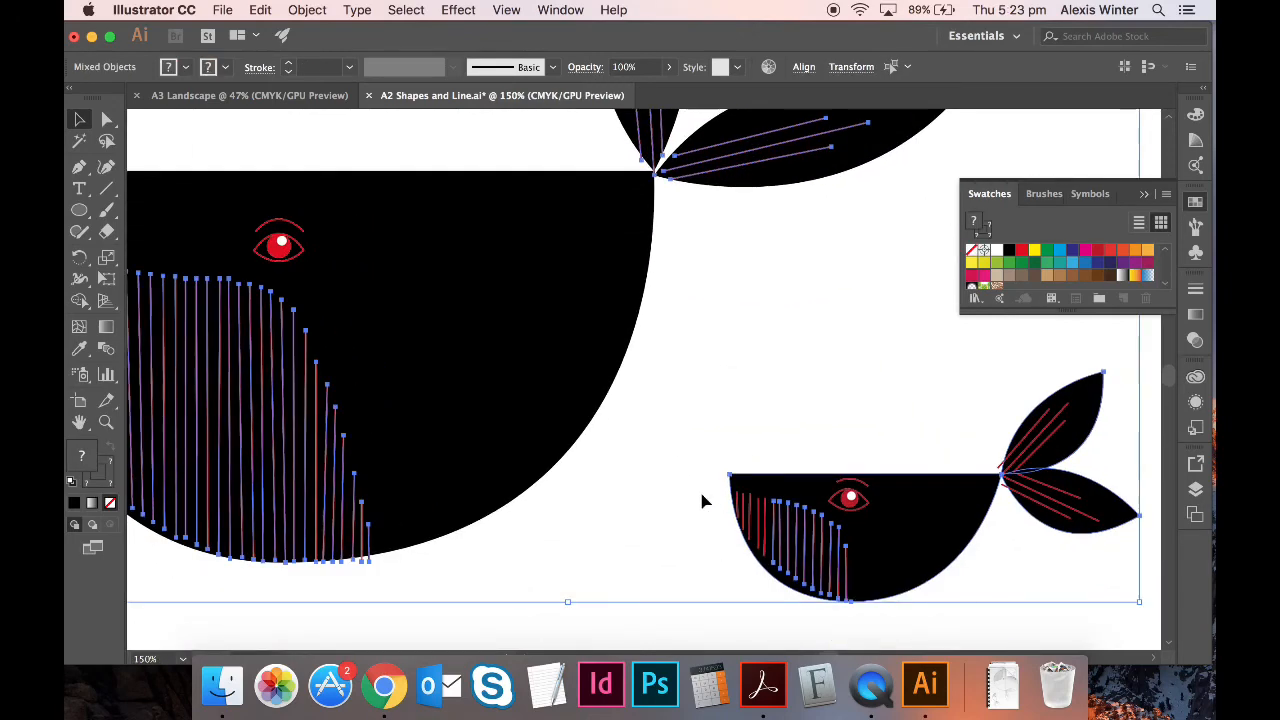
left_click_drag(740, 517, 771, 554)
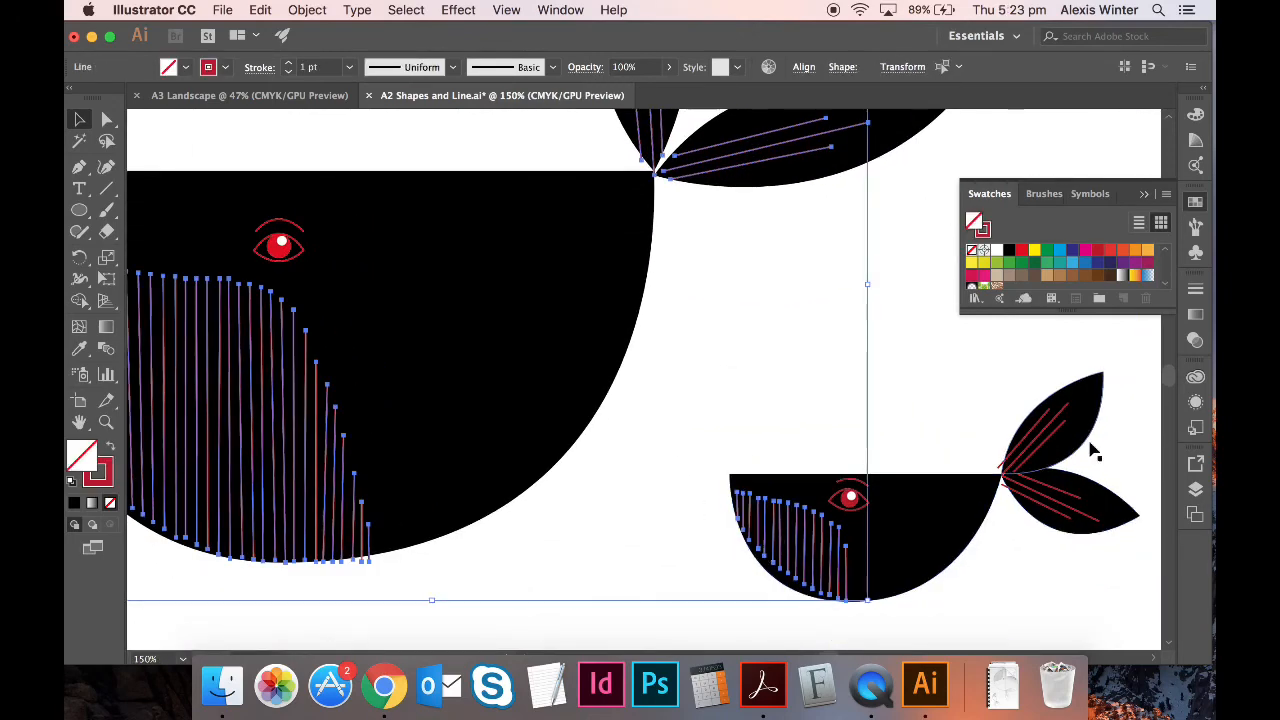
left_click_drag(1107, 567, 1016, 388)
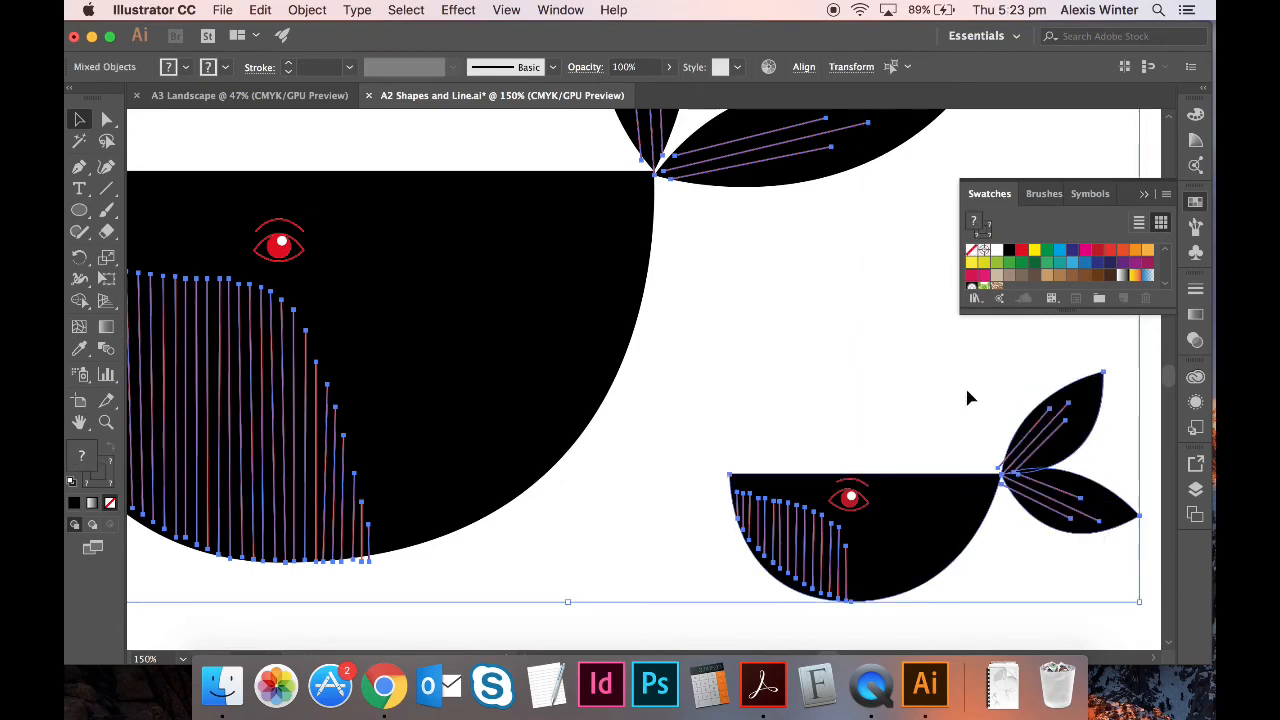
left_click(925, 513, "shift")
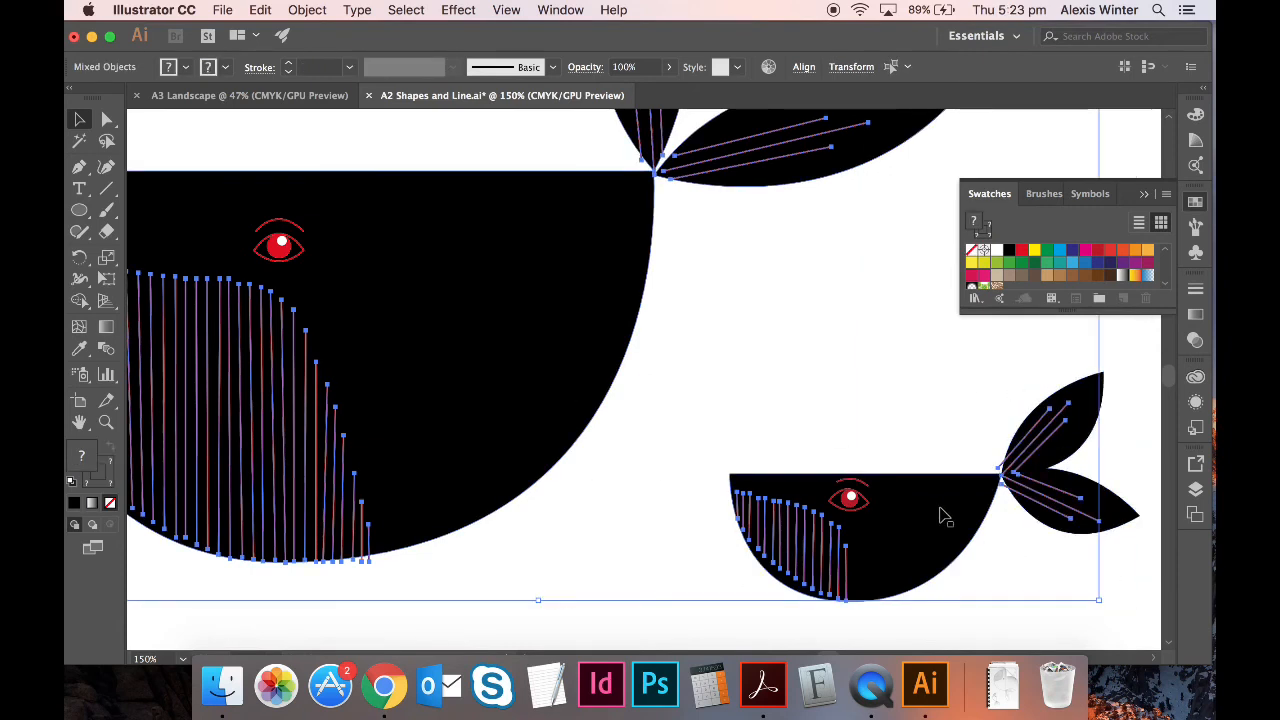
- Give the selected lines a white fill after dropping the big whale's body from the selection
left_click(996, 252)
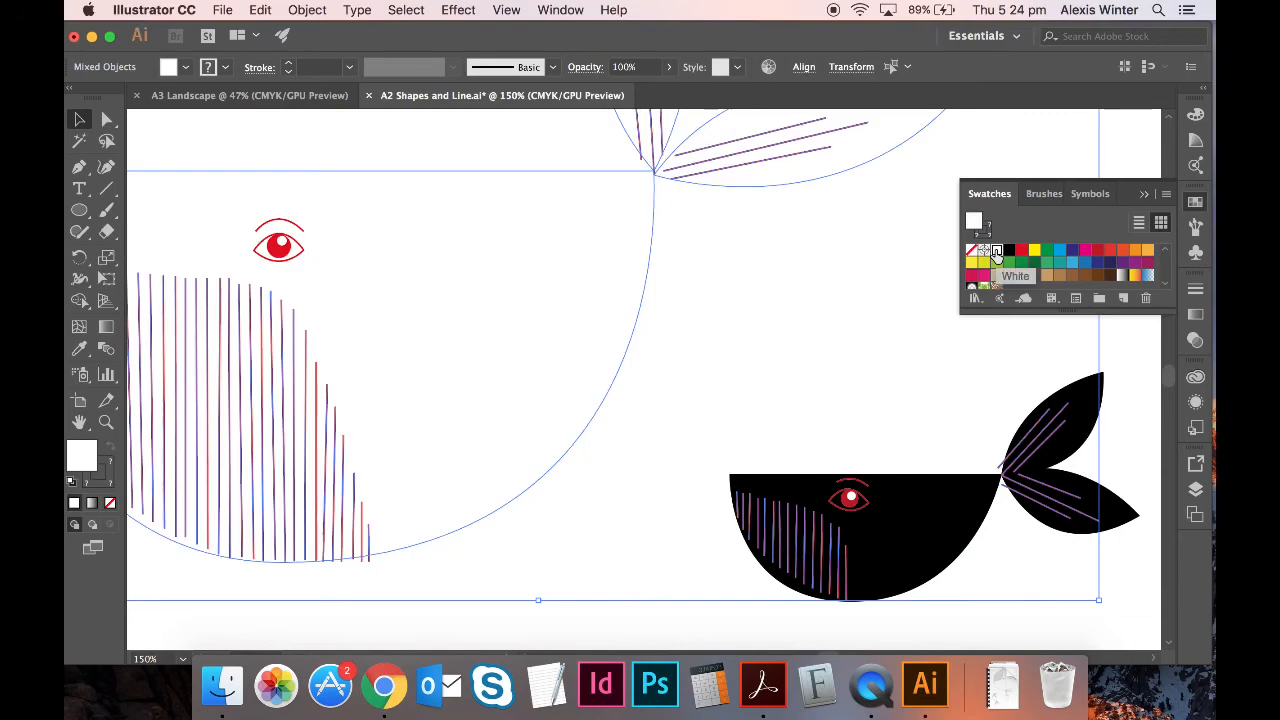
key("super+z")
left_click(576, 273, "shift")
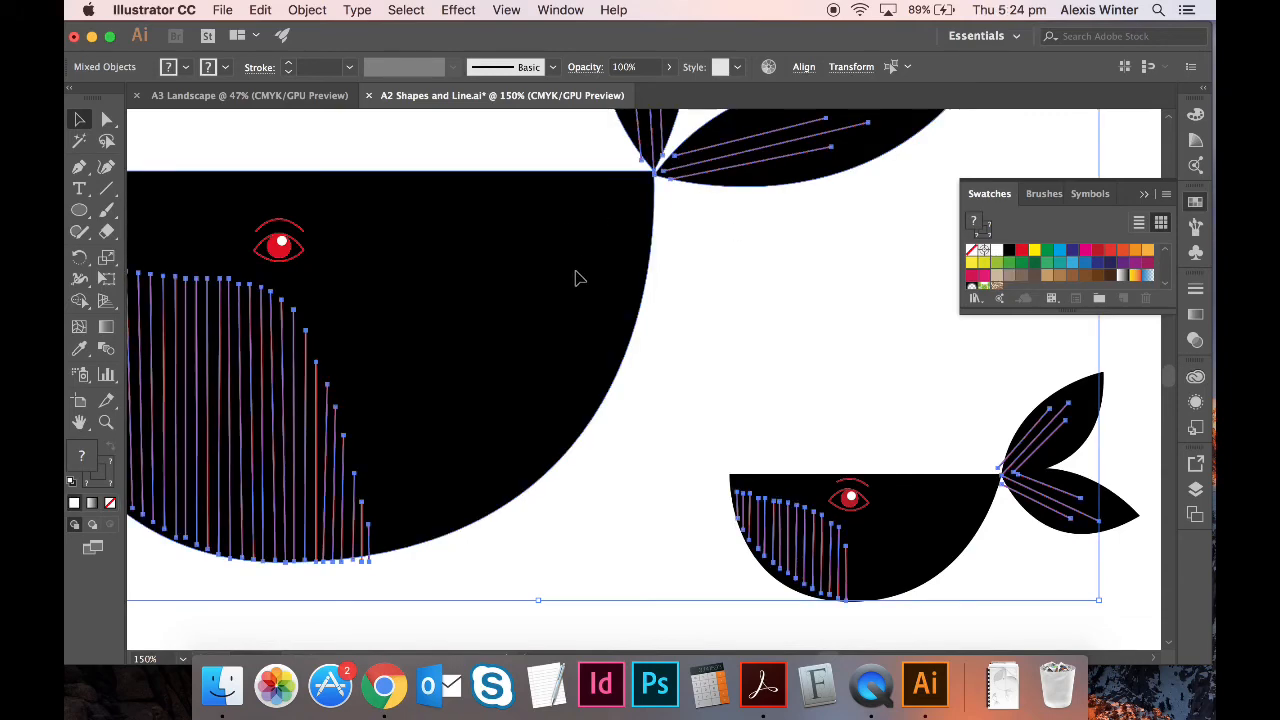
left_click(996, 252)
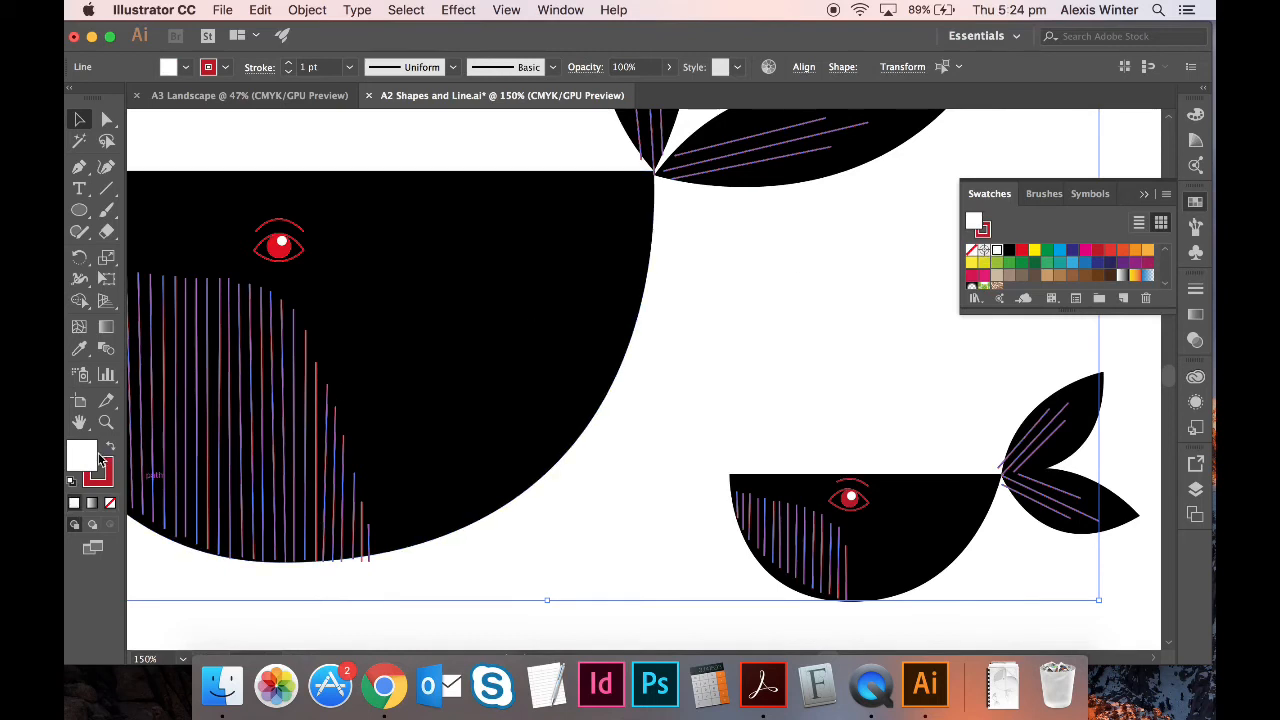
- Set the hatch and tail lines to Fill None and Stroke White from the Swatches
left_click(110, 504)
left_click(108, 472)
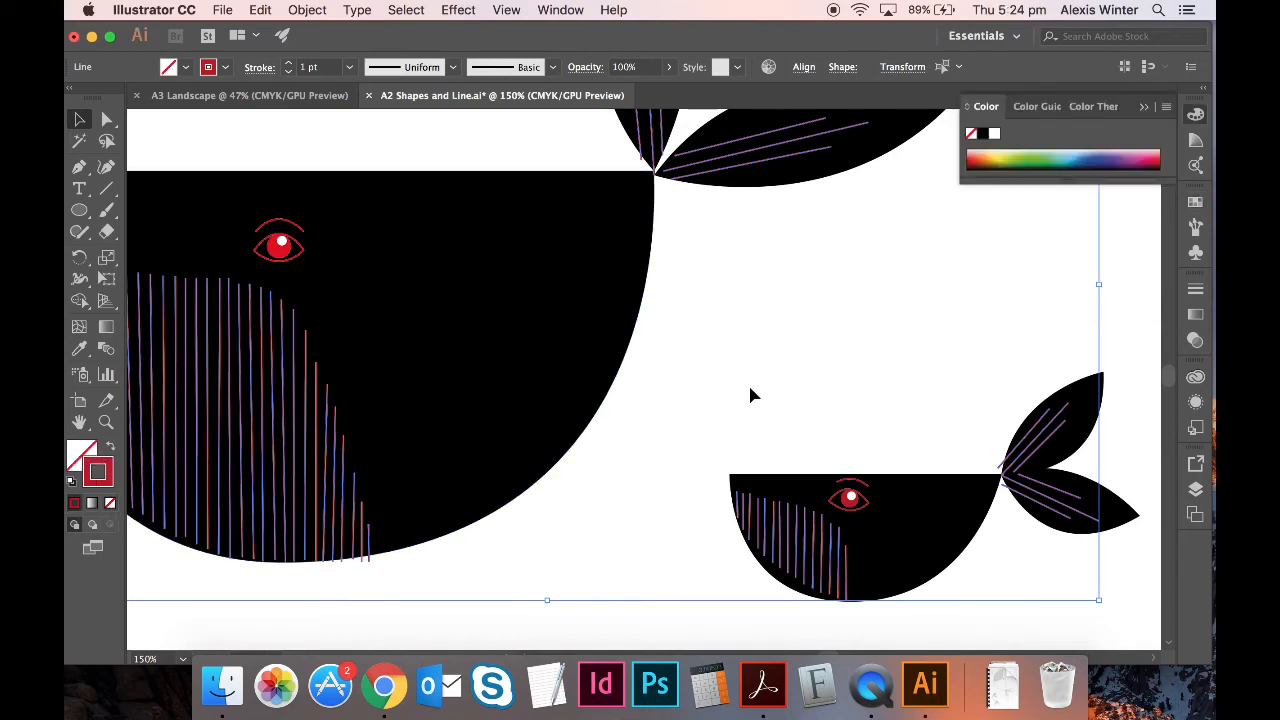
left_click(1196, 202)
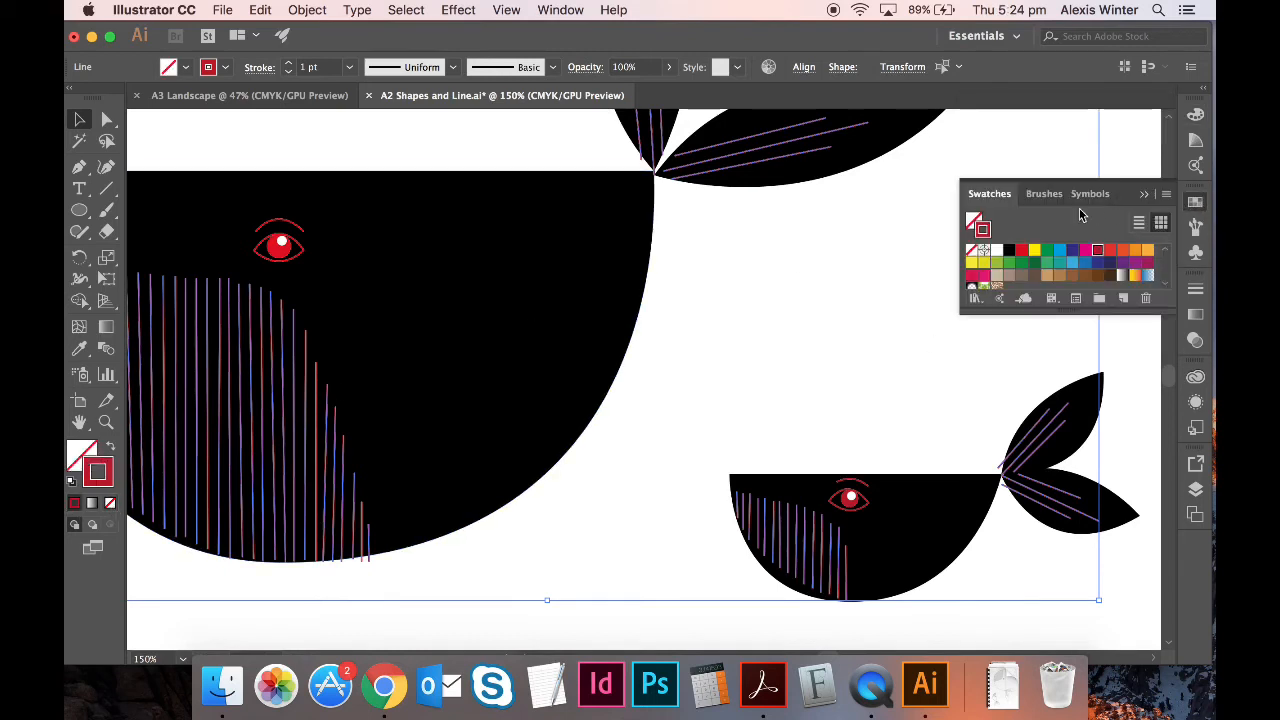
left_click(999, 251)
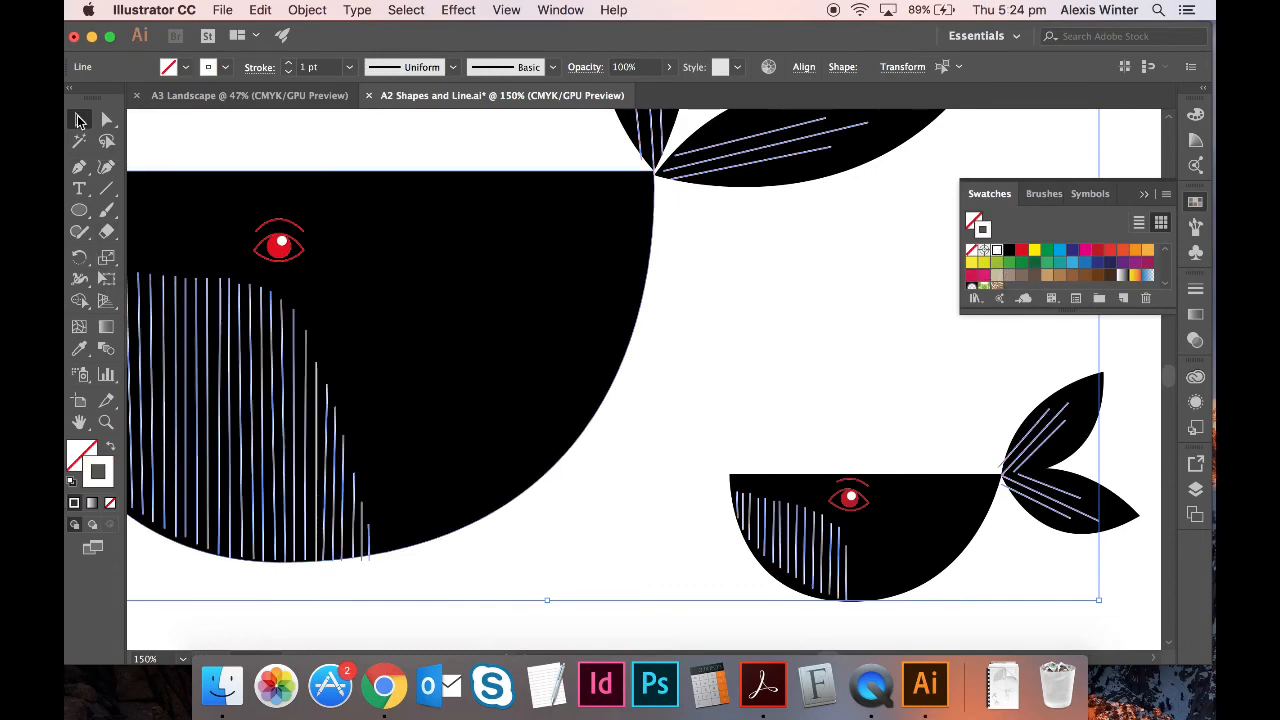
key("super+minus")
key("super+minus")
key("super+minus")
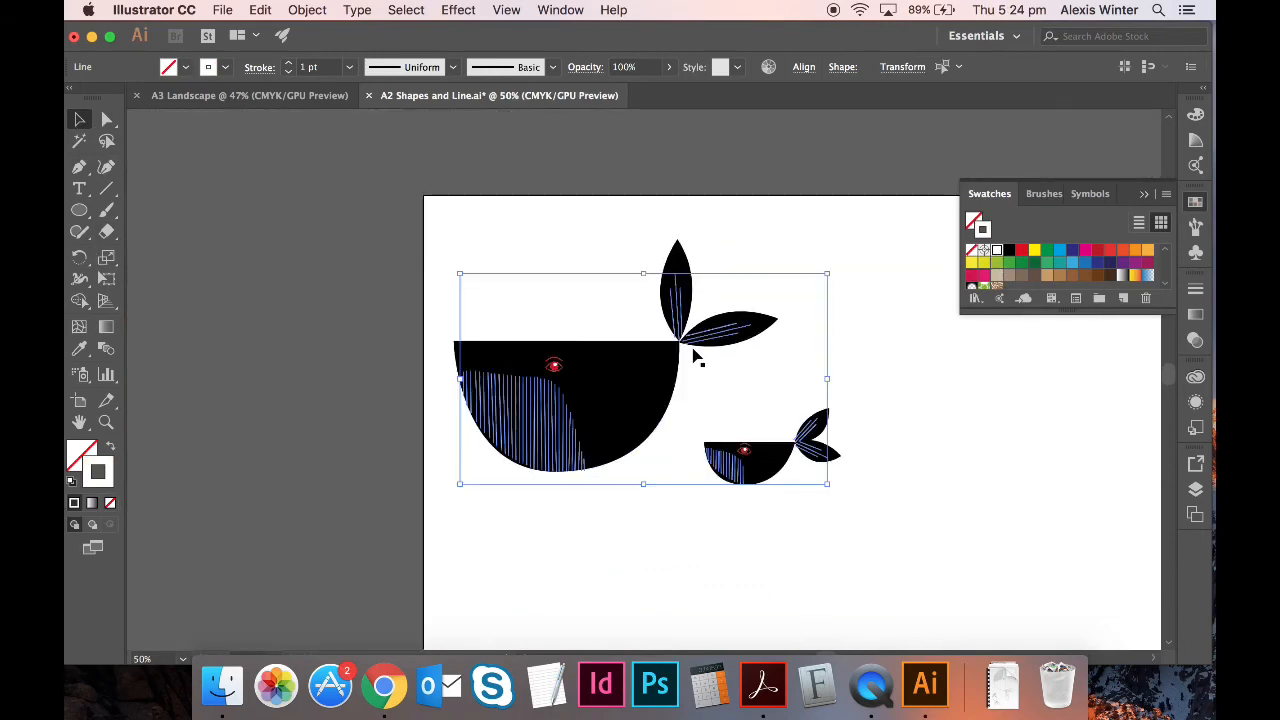
left_click(935, 540)
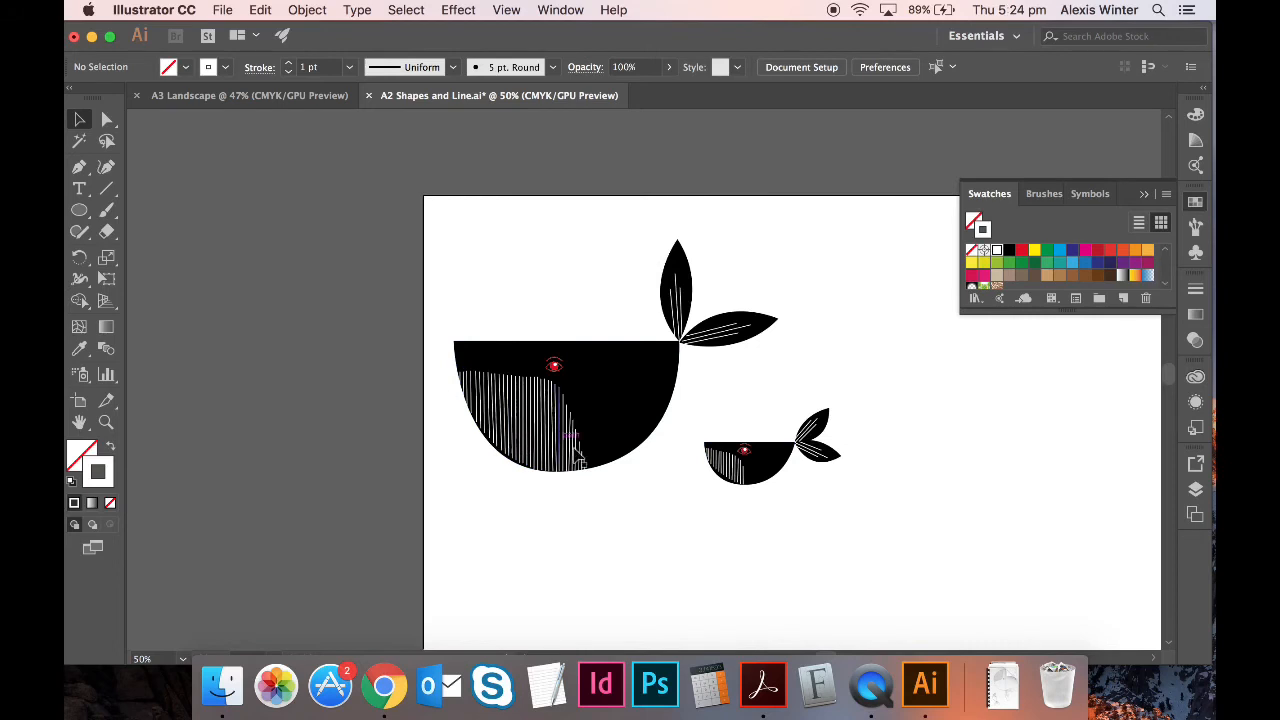
- Select all and group the two whales together with Object > Group
key("super+a")
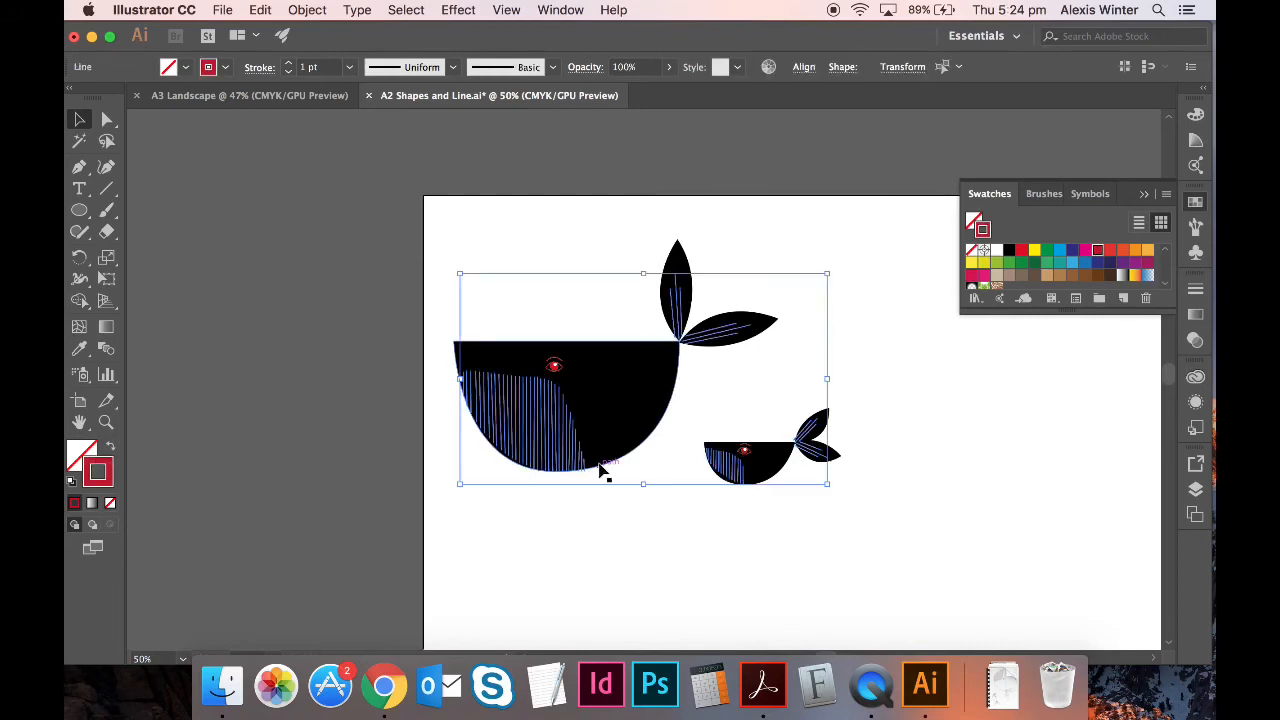
left_click(307, 9)
left_click(340, 77)
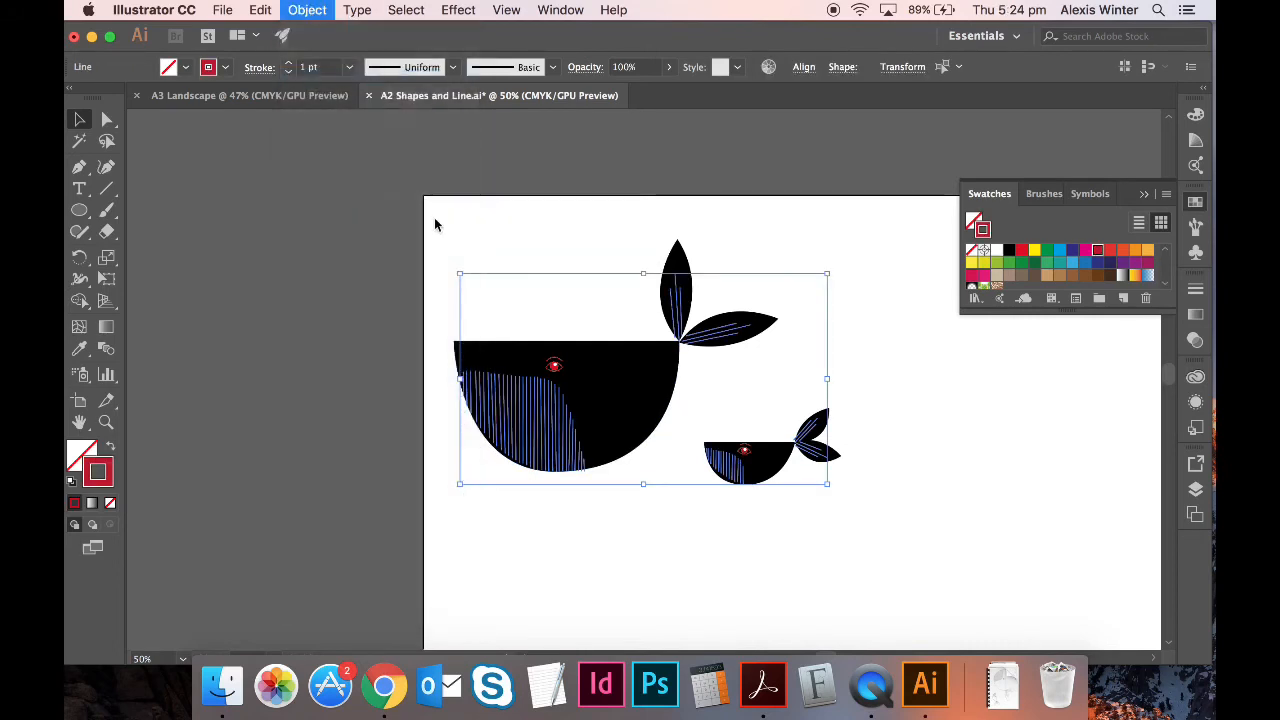
left_click(781, 612)
key("super+1")
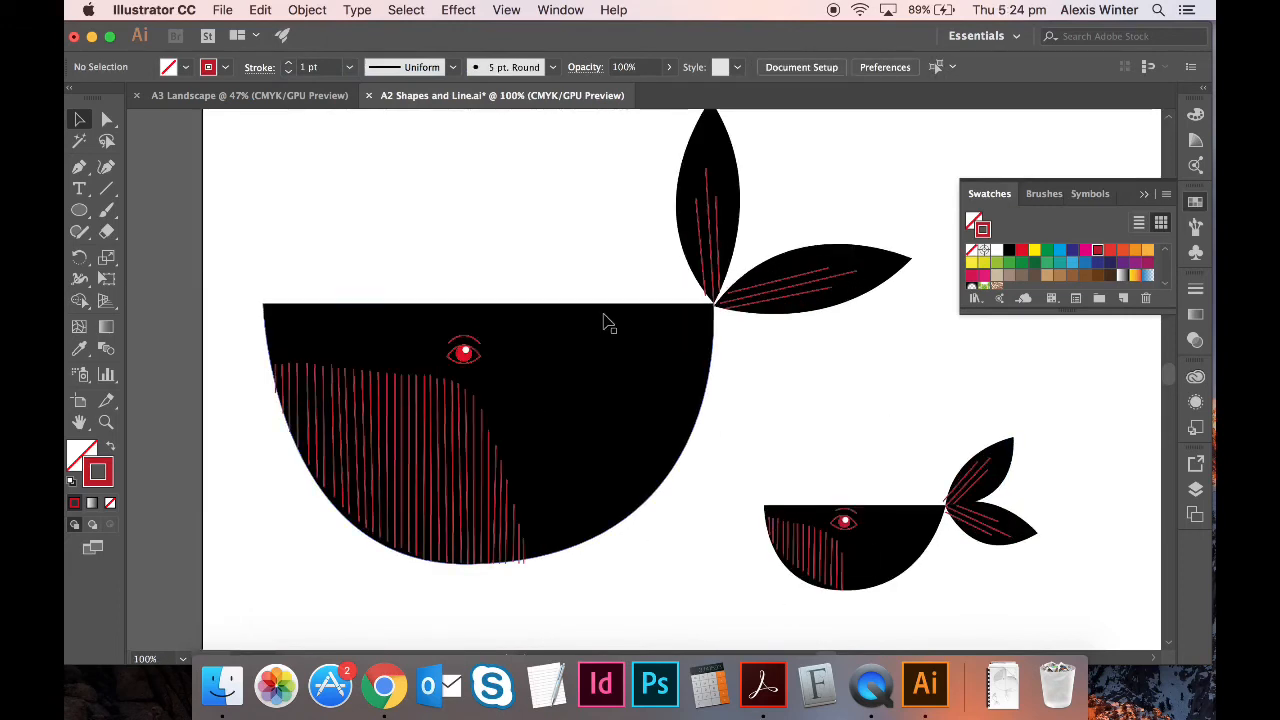
- Try blue and yellow swatches on the stripe lines, undo back, and zoom to 200%
left_click(608, 322)
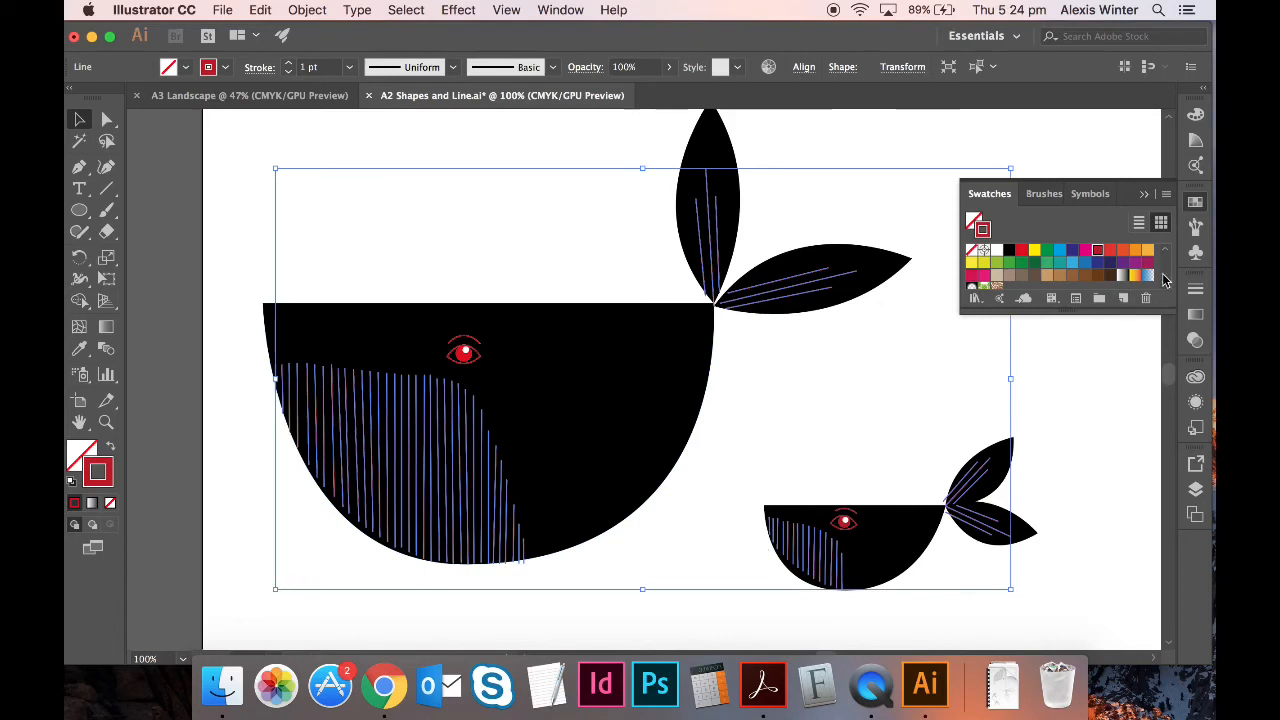
left_click(1061, 252)
left_click(1120, 466)
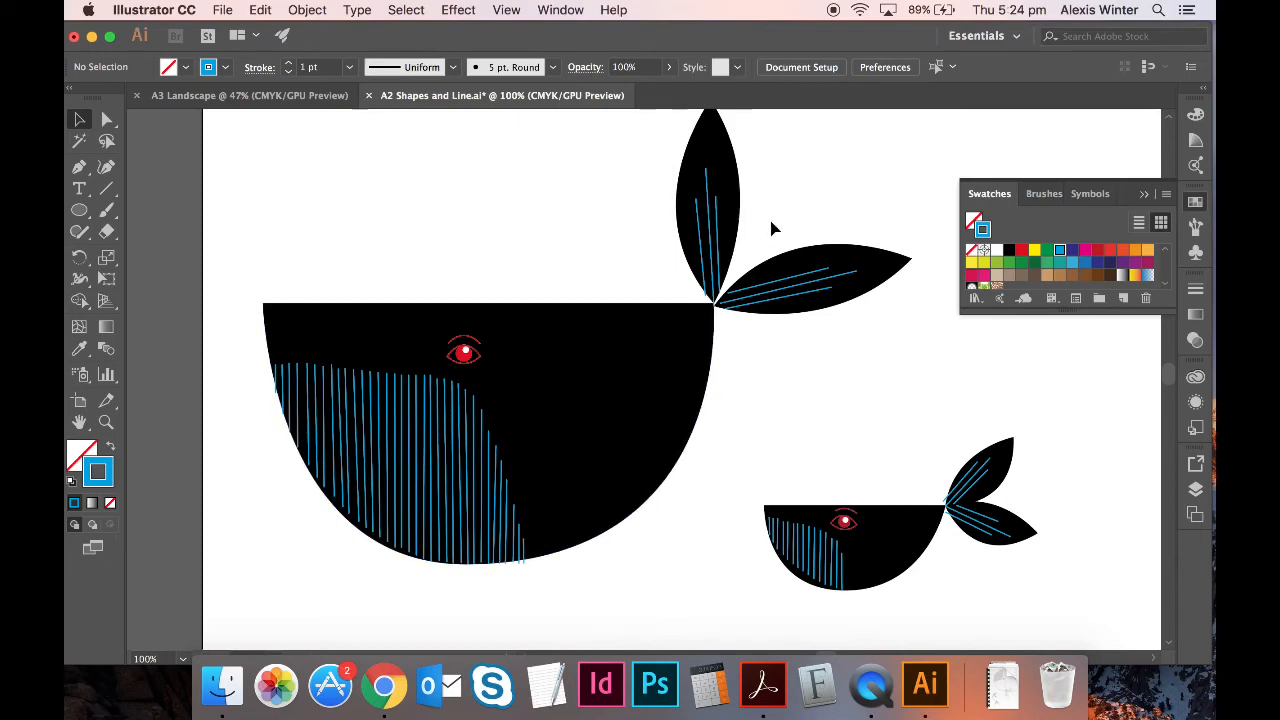
left_click(503, 508)
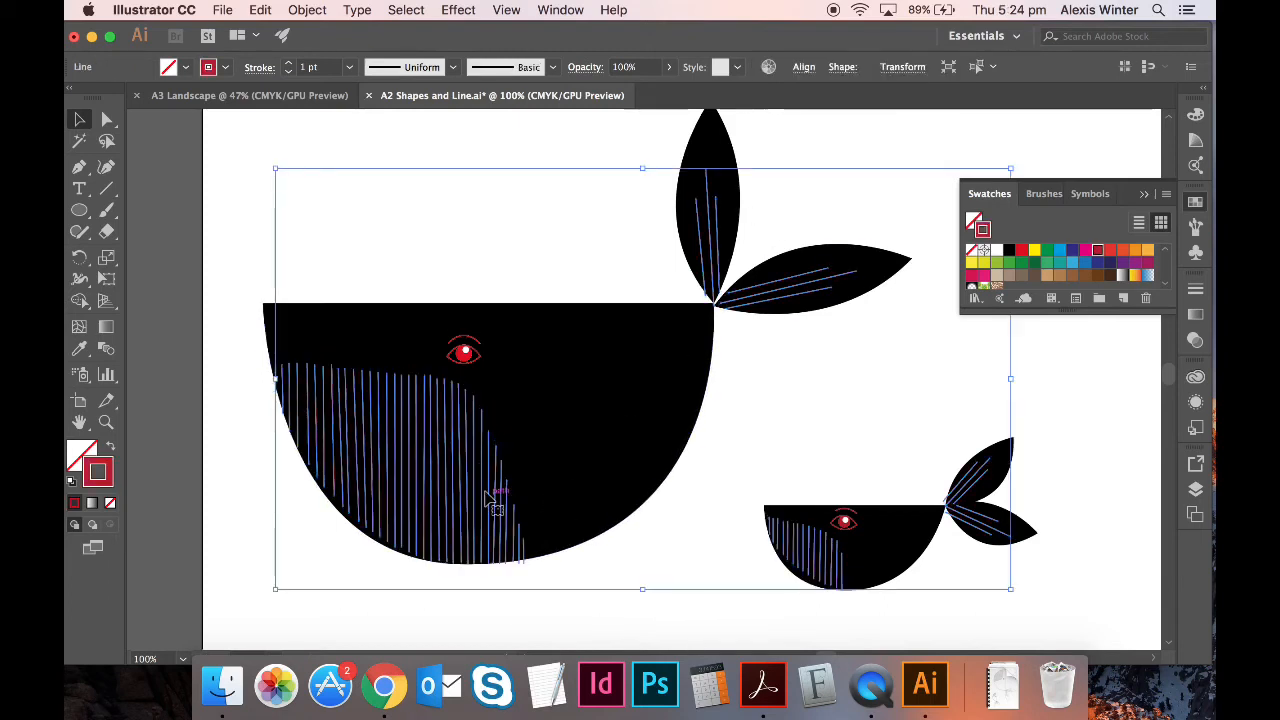
left_click(1085, 264)
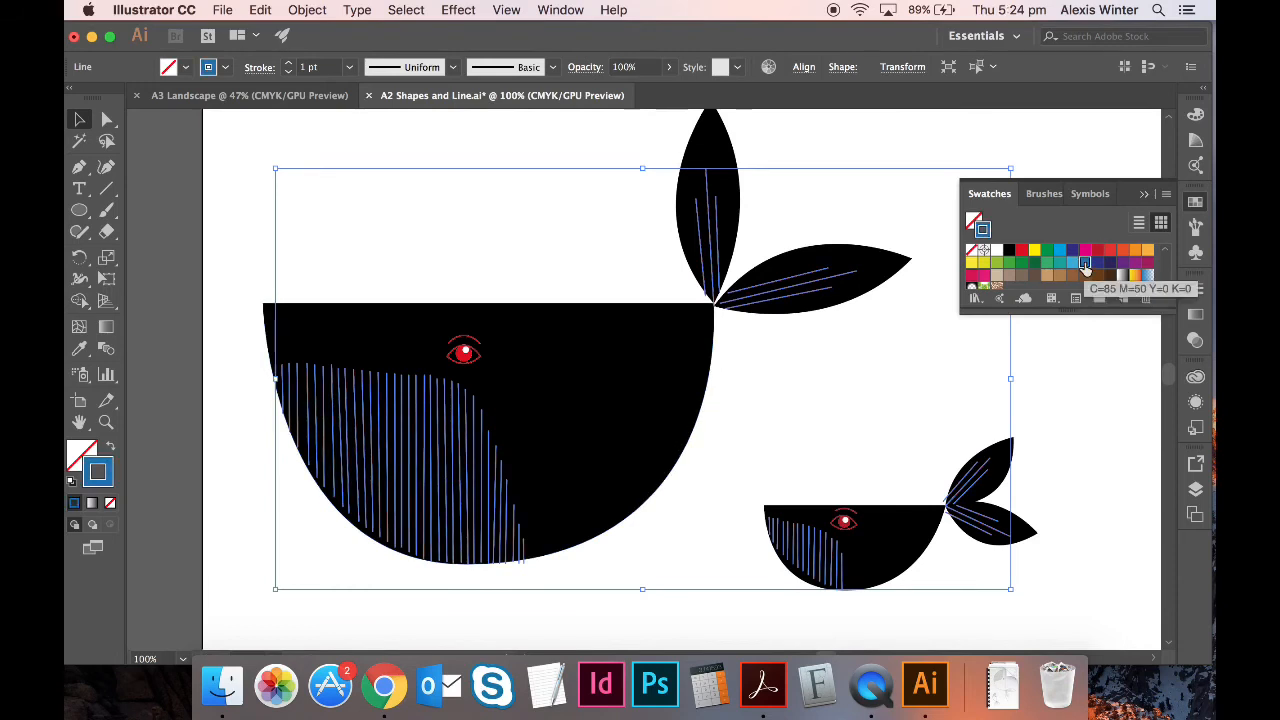
left_click(971, 265)
left_click(1060, 391)
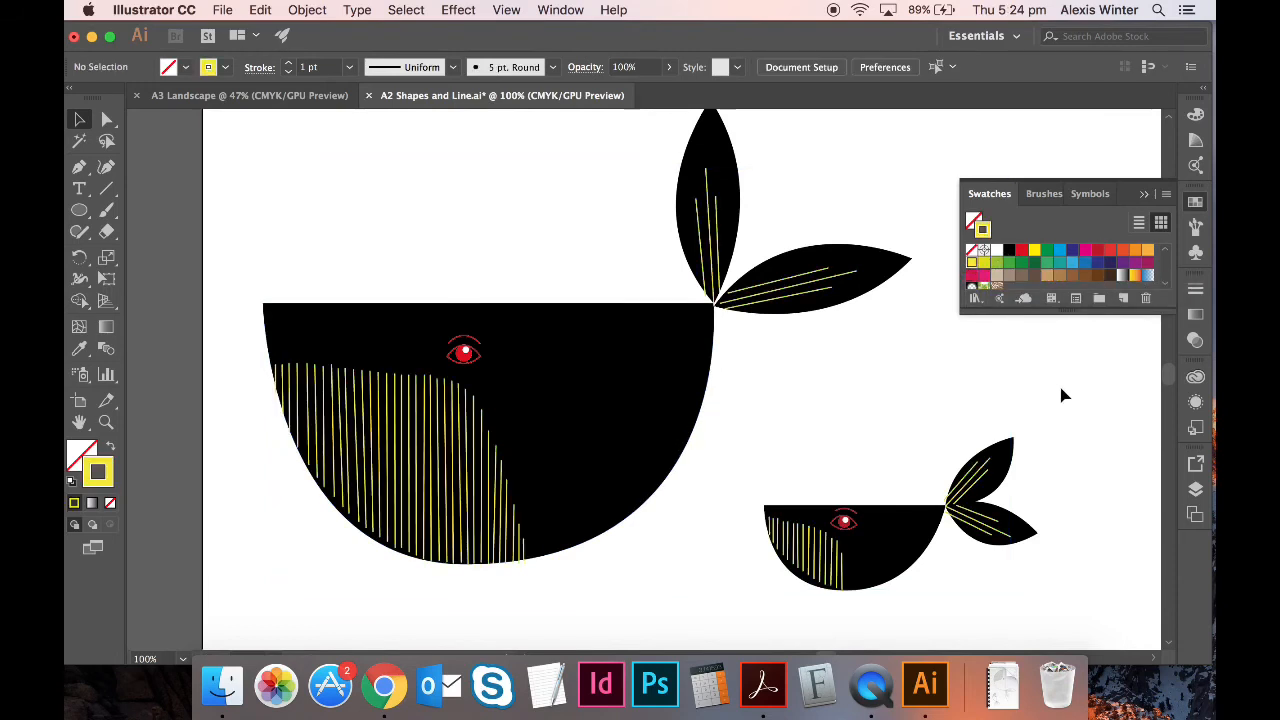
key("super+z")
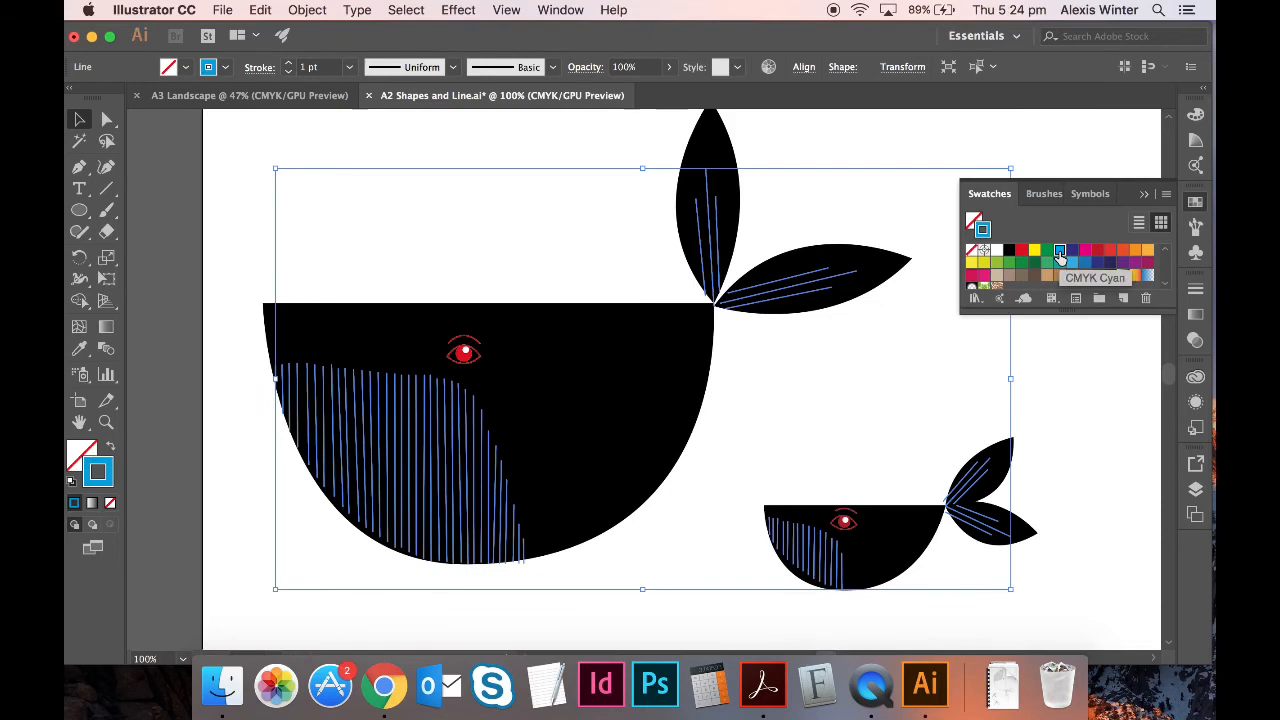
left_click(1082, 414)
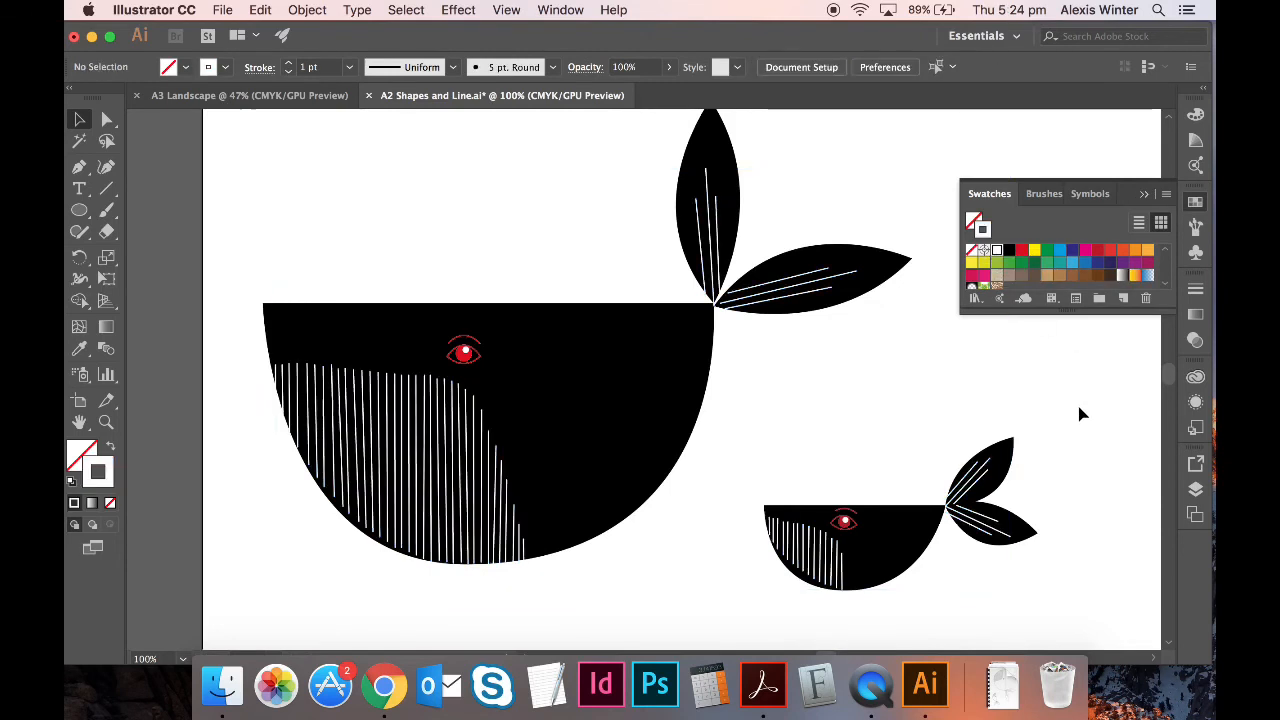
key("super+equal")
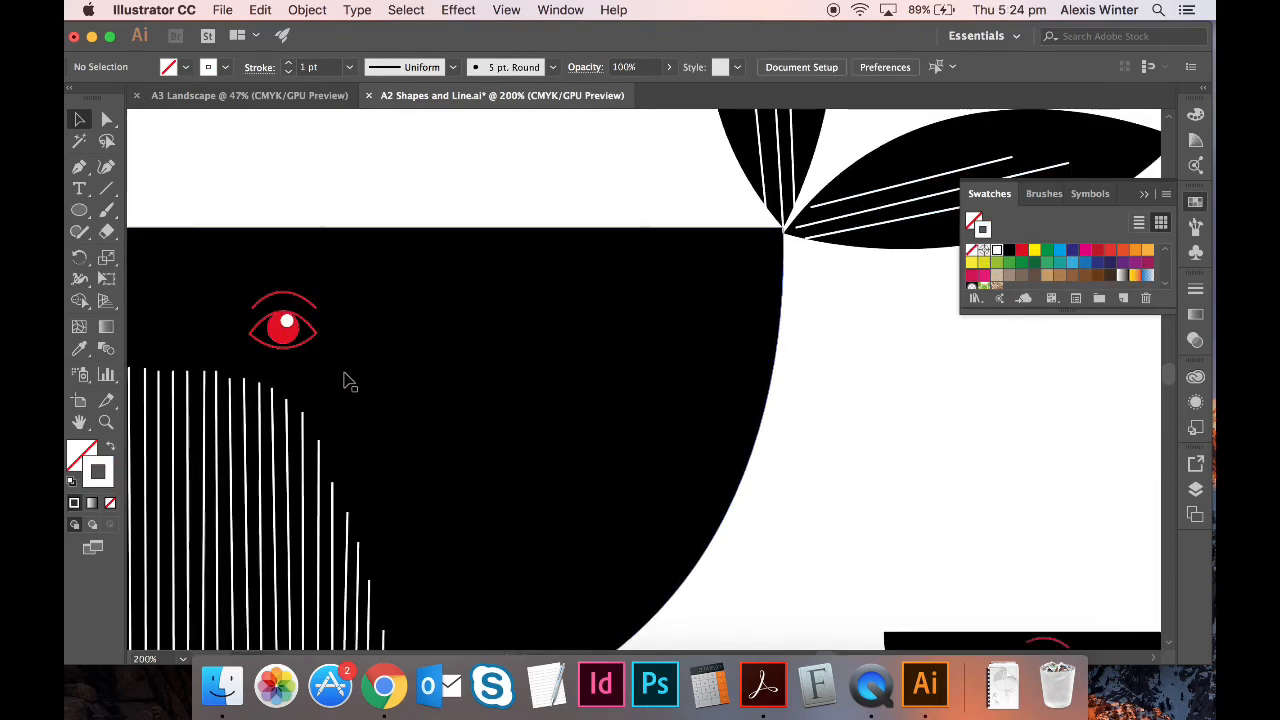
- Fill the large whale's eye shape with white and make its red iris black
left_click(314, 331)
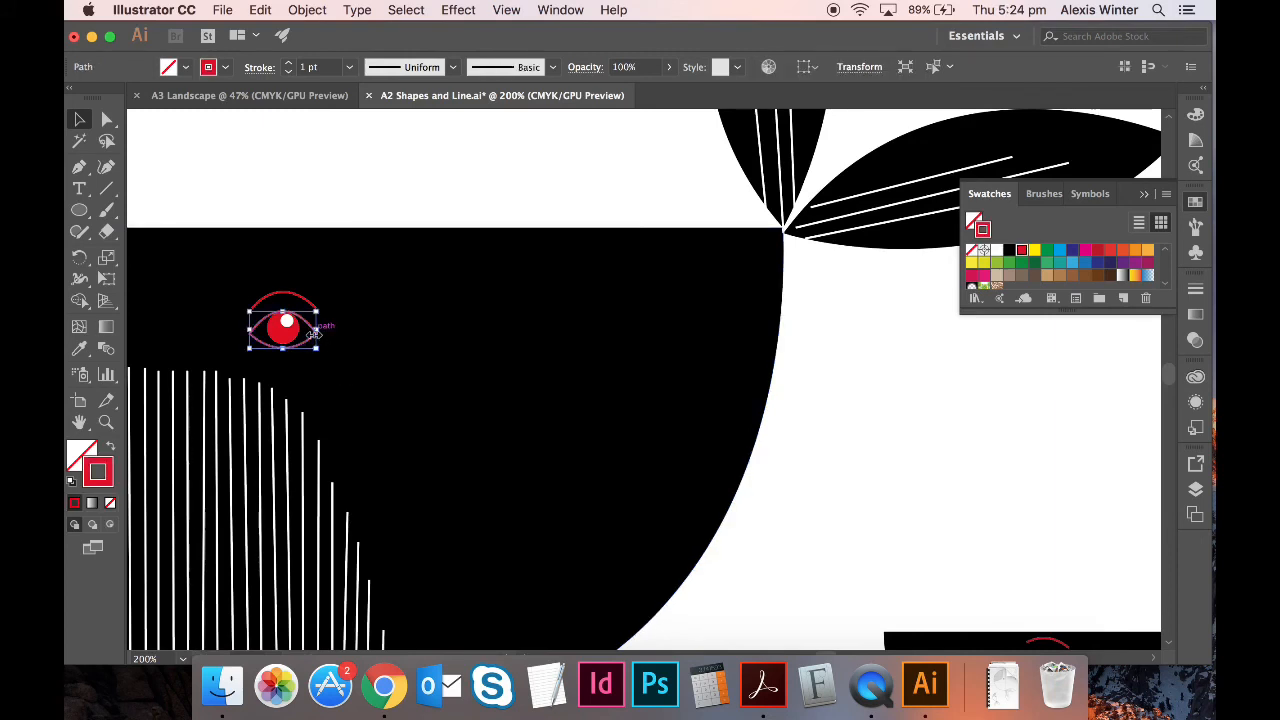
left_click(111, 449)
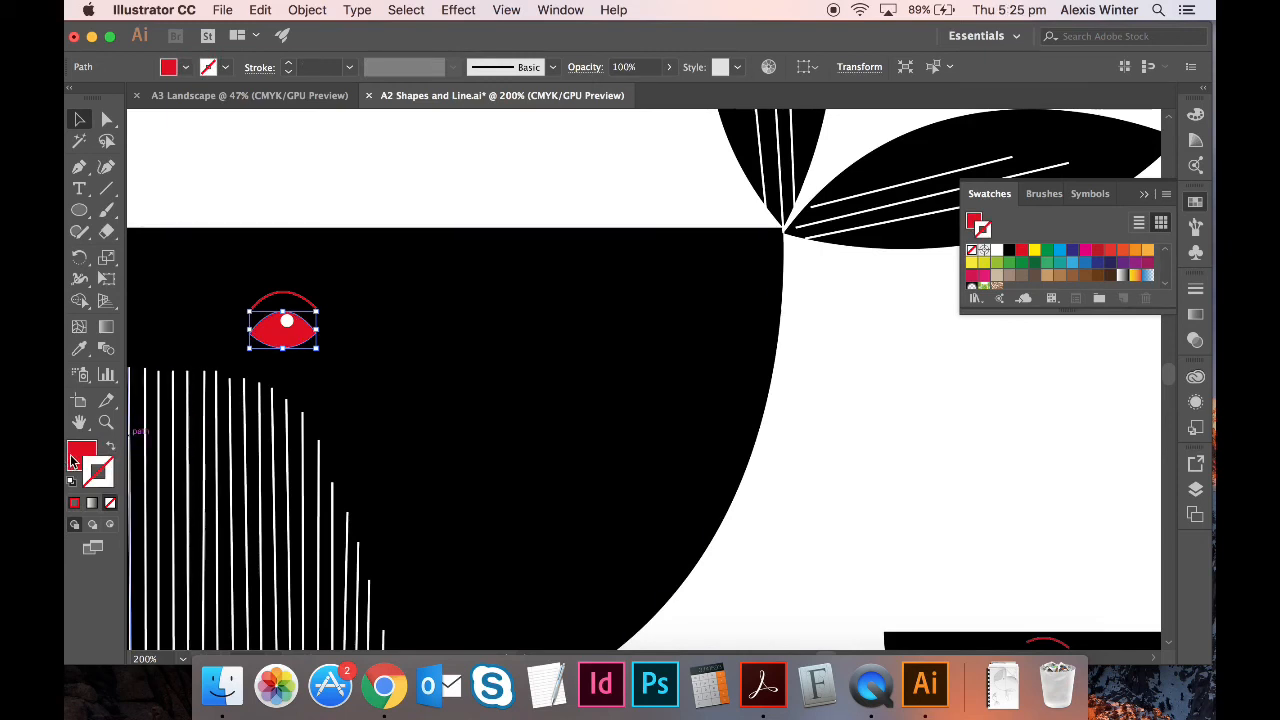
left_click(72, 460)
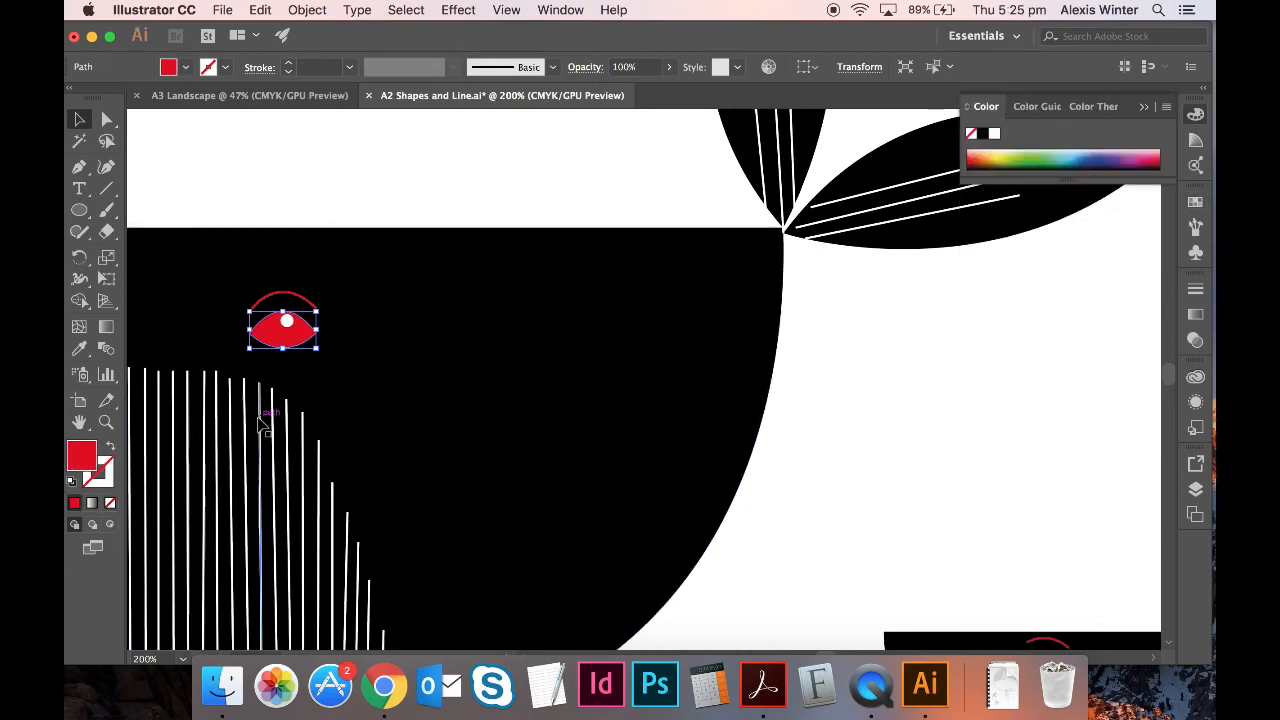
key("shift+x")
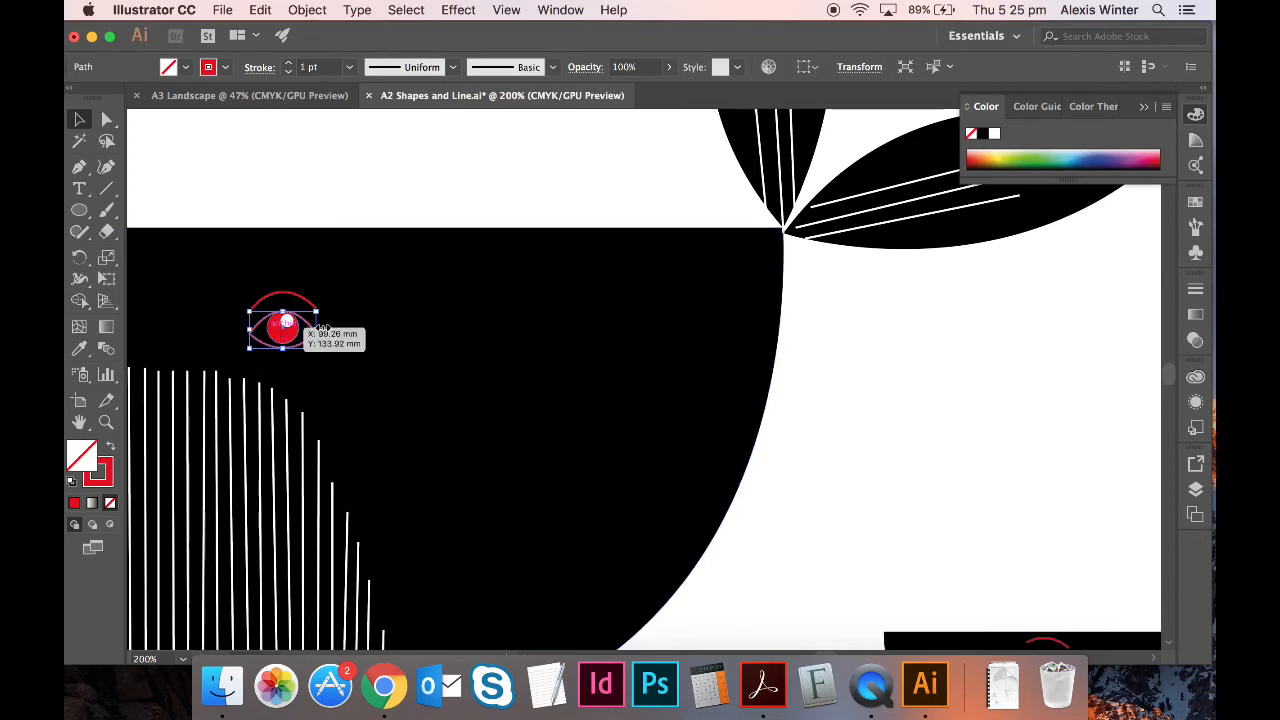
left_click(111, 451)
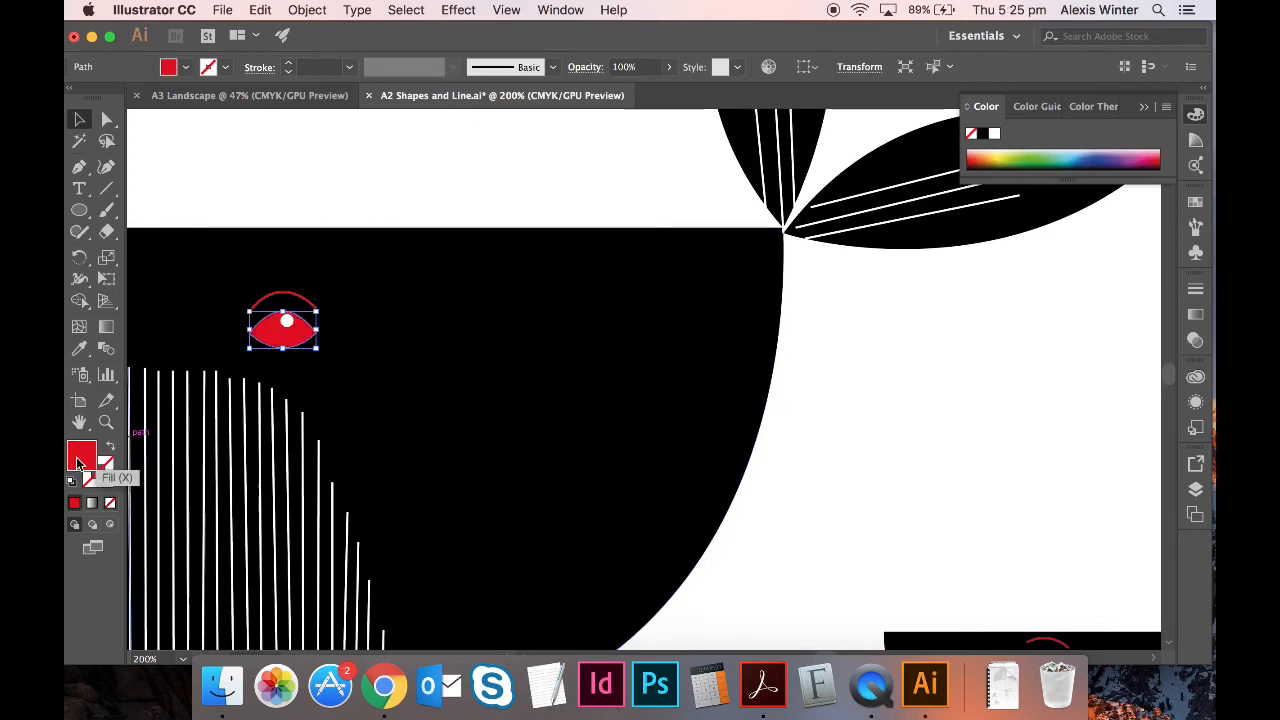
left_click(1195, 202)
left_click(998, 252)
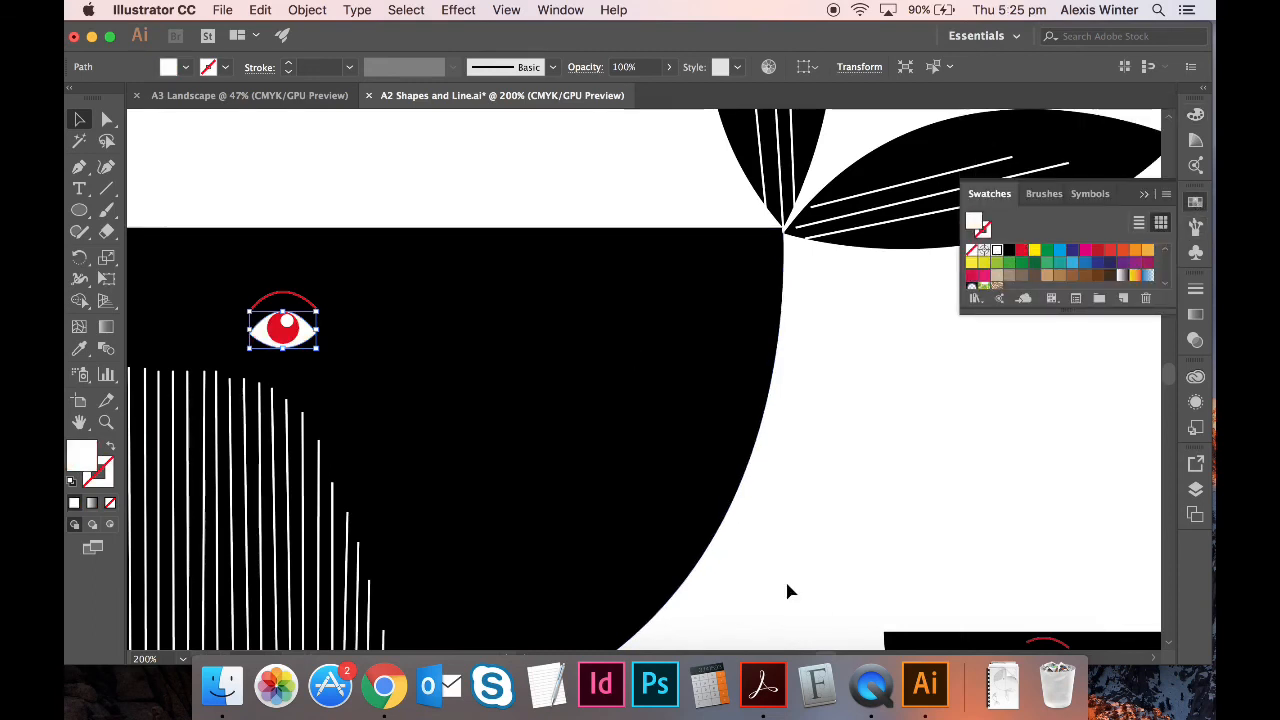
left_click(840, 526)
left_click(287, 333)
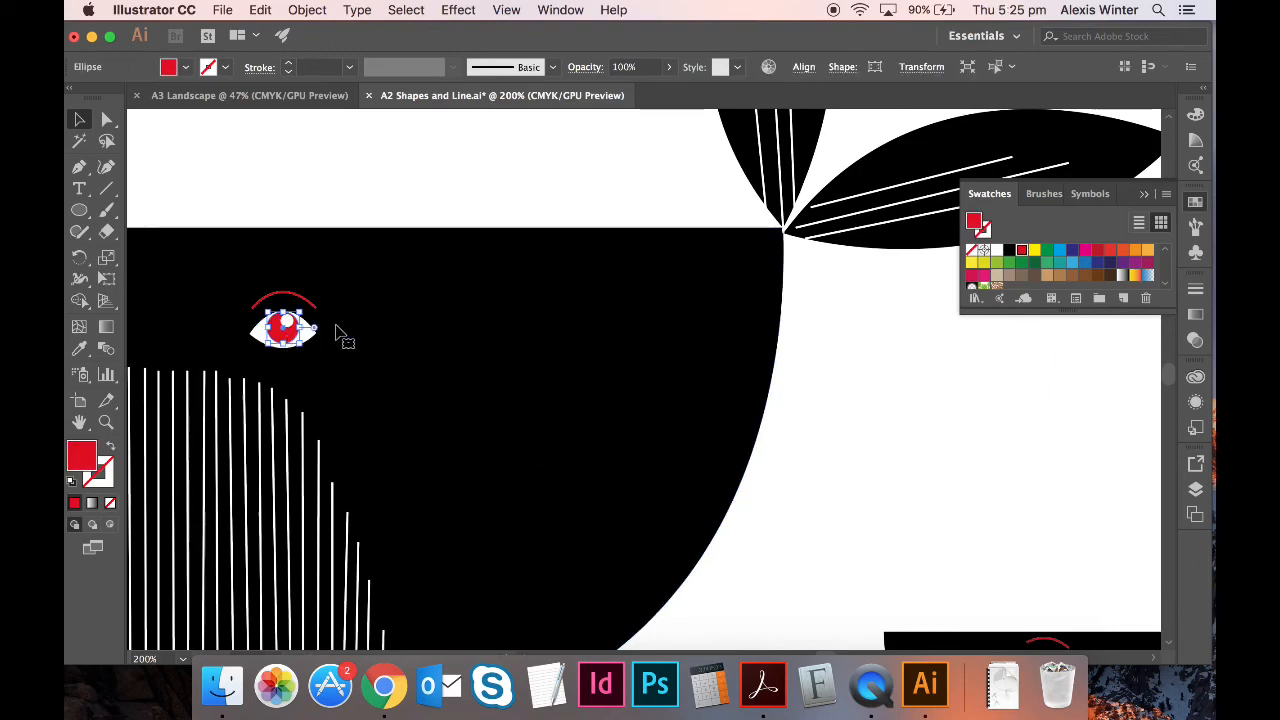
left_click(1009, 251)
left_click(979, 397)
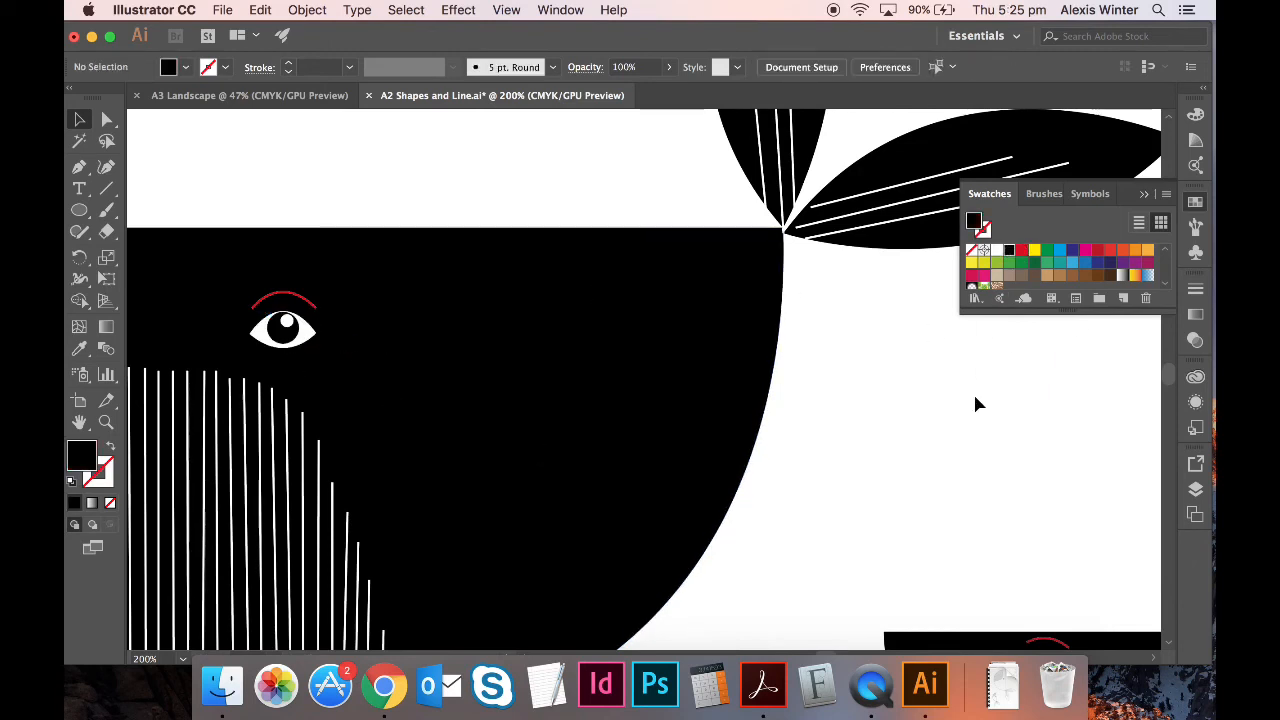
- Give the red arc above the eye a white stroke with no fill
left_click(284, 298)
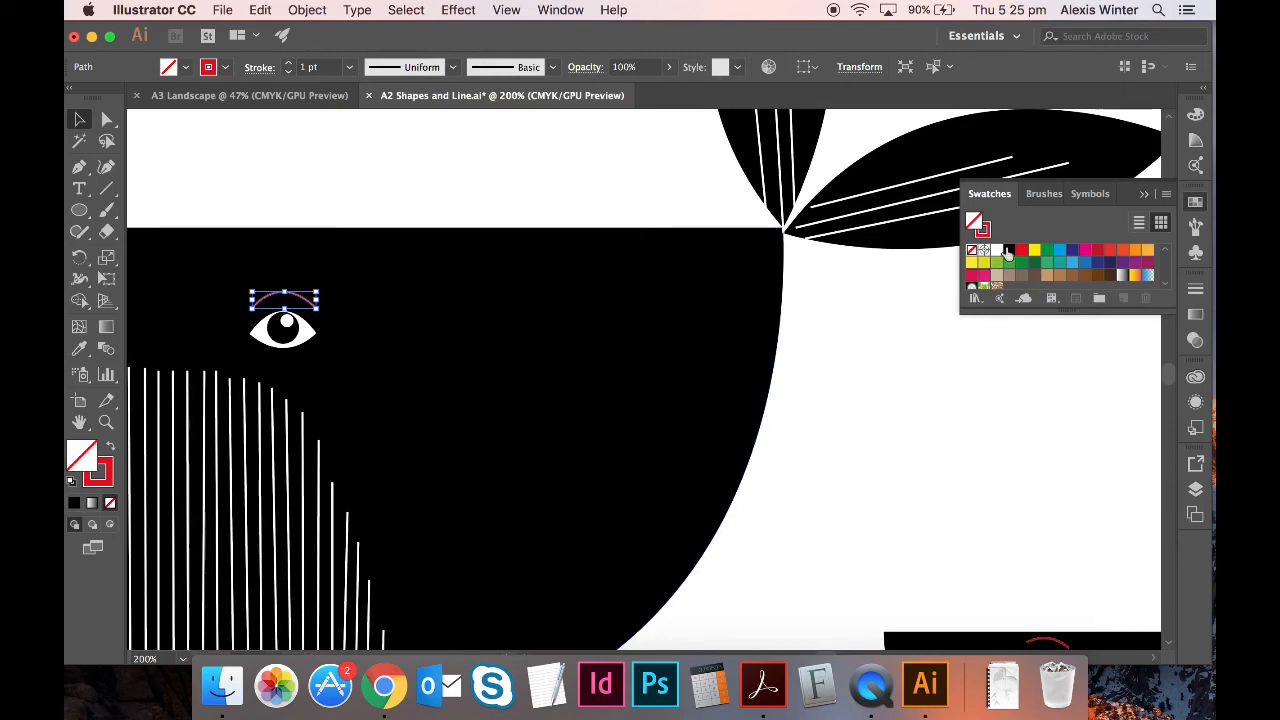
left_click(997, 251)
key("slash")
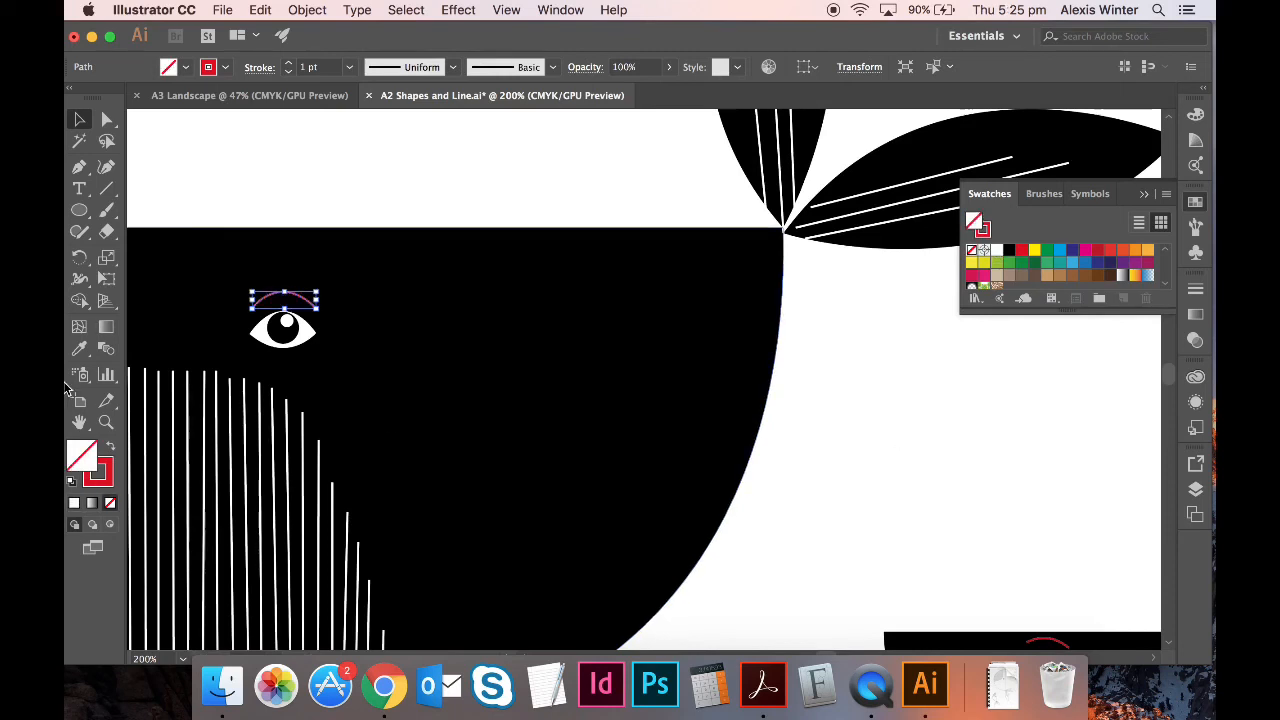
left_click(113, 475)
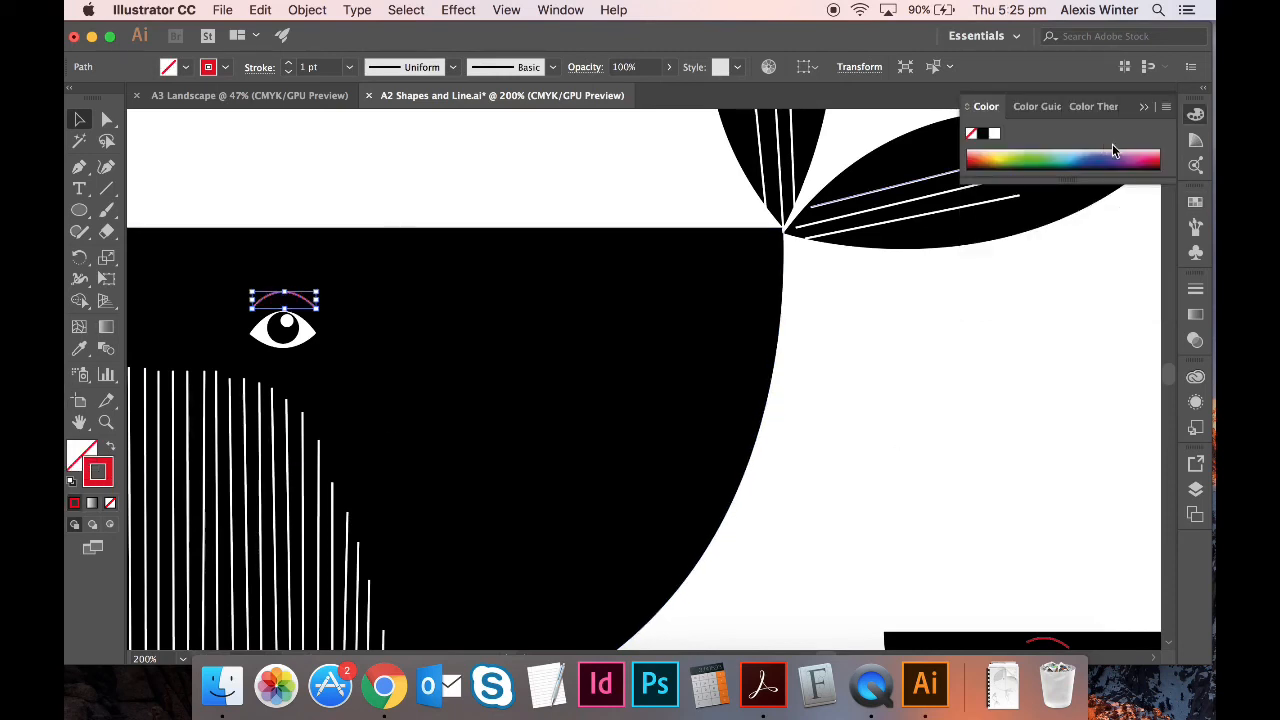
left_click(1195, 201)
left_click(996, 250)
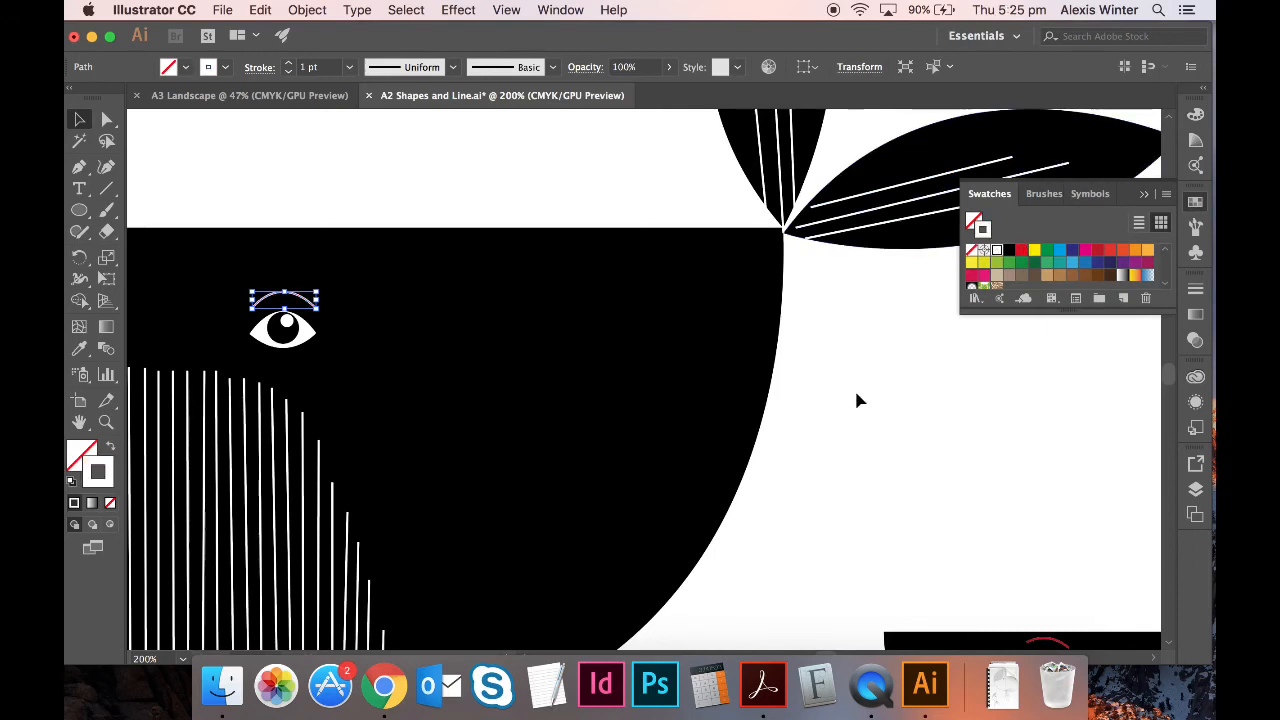
left_click(855, 400)
scroll(853, 408, "down", 10)
scroll(853, 408, "down", 3)
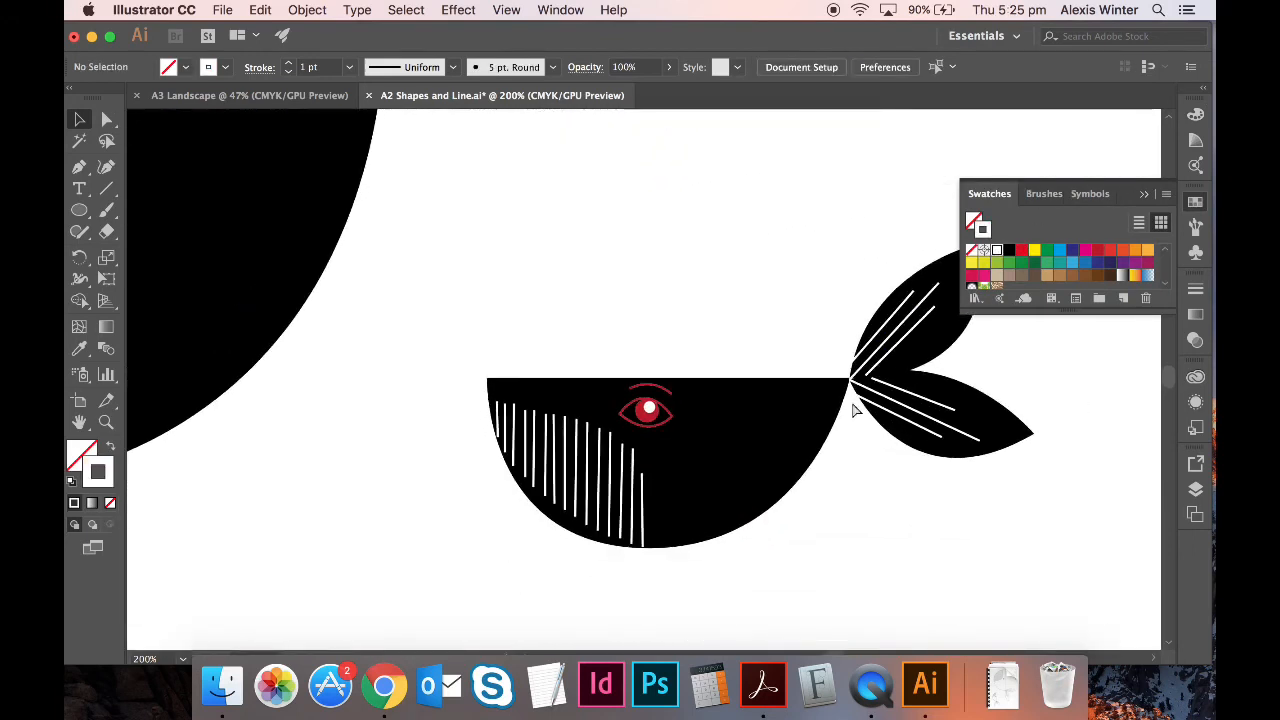
- Give the small whale's eye shape a solid white fill with no outline
key("super+equal")
key("super+equal")
key("super+equal")
left_click(665, 414)
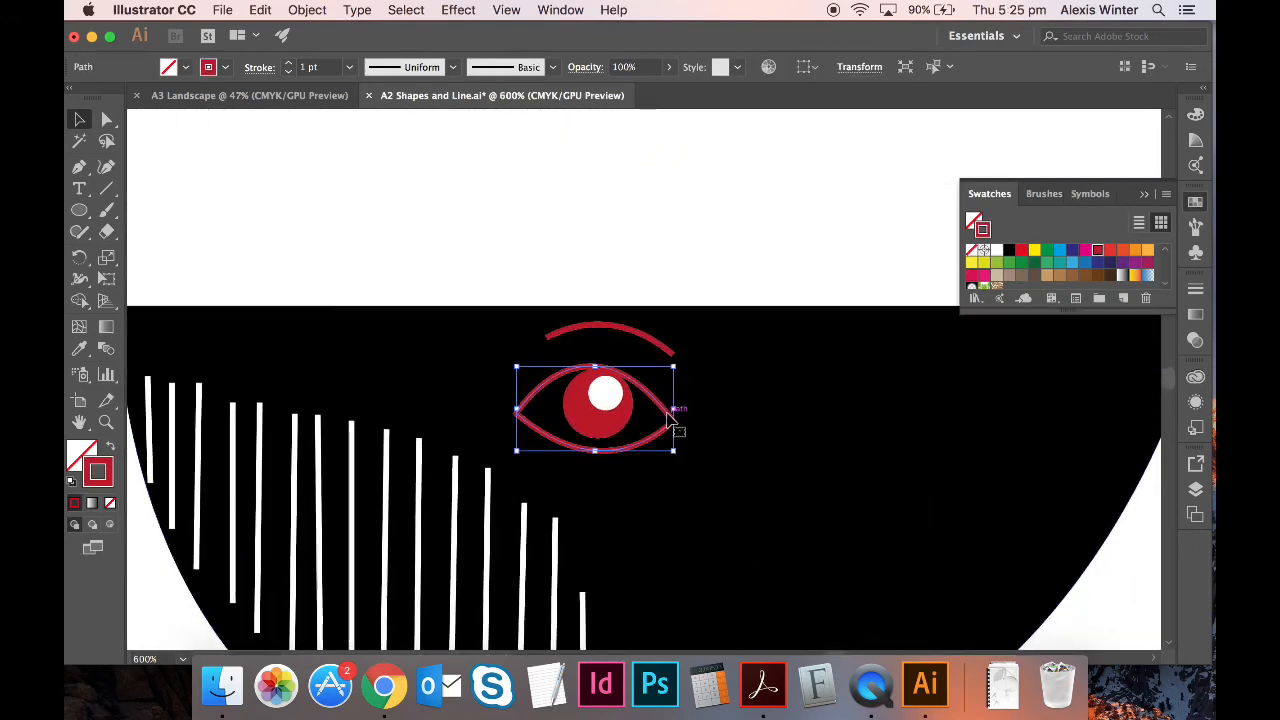
left_click(110, 447)
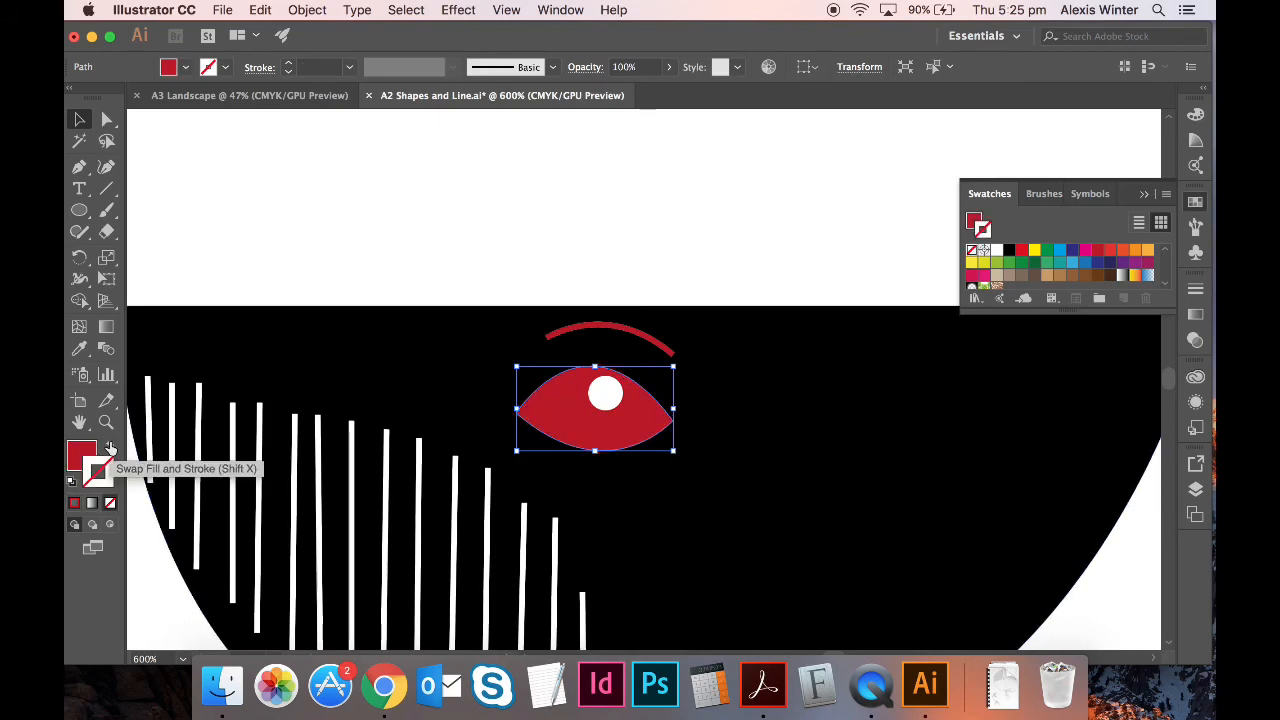
left_click(97, 472)
left_click(995, 251)
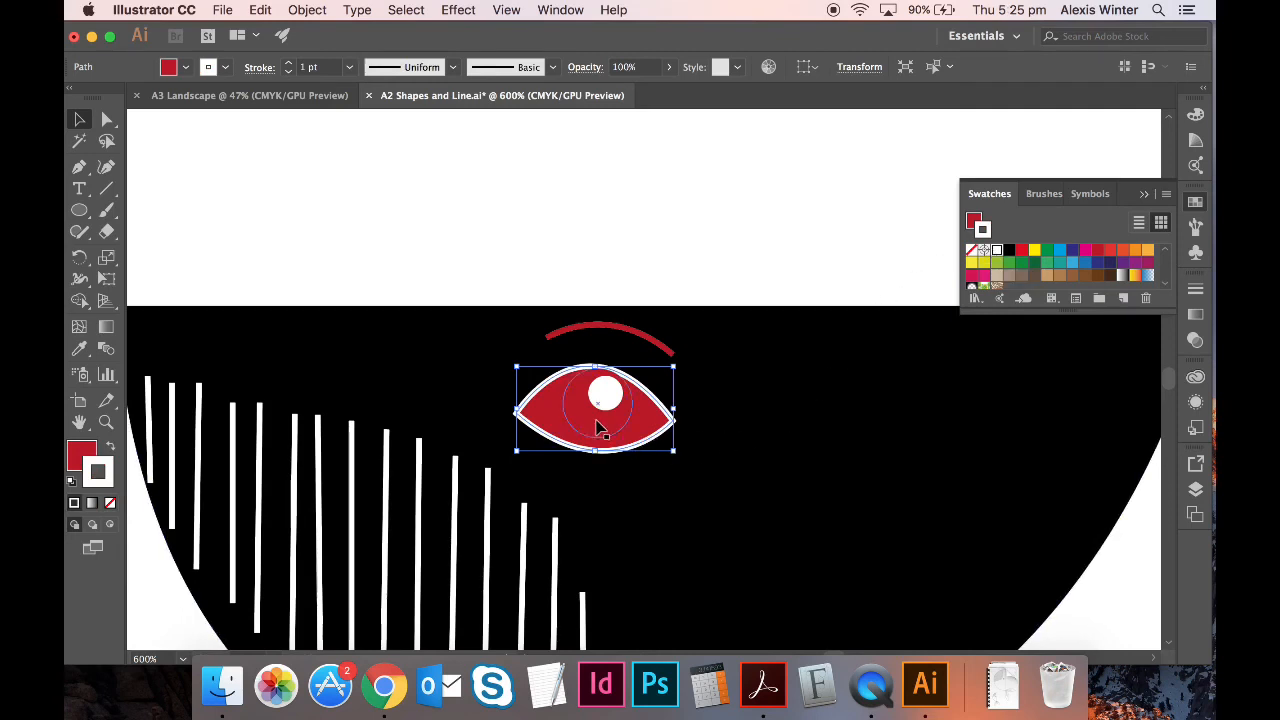
key("super+z")
key("super+z")
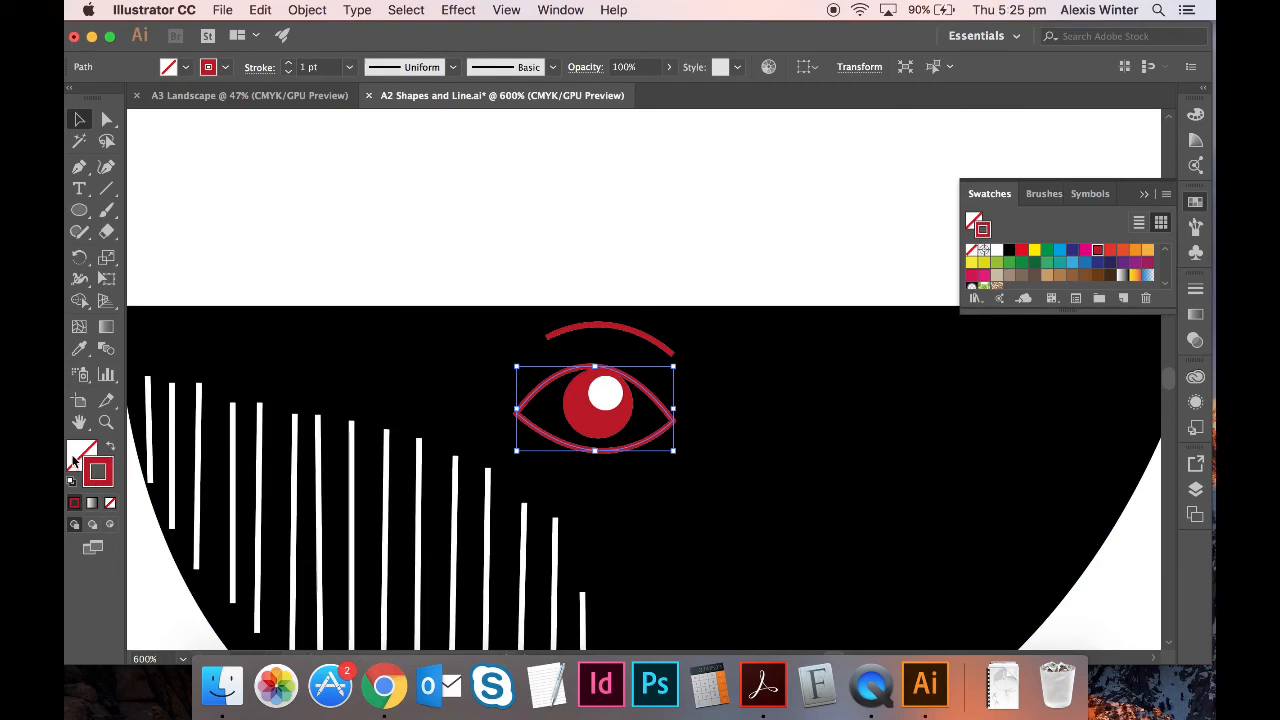
left_click(110, 502)
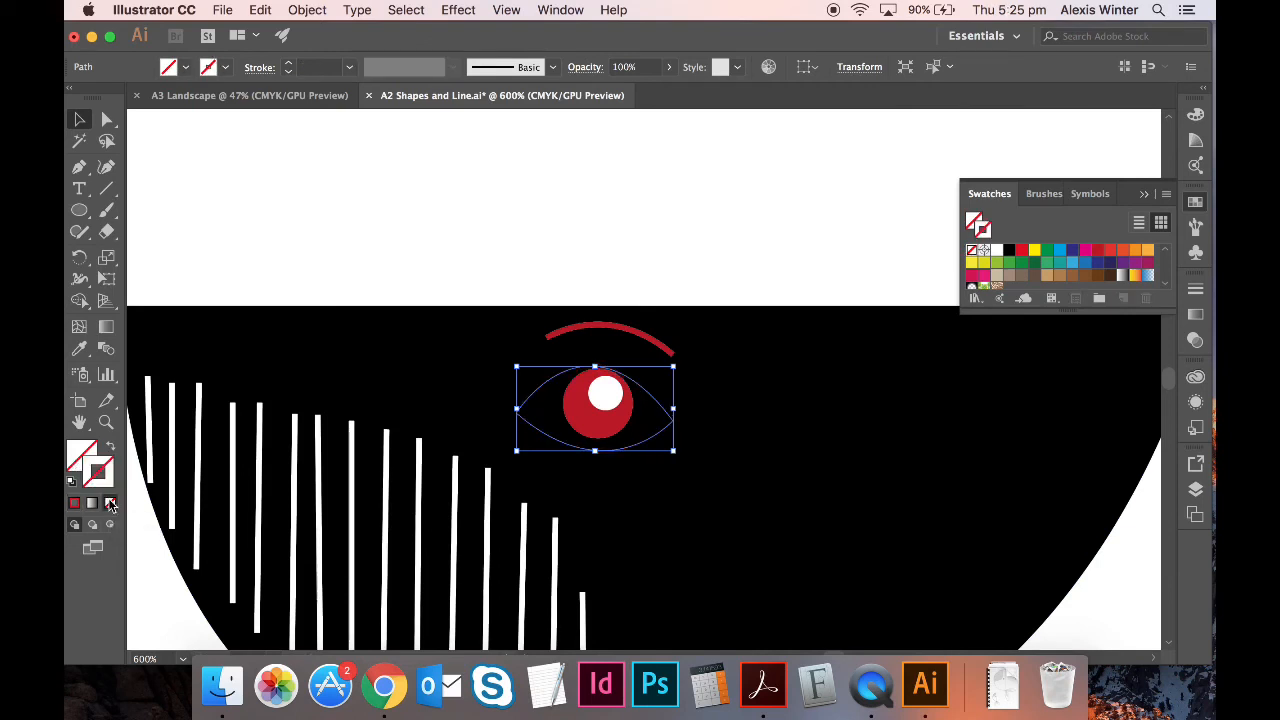
left_click(73, 460)
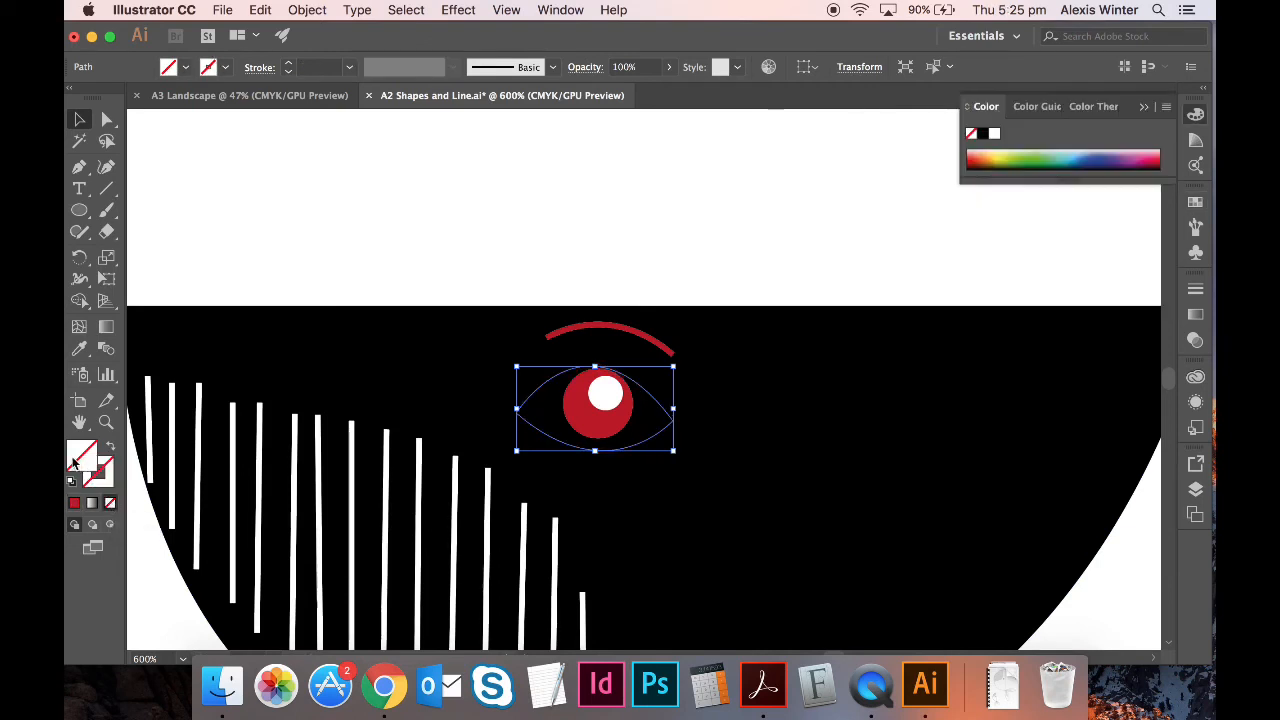
left_click(1195, 201)
left_click(997, 251)
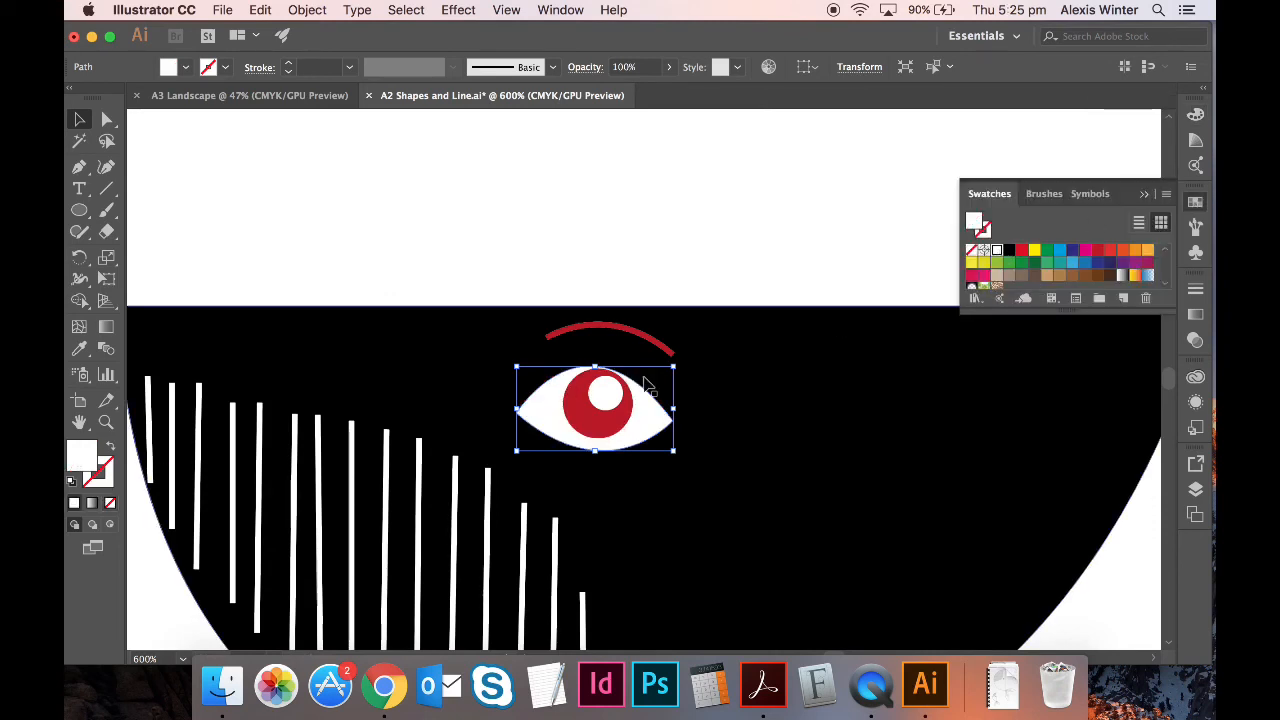
- Turn the small whale's red iris black
left_click(607, 398)
left_click(597, 432)
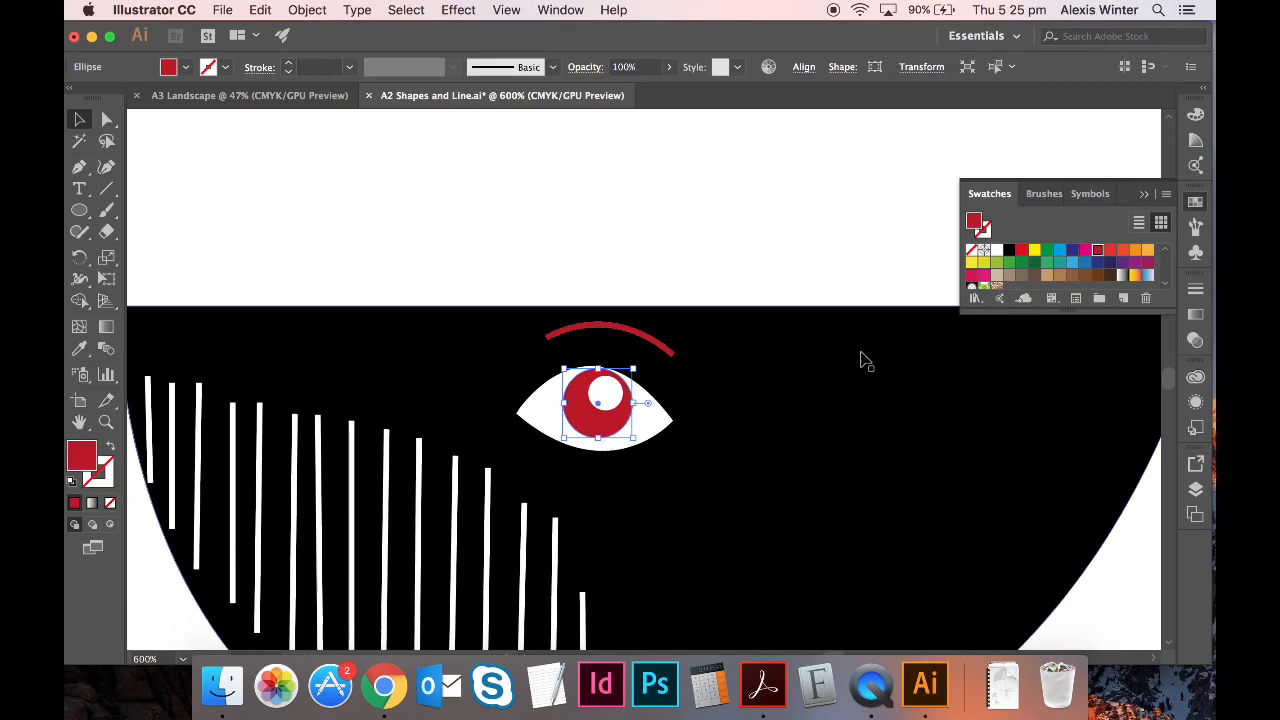
left_click(1008, 251)
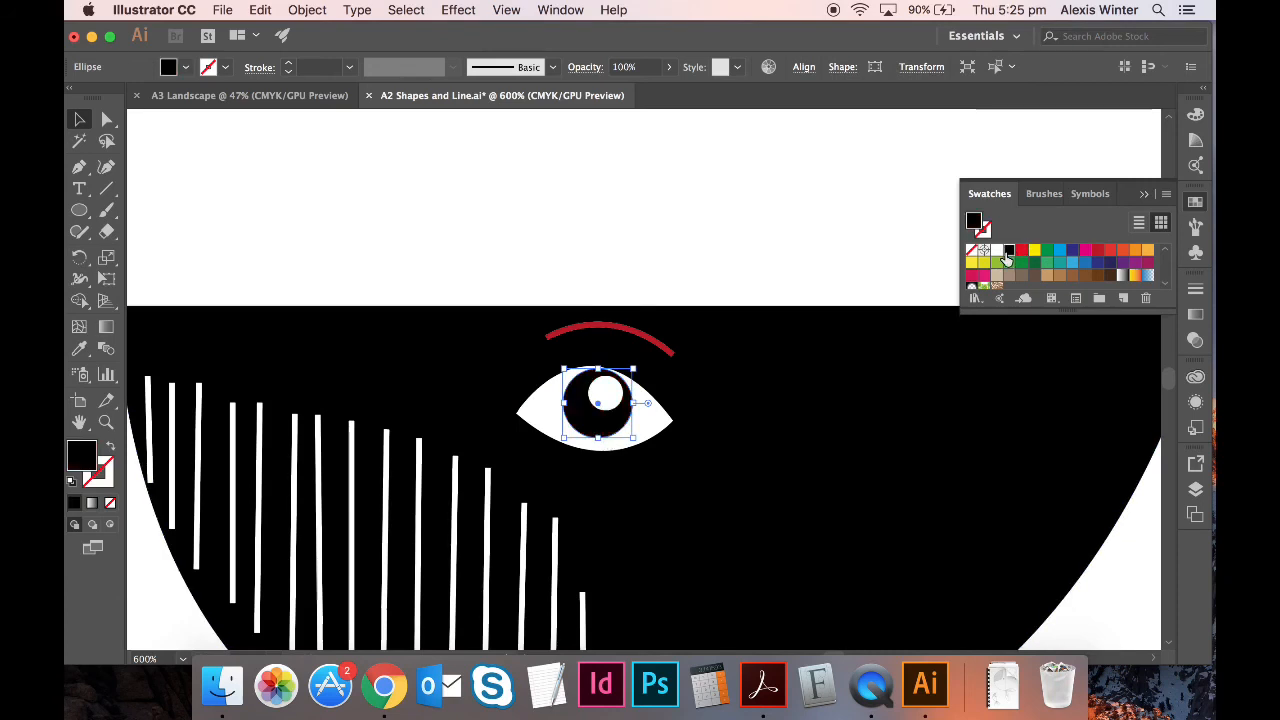
- Make the arc above the small whale's eye a white stroke with no fill
left_click(618, 332)
left_click(995, 250)
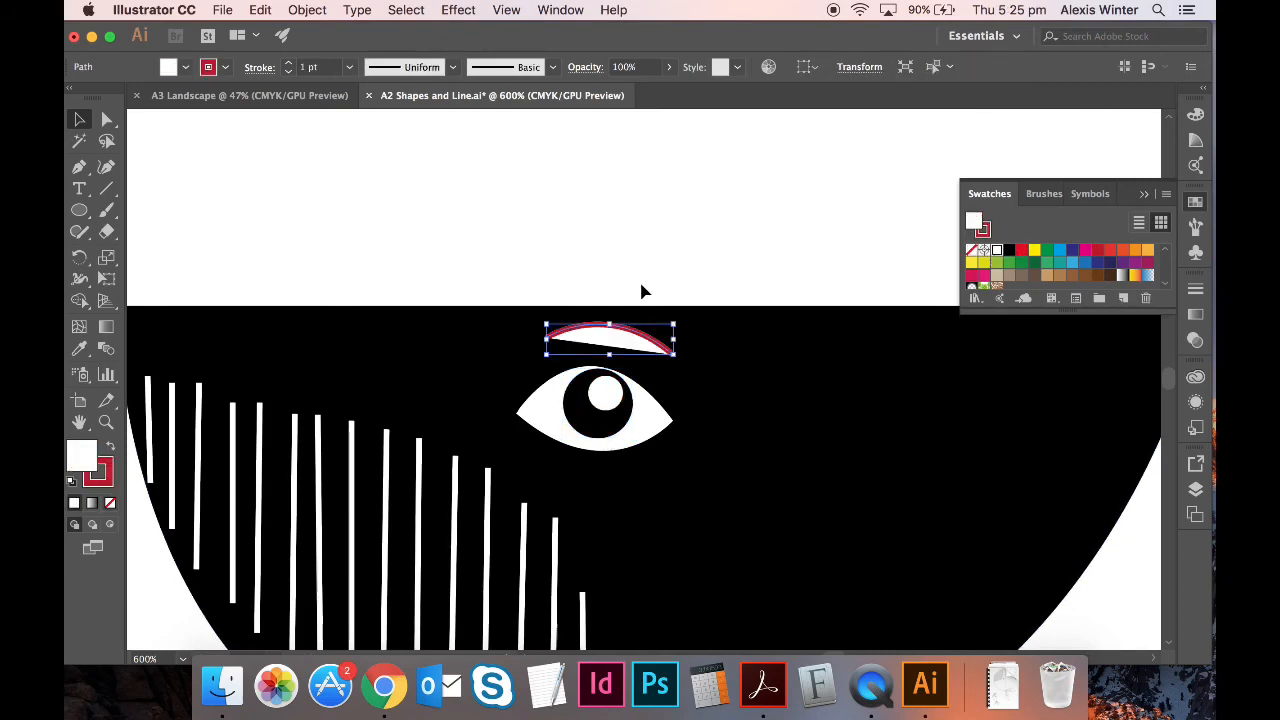
key("slash")
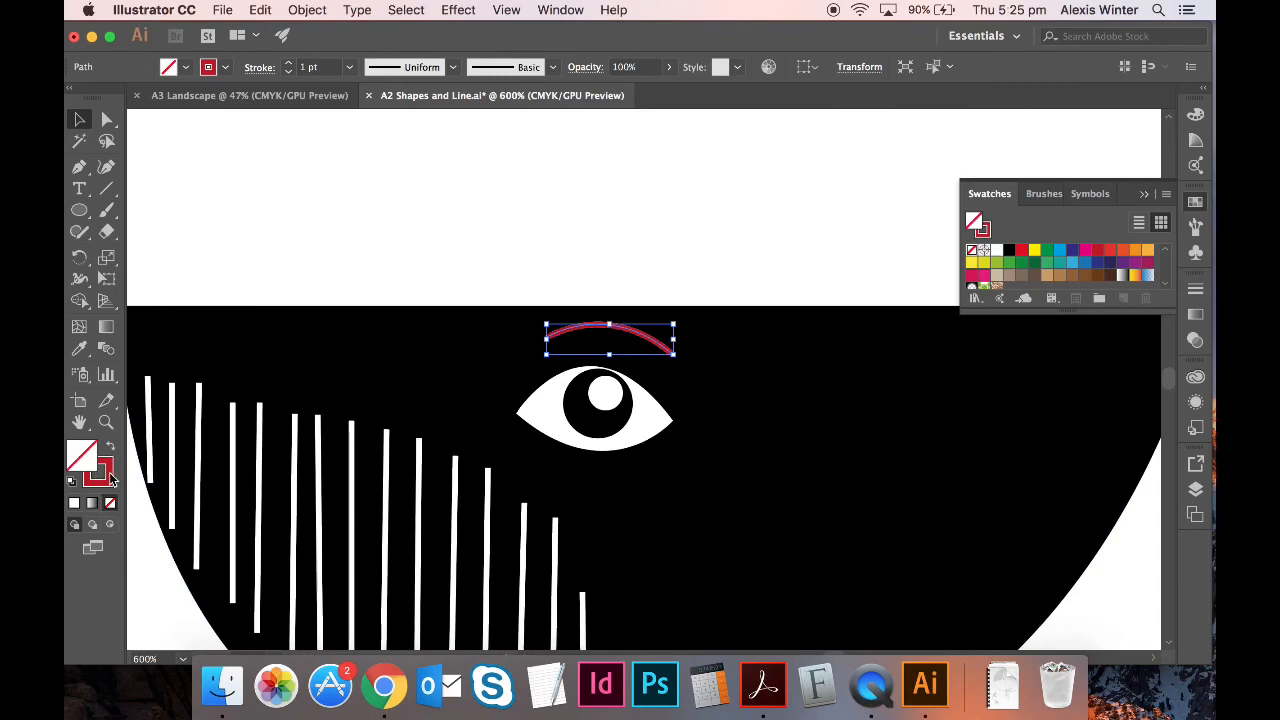
left_click(110, 478)
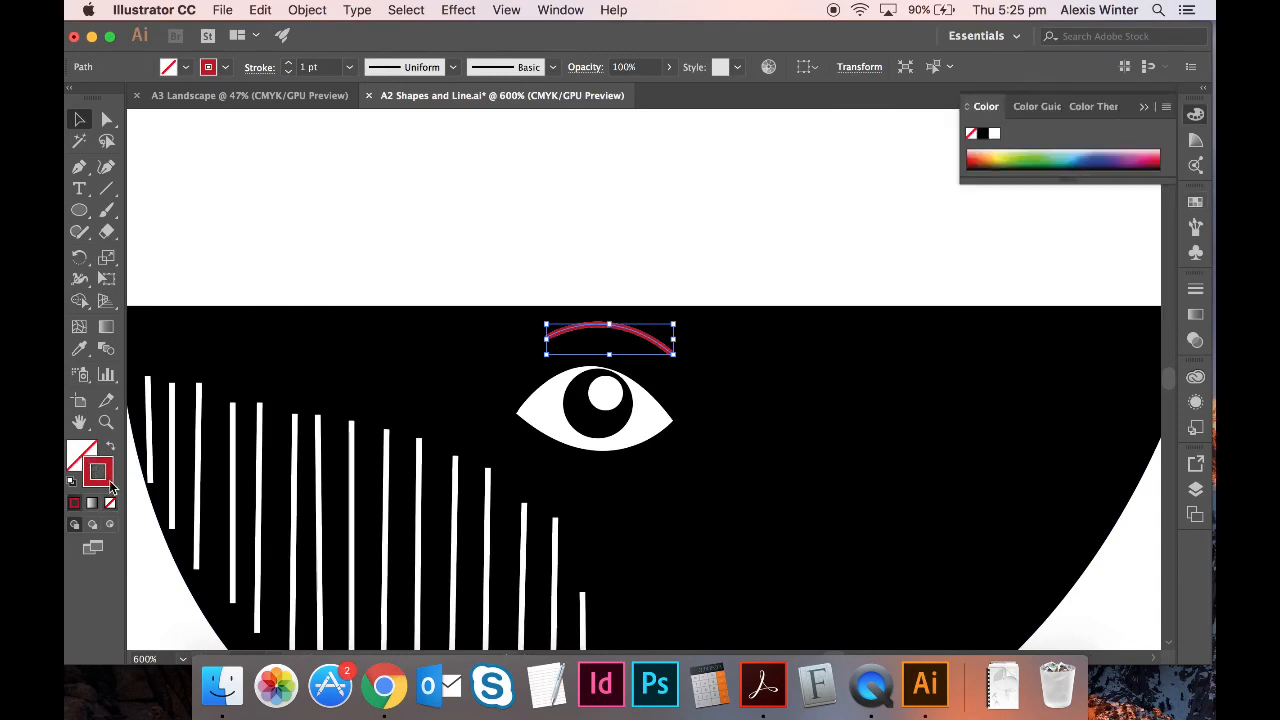
left_click(1193, 205)
left_click(996, 250)
left_click(786, 252)
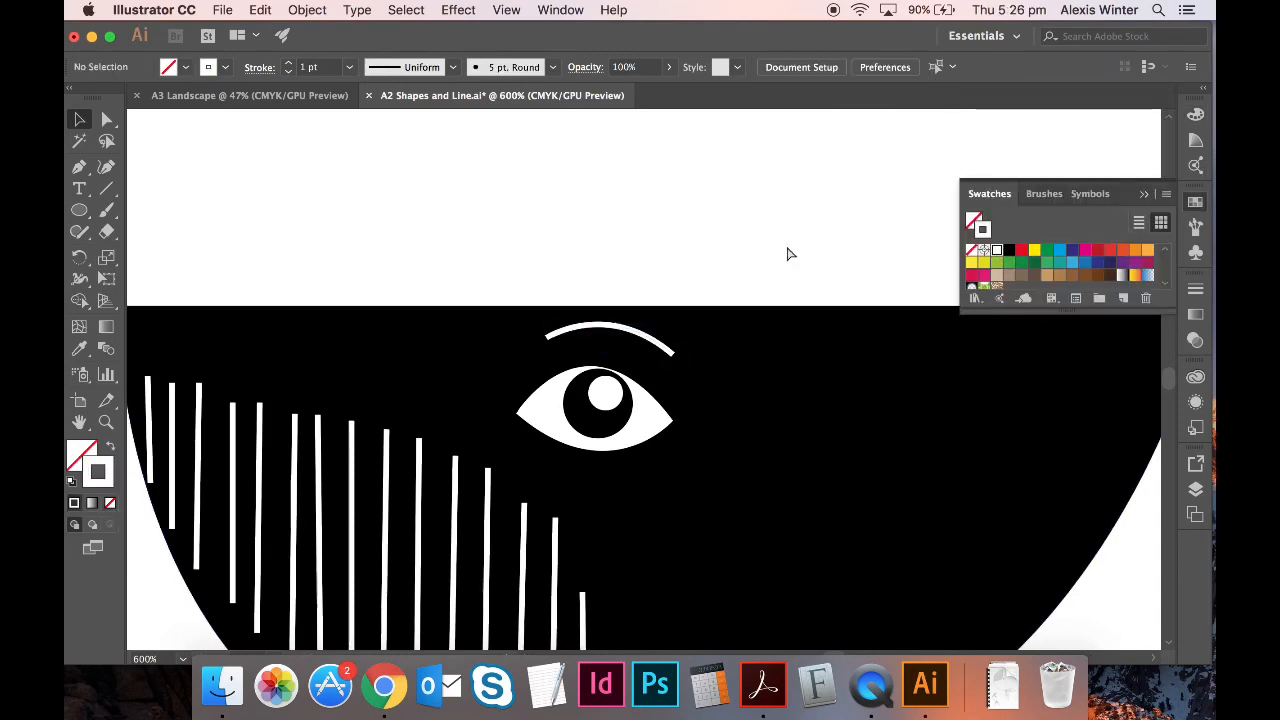
key("super+minus")
key("super+minus")
key("super+minus")
key("super+minus")
key("super+minus")
key("super+minus")
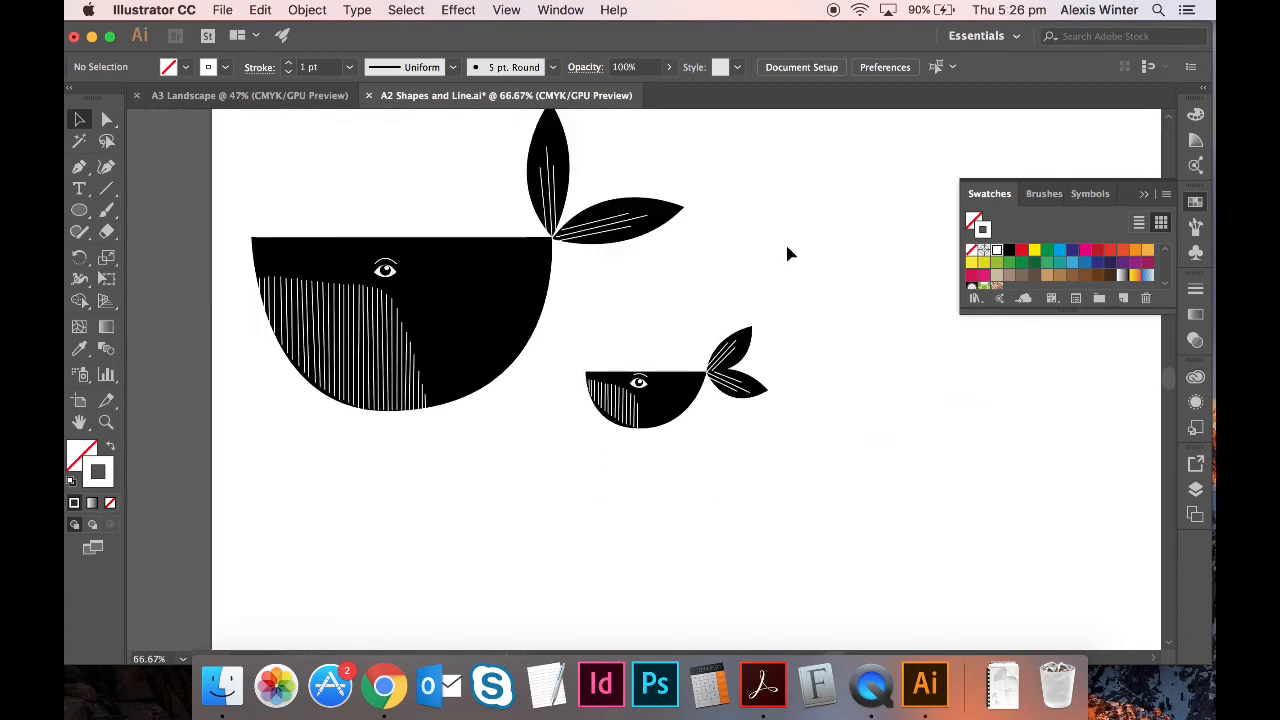
key("super+minus")
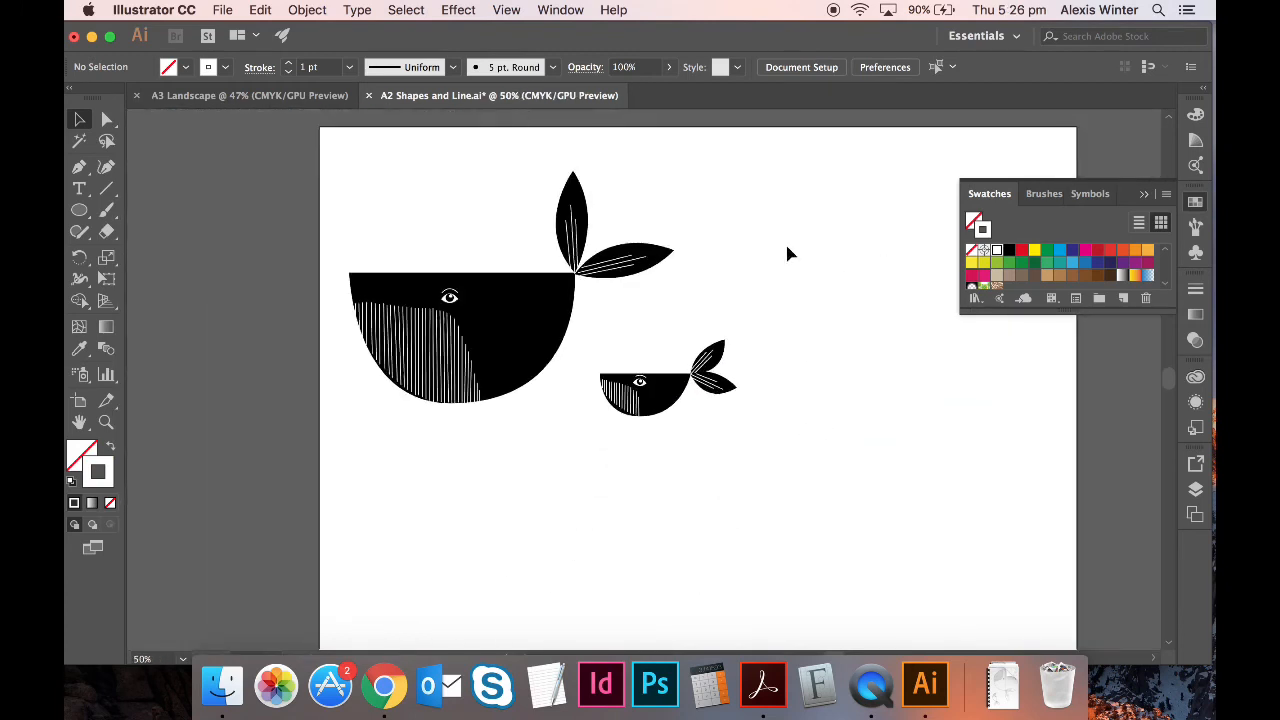
left_click(557, 306)
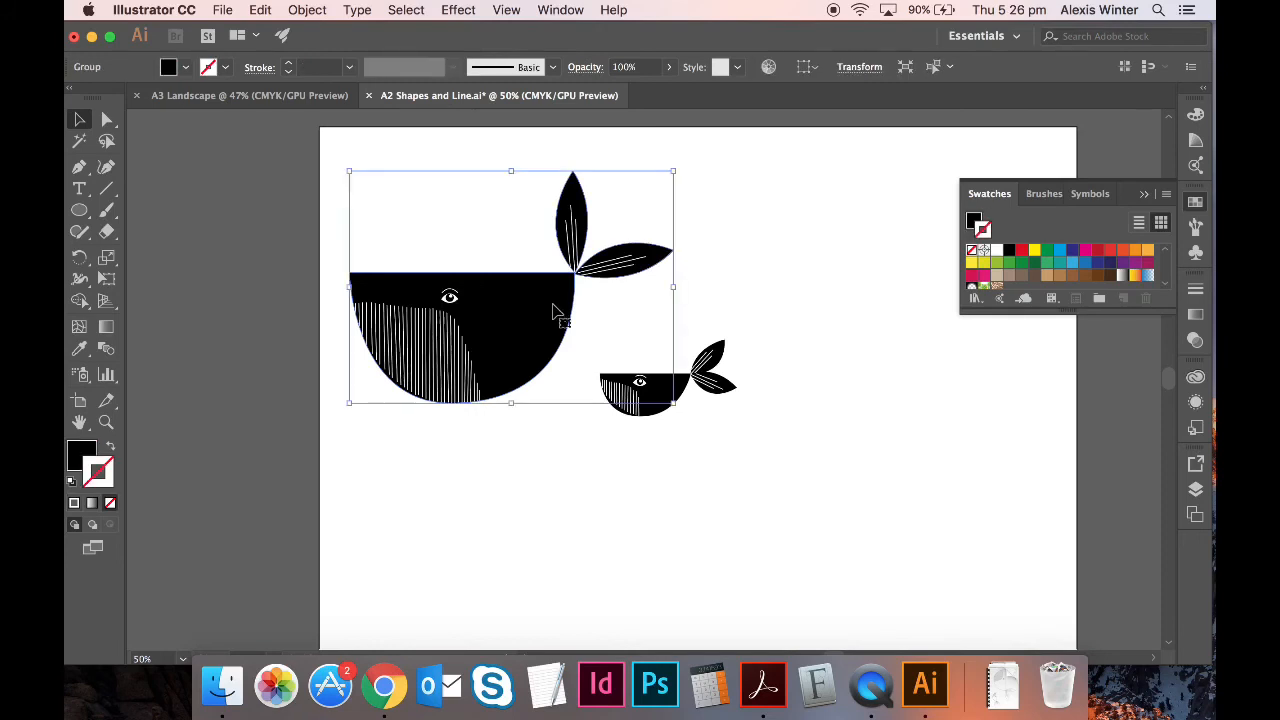
left_click(1061, 251)
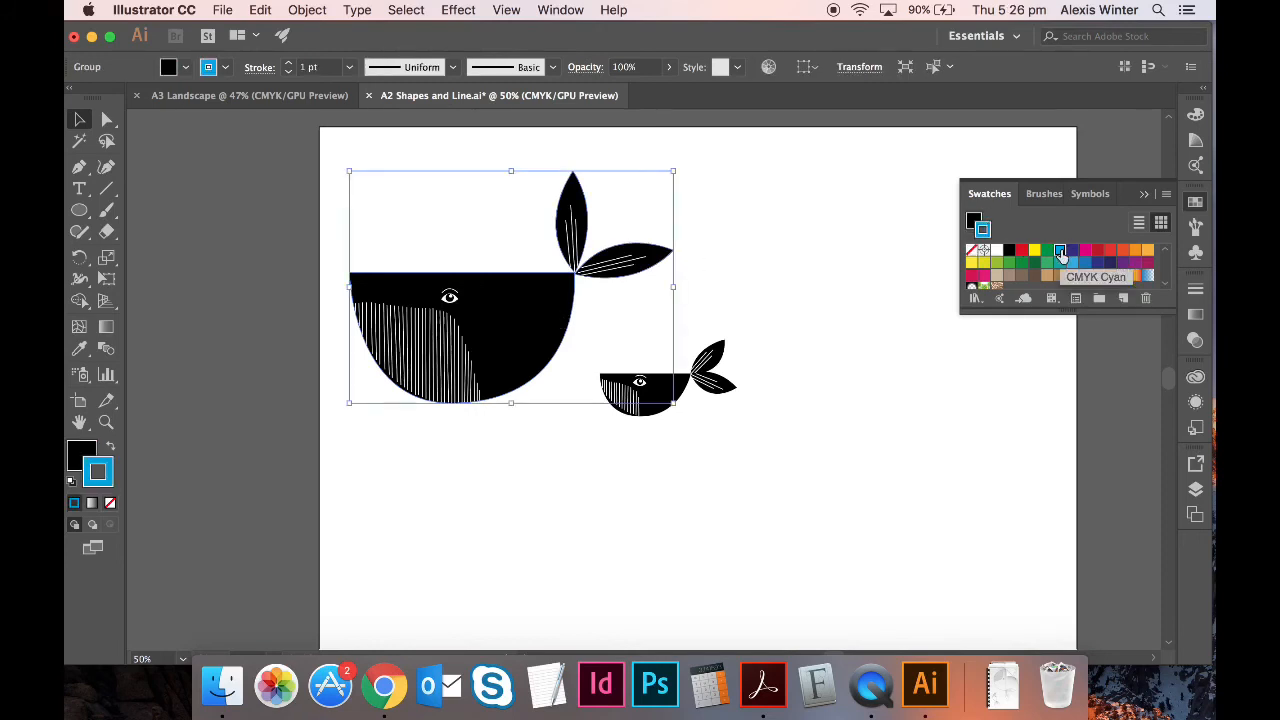
key("super+z")
left_click(82, 454)
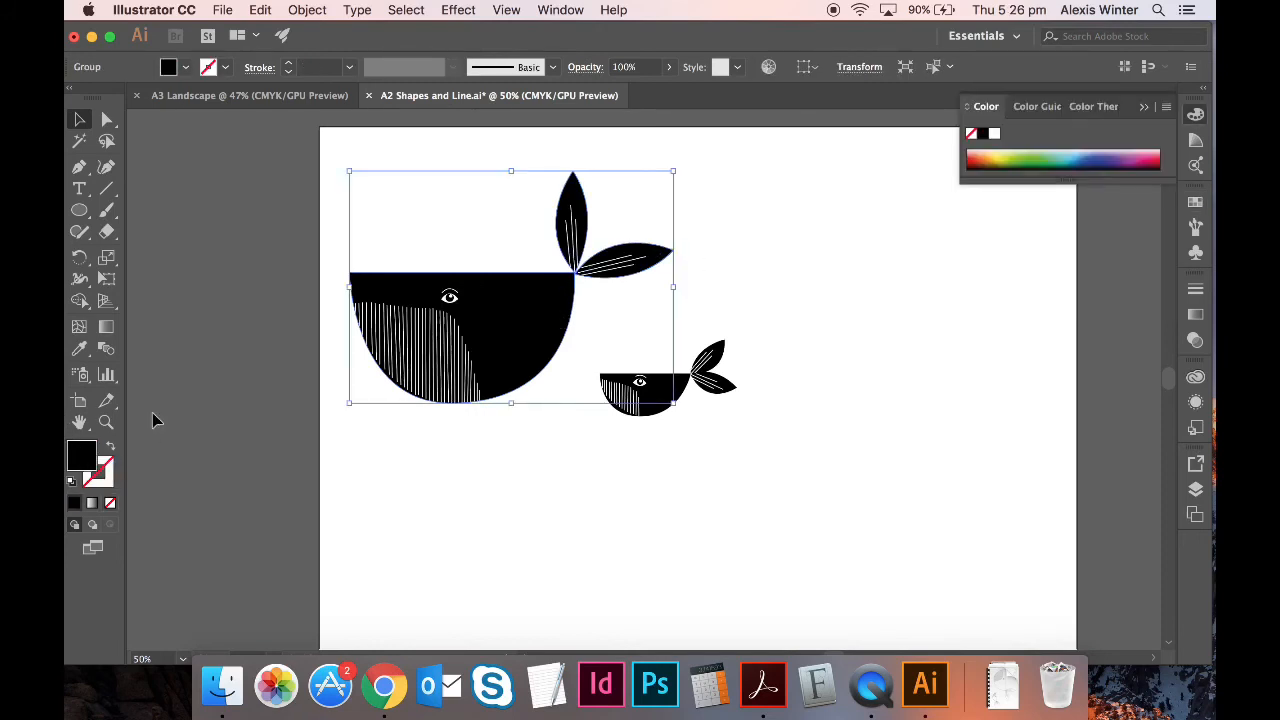
left_click(1196, 203)
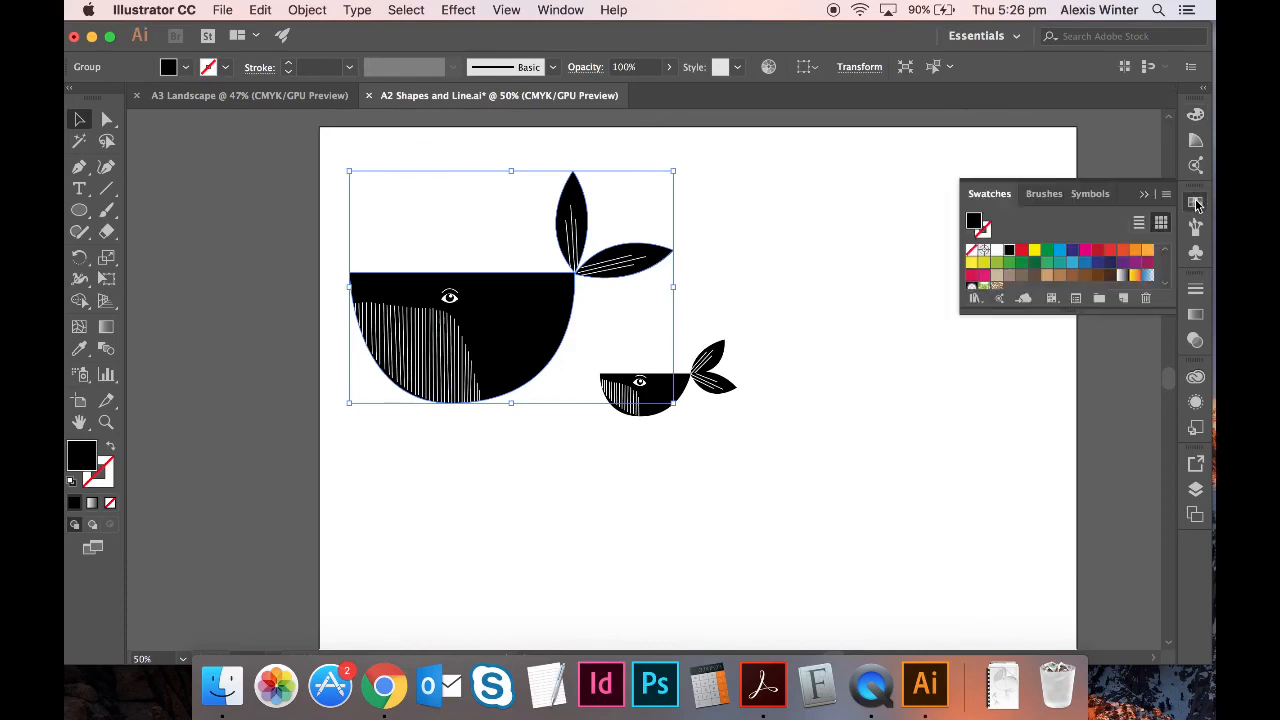
left_click(1060, 251)
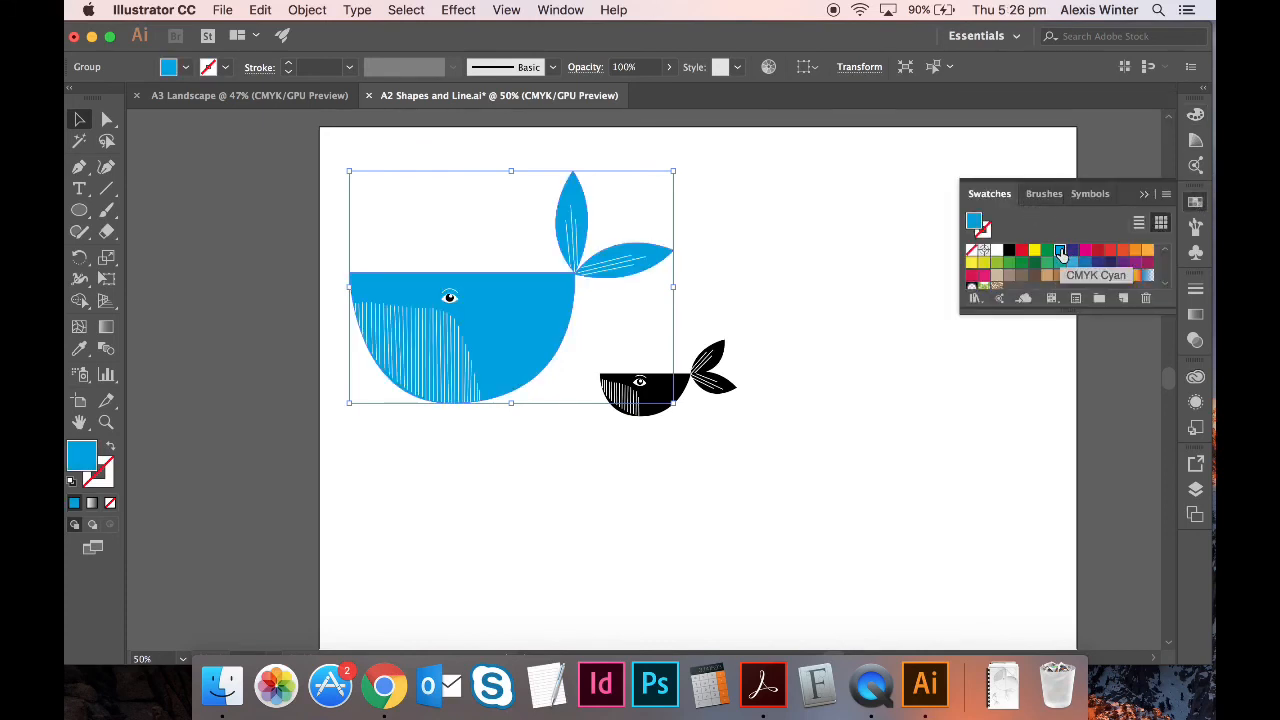
left_click(1122, 264)
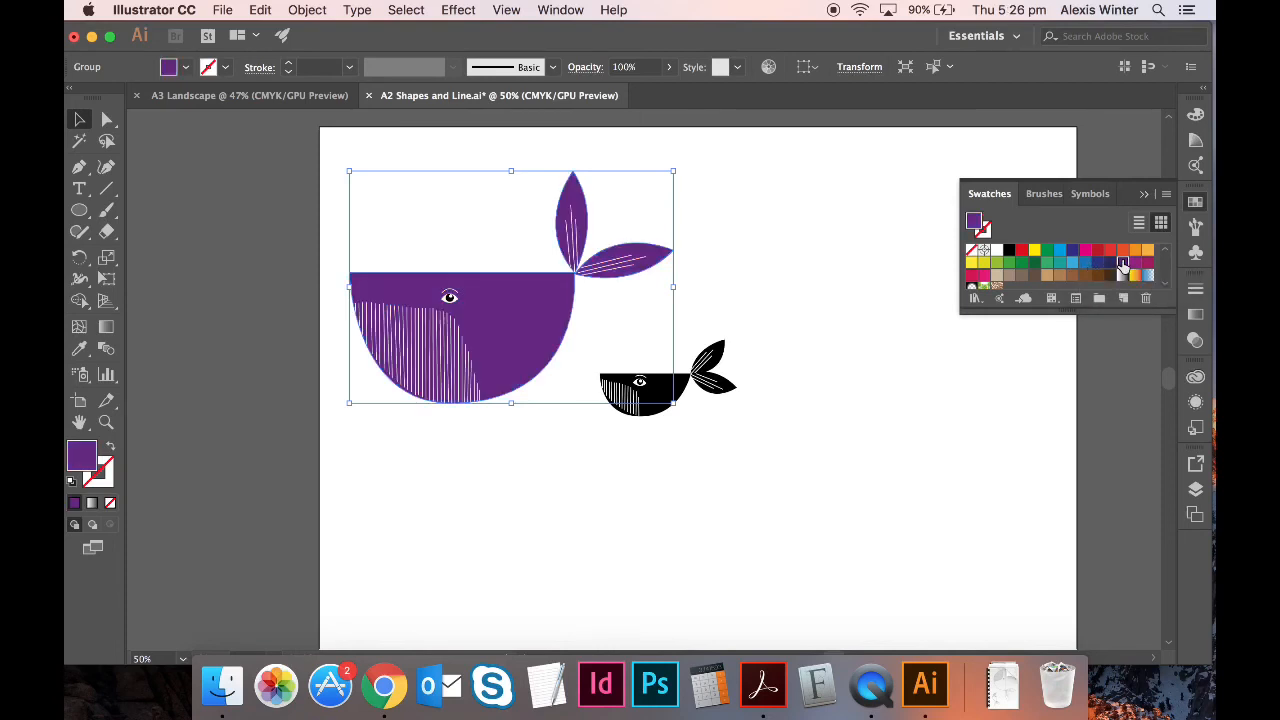
left_click(1085, 250)
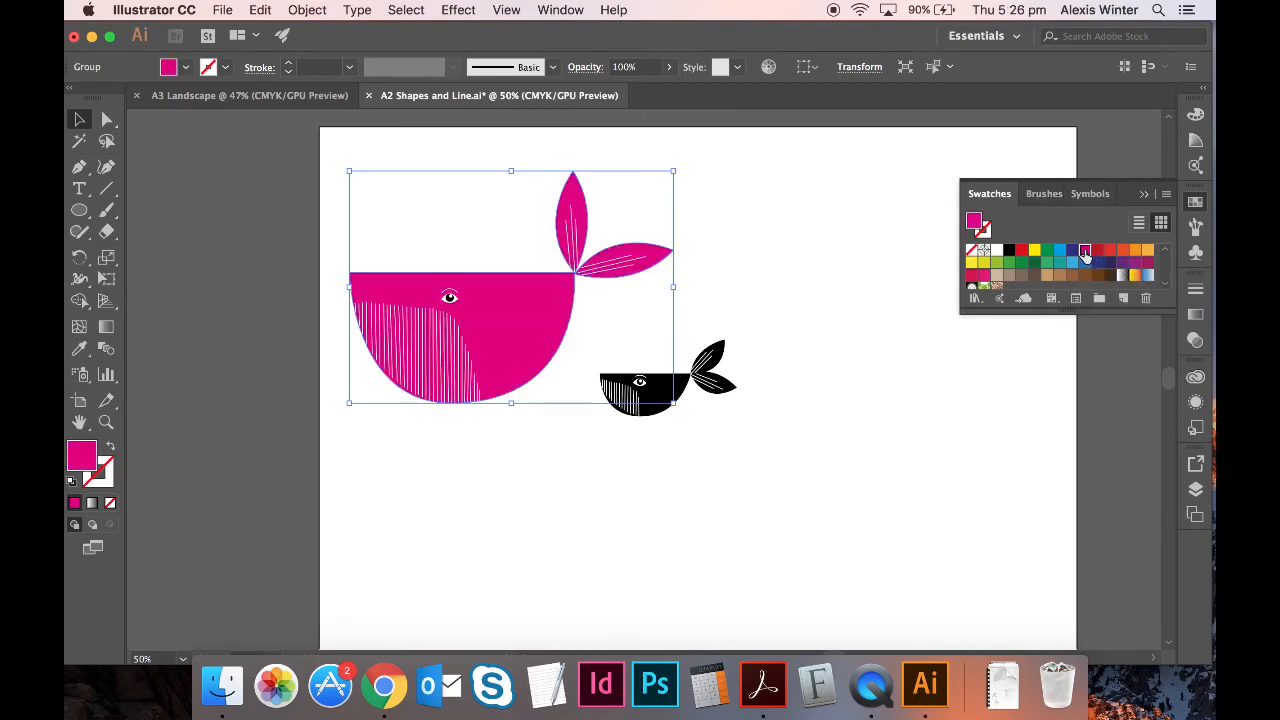
left_click(1122, 252)
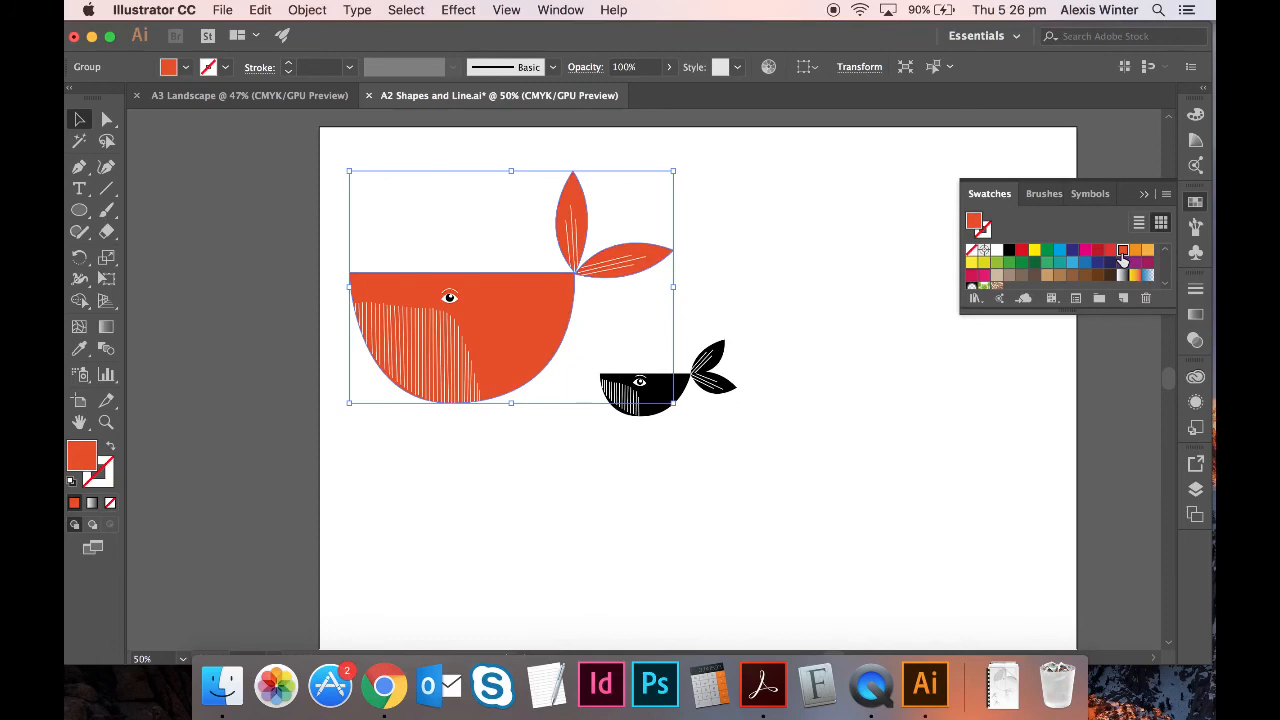
key("cmd+z")
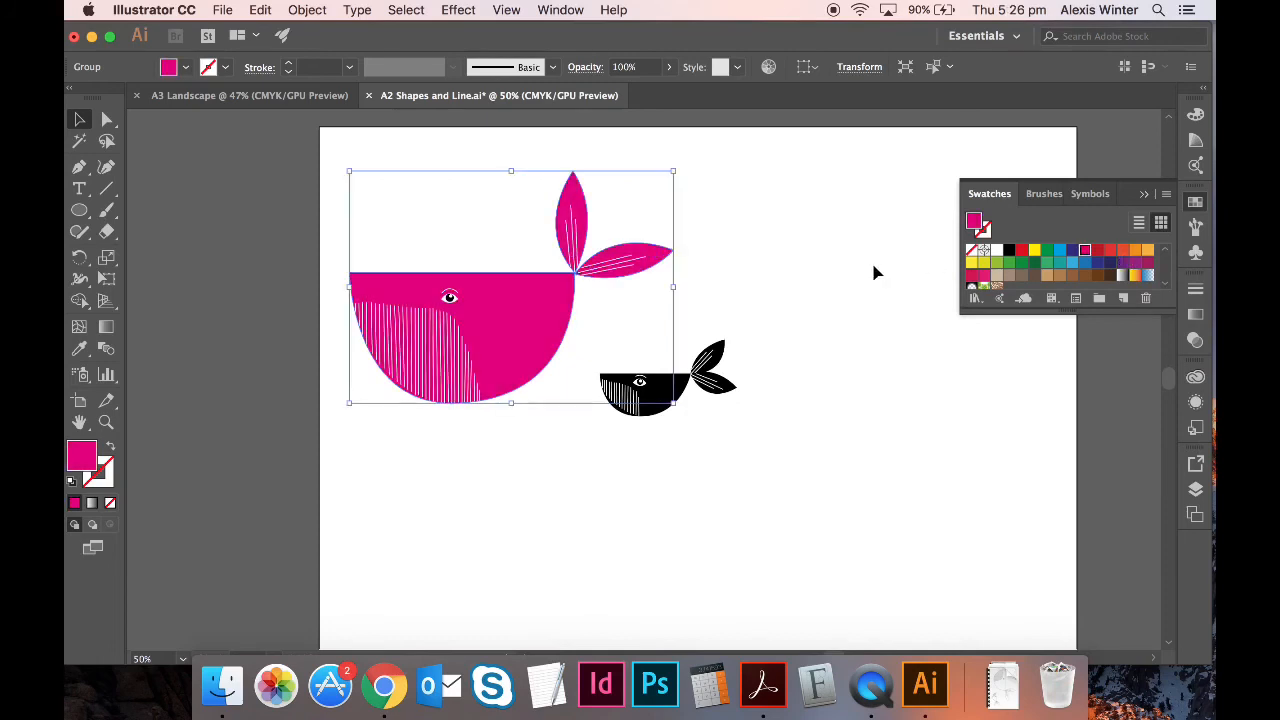
left_click(1009, 250)
left_click(936, 428)
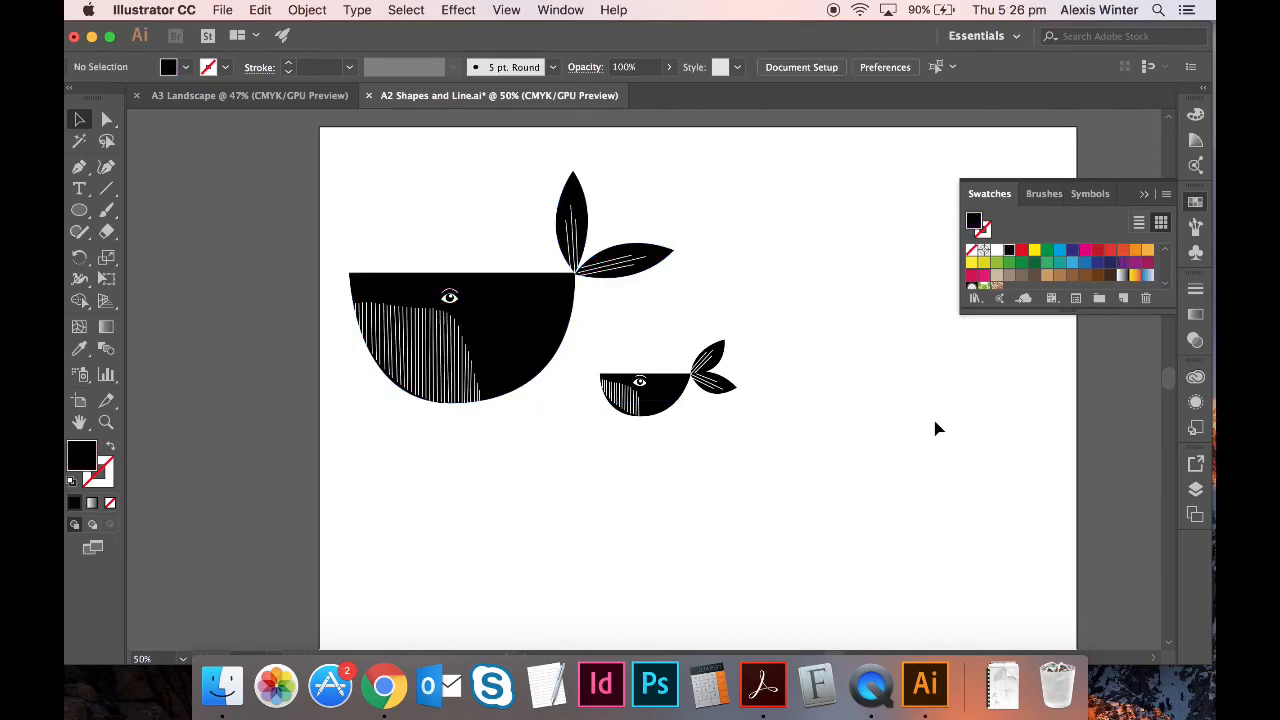
left_click(560, 295)
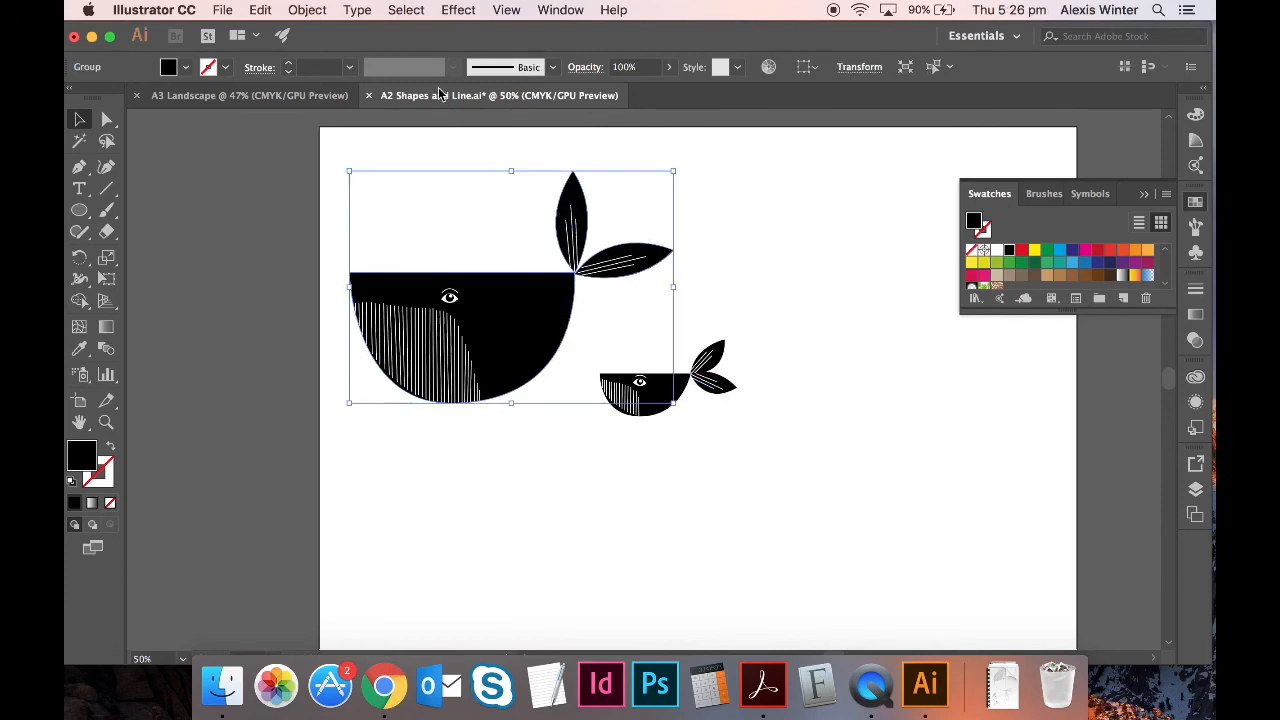
left_click(307, 9)
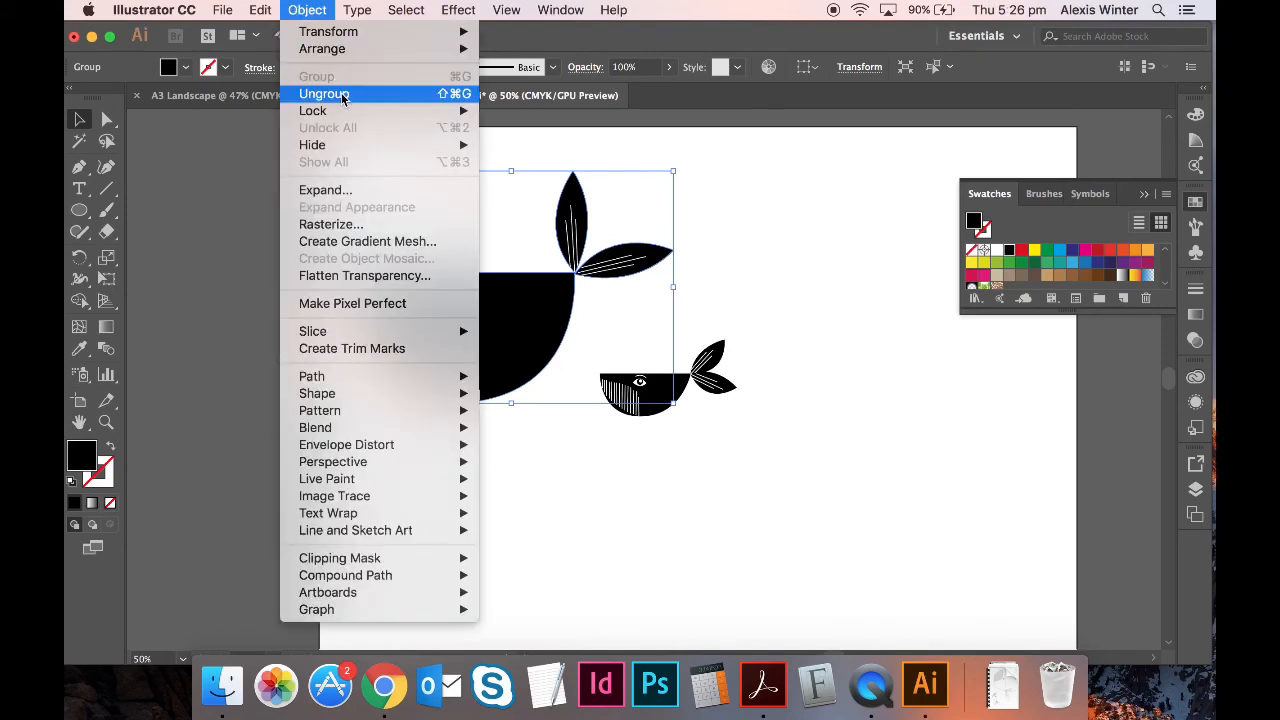
left_click(329, 92)
left_click(785, 268)
left_click(551, 306)
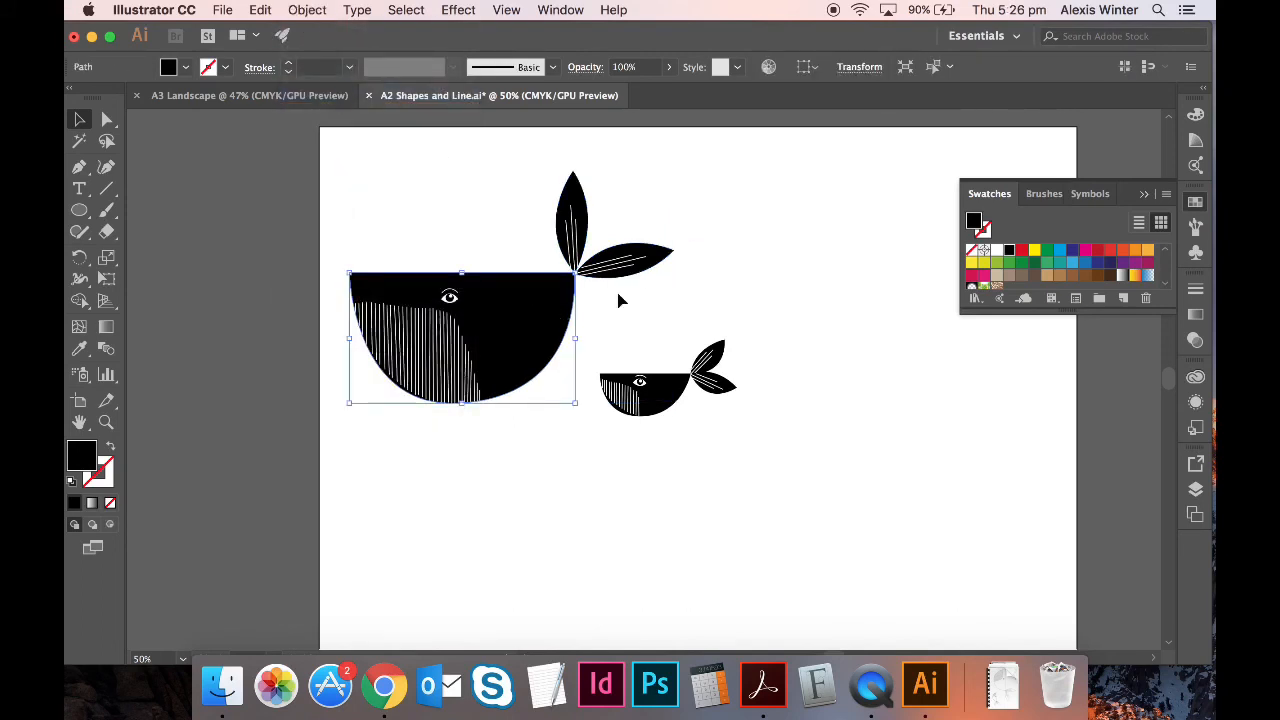
left_click(1072, 263)
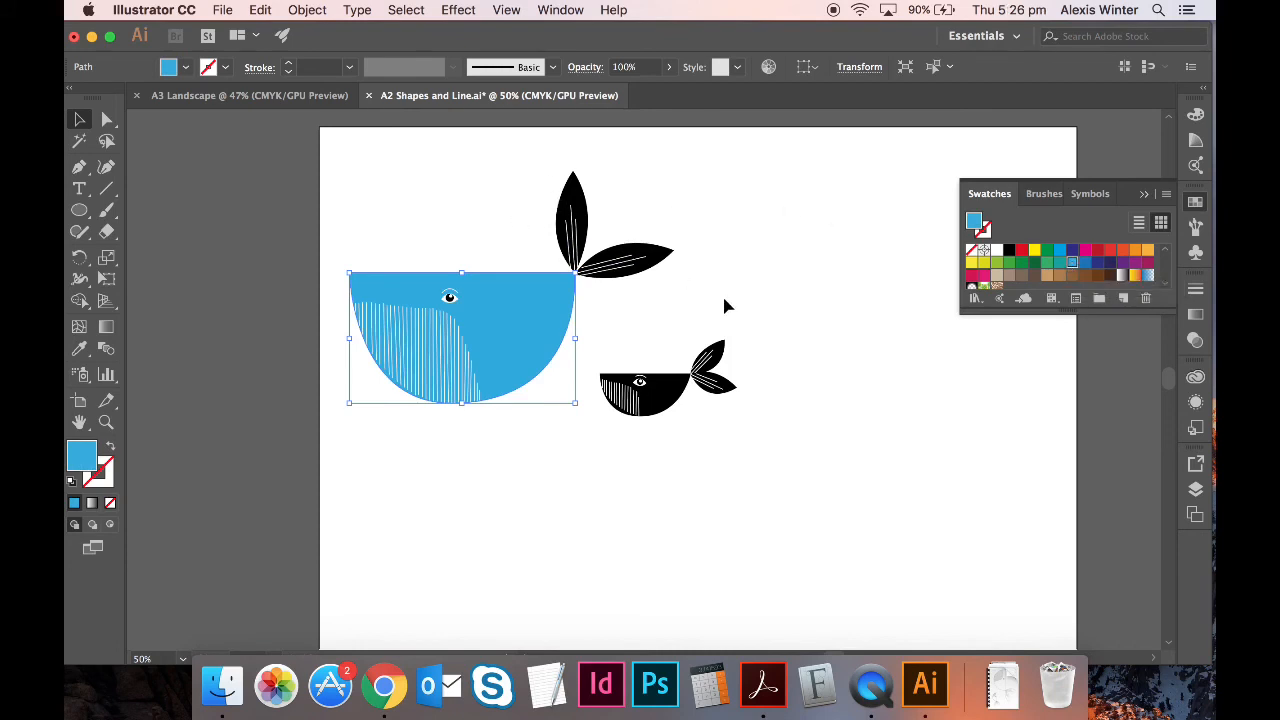
key("super+z")
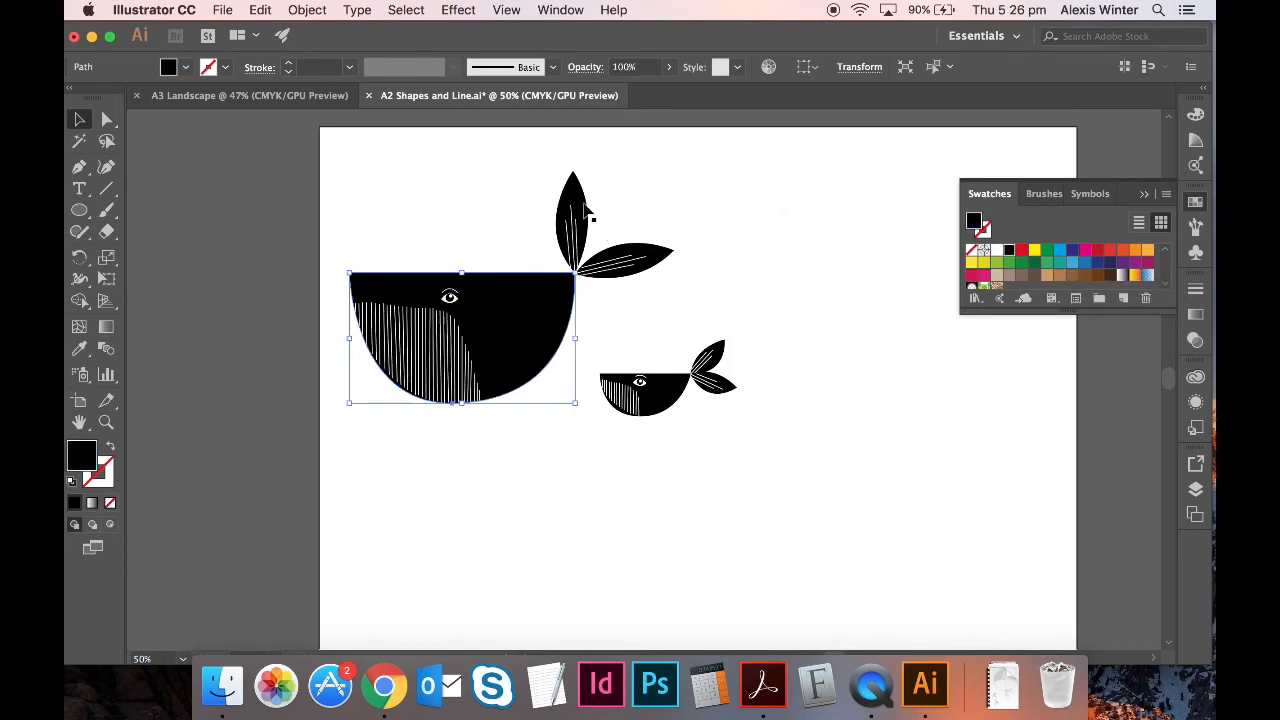
left_click(588, 210, "shift")
left_click(305, 9)
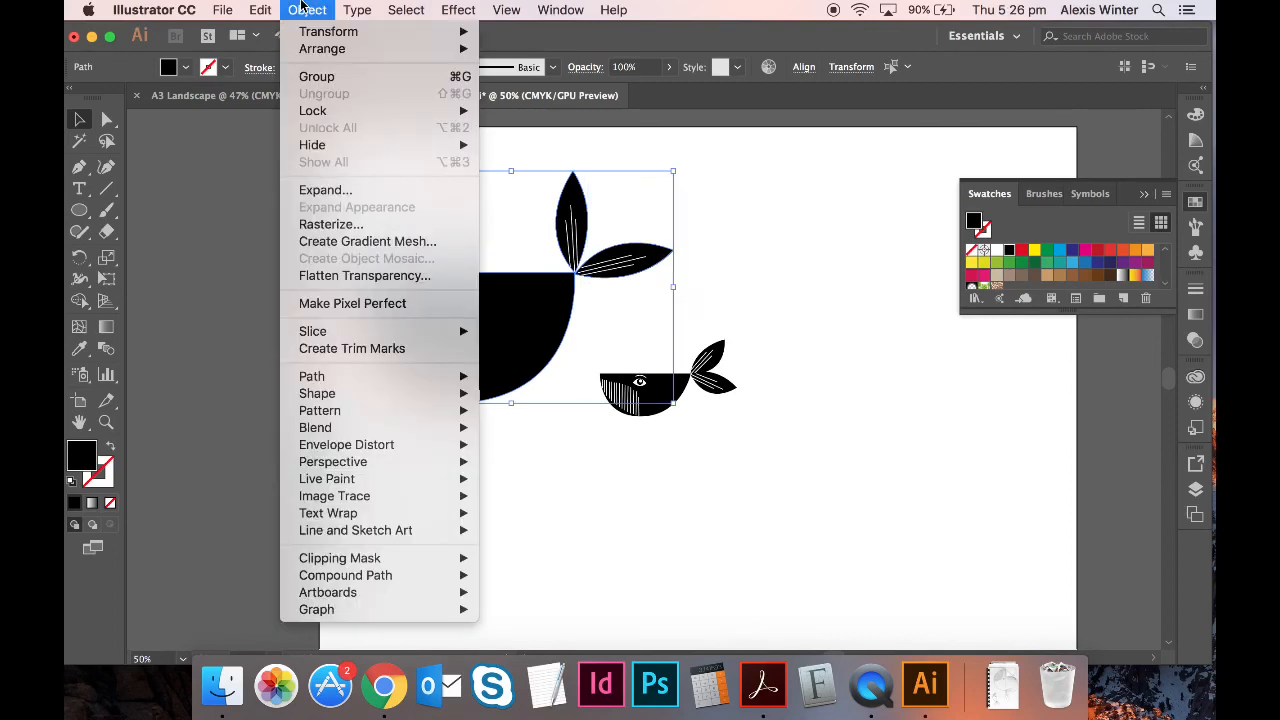
left_click(318, 76)
left_click(503, 494)
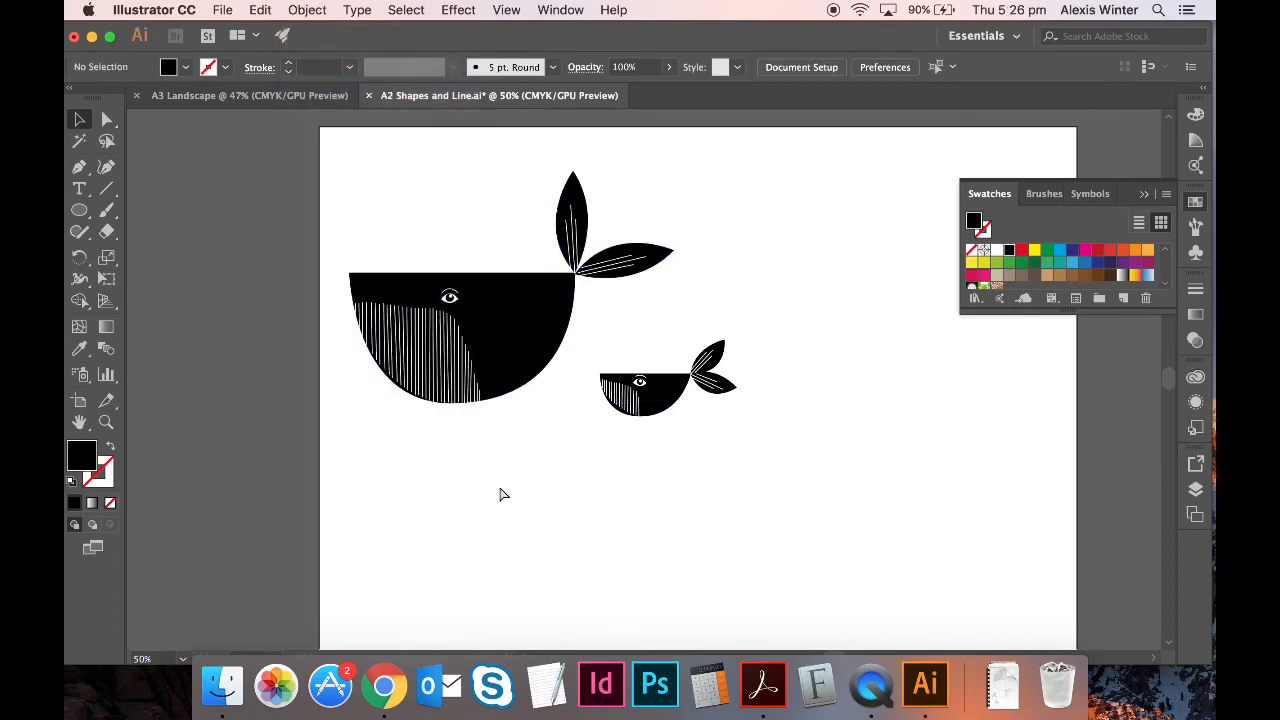
key("super+minus")
- Drag both whales left onto the pasteboard off the artboard and save the file
left_click_drag(734, 442, 447, 213)
left_click_drag(558, 340, 250, 326)
left_click(358, 488)
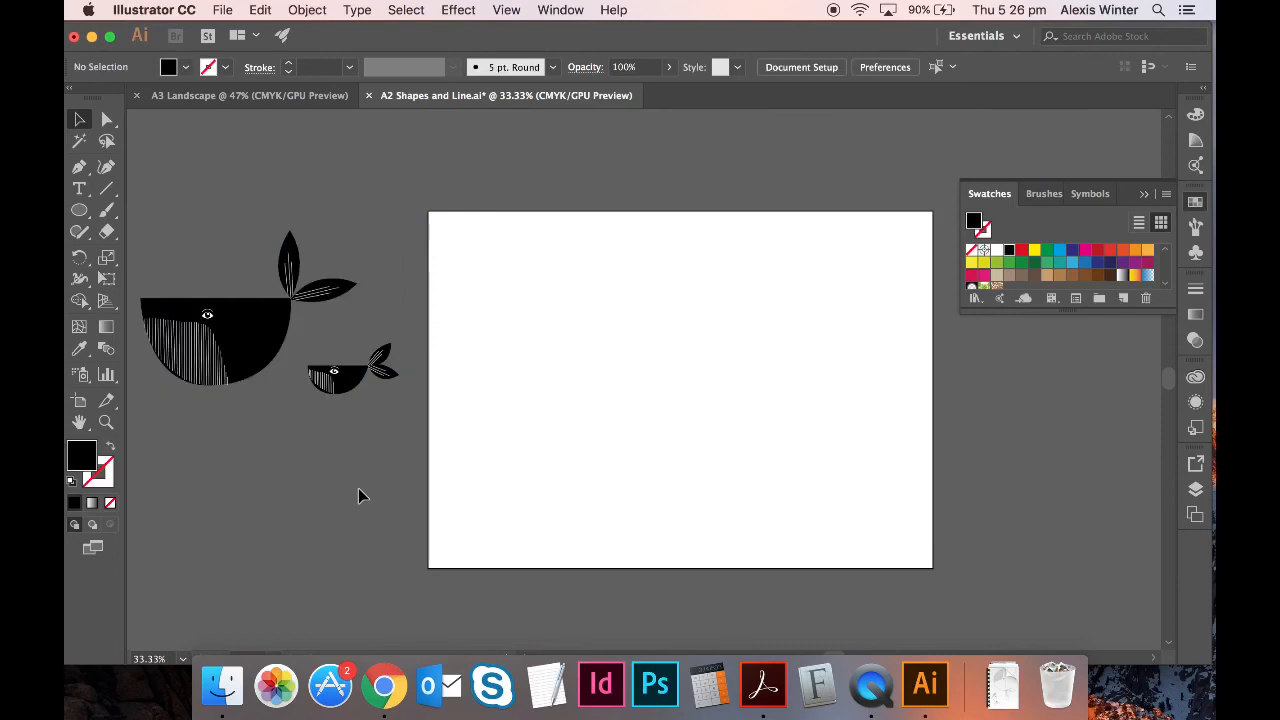
key("super+s")
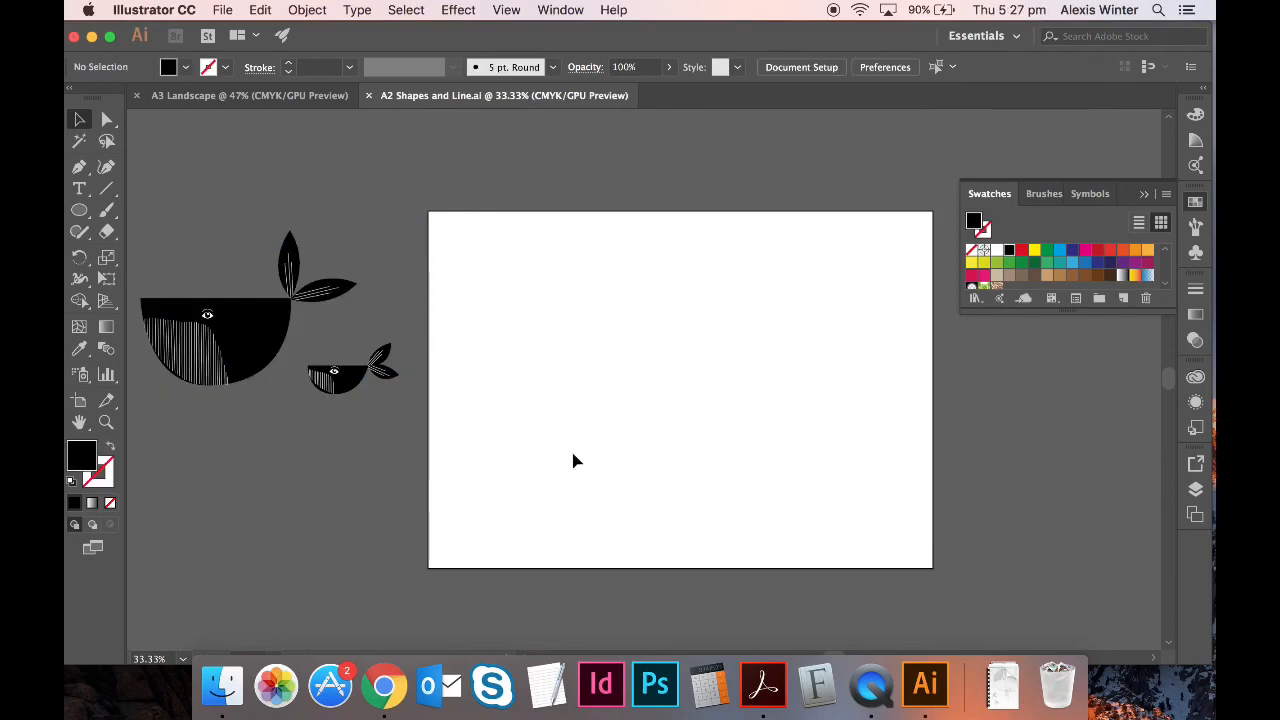
- Place Coral.jpg from Desktop > Charley Harper Inspired > Scans, then undo the placement
left_click(224, 10)
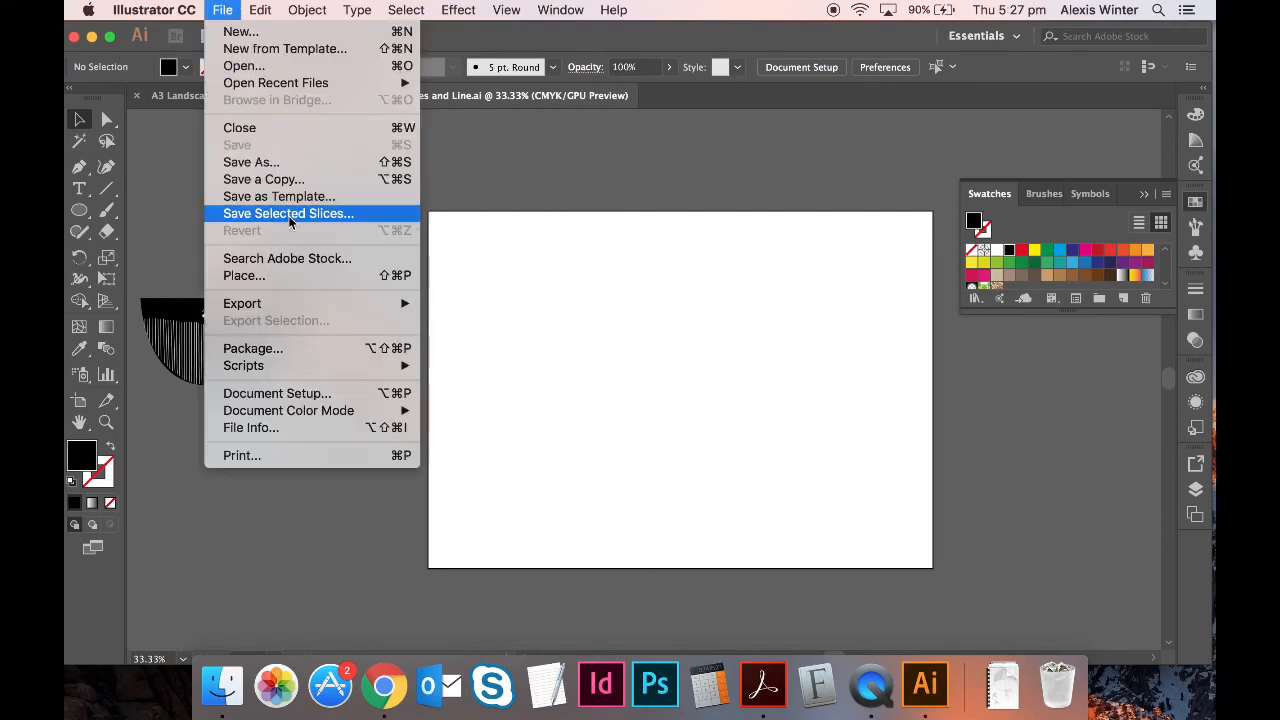
left_click(310, 276)
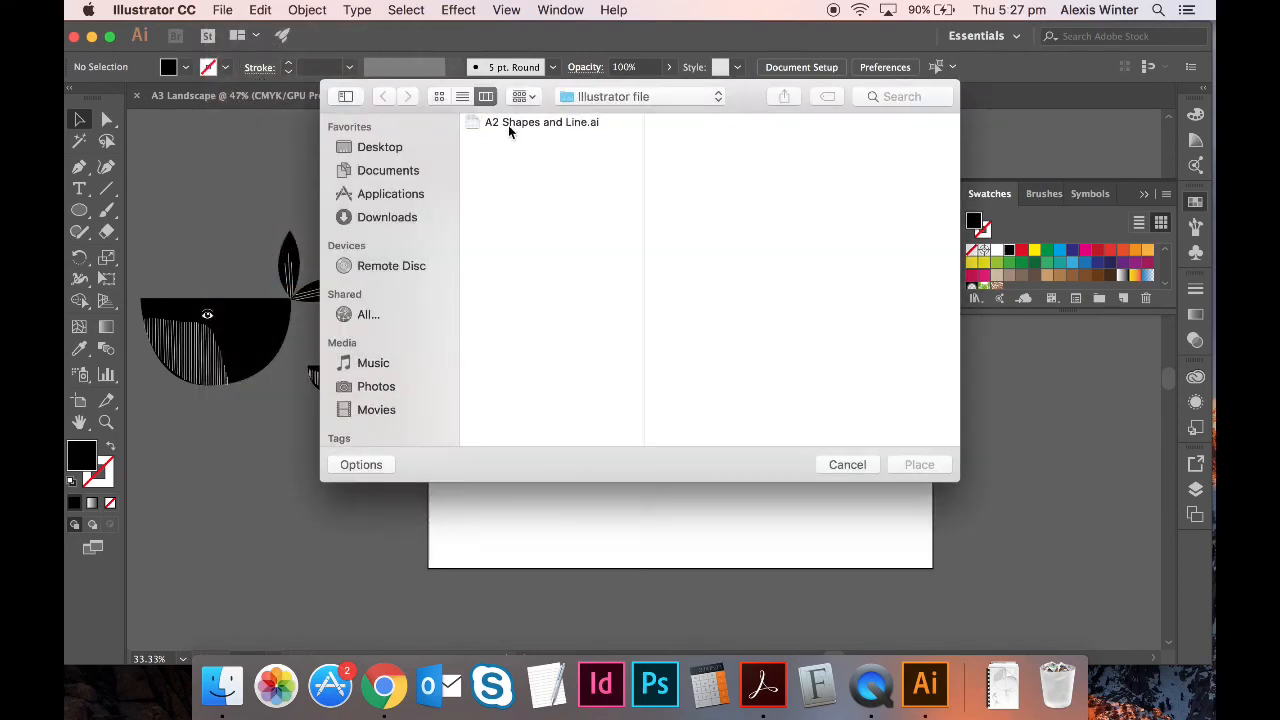
left_click(416, 150)
left_click(597, 96)
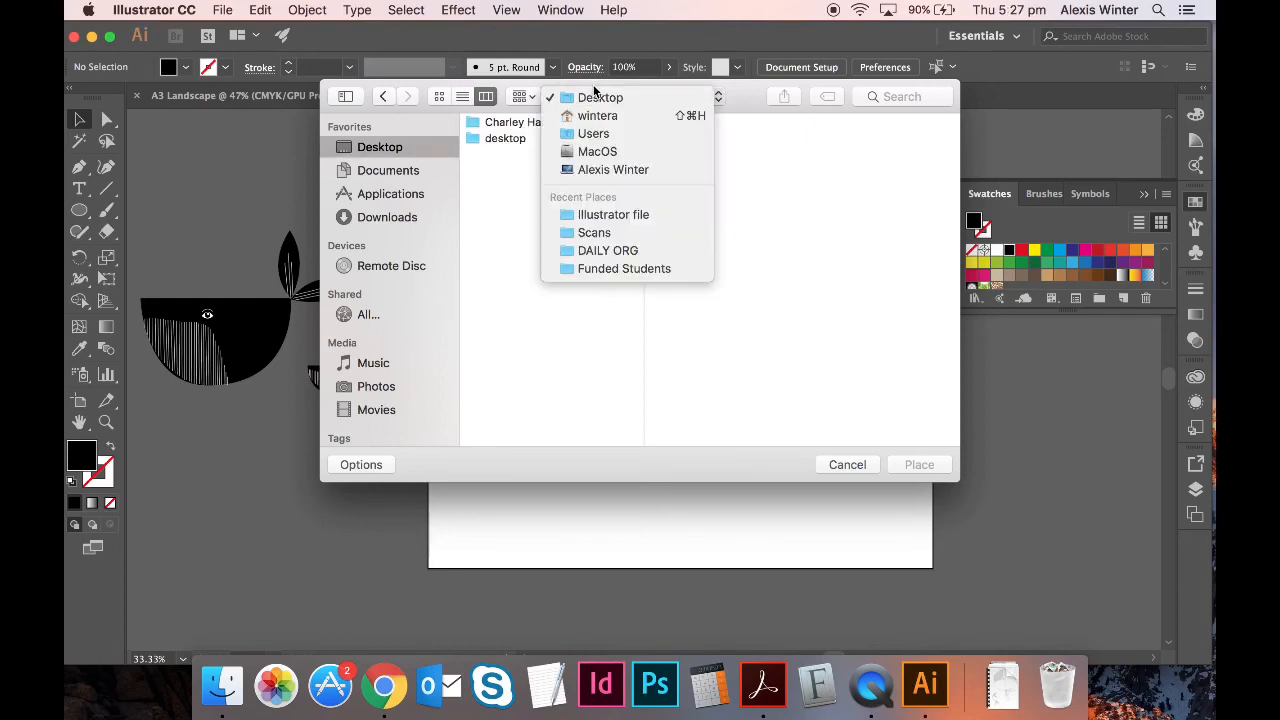
left_click(600, 112)
left_click(497, 124)
key("Right")
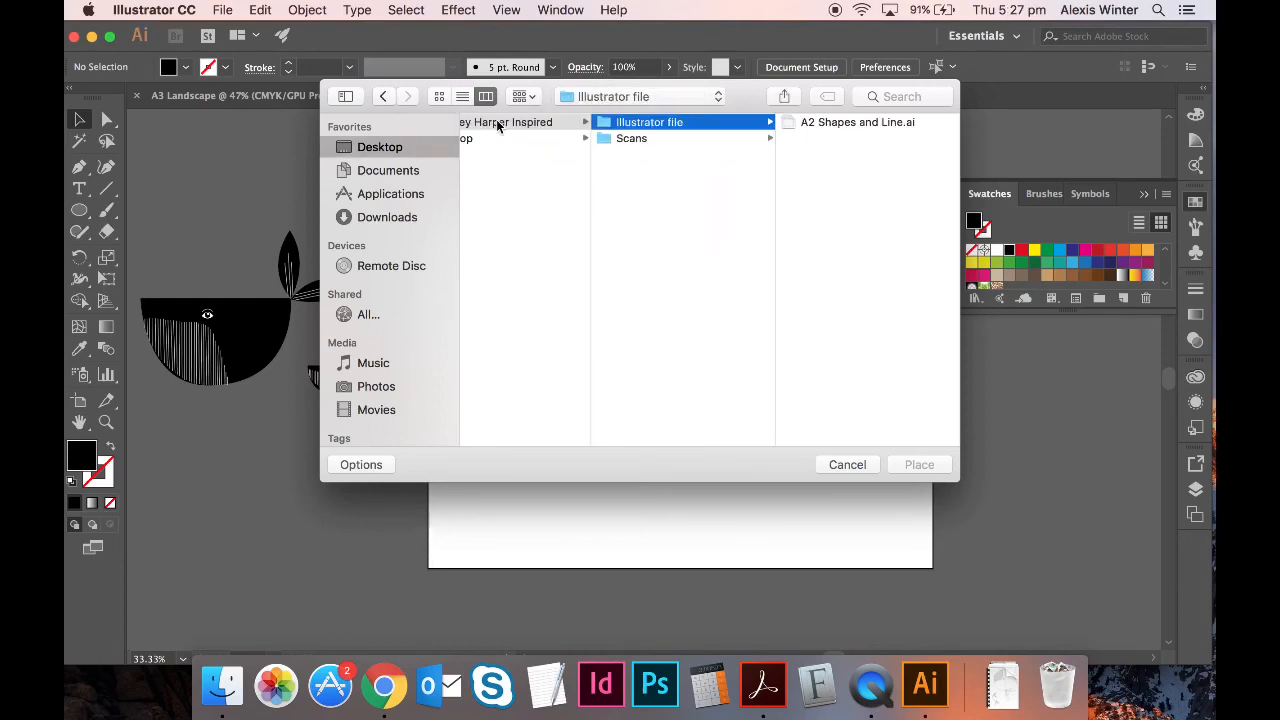
key("Down")
key("Right")
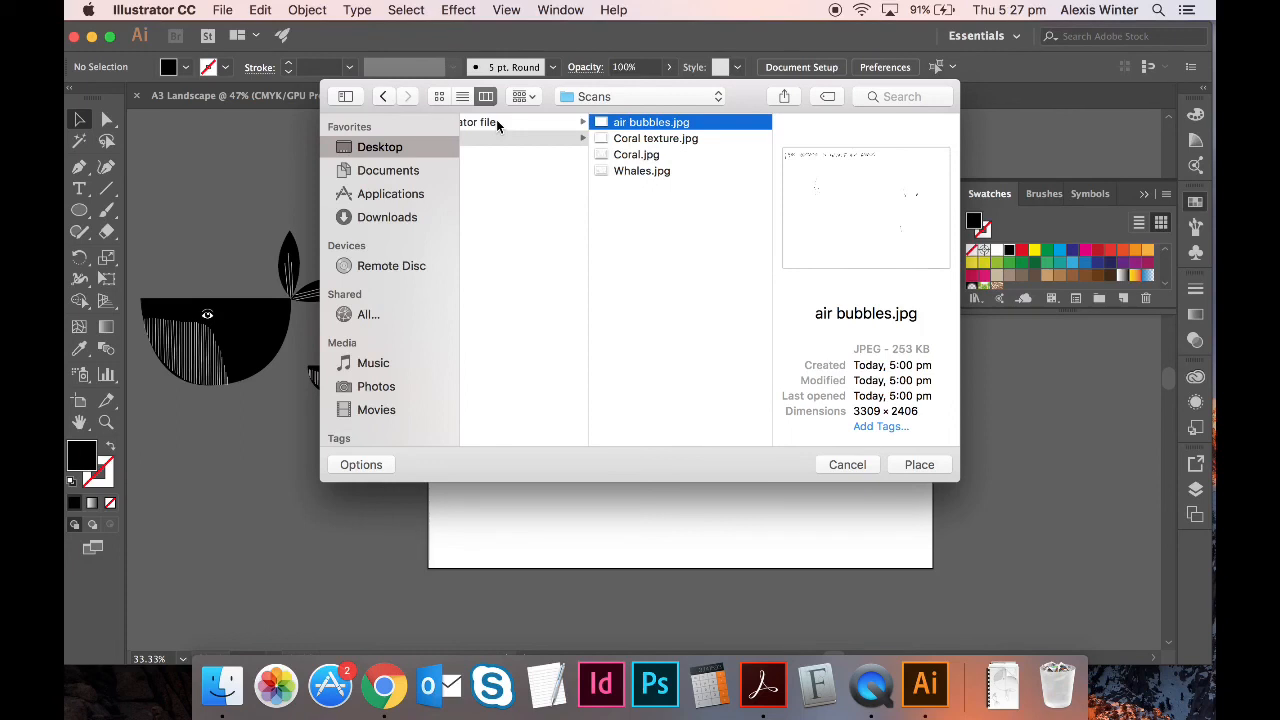
key("Down")
key("Down")
key("Down")
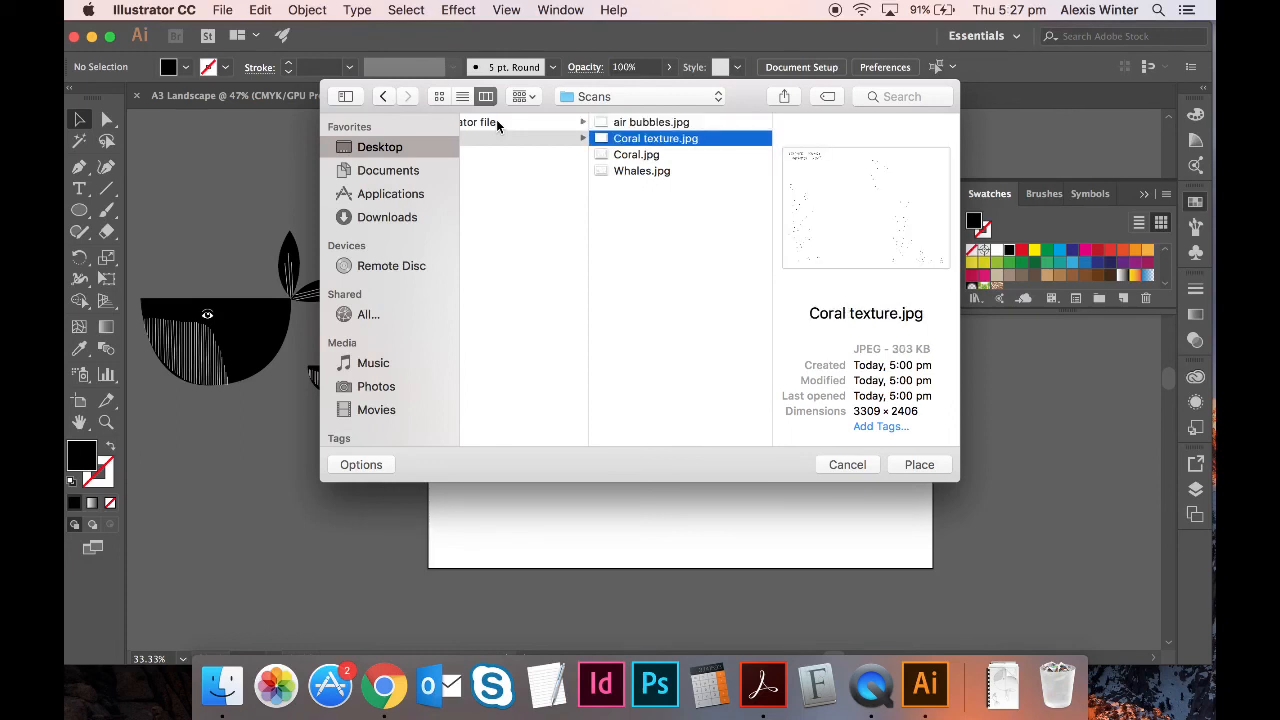
key("Up")
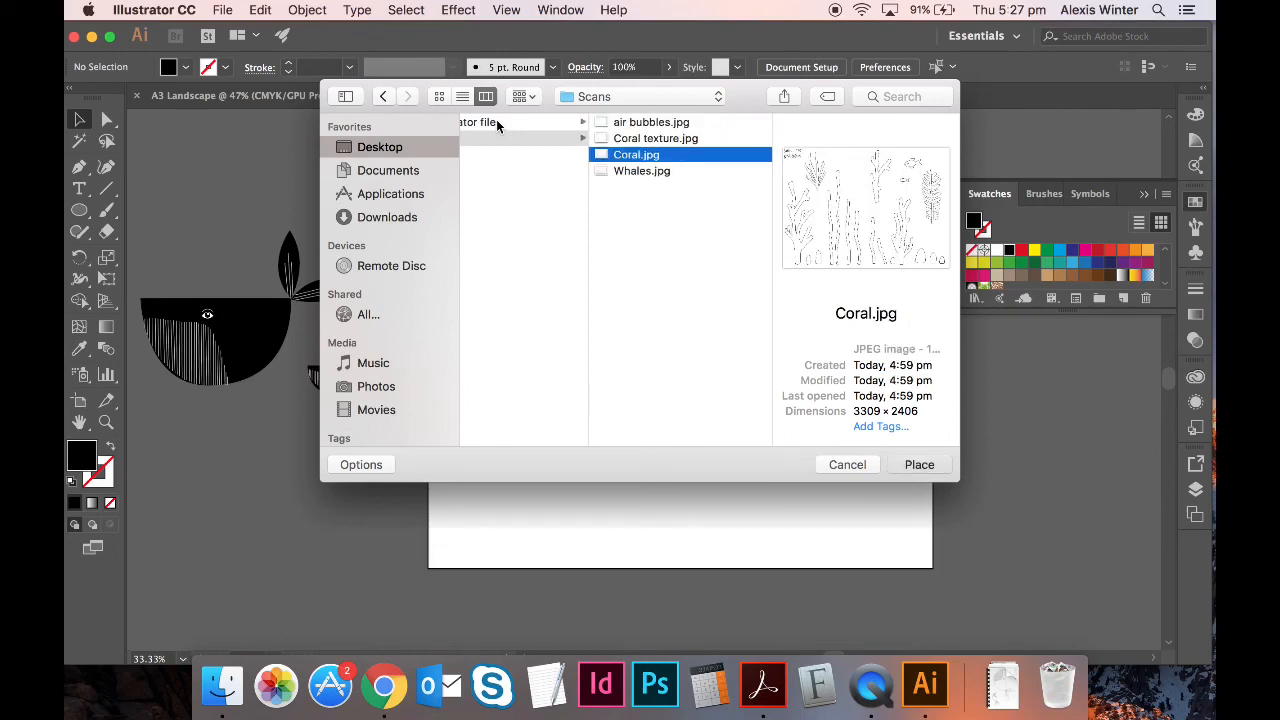
key("Return")
mouse_move(437, 222)
left_mouse_down()
mouse_move(714, 400)
mouse_move(873, 531)
left_mouse_up()
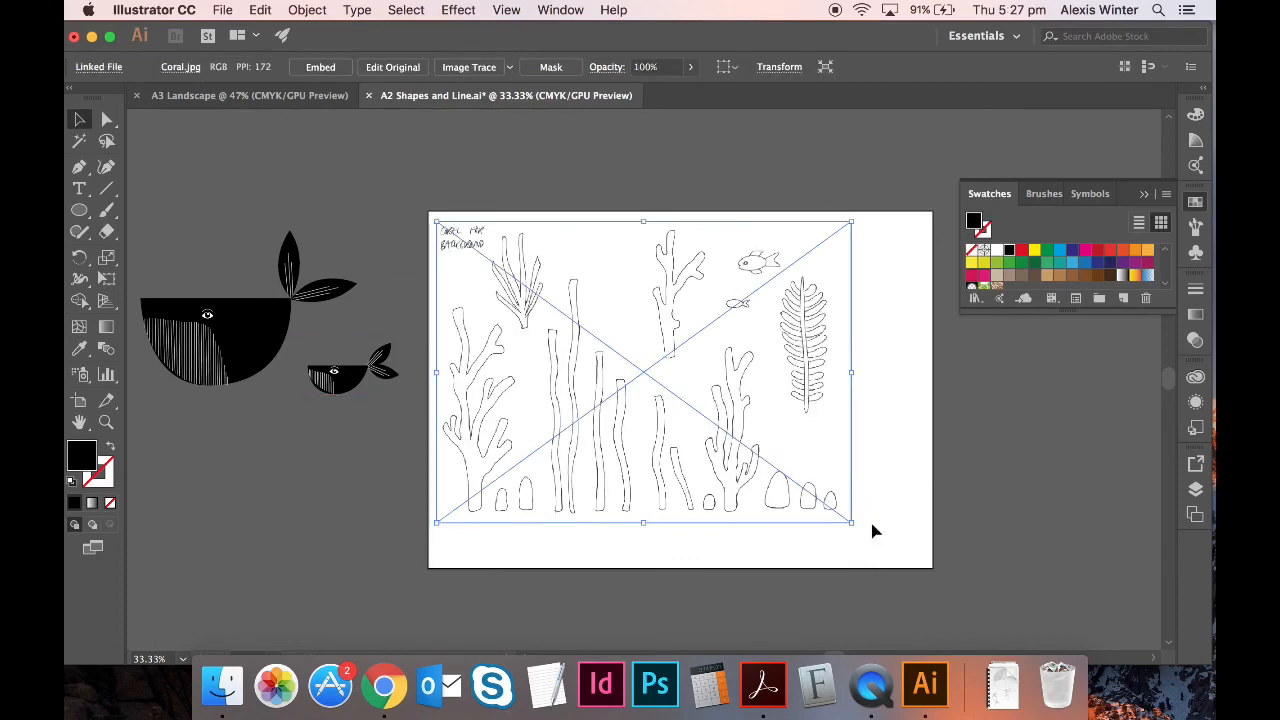
key("super+z")
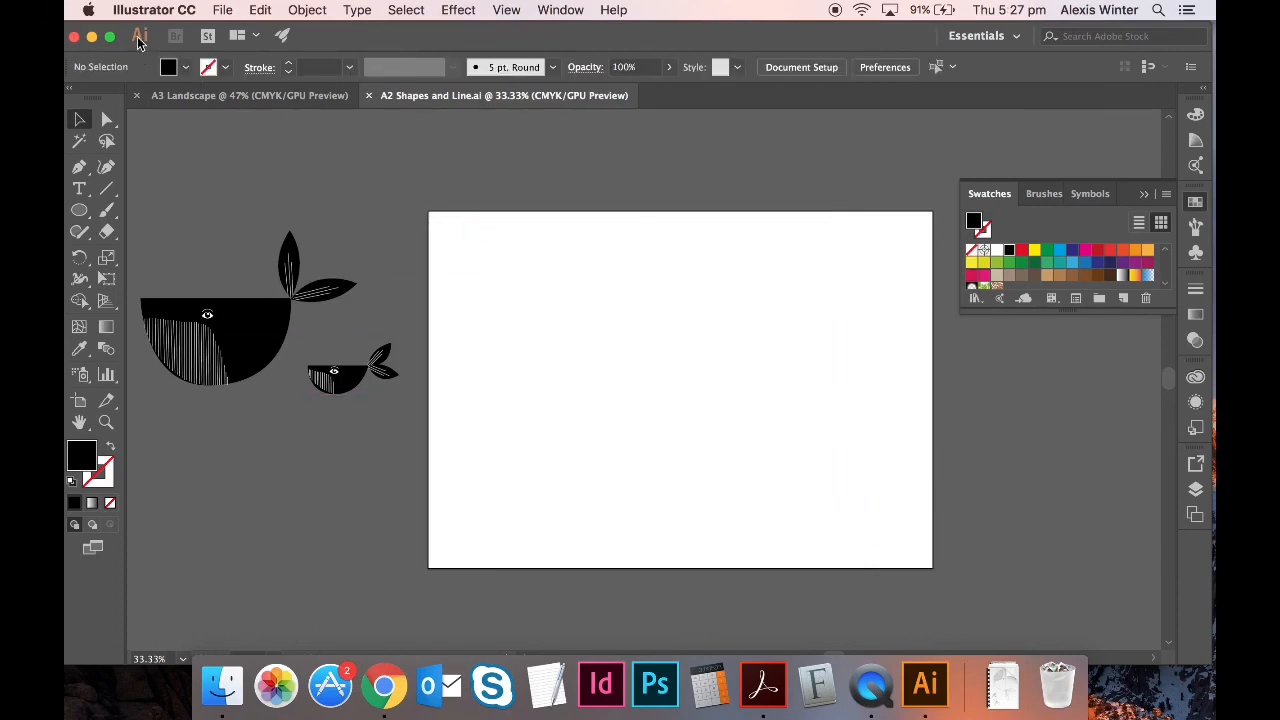
- Place Coral.jpg again, sized to nearly fill the artboard, and nudge it into position
left_click(222, 10)
left_click(305, 277)
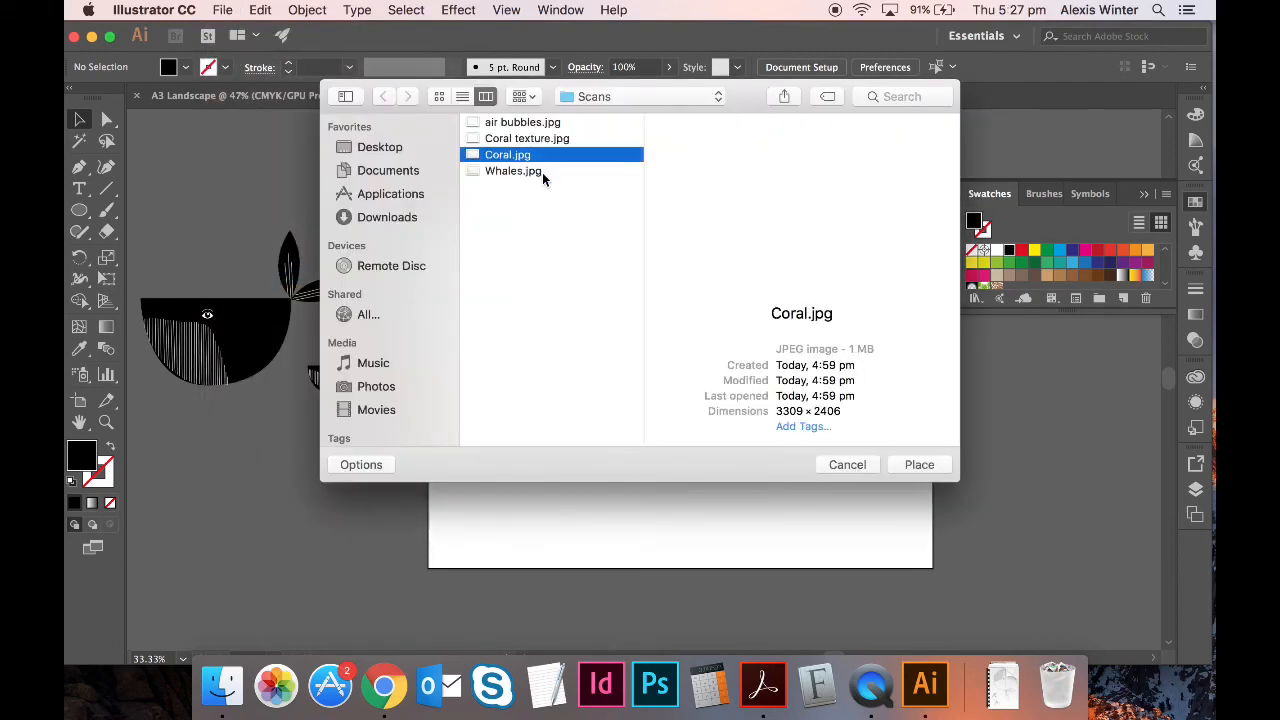
key("Up")
key("Return")
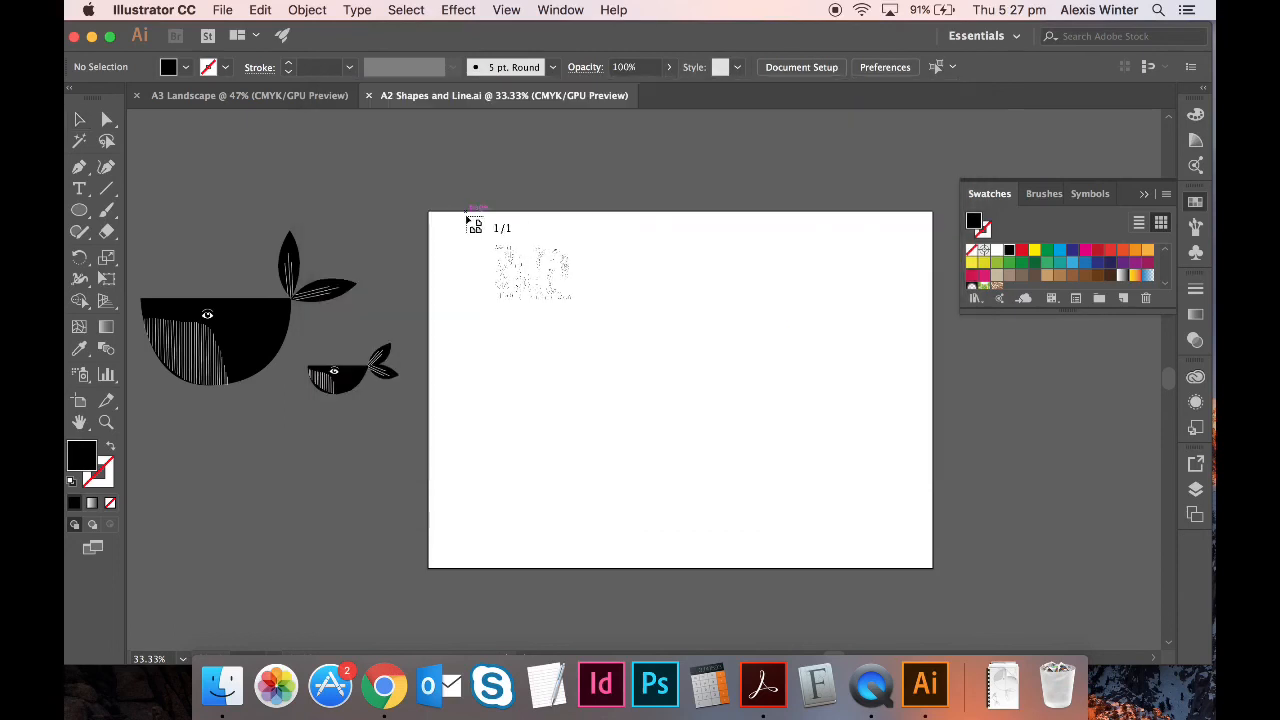
left_click_drag(436, 222, 934, 566)
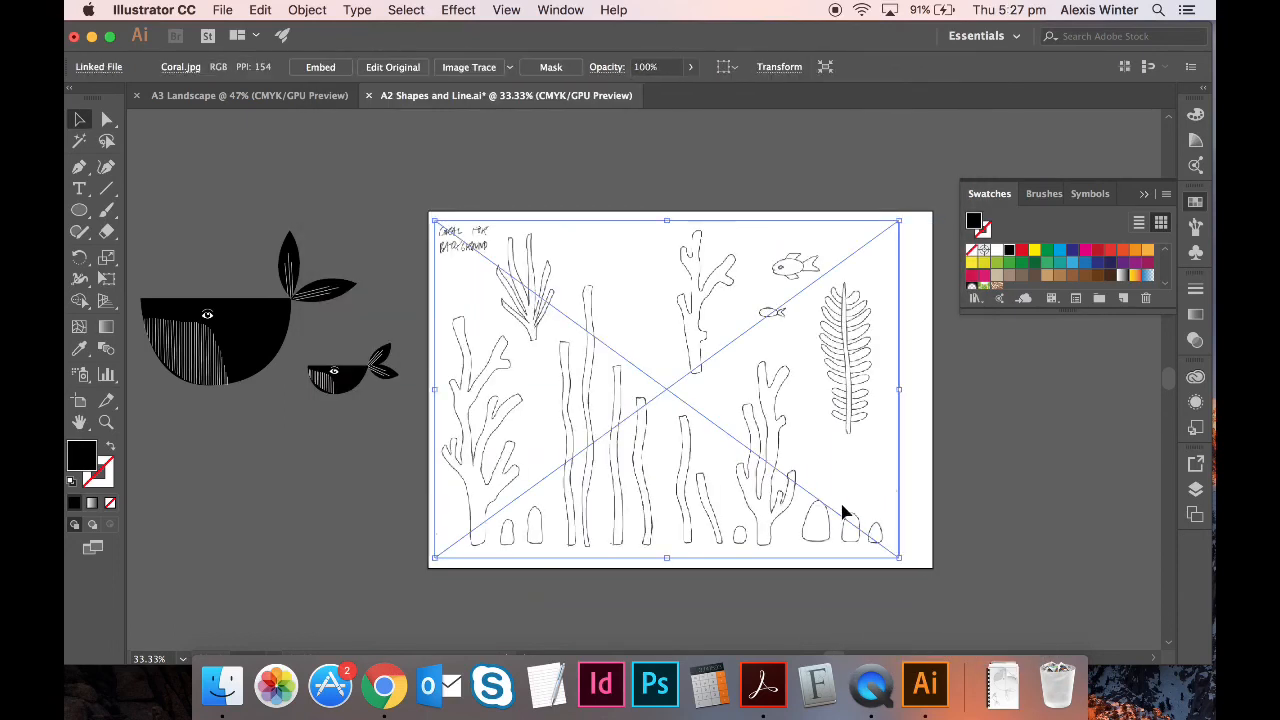
left_click_drag(843, 512, 857, 516)
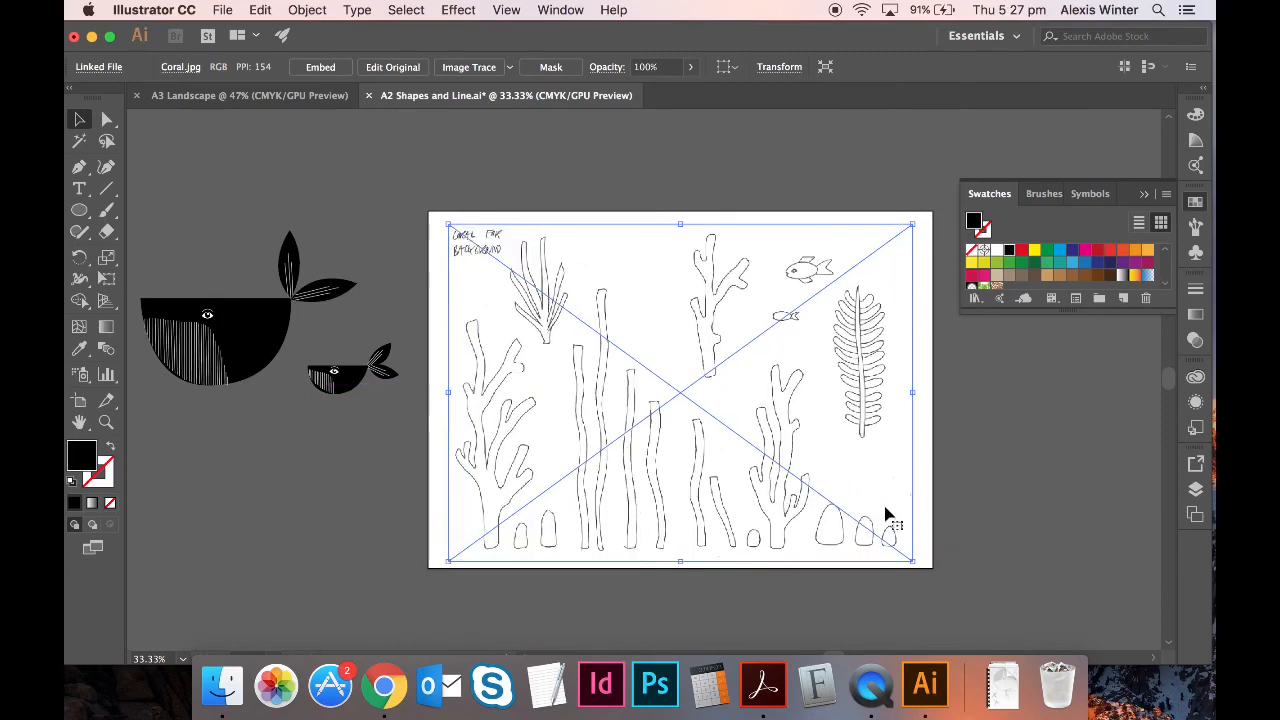
left_click(922, 514)
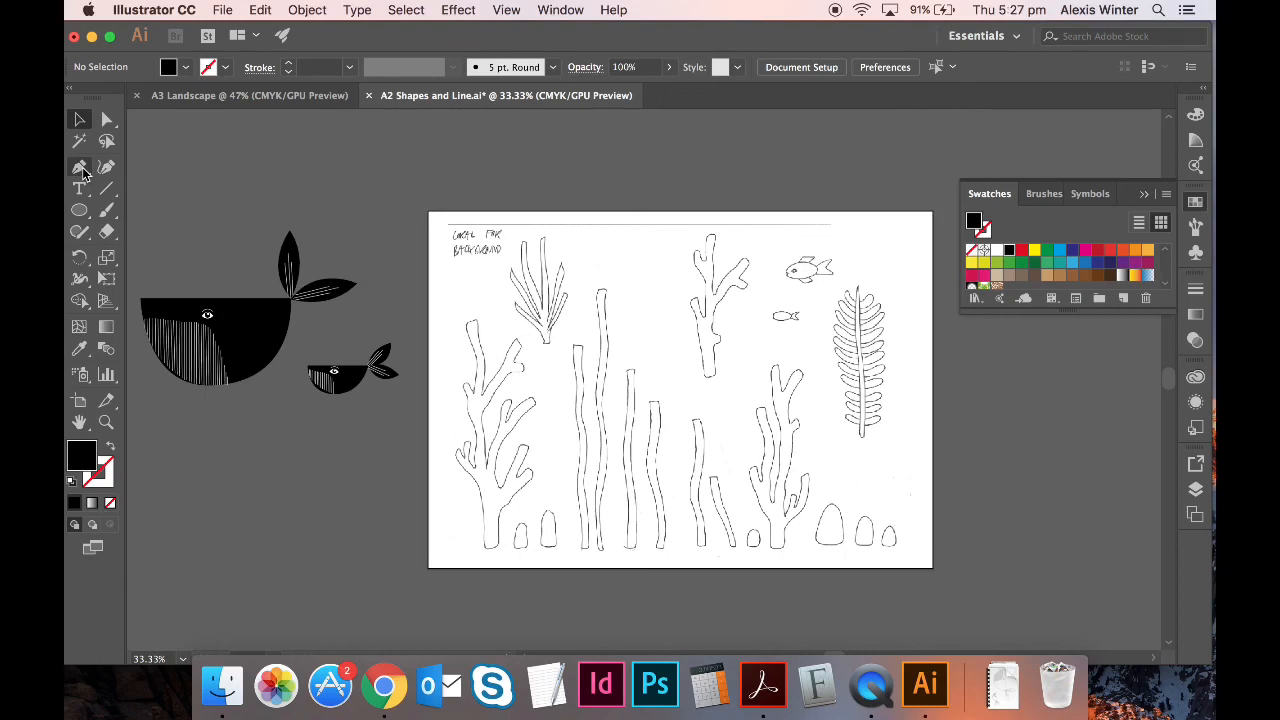
- Zoom in on the coral's base with the Pen tool, no fill and a blue stroke
key("super+equal")
key("super+equal")
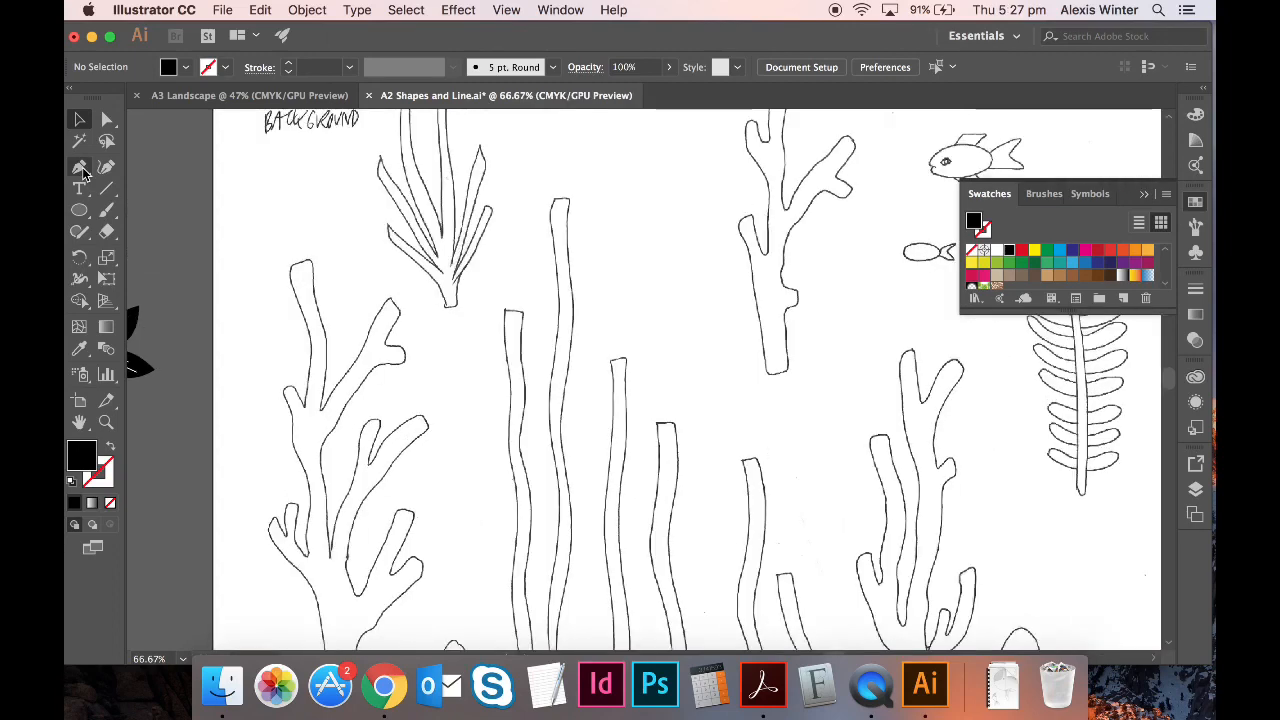
left_click(80, 170)
scroll(300, 265, "down", 5)
scroll(300, 265, "left", 2)
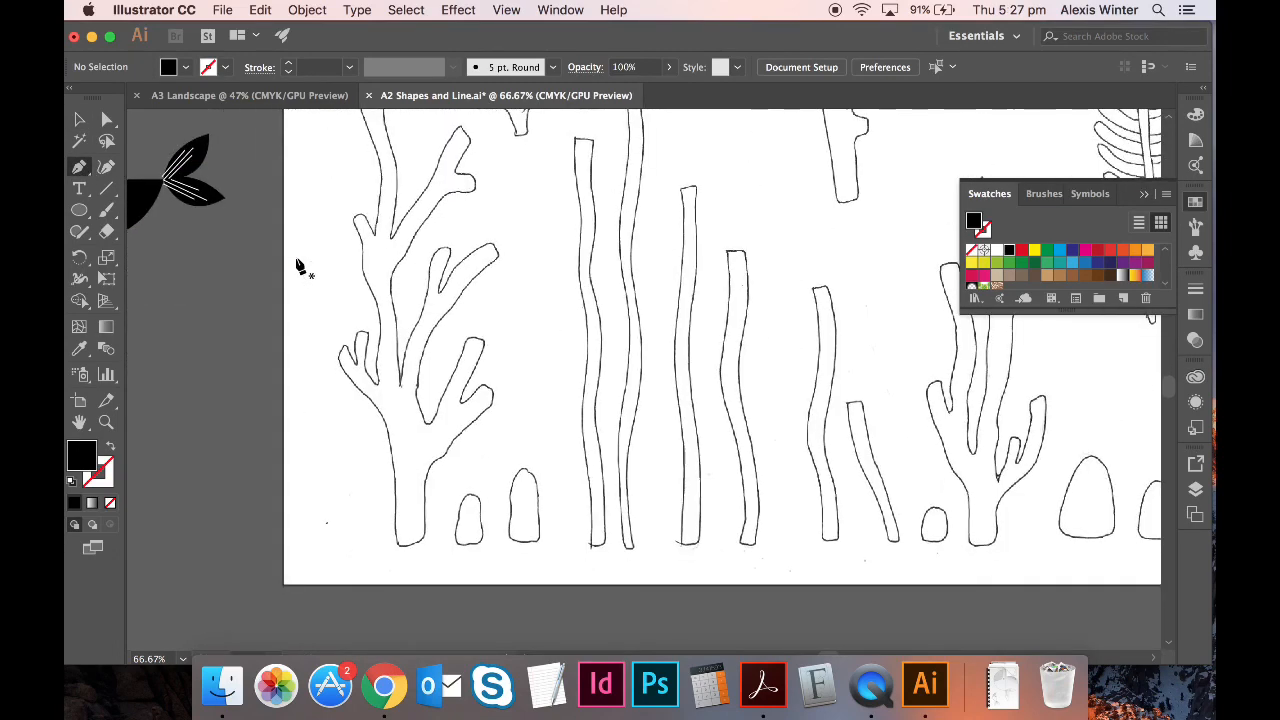
left_click(112, 448)
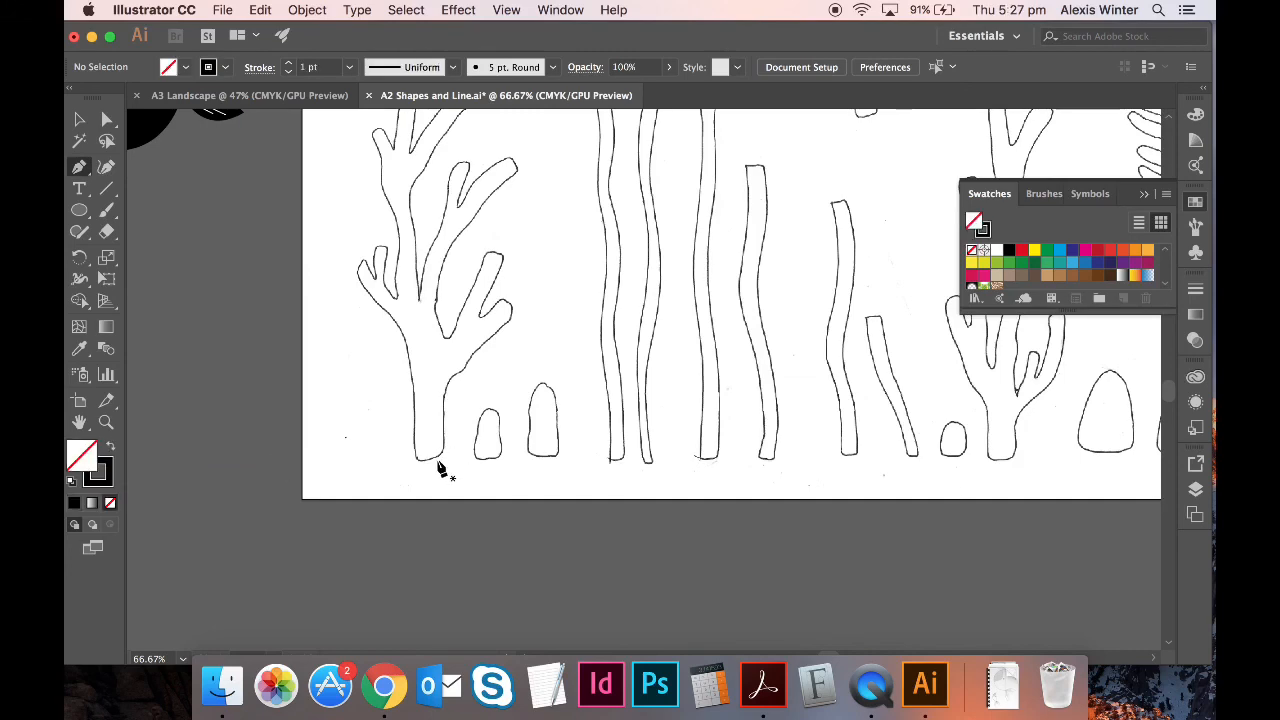
key("super+equal")
key("super+equal")
key("super+equal")
scroll(440, 466, "down", 5)
scroll(440, 466, "left", 8)
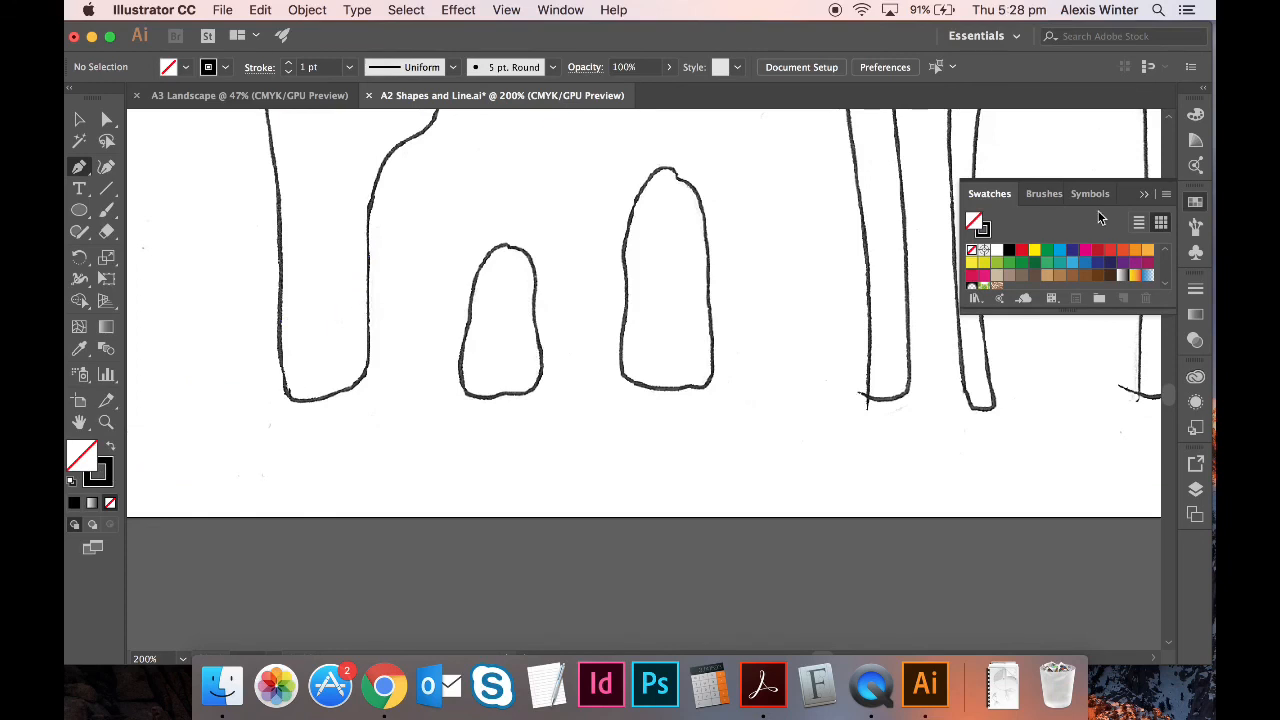
left_click(110, 488)
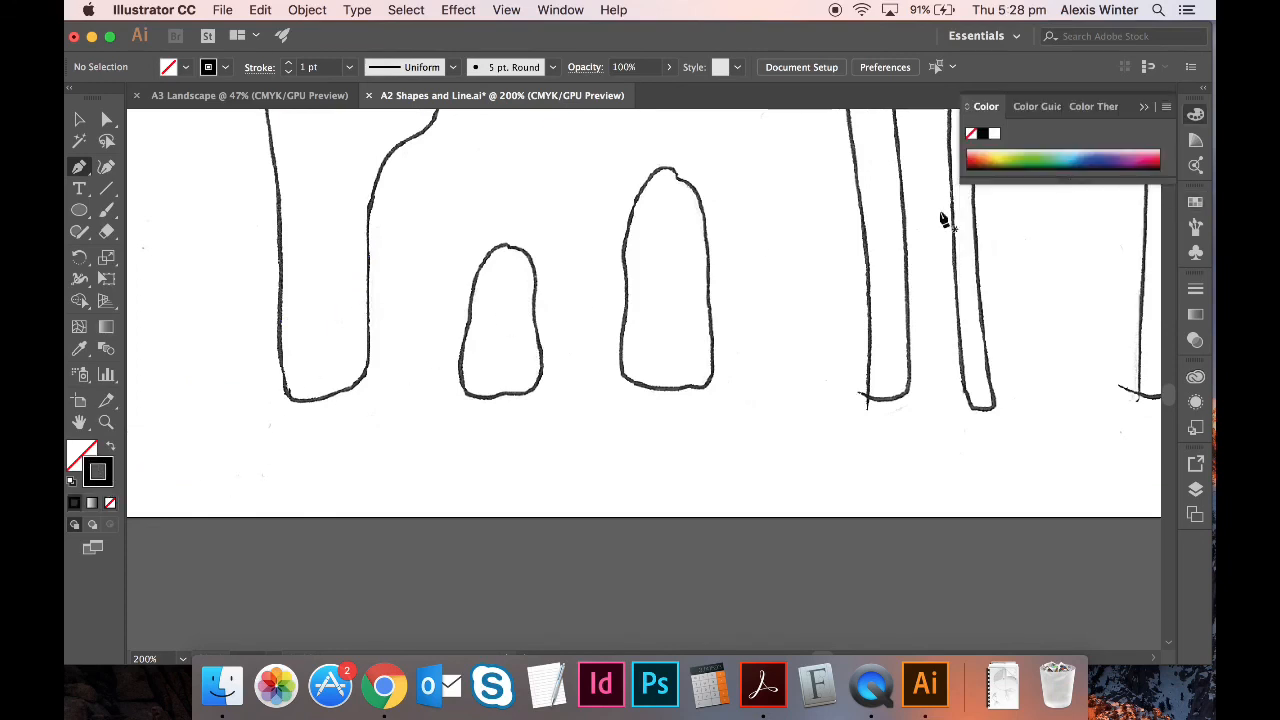
left_click(1196, 203)
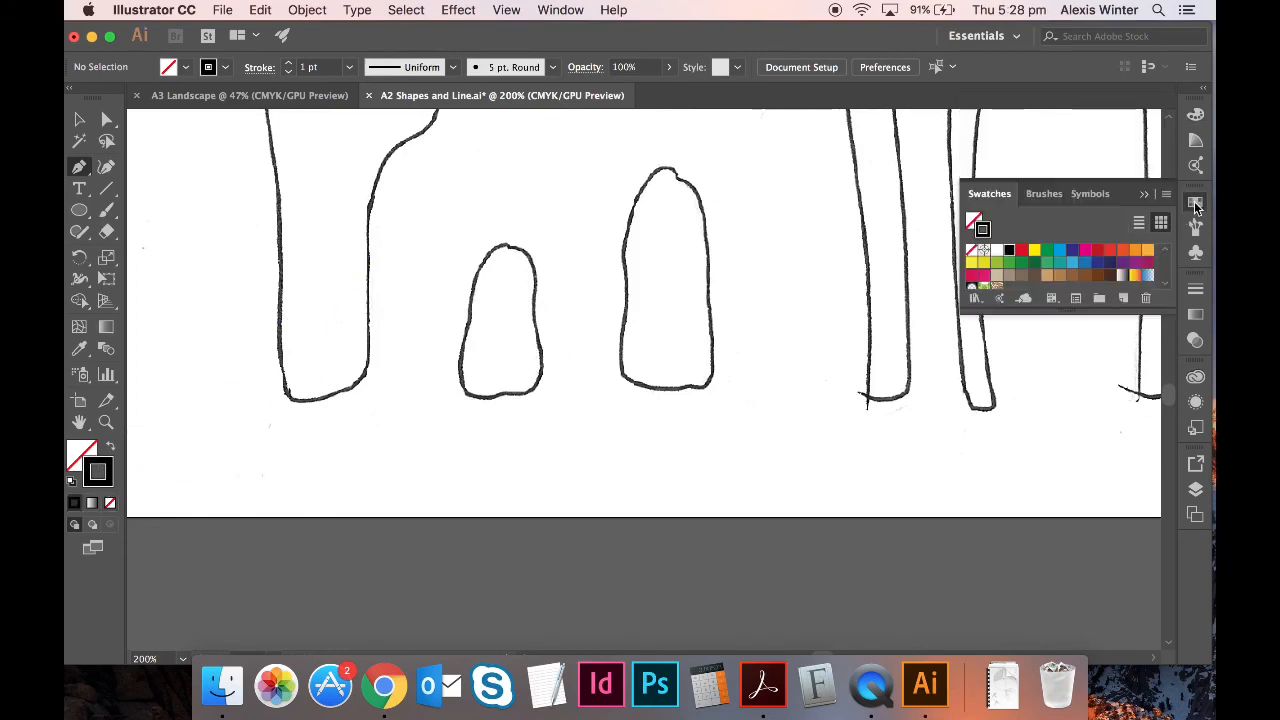
left_click(1059, 250)
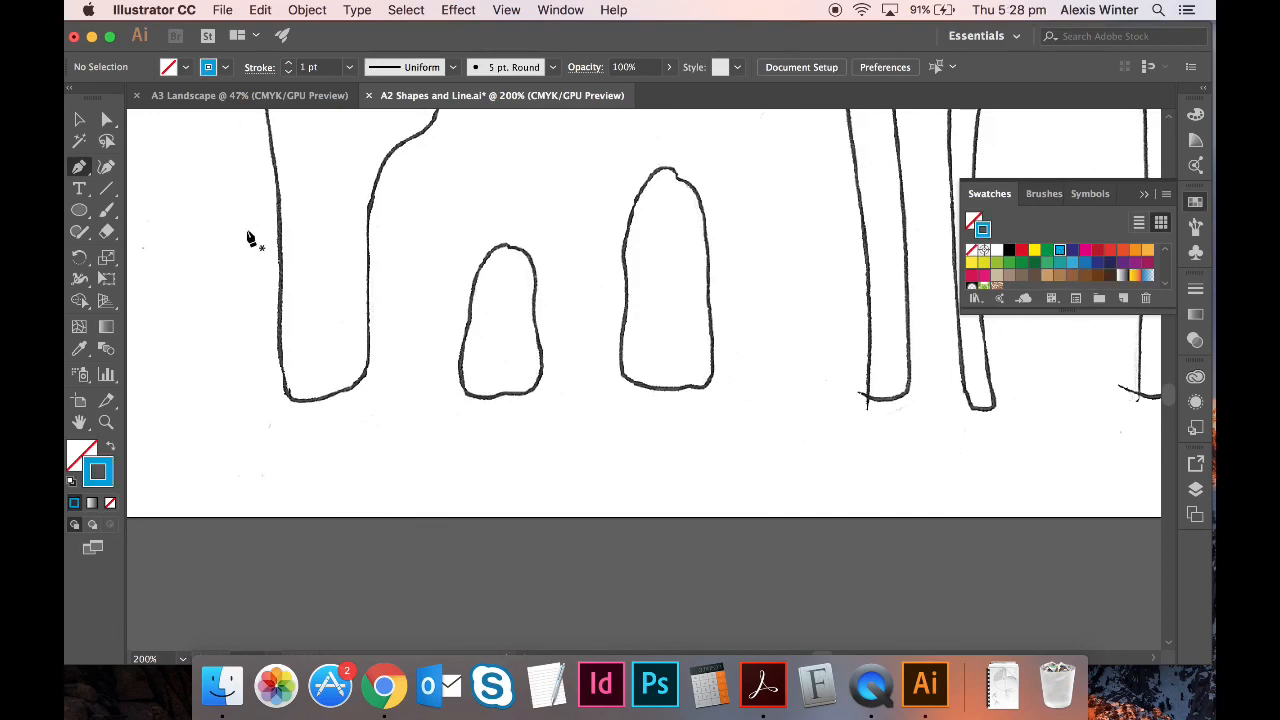
- Trace the coral's trunk base and left edge up around the first branch tip
left_click(78, 167)
left_click_drag(367, 318, 276, 340)
left_click_drag(280, 209, 275, 175)
scroll(275, 178, "up", 1)
scroll(277, 185, "up", 5)
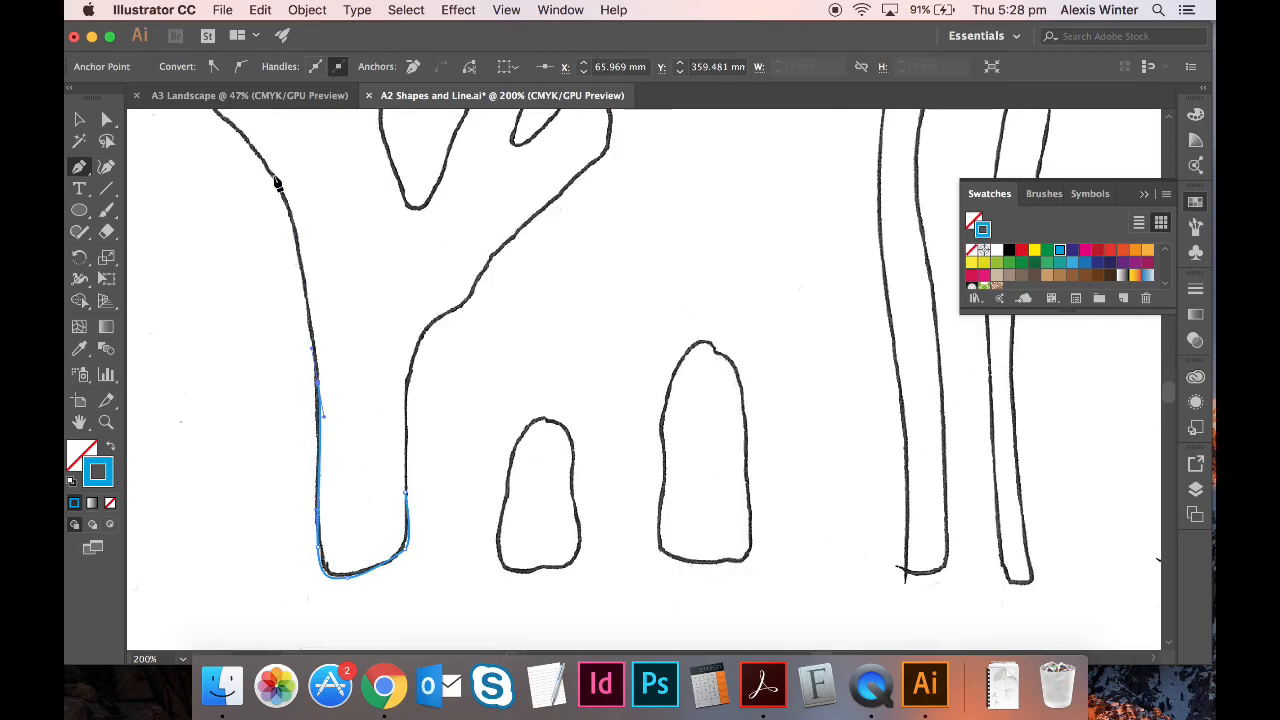
left_click(296, 242)
left_click(291, 218)
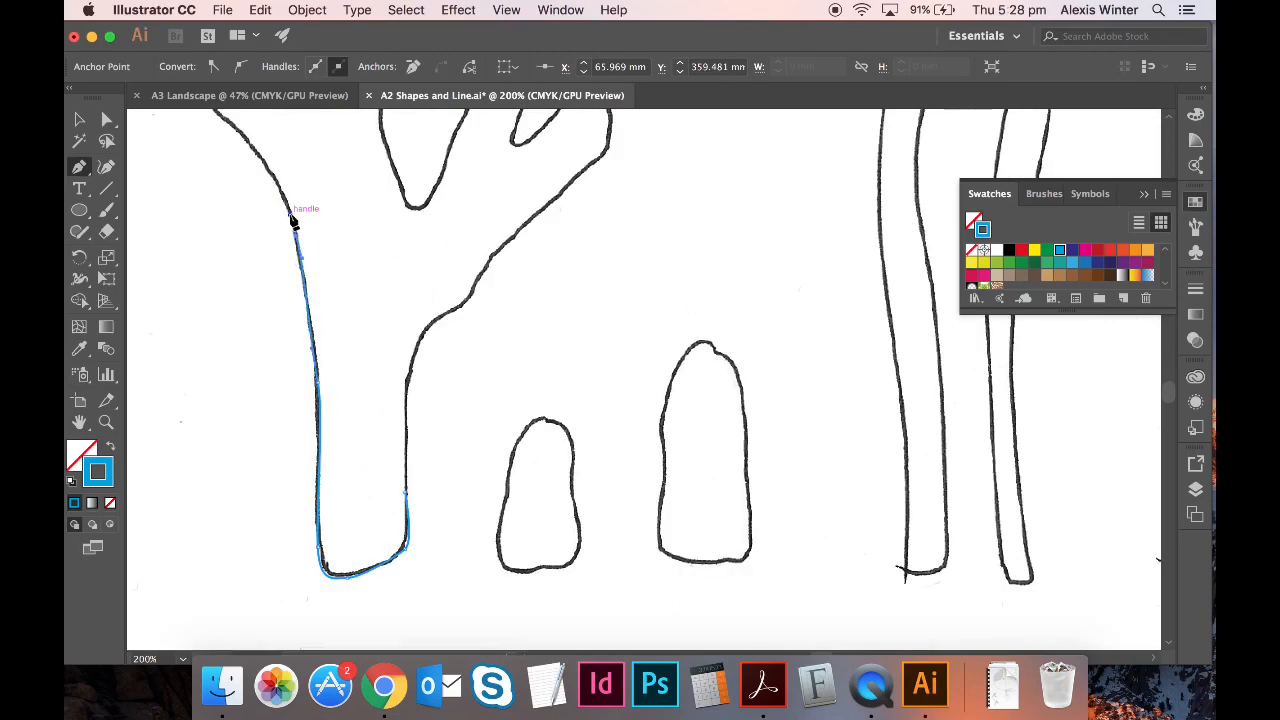
scroll(292, 216, "up", 5)
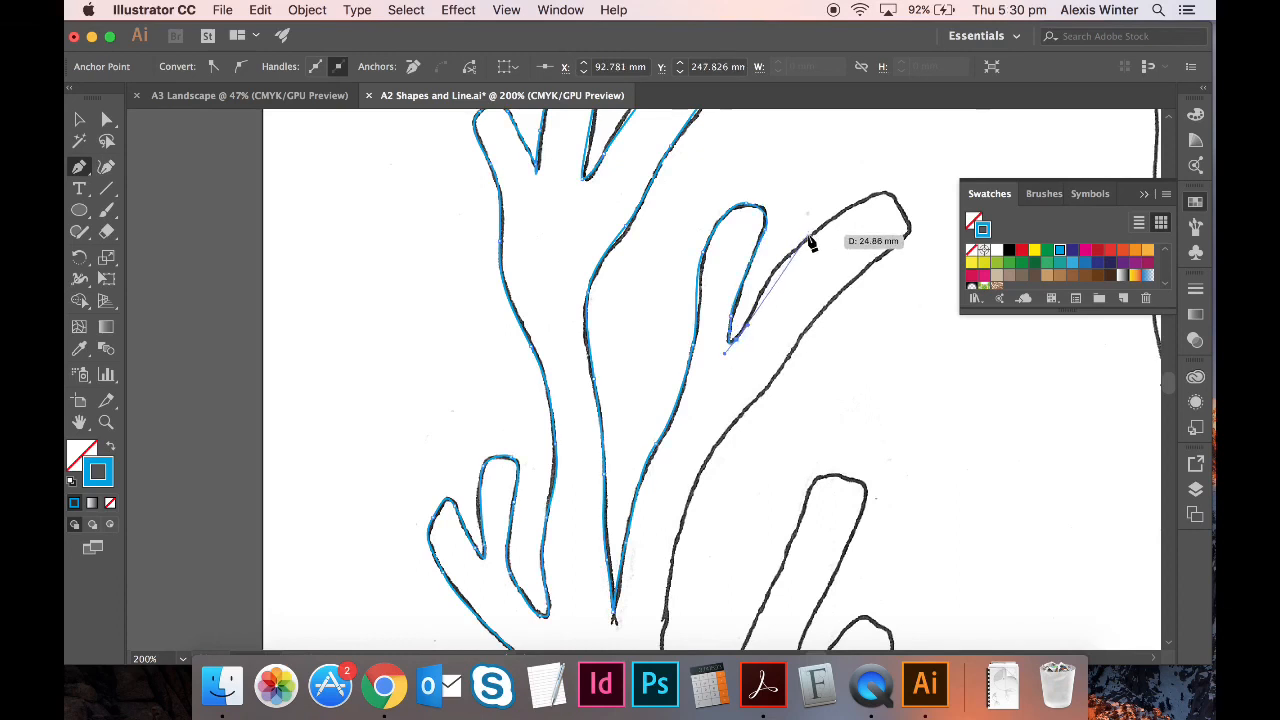
left_click_drag(818, 231, 834, 228)
left_click_drag(885, 190, 911, 243)
left_click_drag(851, 282, 843, 294)
left_click(782, 380)
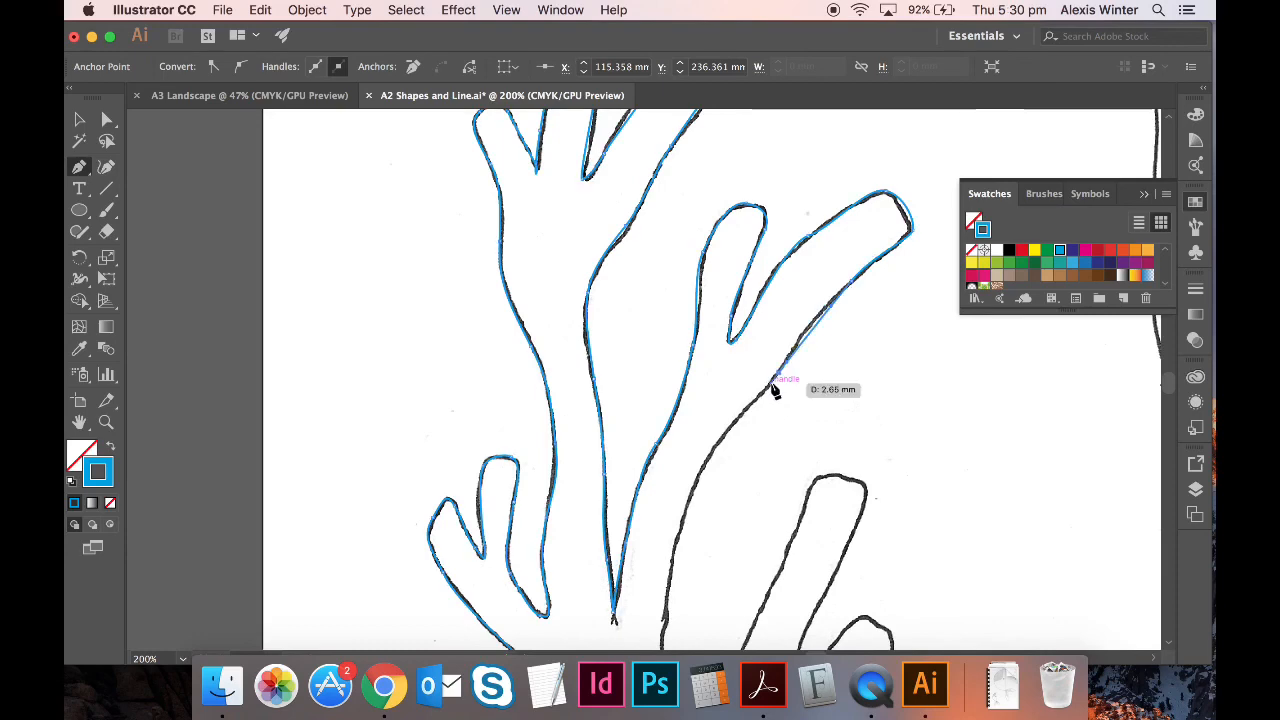
scroll(714, 351, "down", 5)
scroll(714, 351, "right", 2)
- Continue the outline through the notches and remaining branch tips, closing it at the start
left_click_drag(644, 231, 627, 263)
left_click_drag(597, 338, 590, 386)
left_click_drag(584, 457, 586, 490)
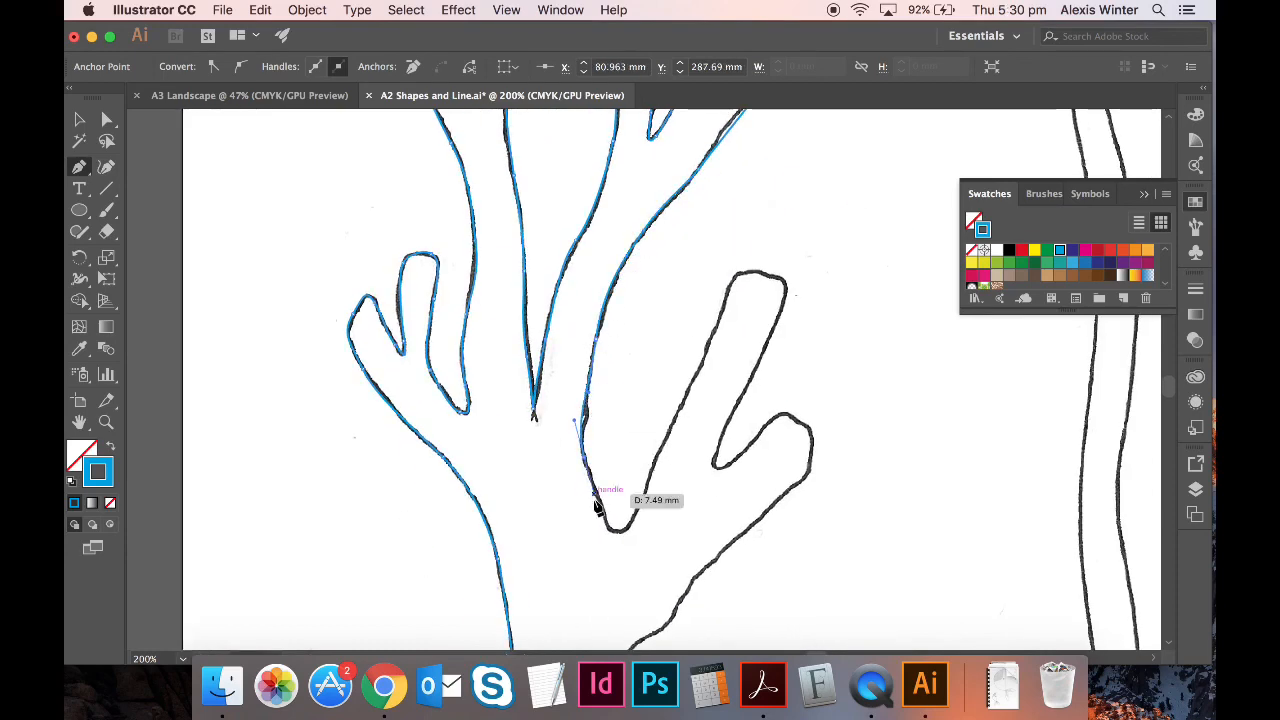
left_click_drag(619, 532, 633, 532)
left_click_drag(654, 461, 668, 417)
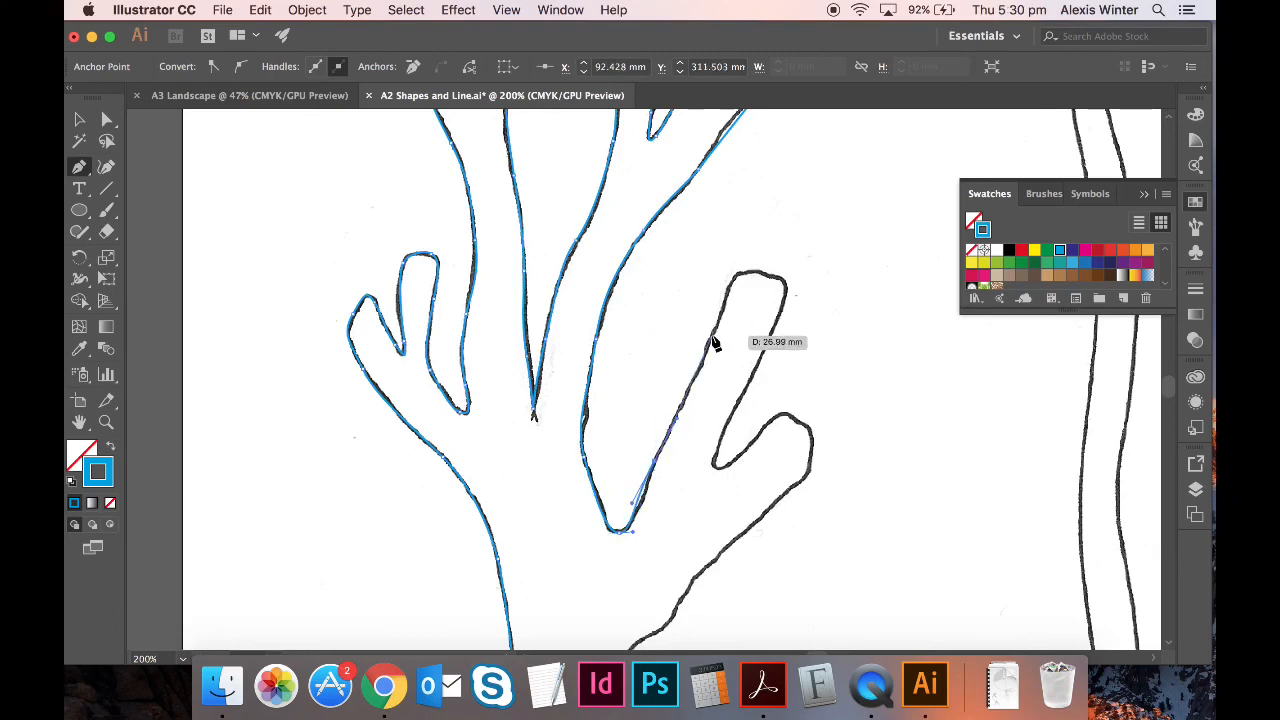
left_click_drag(713, 334, 719, 317)
left_click_drag(747, 272, 786, 294)
left_click_drag(768, 342, 761, 360)
left_click_drag(716, 452, 743, 457)
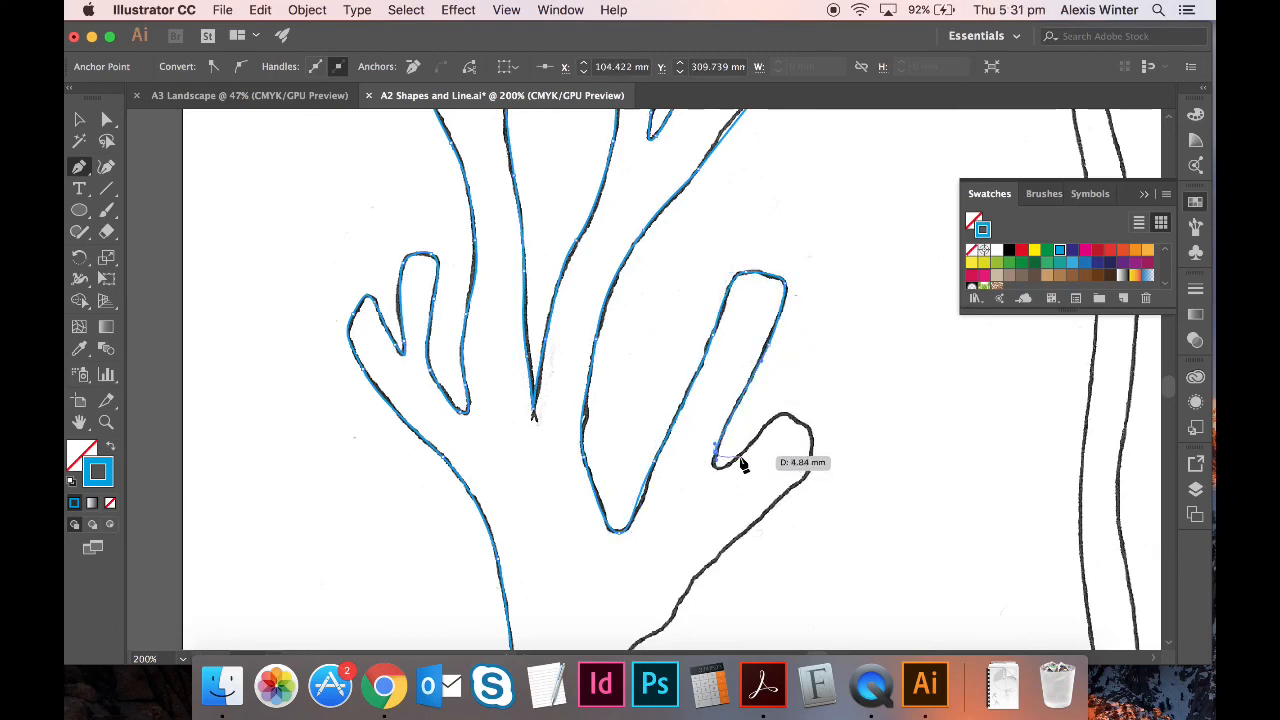
left_click_drag(790, 418, 820, 432)
left_click_drag(809, 466, 778, 498)
left_click_drag(716, 558, 633, 387)
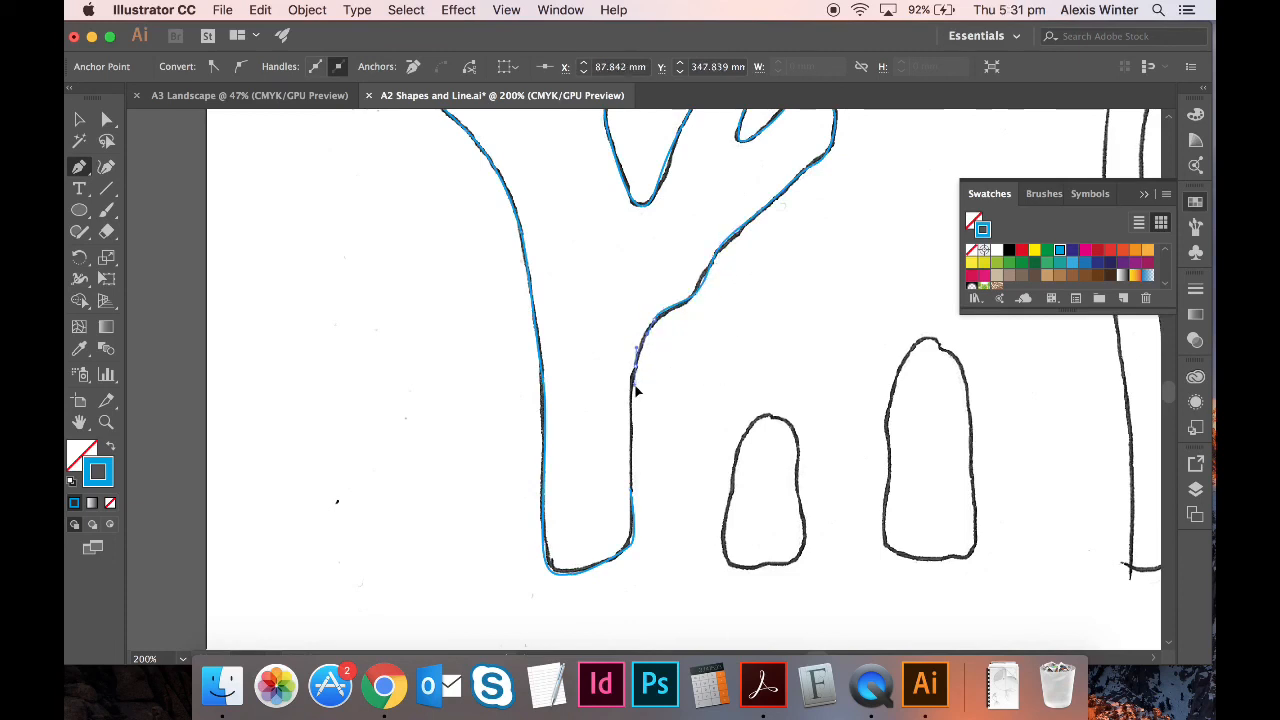
left_click_drag(631, 445, 630, 468)
left_click(631, 490)
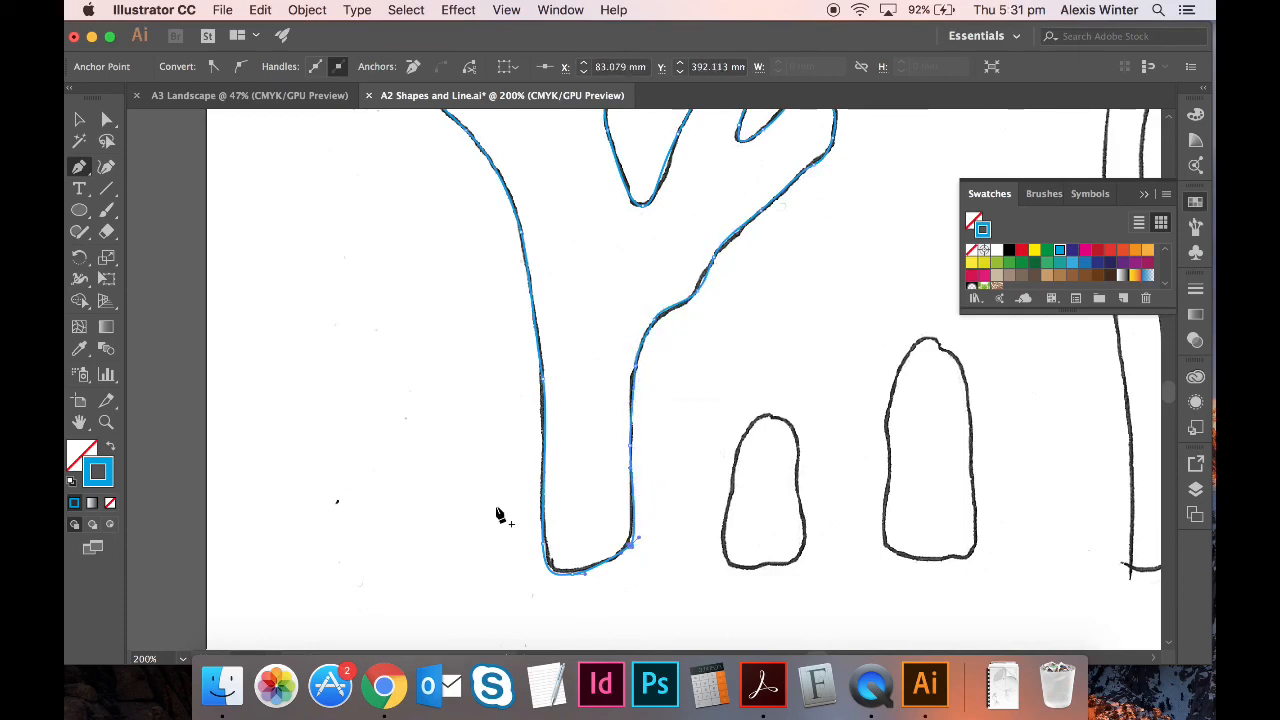
- Turn the traced coral's blue outline into a solid blue fill with no stroke
key("v")
key("super+a")
left_click(570, 417, "shift")
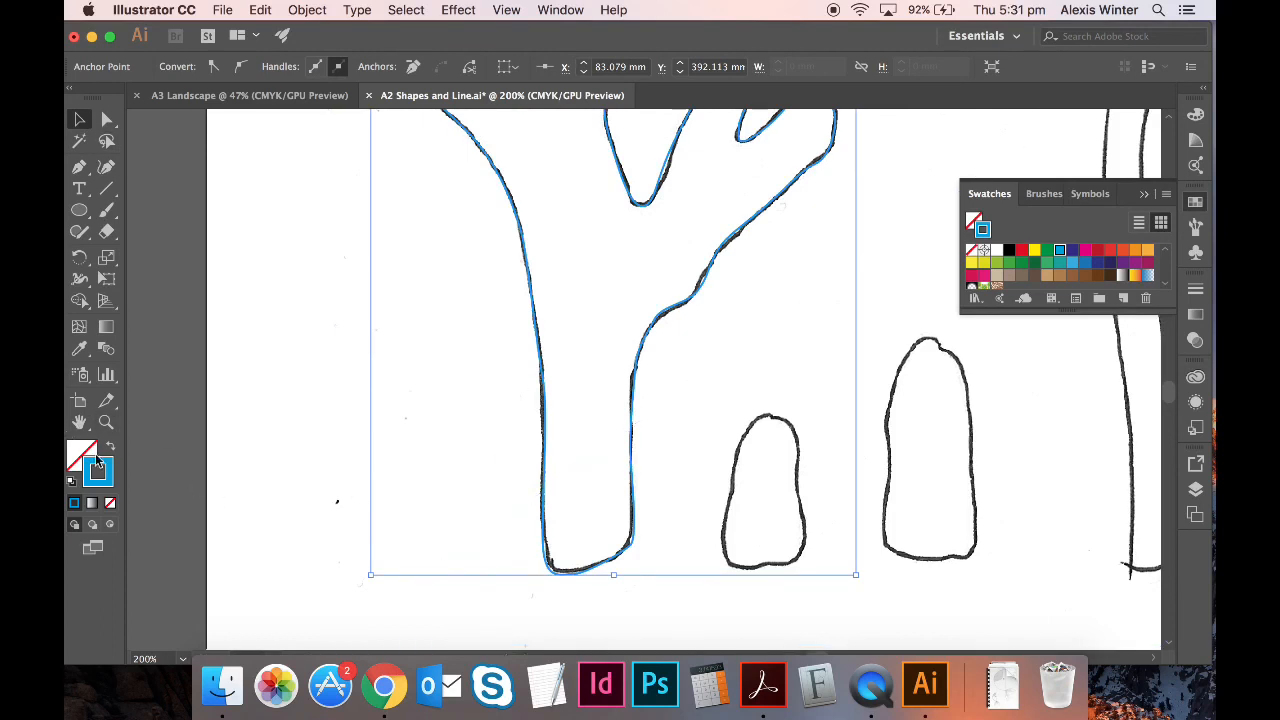
left_click(111, 452)
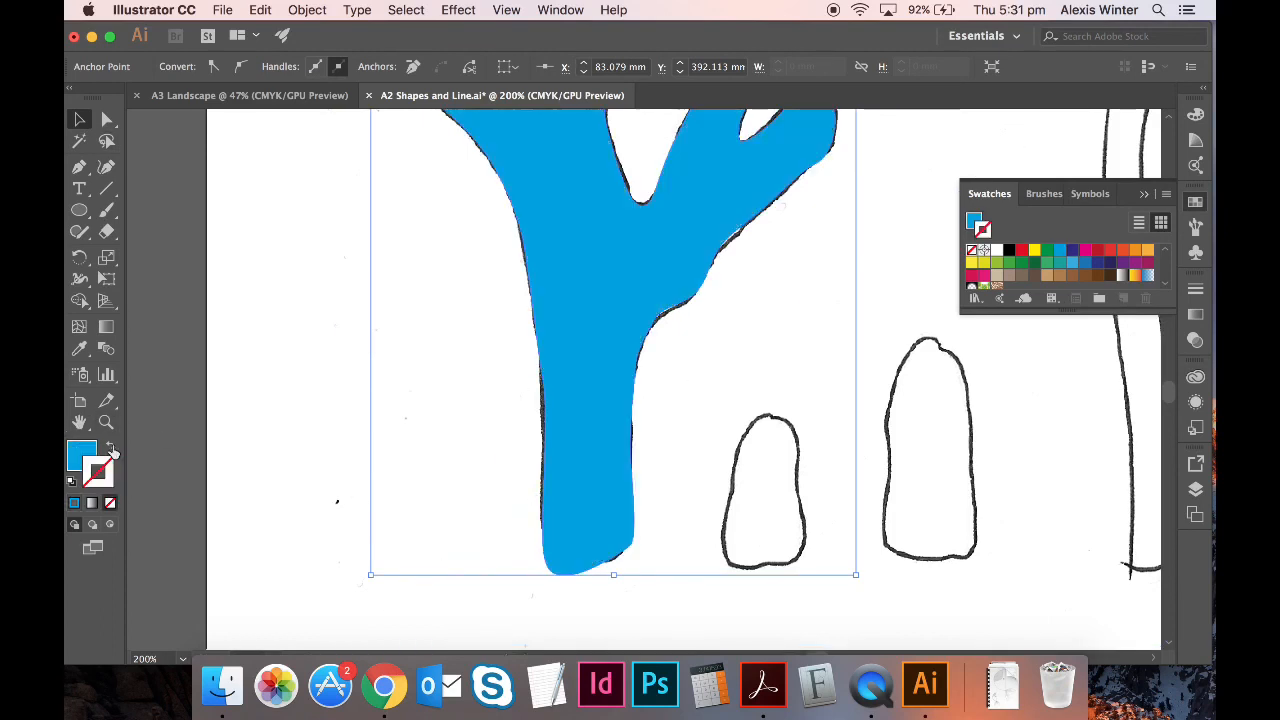
key("super+minus")
key("super+minus")
key("super+minus")
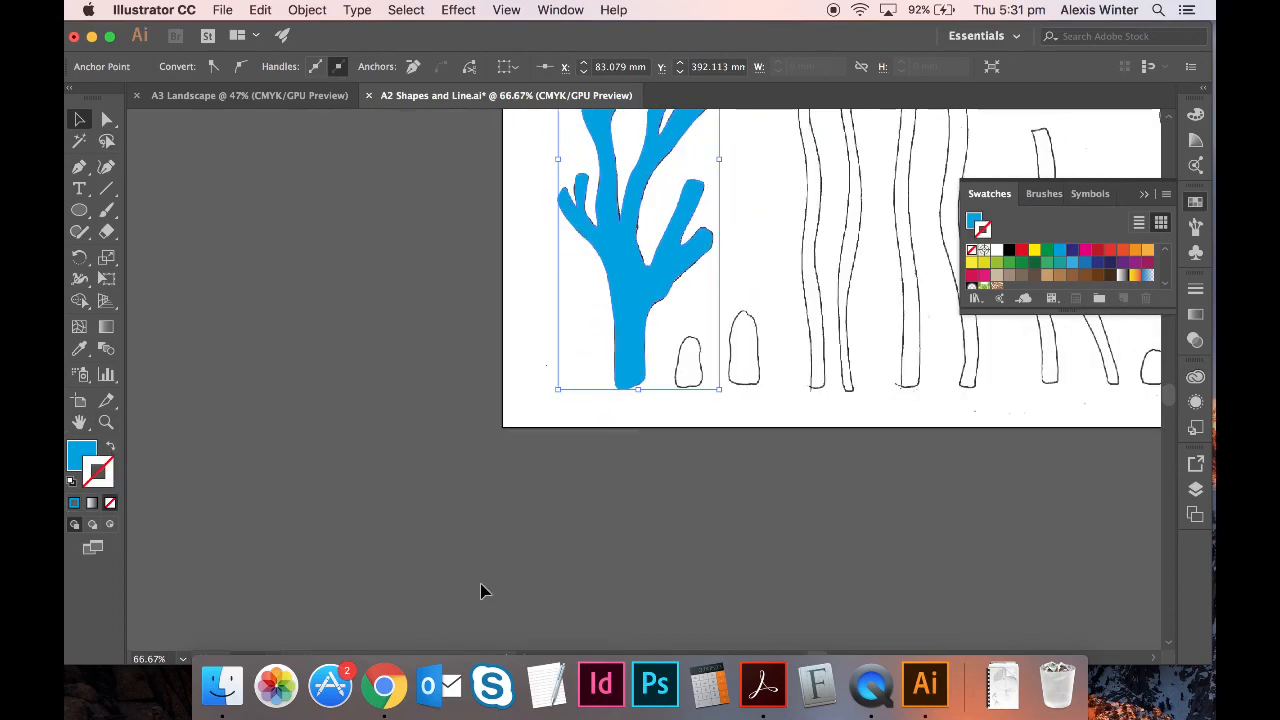
scroll(480, 591, "up", 5)
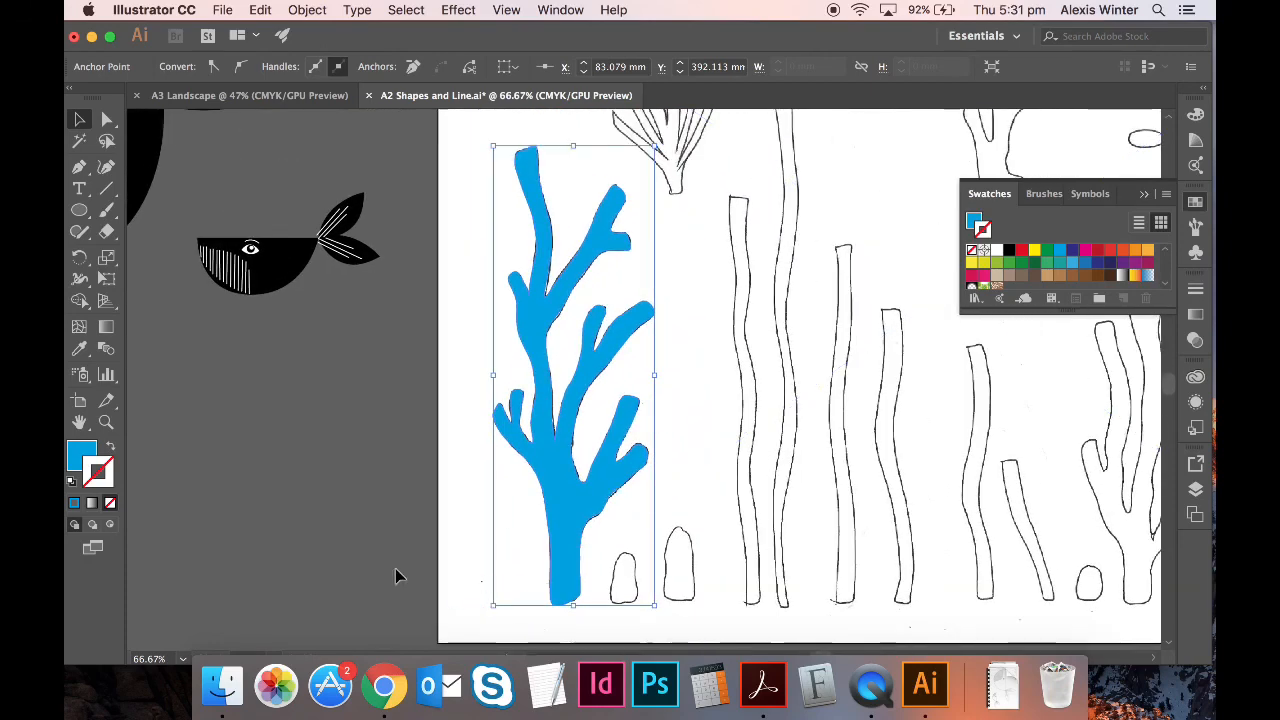
left_click(474, 564)
- Delete the coral sketch then restore it, zoom out, and switch to QuickTime Player
left_click(806, 480)
key("Delete")
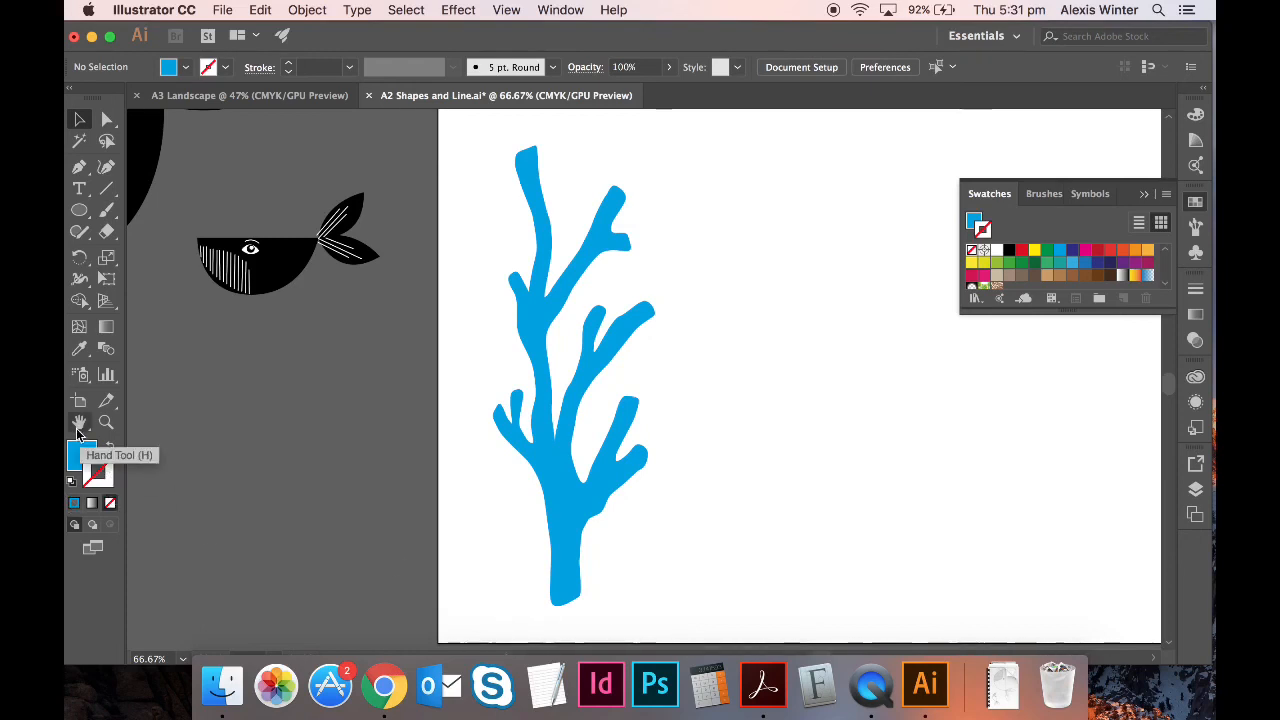
left_click(84, 460)
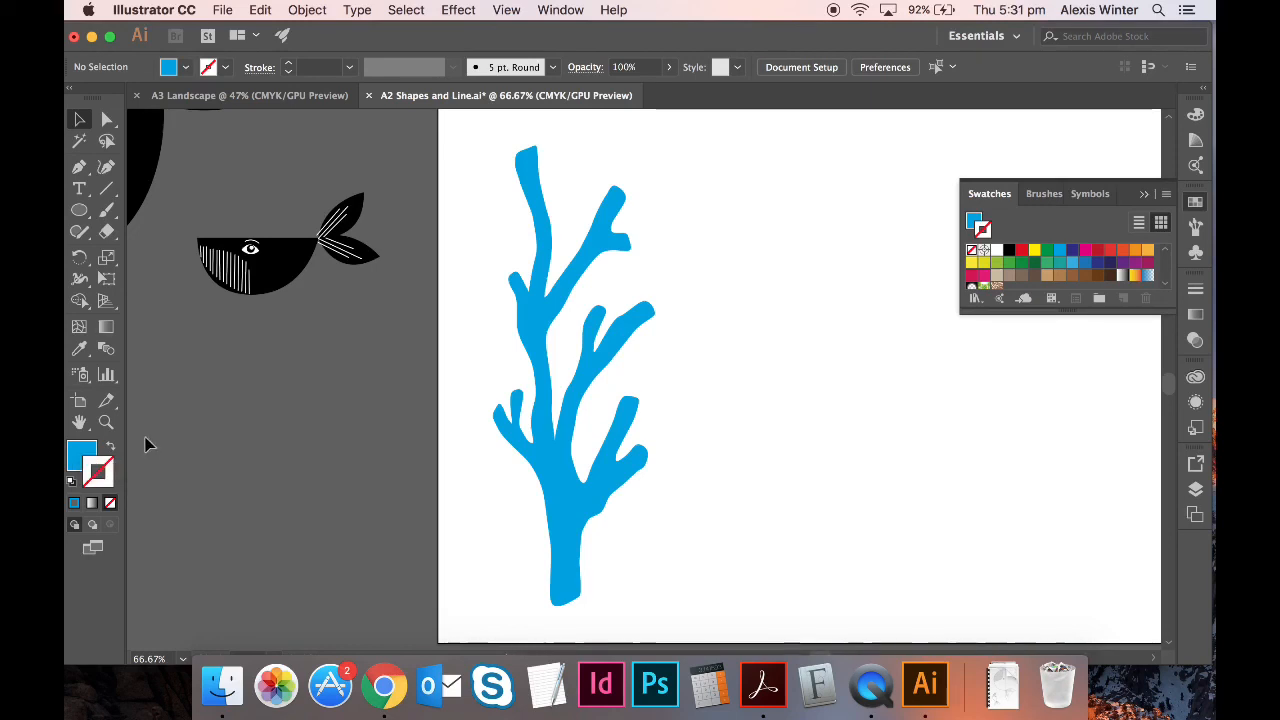
key("super+z")
key("super+minus")
key("super+minus")
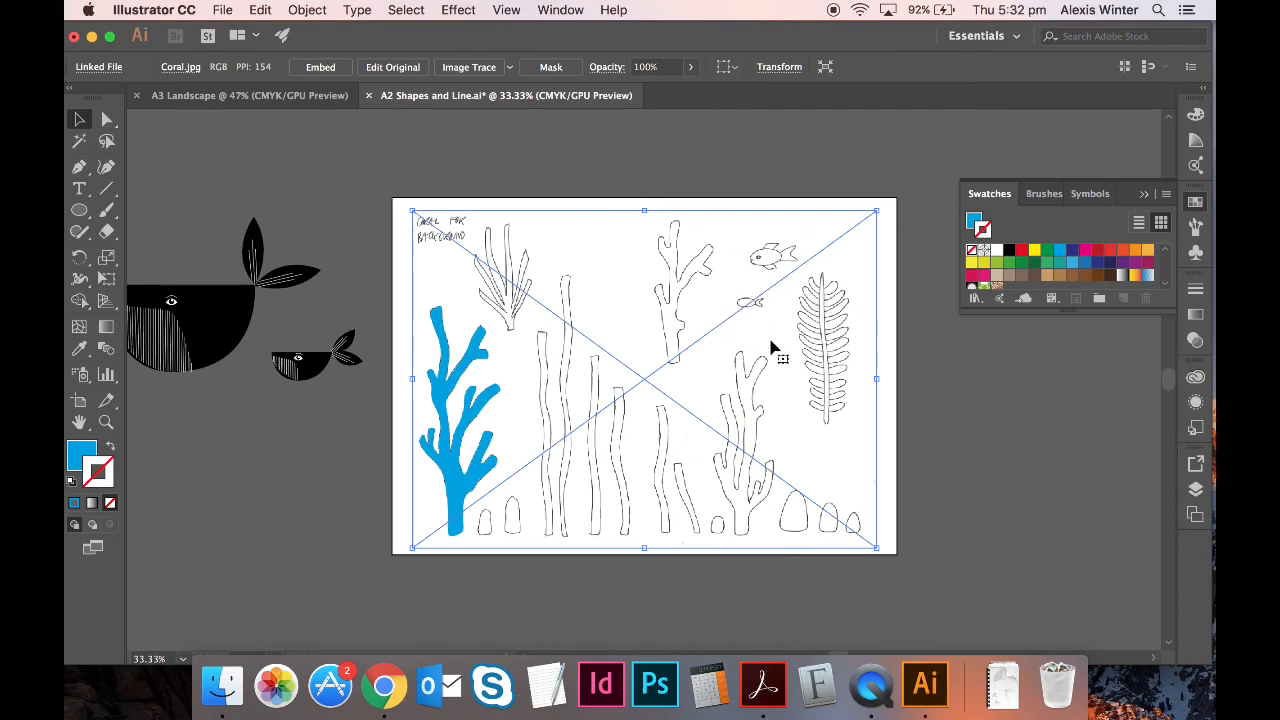
left_click(869, 690)
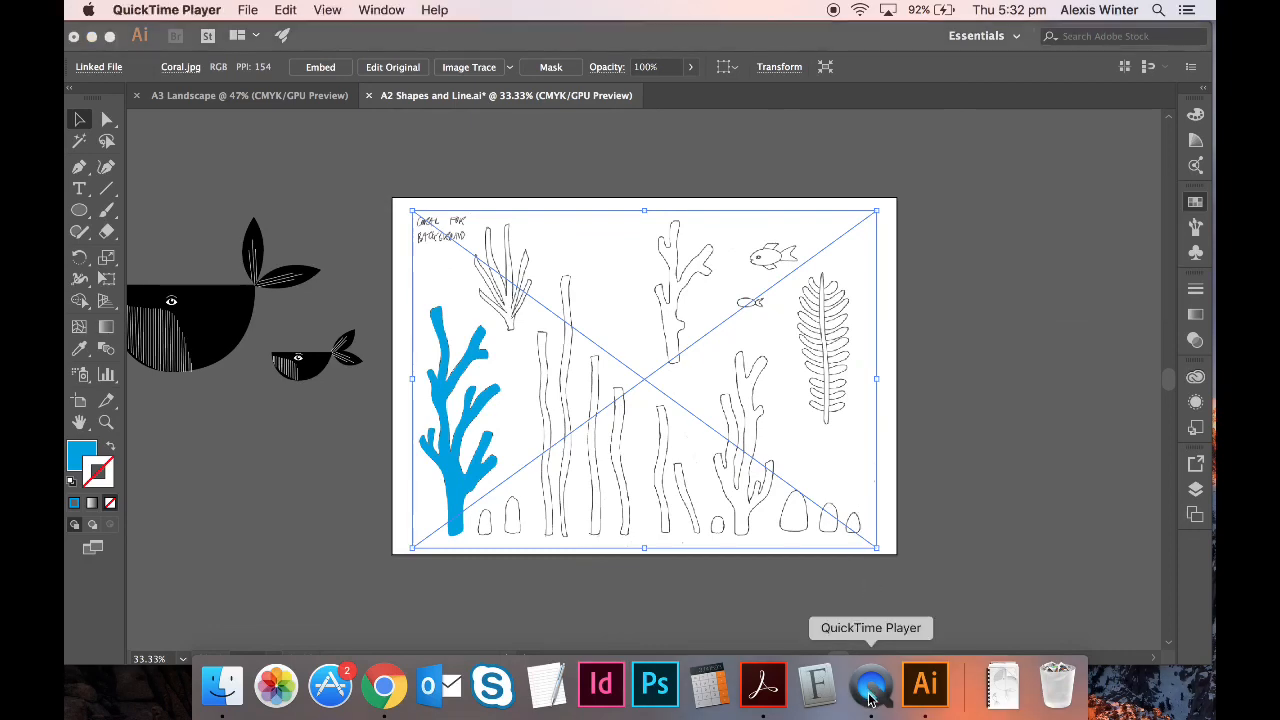